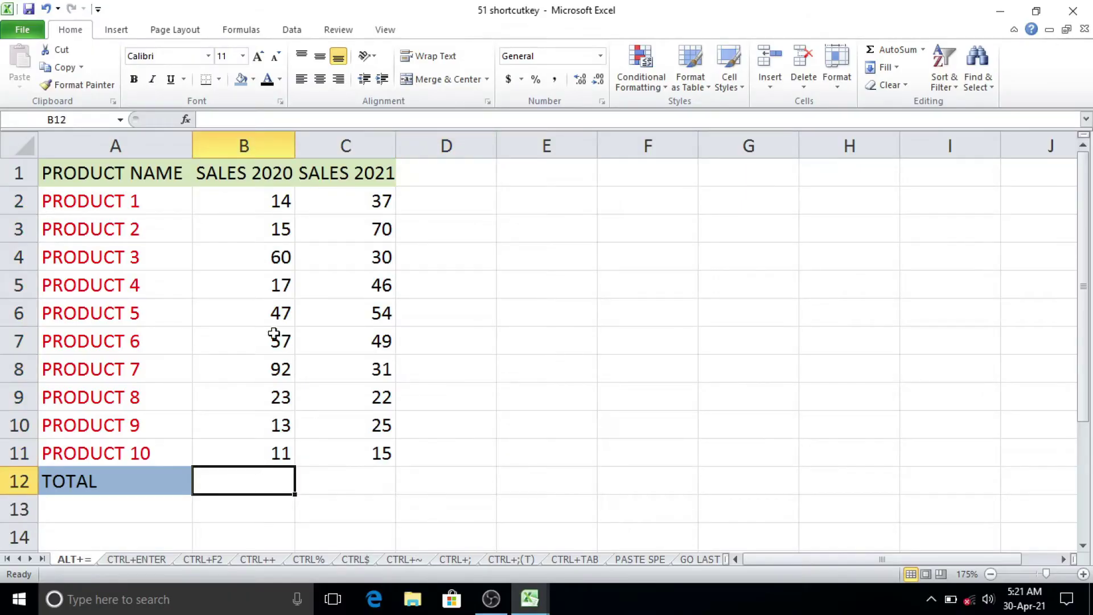
# - Enter a manual =SUM(B2:B11) total for SALES 2020 in B12
pyautogui.moveTo(266, 202); pyautogui.dragTo(261, 419)
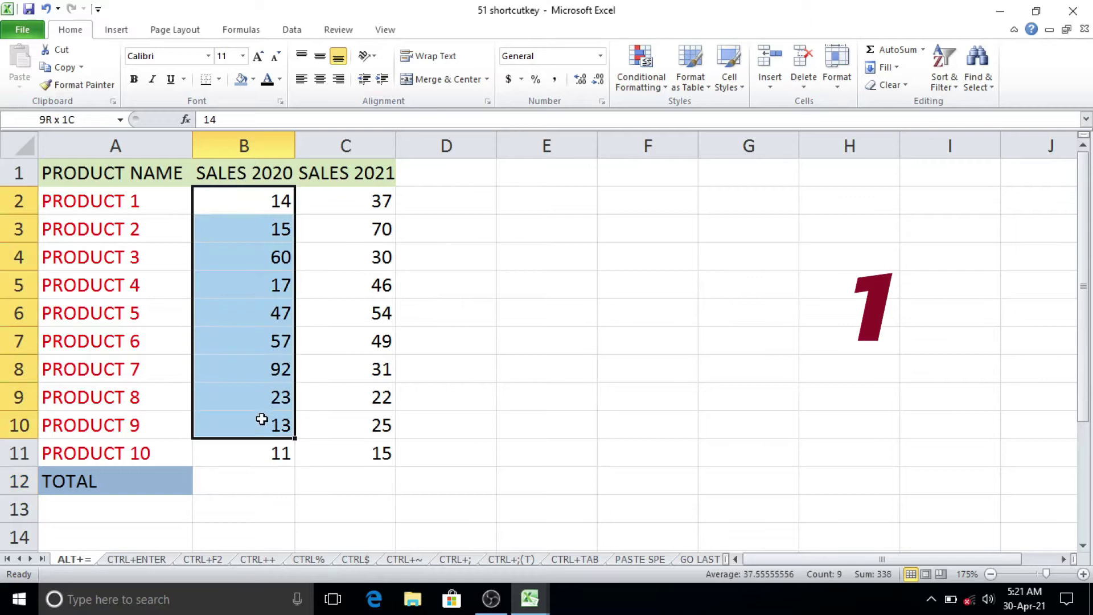
pyautogui.click(328, 349)
pyautogui.moveTo(353, 194); pyautogui.dragTo(353, 455)
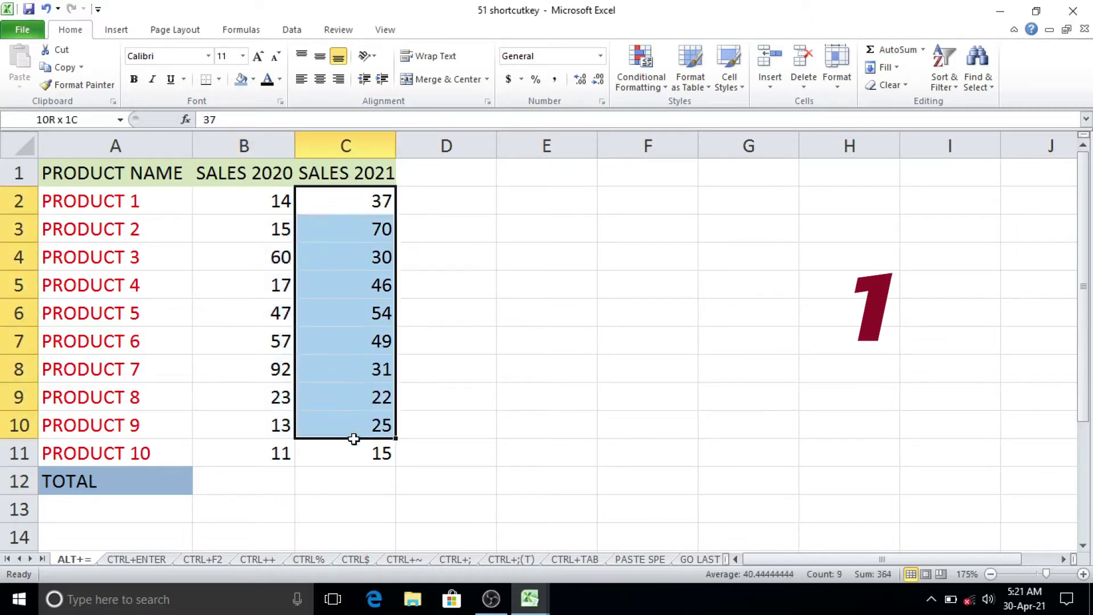
pyautogui.click(283, 476)
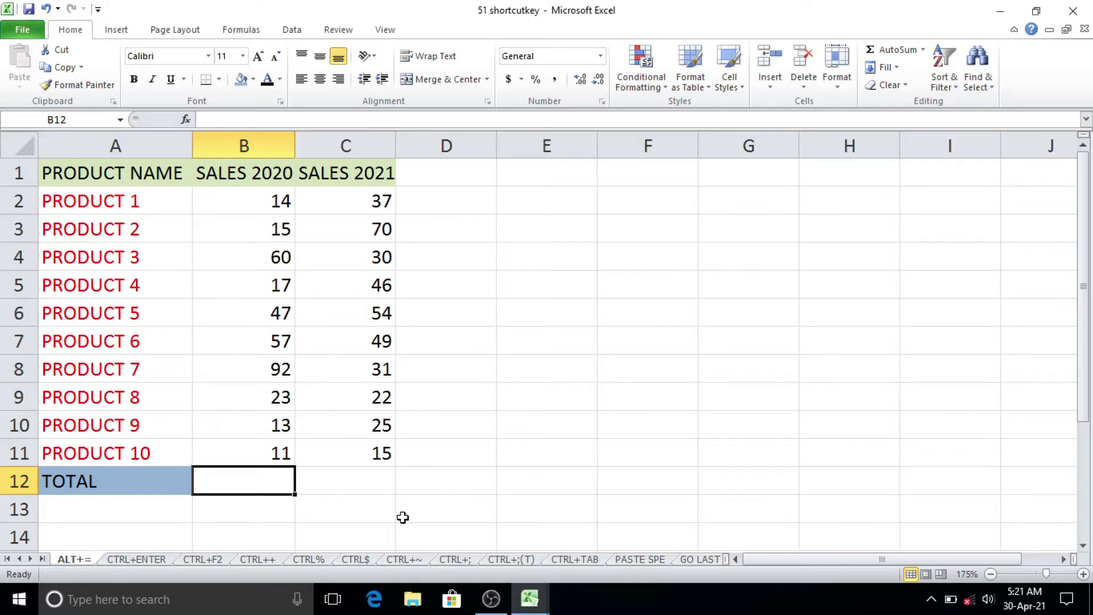
pyautogui.write('=SUM(')
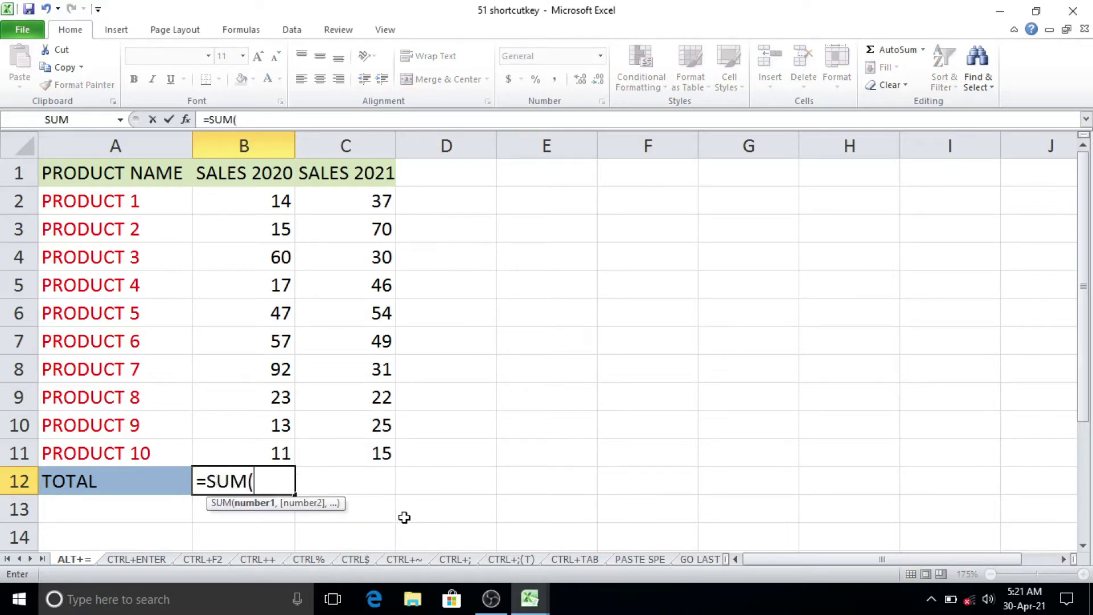
pyautogui.moveTo(264, 203); pyautogui.dragTo(262, 450)
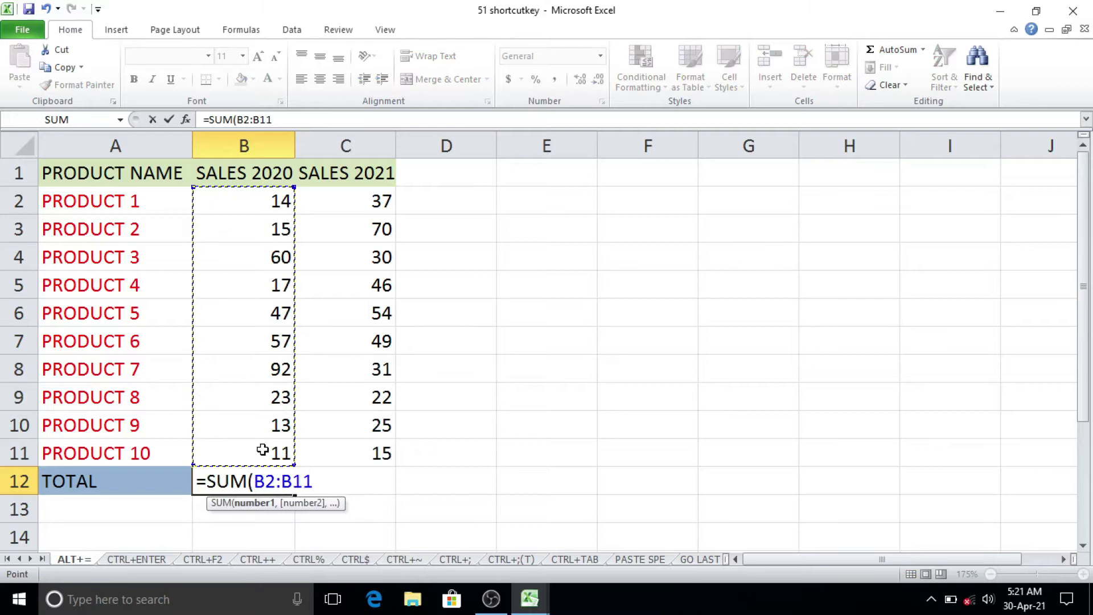
pyautogui.write(')')
pyautogui.press('Return')
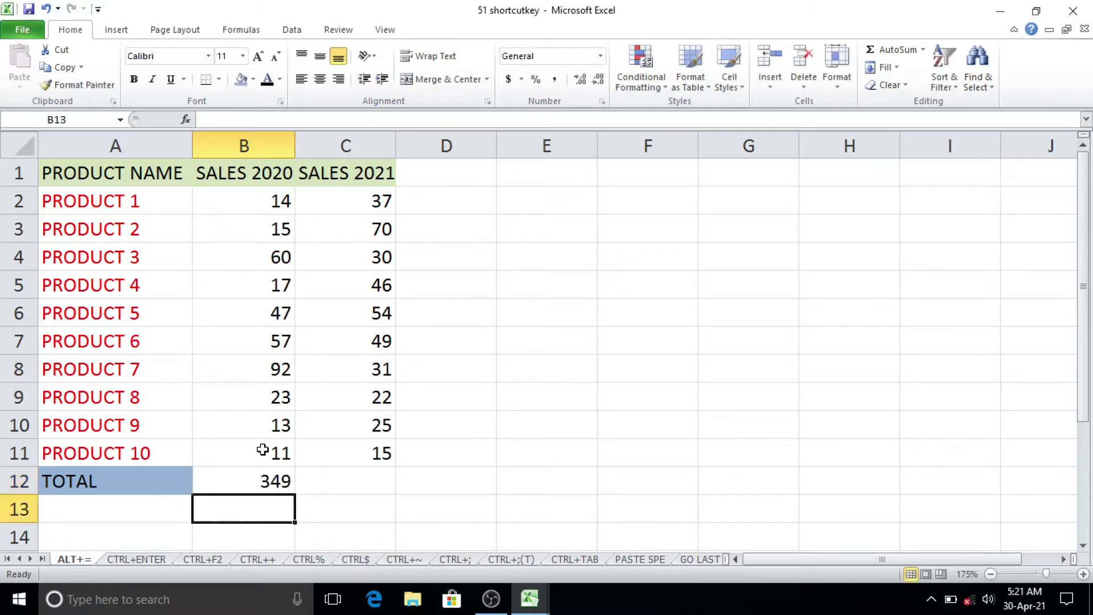
# - Replace the B12 total with an Alt+= AutoSum of B2:B11, giving 349
pyautogui.click(276, 481)
pyautogui.press('Delete')
pyautogui.click(322, 502)
pyautogui.click(273, 477)
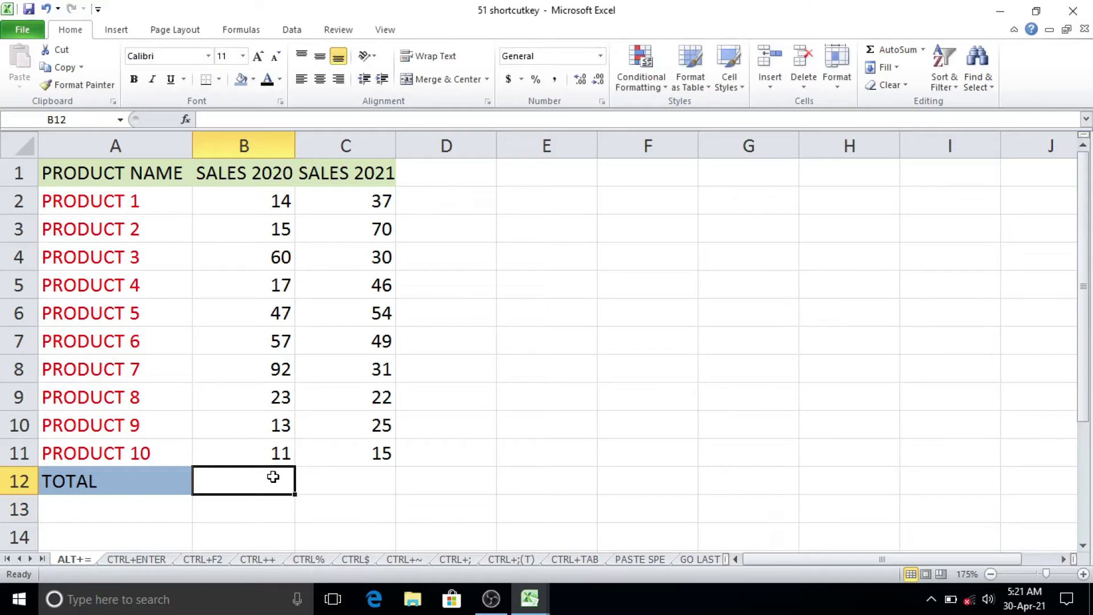
pyautogui.press('alt')
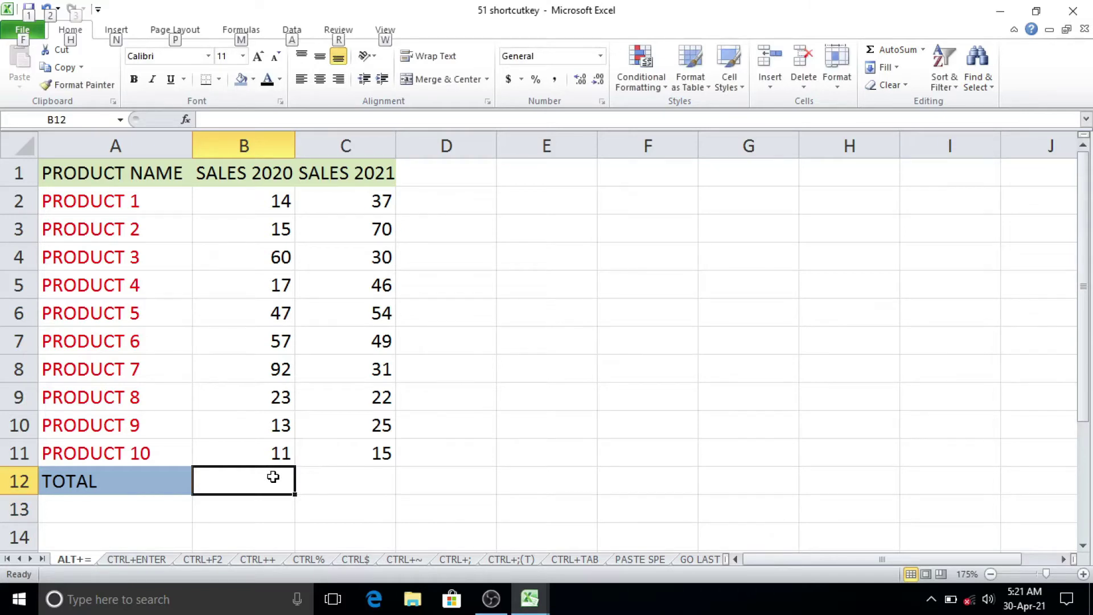
pyautogui.hotkey('alt', '=')
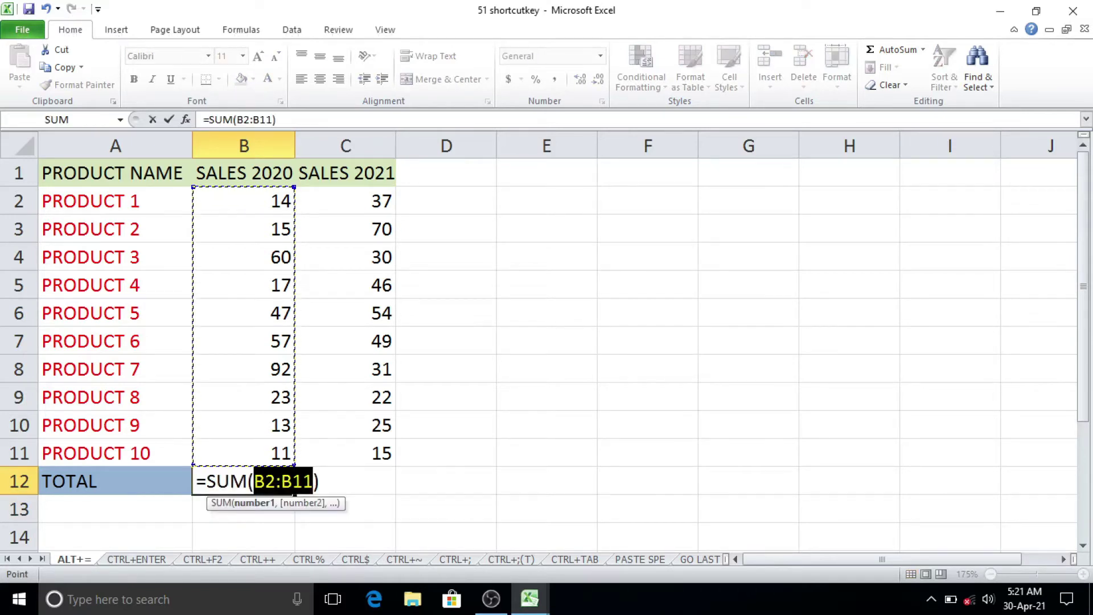
pyautogui.press('Return')
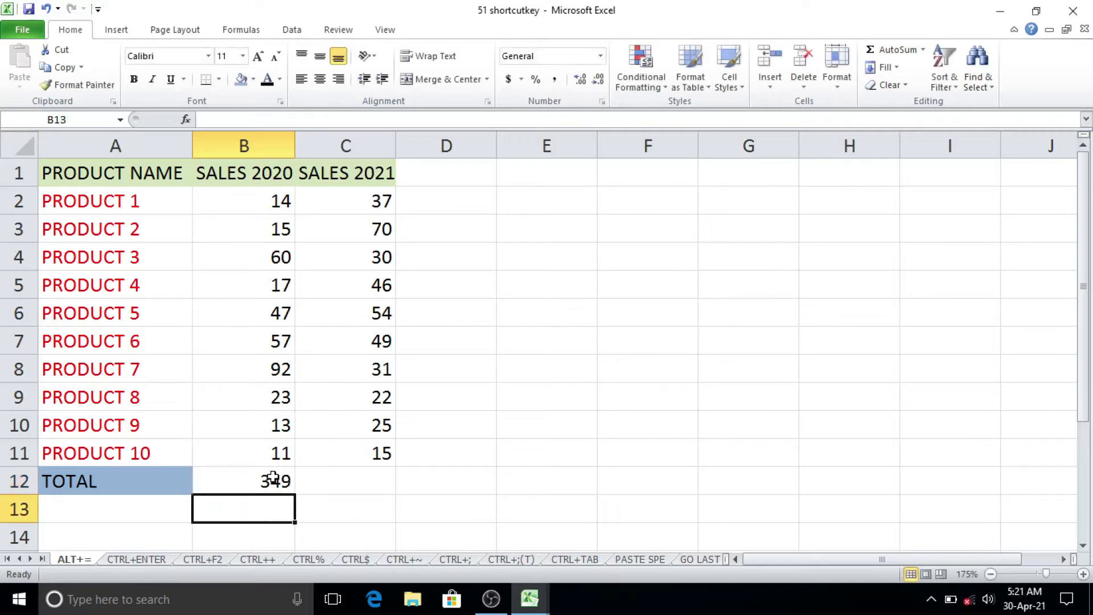
# - AutoSum the SALES 2021 figures into C12 (379) and move to the blank CTRL+ENTER sheet
pyautogui.click(361, 478)
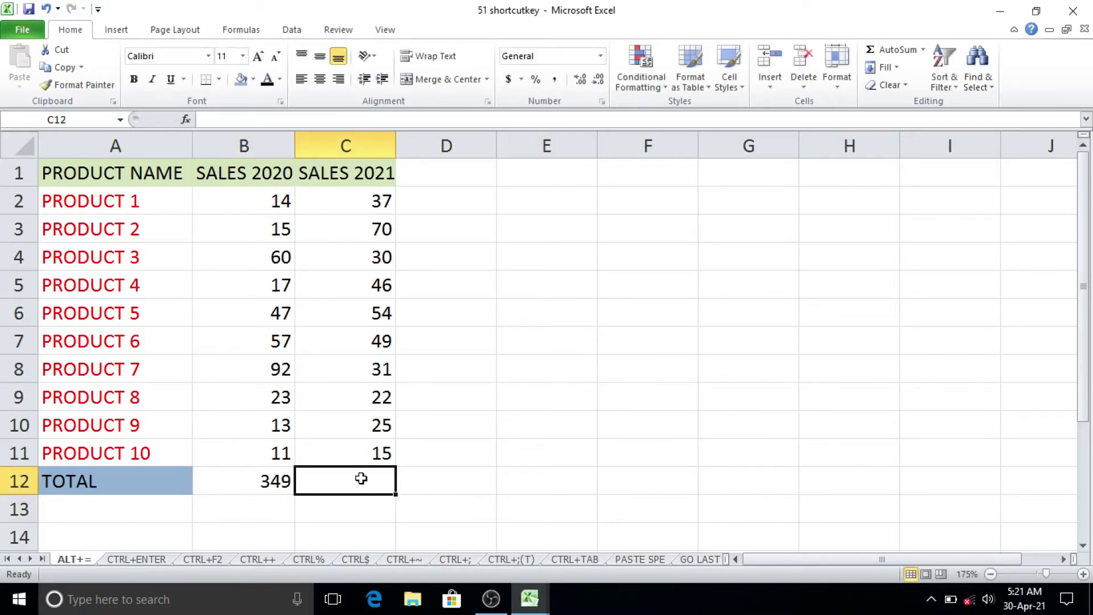
pyautogui.hotkey('alt', '=')
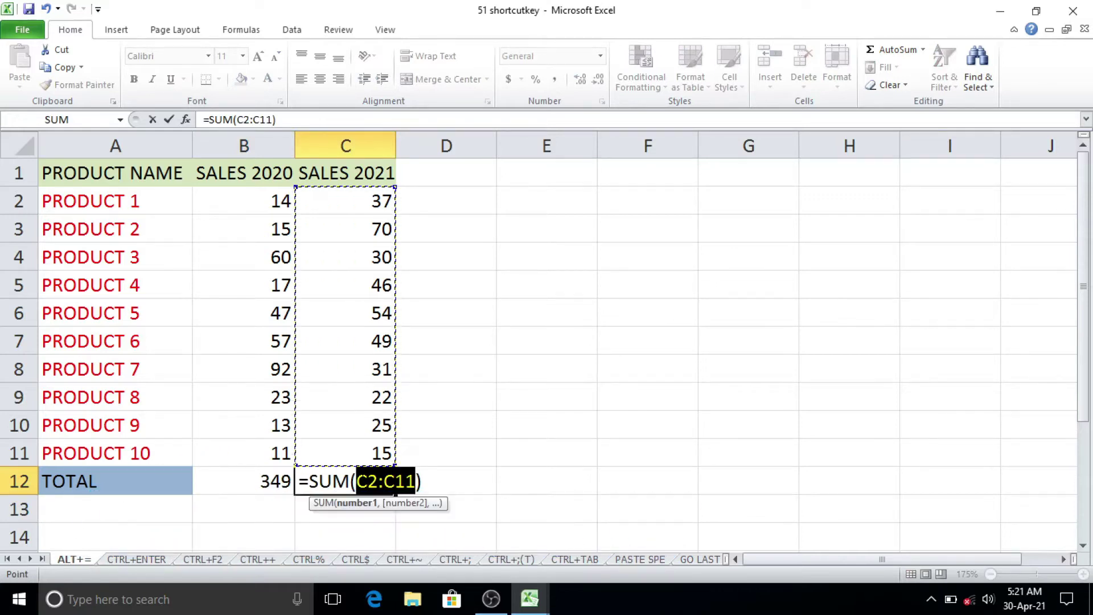
pyautogui.hotkey('shift', 'Tab')
pyautogui.click(162, 560)
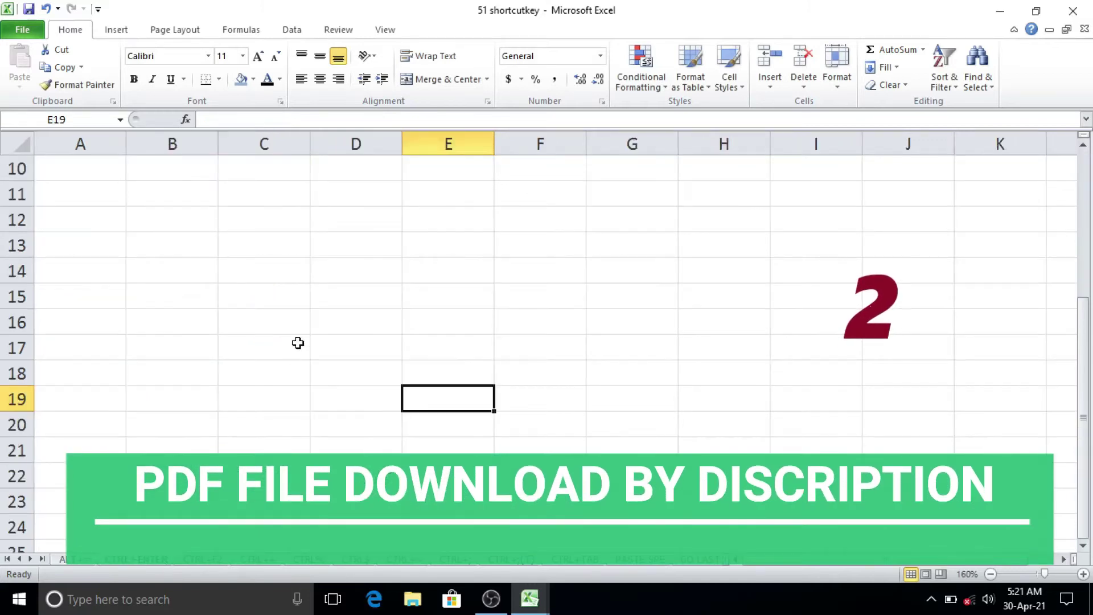
# - Ctrl-select scattered cells C15, D16, D17, G14, E20, E12, H19 and J15
pyautogui.click(339, 325)
pyautogui.click(293, 295)
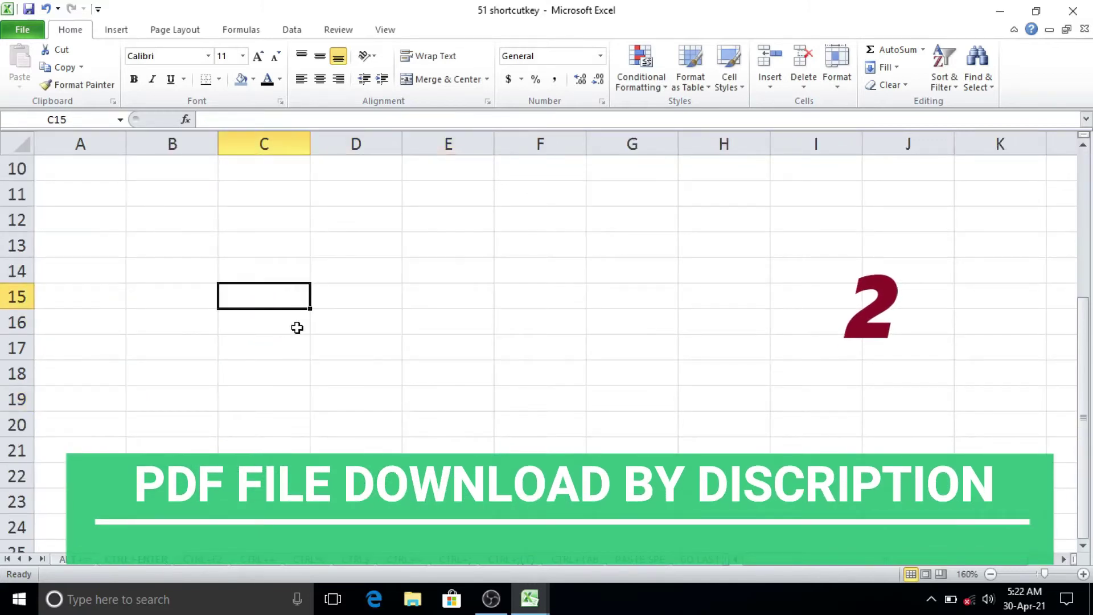
pyautogui.click(319, 343)
pyautogui.click(288, 291)
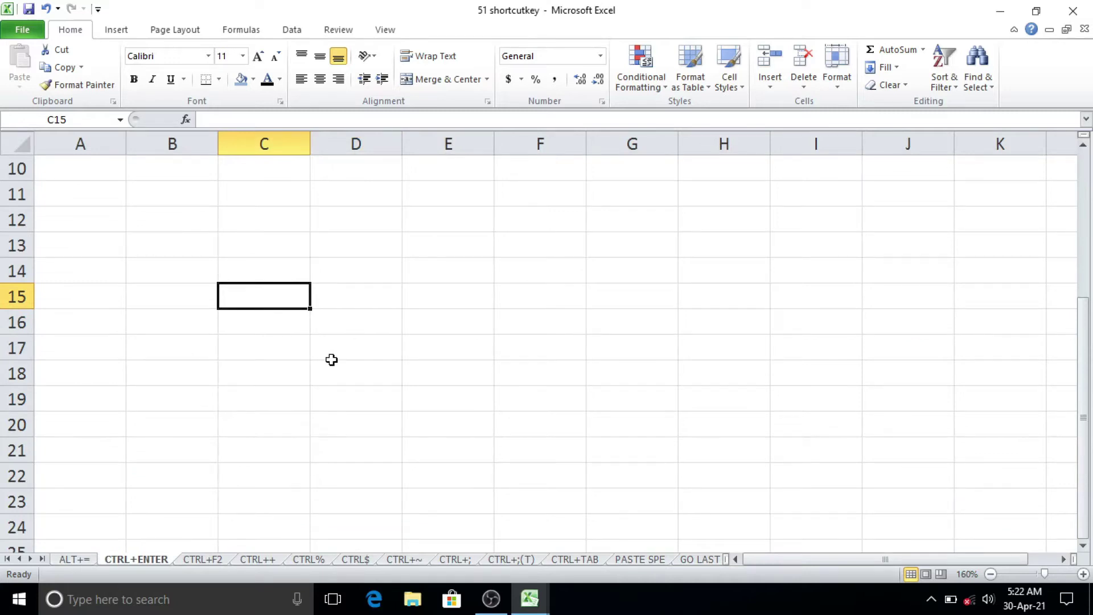
pyautogui.keyDown('ctrl'); pyautogui.click(627, 267); pyautogui.keyUp('ctrl')
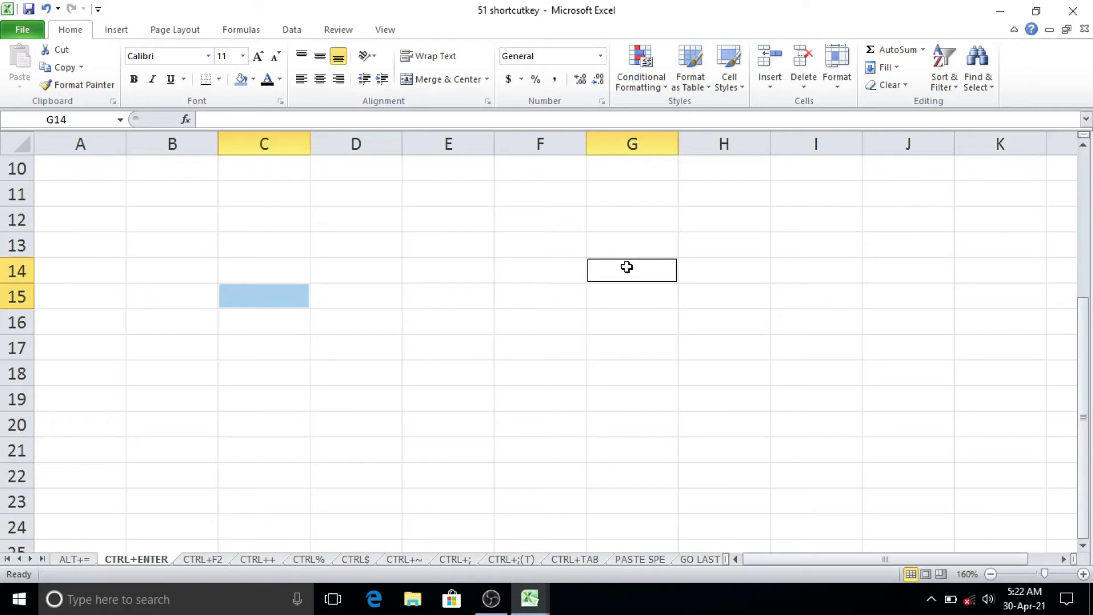
pyautogui.keyDown('ctrl'); pyautogui.click(485, 431); pyautogui.keyUp('ctrl')
pyautogui.keyDown('ctrl'); pyautogui.click(444, 232); pyautogui.keyUp('ctrl')
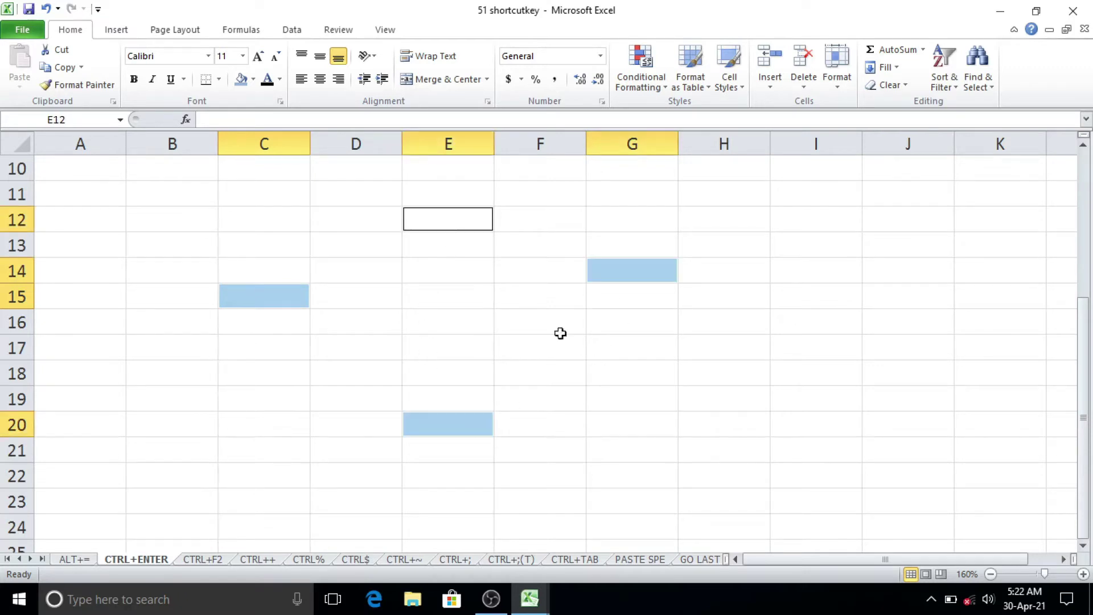
pyautogui.keyDown('ctrl'); pyautogui.click(705, 398); pyautogui.keyUp('ctrl')
pyautogui.keyDown('ctrl'); pyautogui.click(884, 302); pyautogui.keyUp('ctrl')
# - Add I12, J23, F23, B20, A17 and E16, then fill all selected cells with LEARNHO via Ctrl+Enter
pyautogui.keyDown('ctrl'); pyautogui.click(845, 232); pyautogui.keyUp('ctrl')
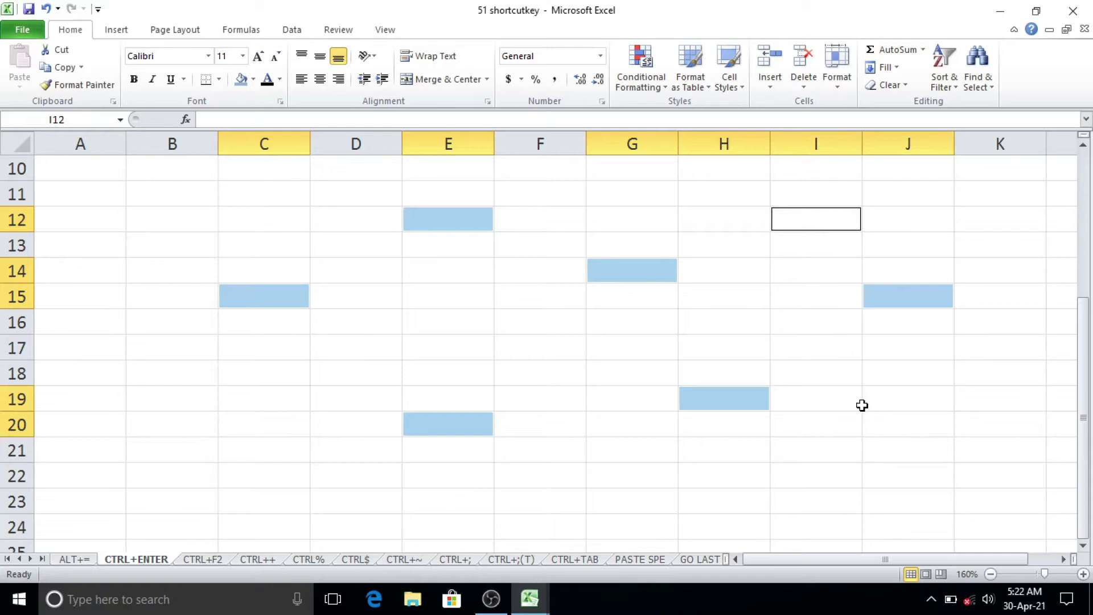
pyautogui.keyDown('ctrl'); pyautogui.click(891, 493); pyautogui.keyUp('ctrl')
pyautogui.keyDown('ctrl'); pyautogui.click(531, 510); pyautogui.keyUp('ctrl')
pyautogui.keyDown('ctrl'); pyautogui.click(170, 432); pyautogui.keyUp('ctrl')
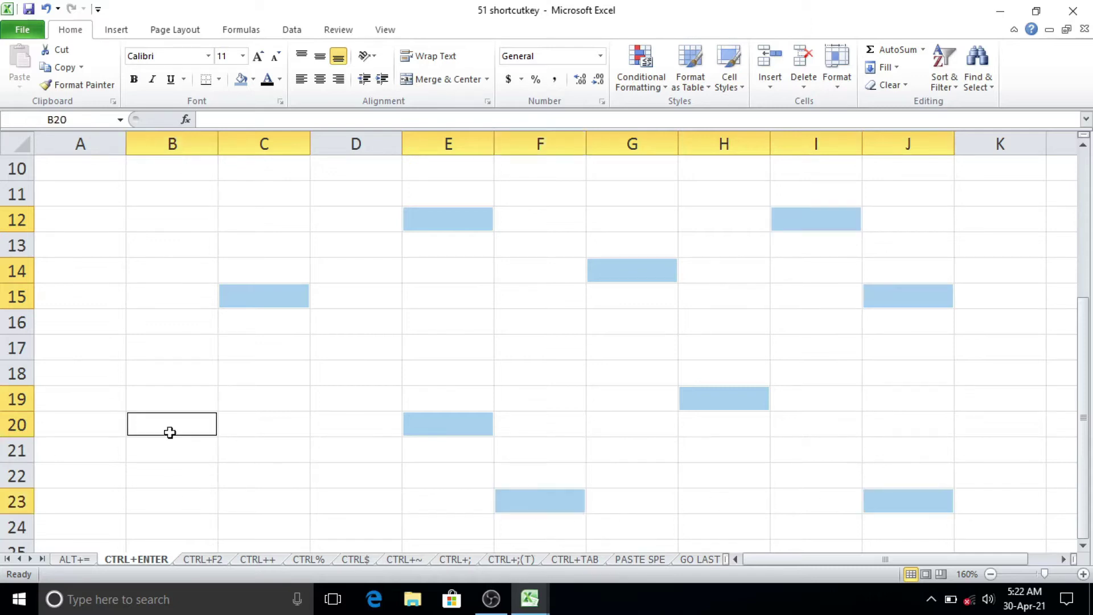
pyautogui.keyDown('ctrl'); pyautogui.click(94, 354); pyautogui.keyUp('ctrl')
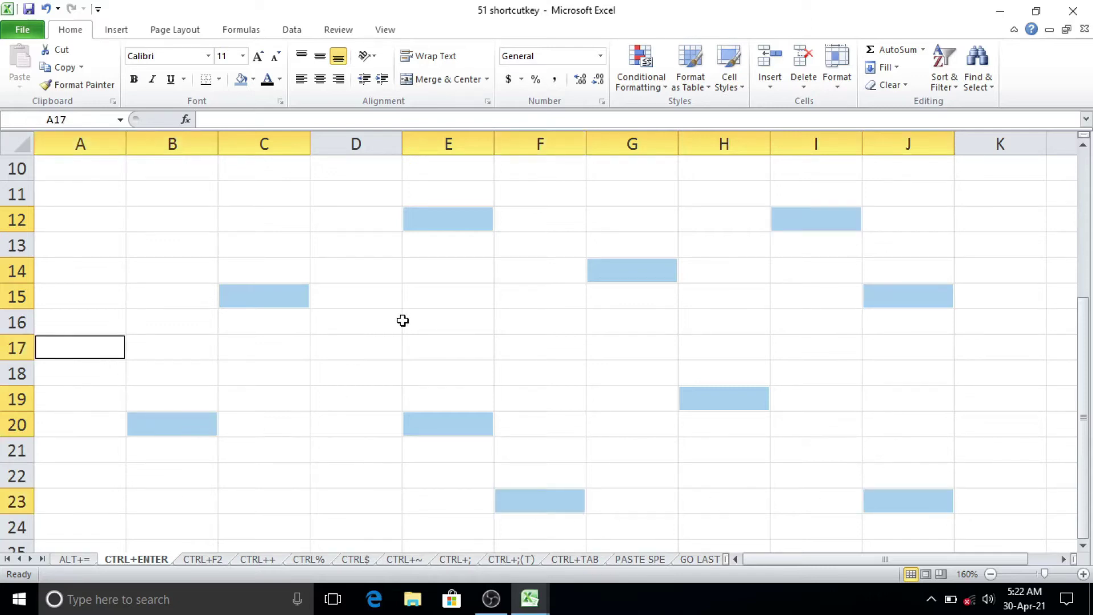
pyautogui.keyDown('ctrl'); pyautogui.click(476, 326); pyautogui.keyUp('ctrl')
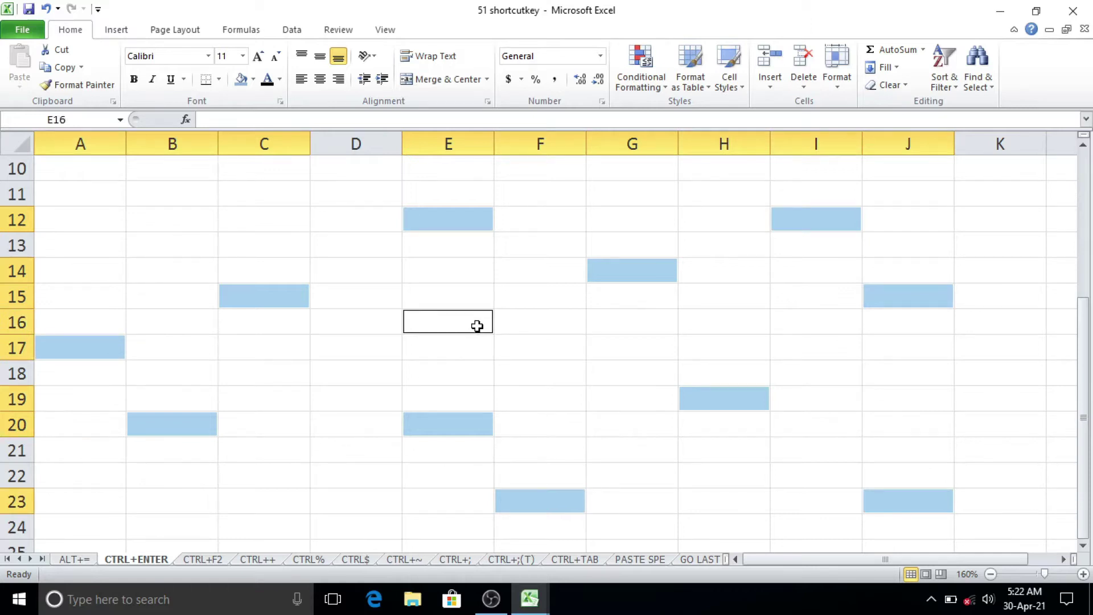
pyautogui.write('LEARNHO')
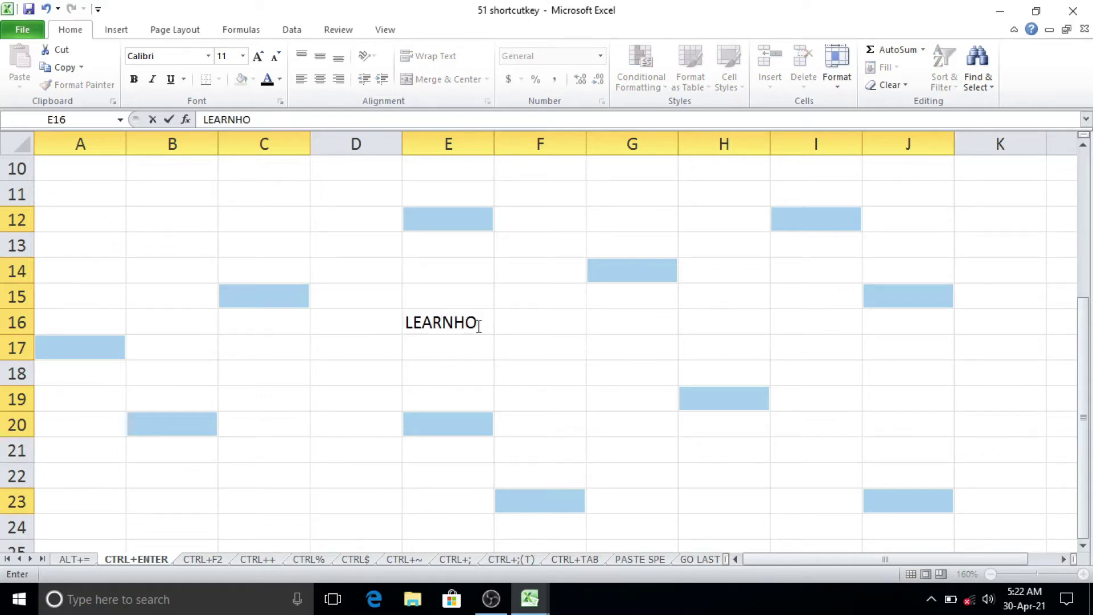
pyautogui.hotkey('ctrl', 'Return')
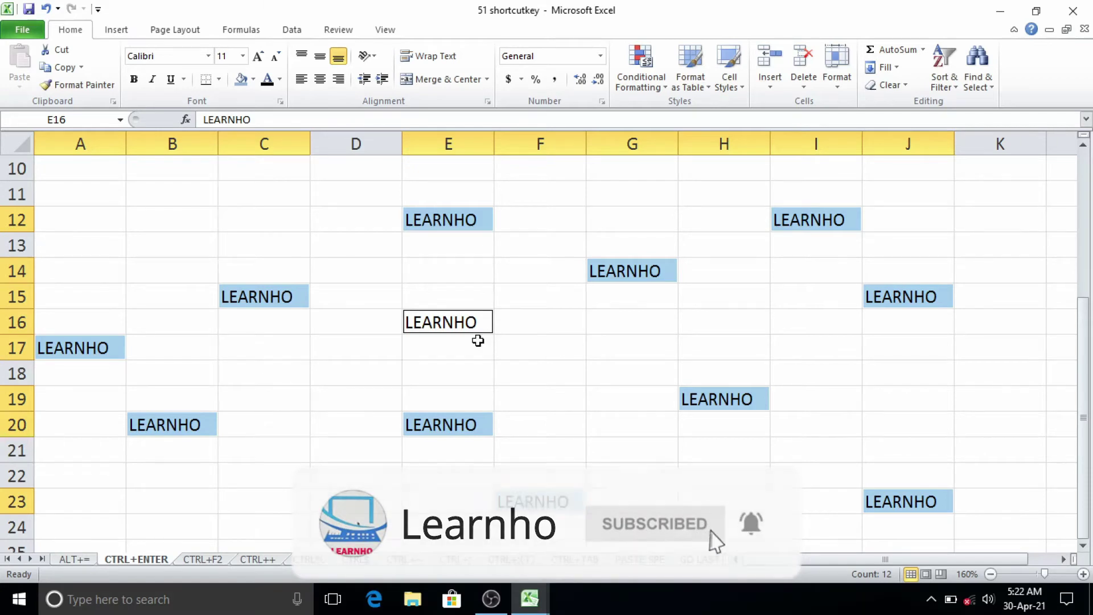
# - Go to the CTRL+F2 sheet and select cells in the student marks table
pyautogui.click(541, 367)
pyautogui.click(202, 559)
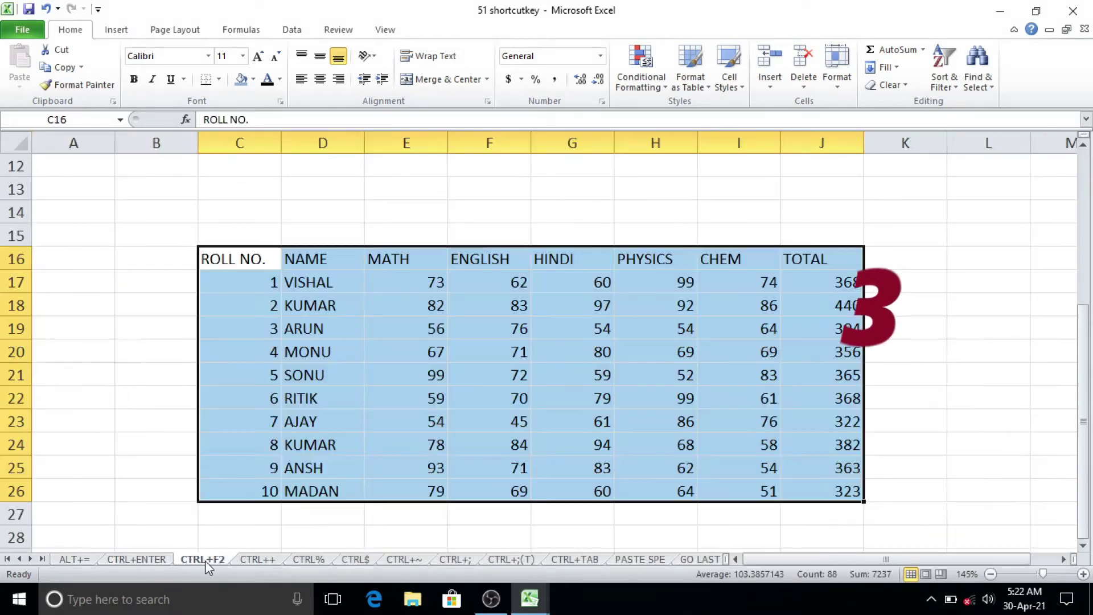
pyautogui.click(501, 400)
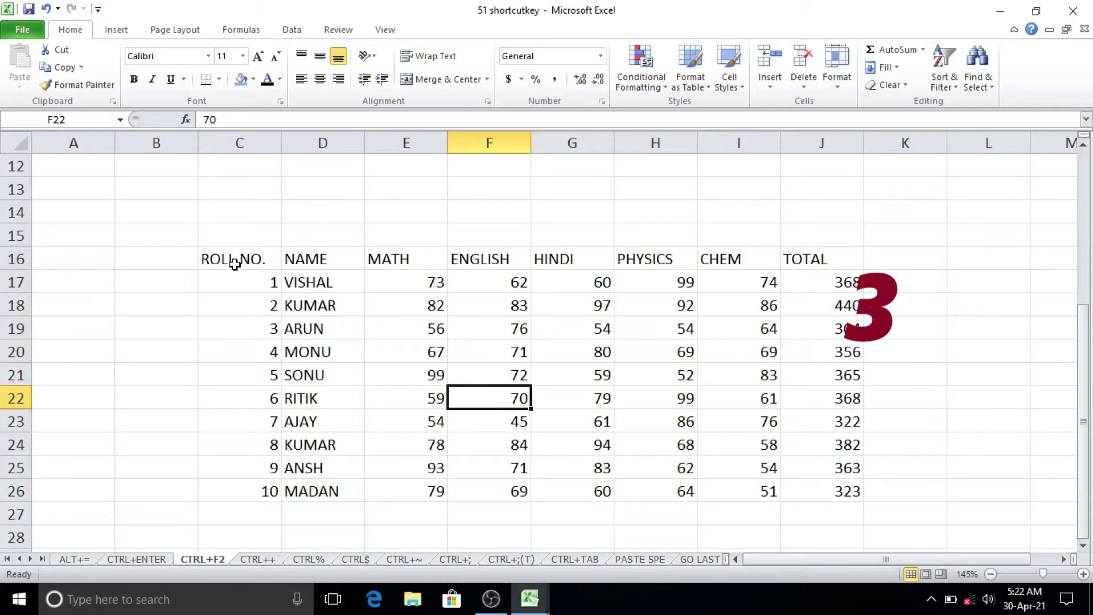
pyautogui.moveTo(235, 263); pyautogui.dragTo(795, 487)
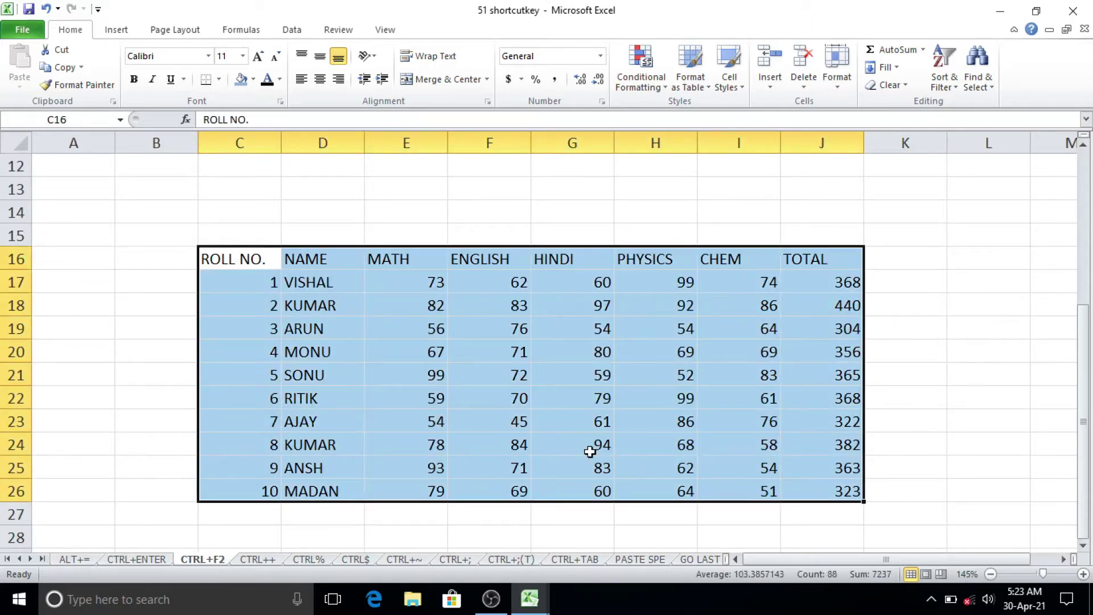
pyautogui.click(534, 400)
pyautogui.click(433, 375)
pyautogui.click(408, 357)
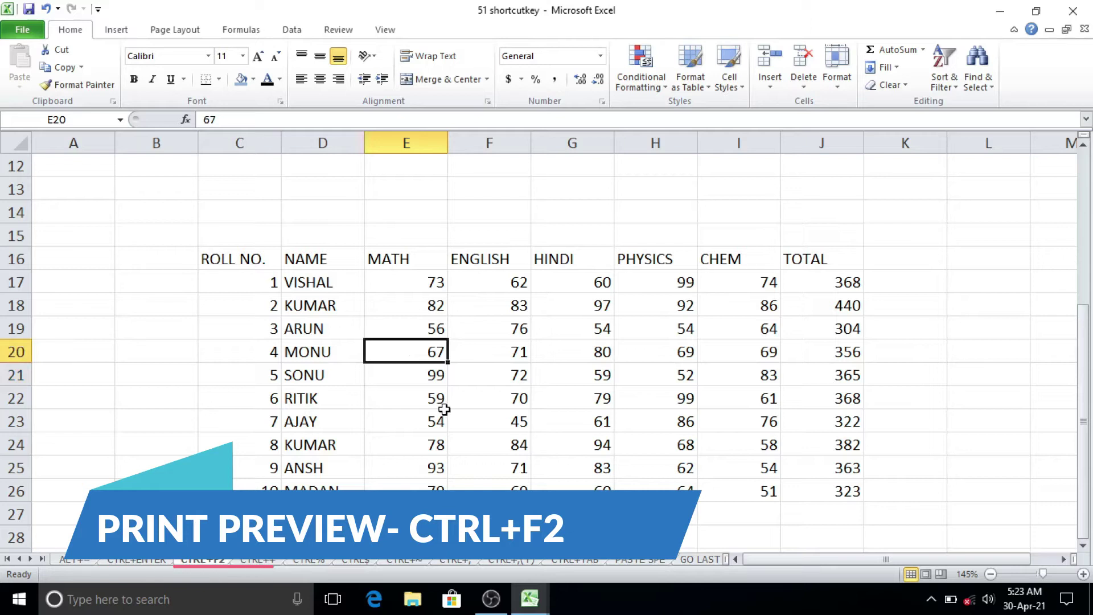
# - Preview the sheet's single-page print layout with Ctrl+F2, then close the preview
pyautogui.hotkey('ctrl', 'F2')
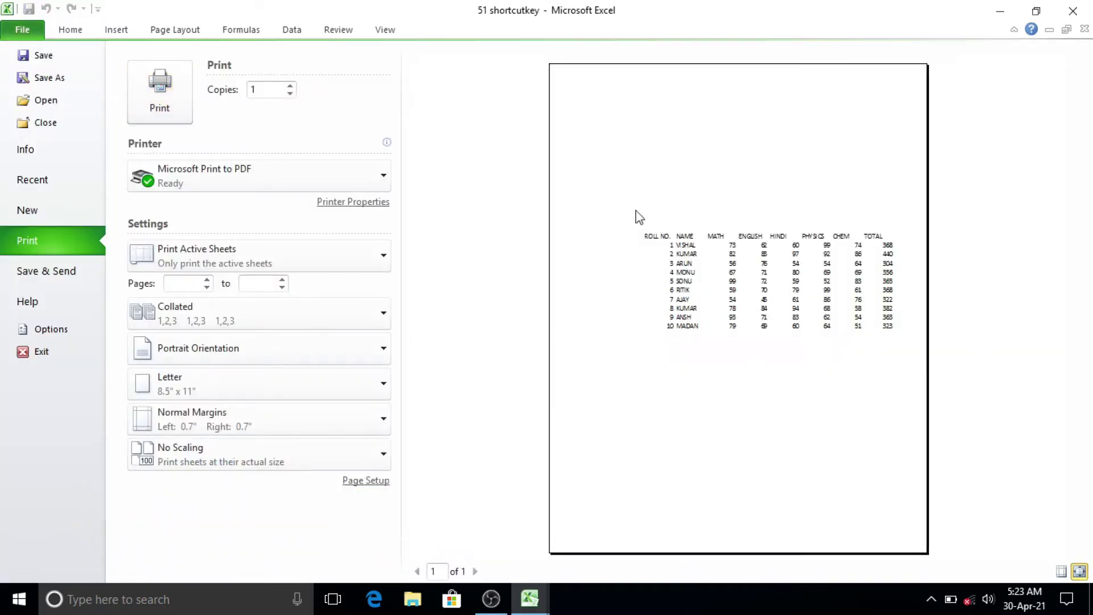
pyautogui.press('Escape')
pyautogui.click(646, 371)
pyautogui.click(442, 395)
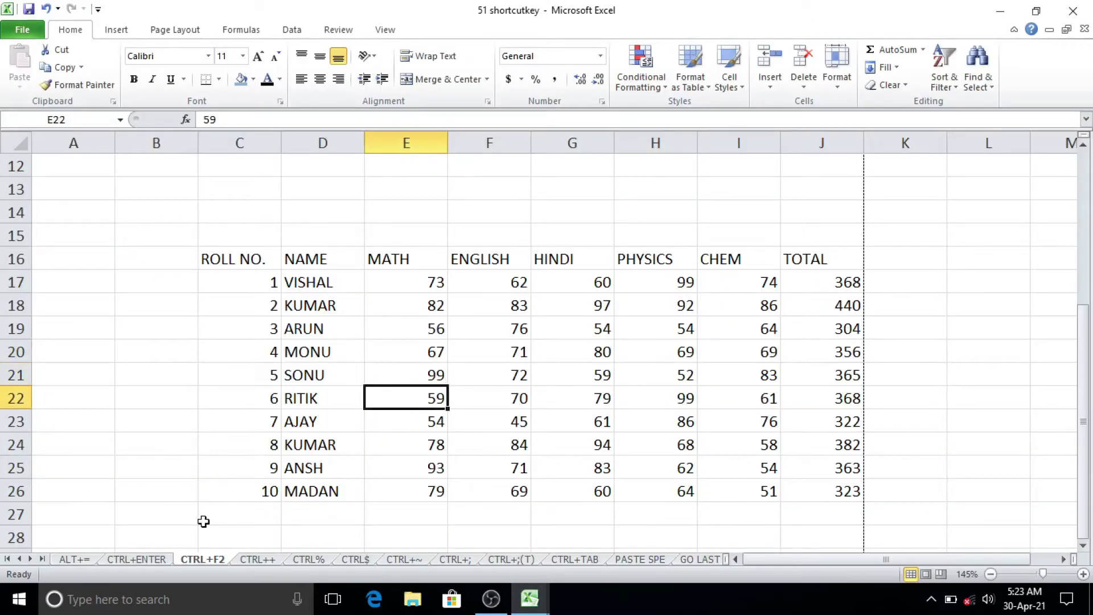
# - On the CTRL++ sheet, insert an empty column E before HINDI with Ctrl+Shift+Plus
pyautogui.click(257, 559)
pyautogui.click(232, 395)
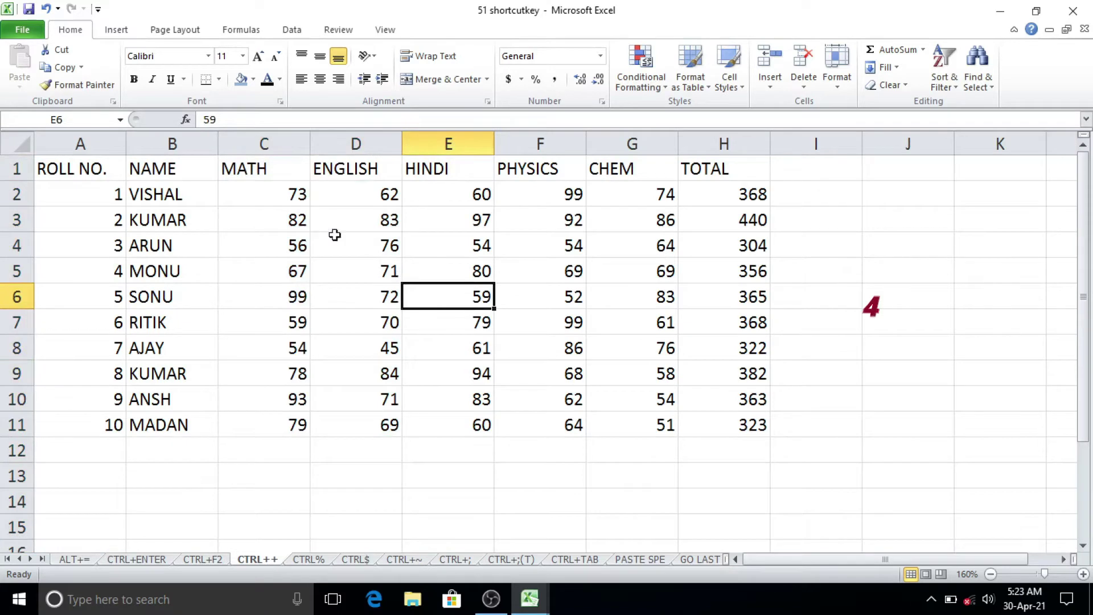
pyautogui.moveTo(281, 165); pyautogui.dragTo(290, 409)
pyautogui.moveTo(372, 163); pyautogui.dragTo(382, 424)
pyautogui.moveTo(426, 169); pyautogui.dragTo(470, 425)
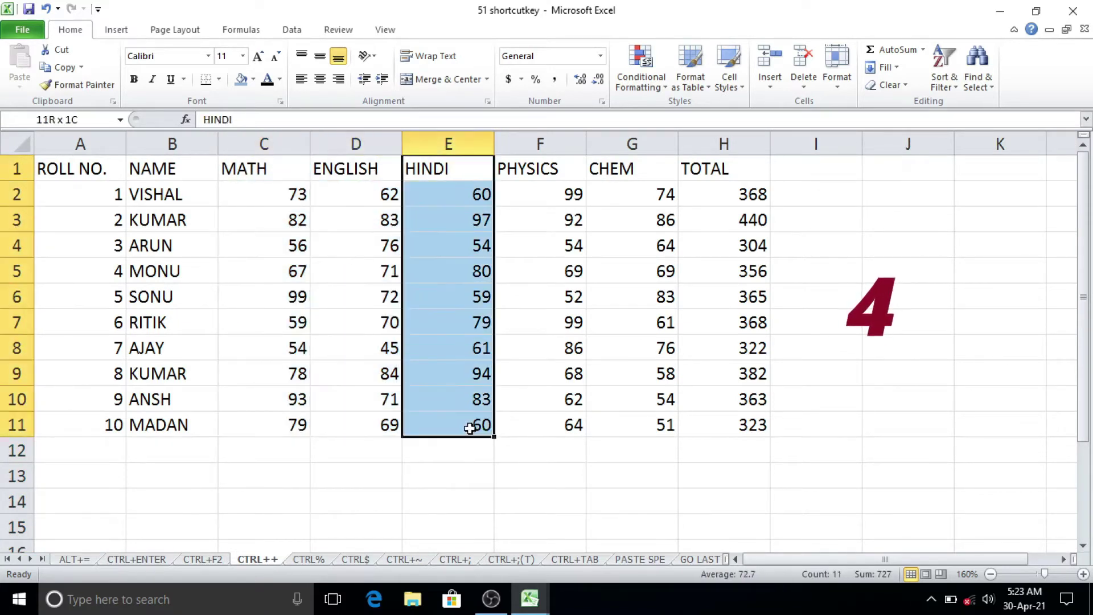
pyautogui.click(549, 339)
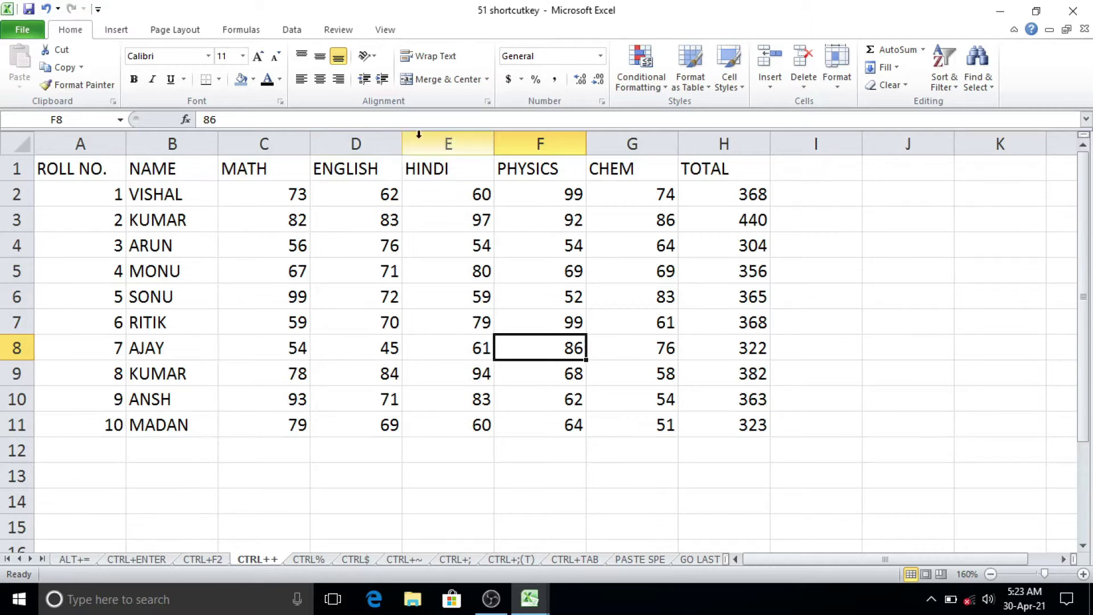
pyautogui.click(448, 144)
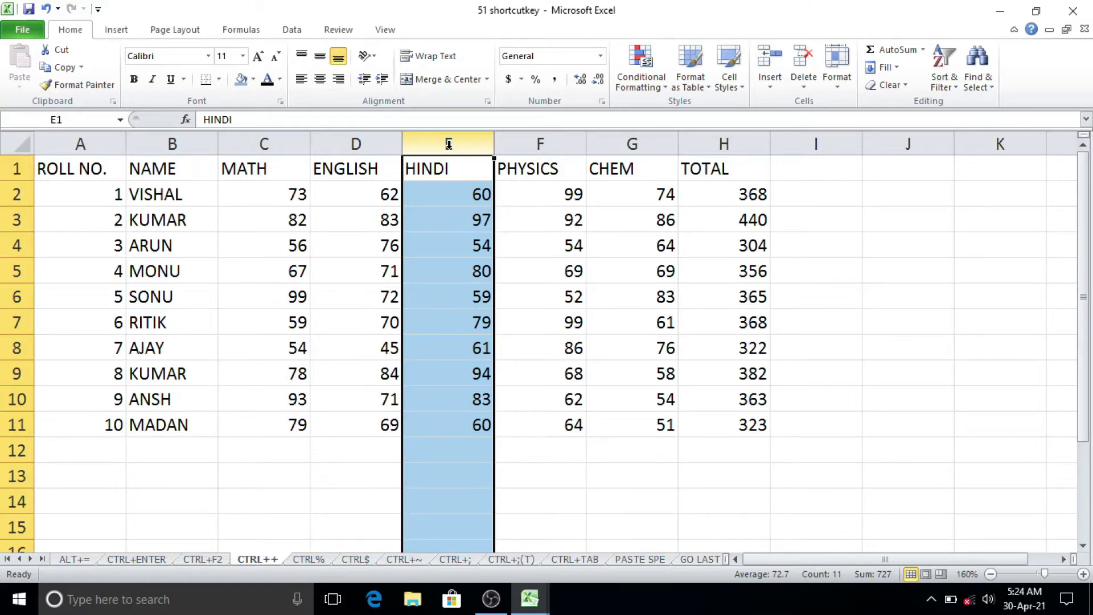
pyautogui.hotkey('ctrl', 'shift', '+')
# - Insert a blank row 7 above RITIK's record with Ctrl+Shift+Plus
pyautogui.click(516, 276)
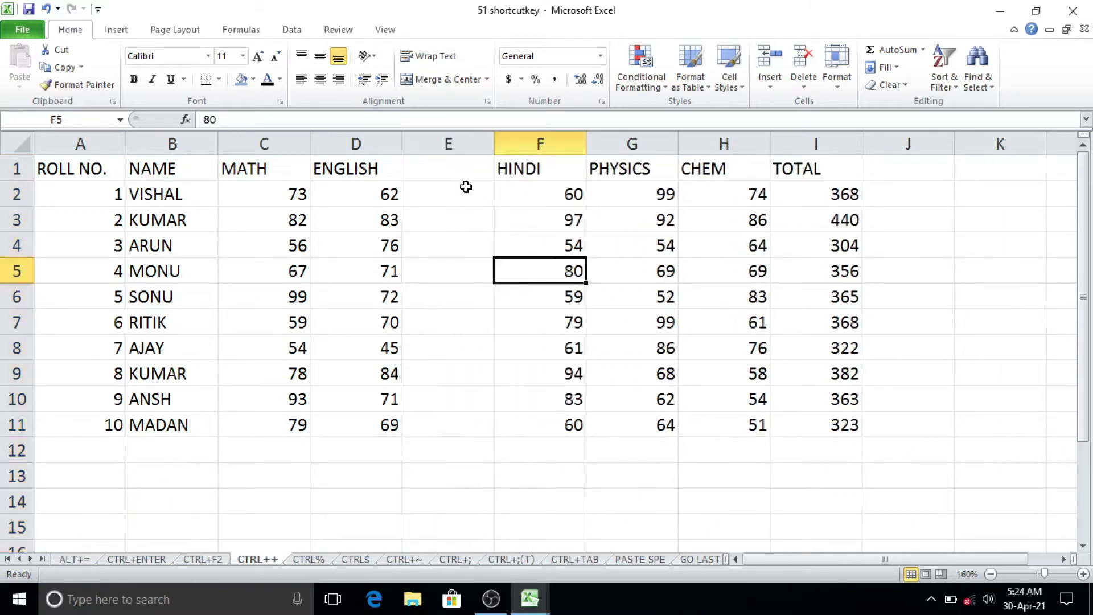
pyautogui.moveTo(456, 166); pyautogui.dragTo(437, 427)
pyautogui.click(428, 267)
pyautogui.click(432, 170)
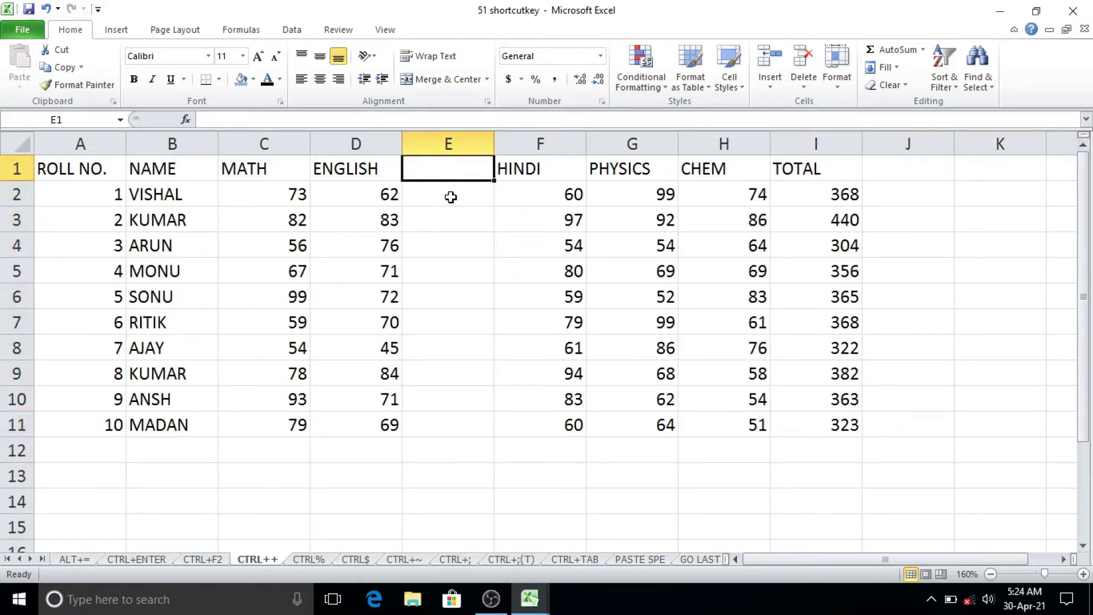
pyautogui.click(472, 321)
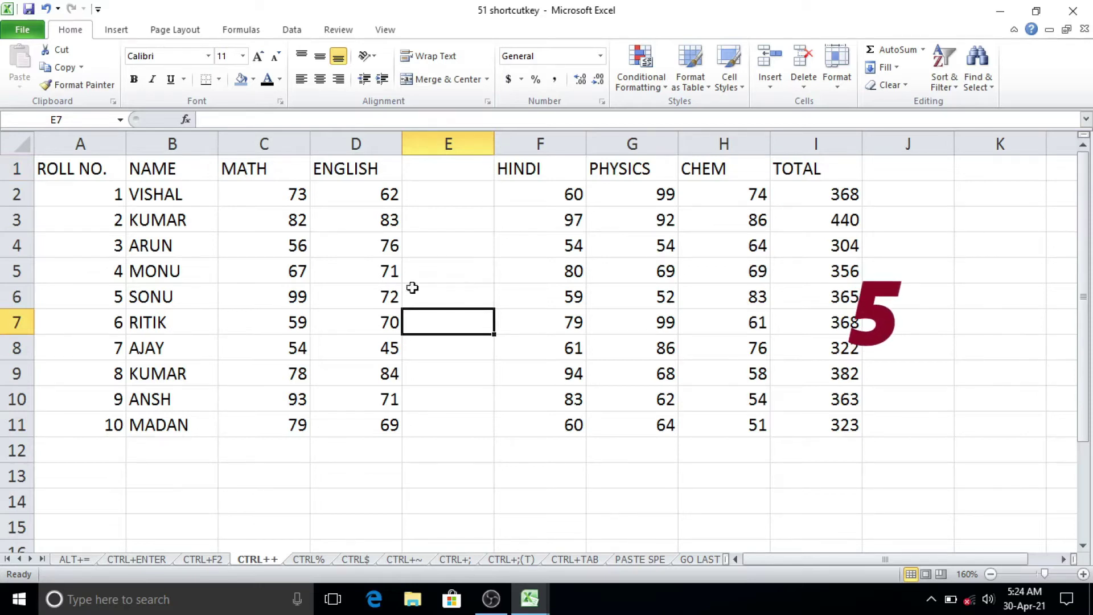
pyautogui.click(14, 322)
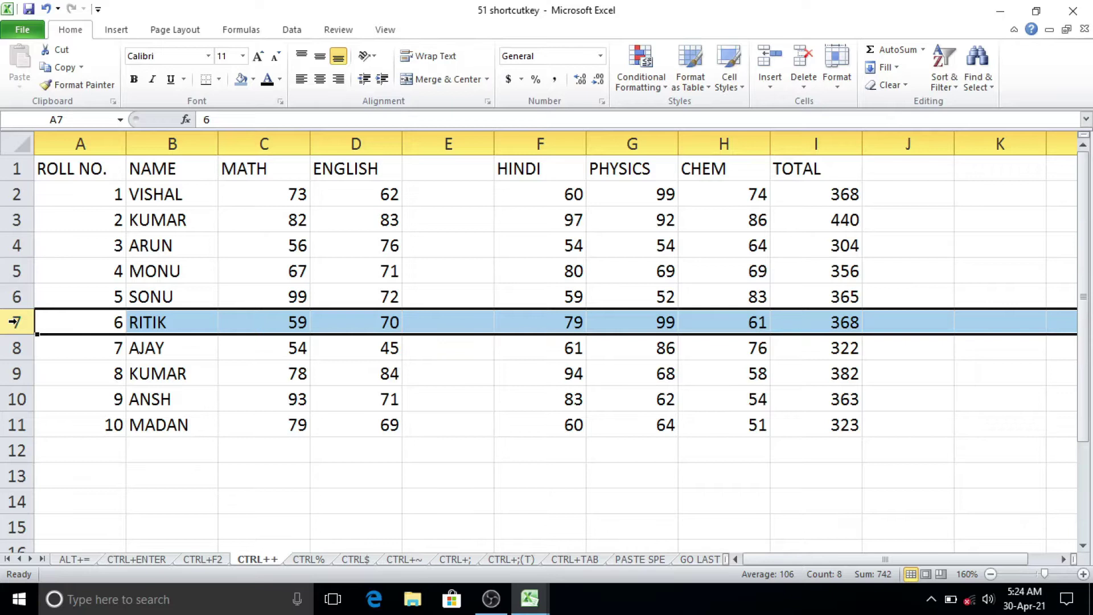
pyautogui.hotkey('ctrl', 'shift', '+')
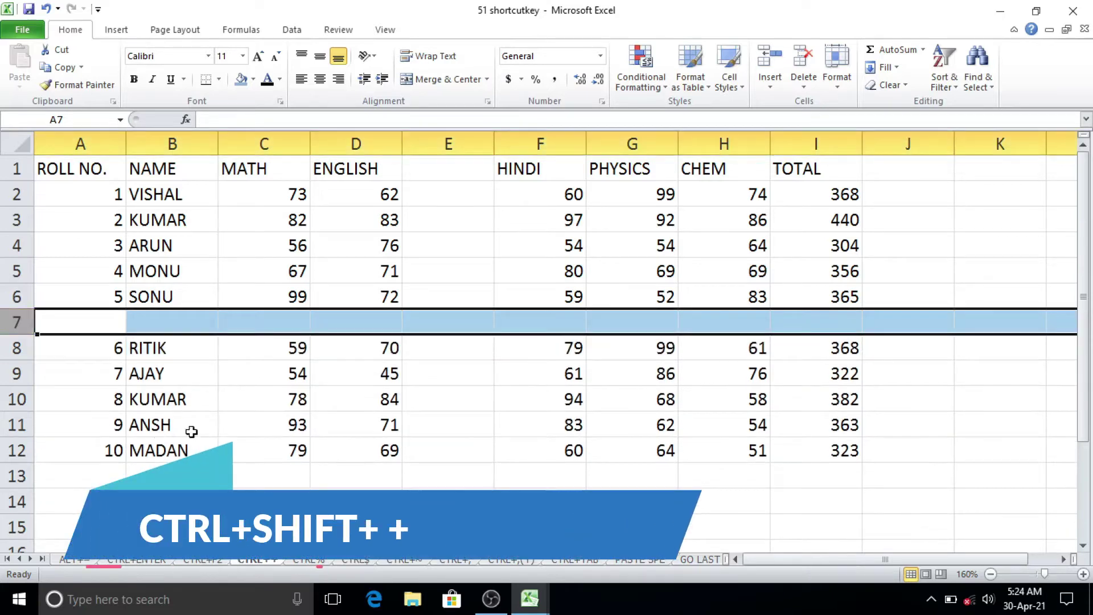
pyautogui.click(205, 399)
pyautogui.click(3, 321)
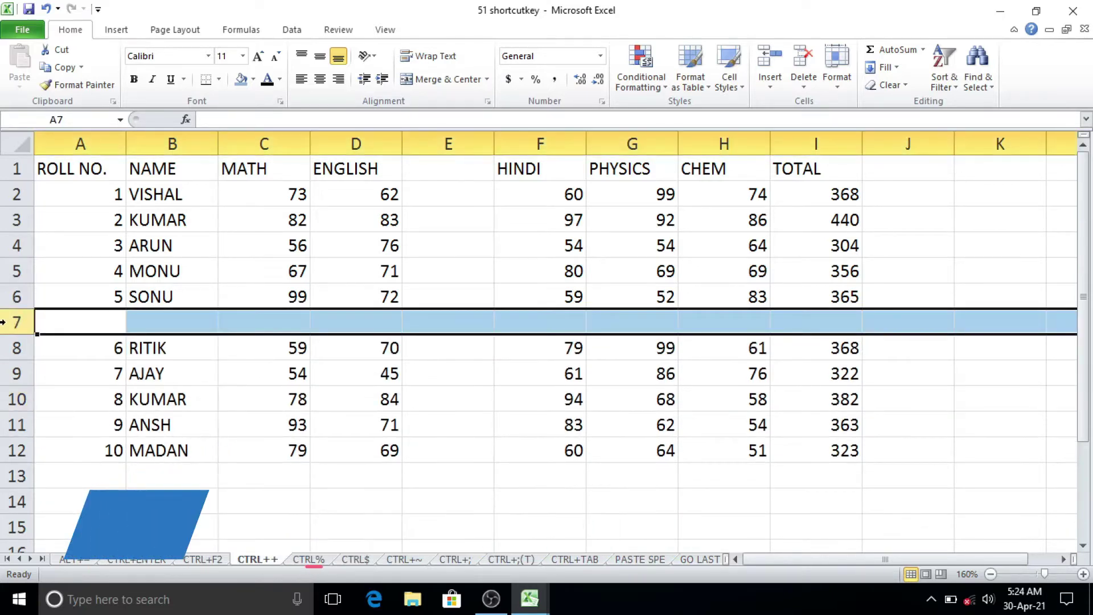
pyautogui.click(447, 424)
# - Open the CTRL% sheet and select column D cells, discarding a trial 25% entry in D4
pyautogui.click(307, 559)
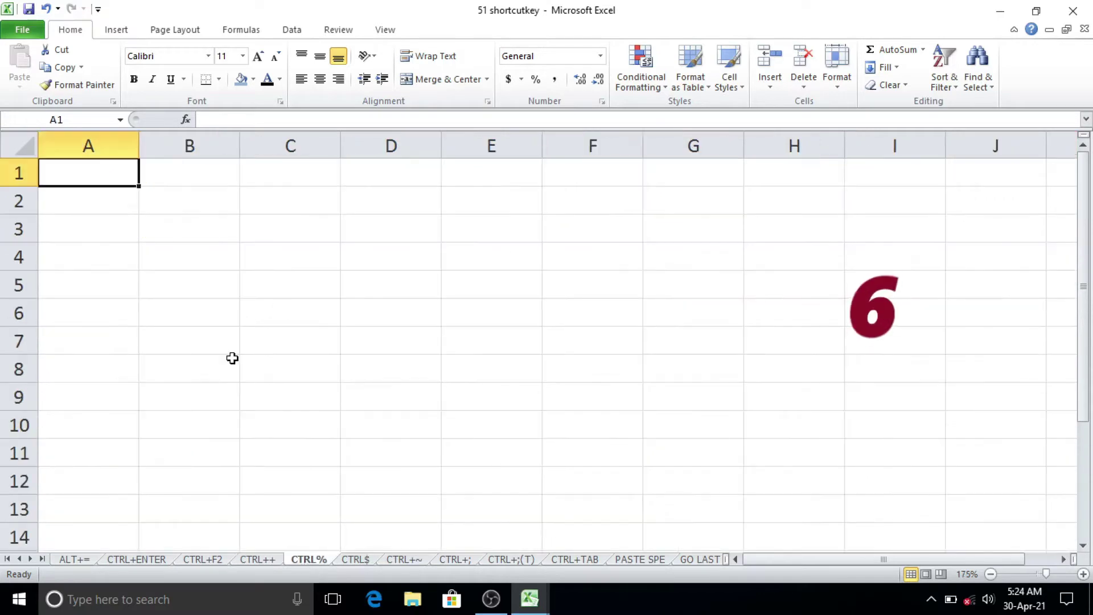
pyautogui.click(217, 310)
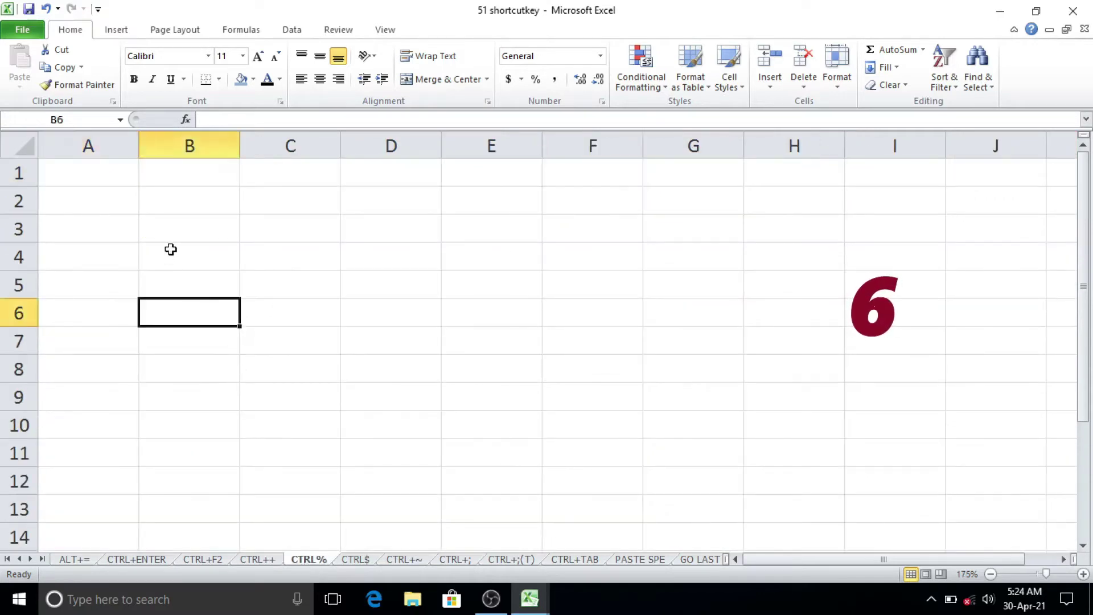
pyautogui.moveTo(407, 262); pyautogui.dragTo(401, 517)
pyautogui.click(391, 293)
pyautogui.moveTo(398, 258)
pyautogui.mouseDown()
pyautogui.moveTo(406, 527)
pyautogui.moveTo(404, 502)
pyautogui.mouseUp()
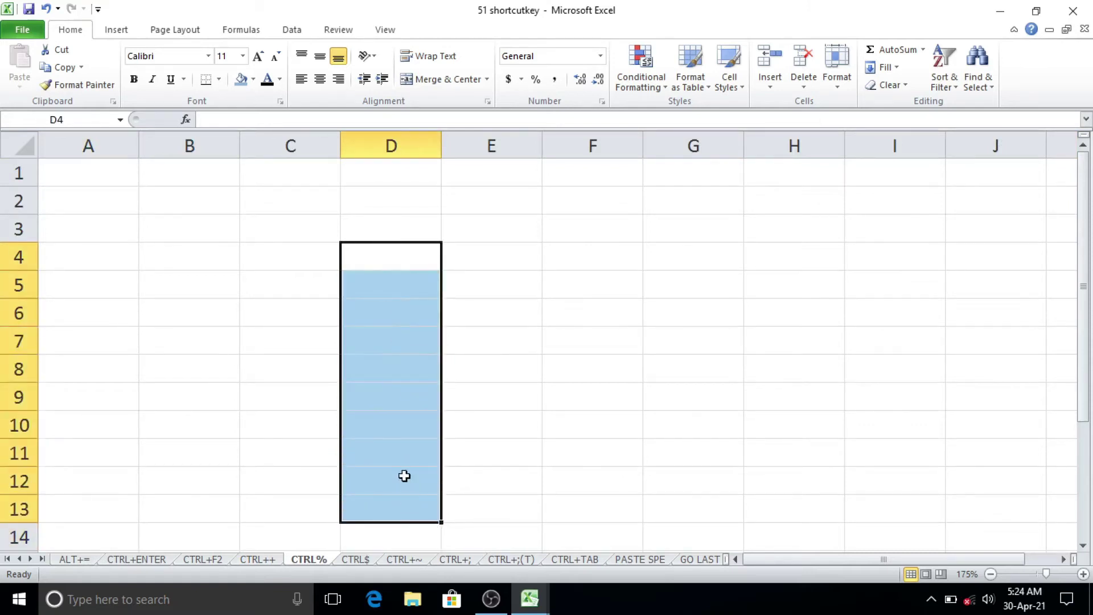
pyautogui.click(399, 265)
pyautogui.write('25')
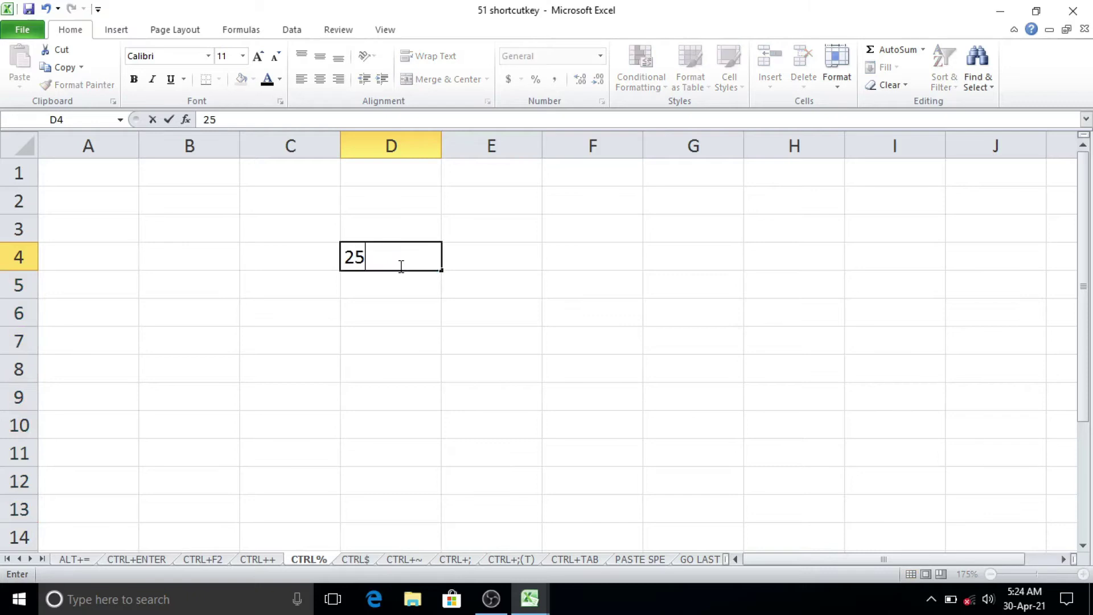
pyautogui.write('%')
pyautogui.press('BackSpace')
pyautogui.click(396, 299)
pyautogui.click(390, 264)
pyautogui.press('Delete')
pyautogui.click(445, 331)
# - Apply percentage format to D4:D13 with Ctrl+Shift+5
pyautogui.moveTo(391, 244); pyautogui.dragTo(388, 518)
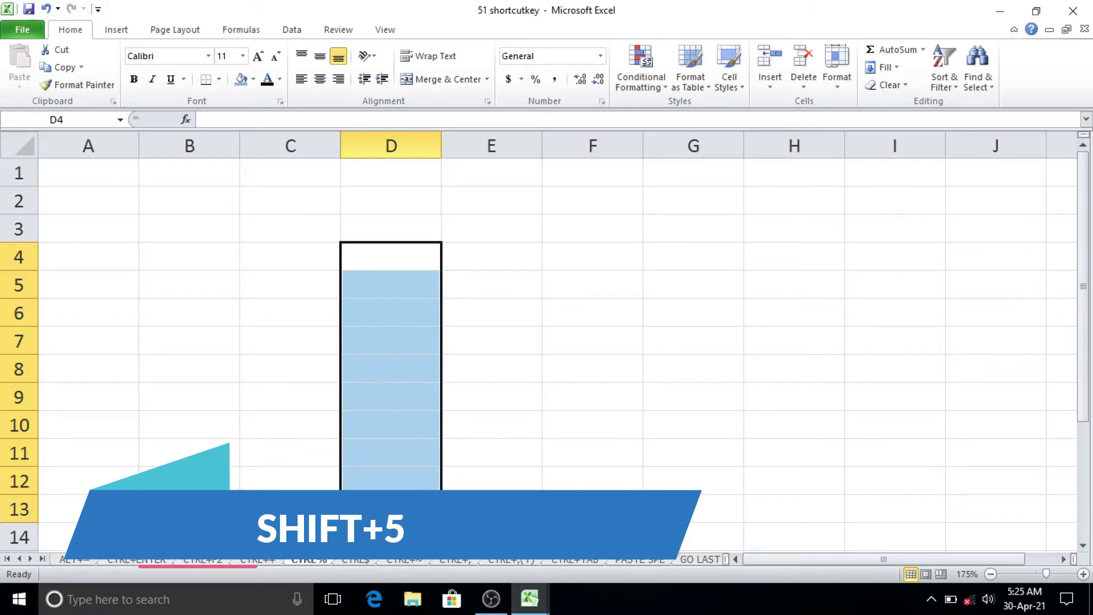
pyautogui.hotkey('ctrl', 'shift', '5')
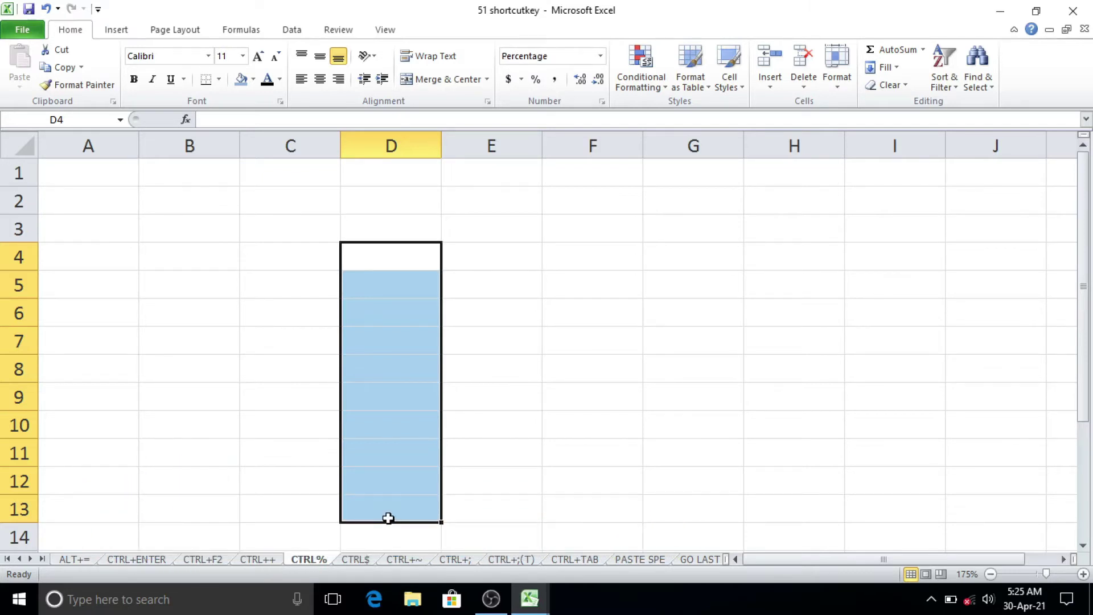
pyautogui.click(505, 373)
# - Enter 25%, 30%, 25% and 45% into D4 through D7
pyautogui.click(407, 268)
pyautogui.write('25')
pyautogui.press('Return')
pyautogui.write('30')
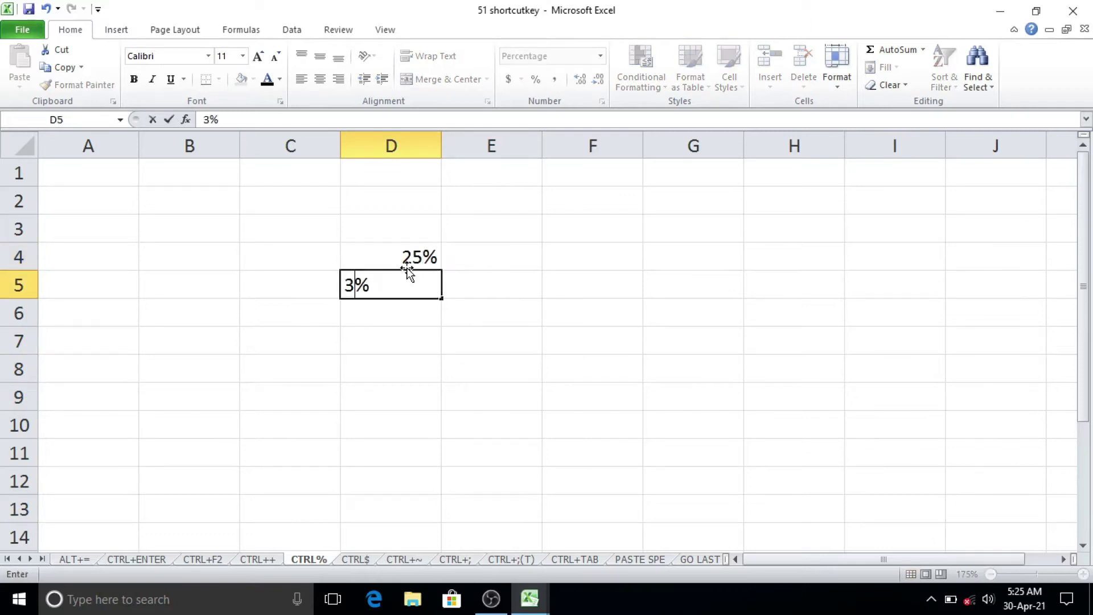
pyautogui.press('Return')
pyautogui.write('25')
pyautogui.press('Return')
pyautogui.write('45')
pyautogui.press('Return')
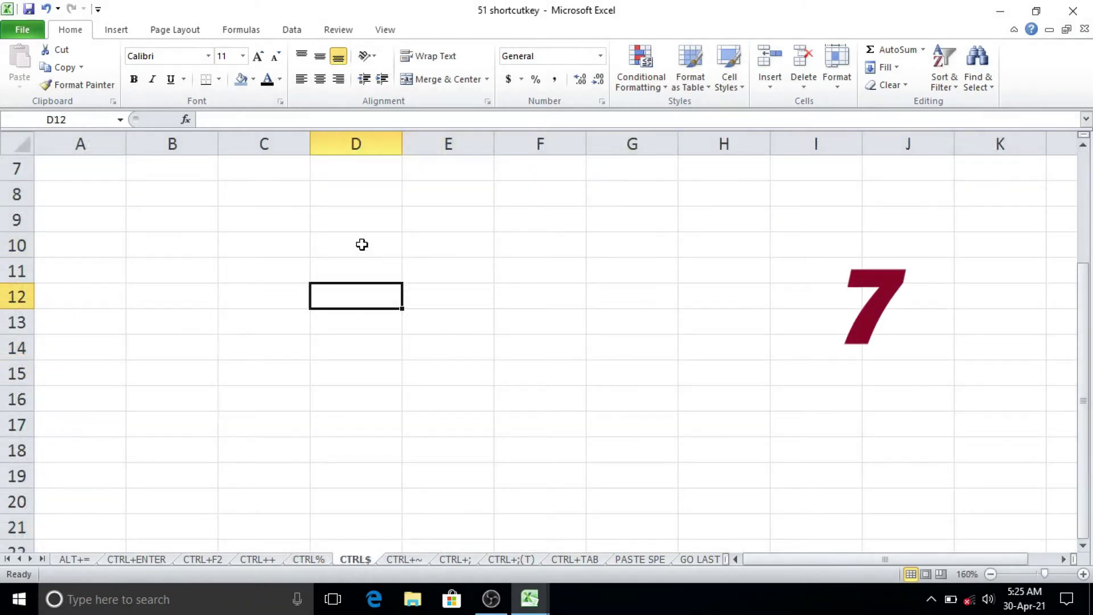
# - Apply currency format to the D10:D20 range with Ctrl+Shift+4
pyautogui.moveTo(361, 245); pyautogui.dragTo(364, 489)
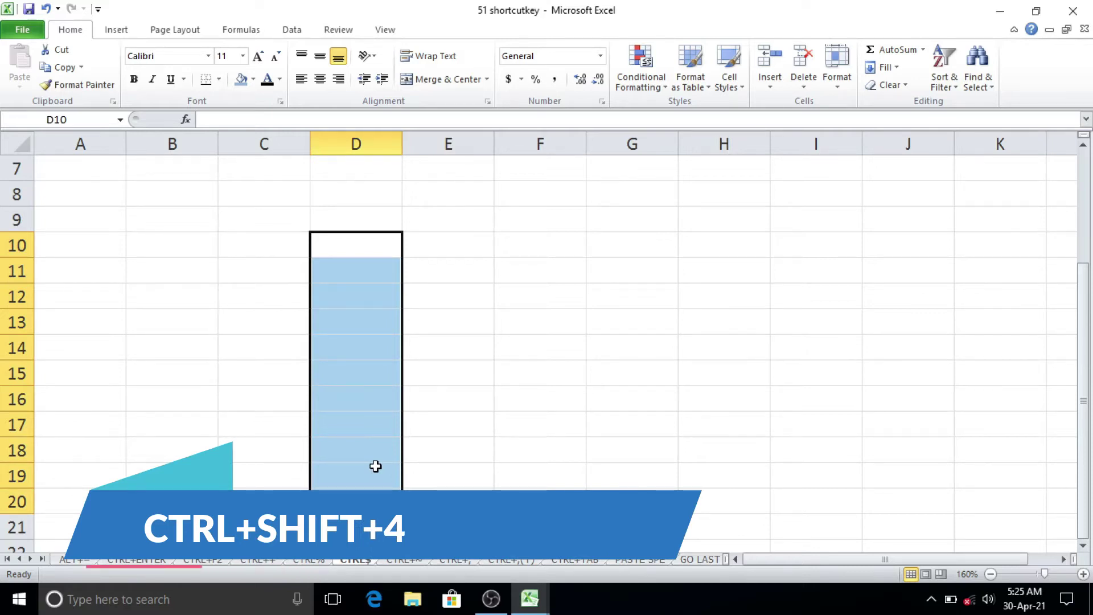
pyautogui.hotkey('ctrl', 'shift', '4')
pyautogui.click(363, 222)
# - Enter $25.00, $40.00, $24.00, $26.00 and $42.00 into D10:D14
pyautogui.click(356, 251)
pyautogui.write('25')
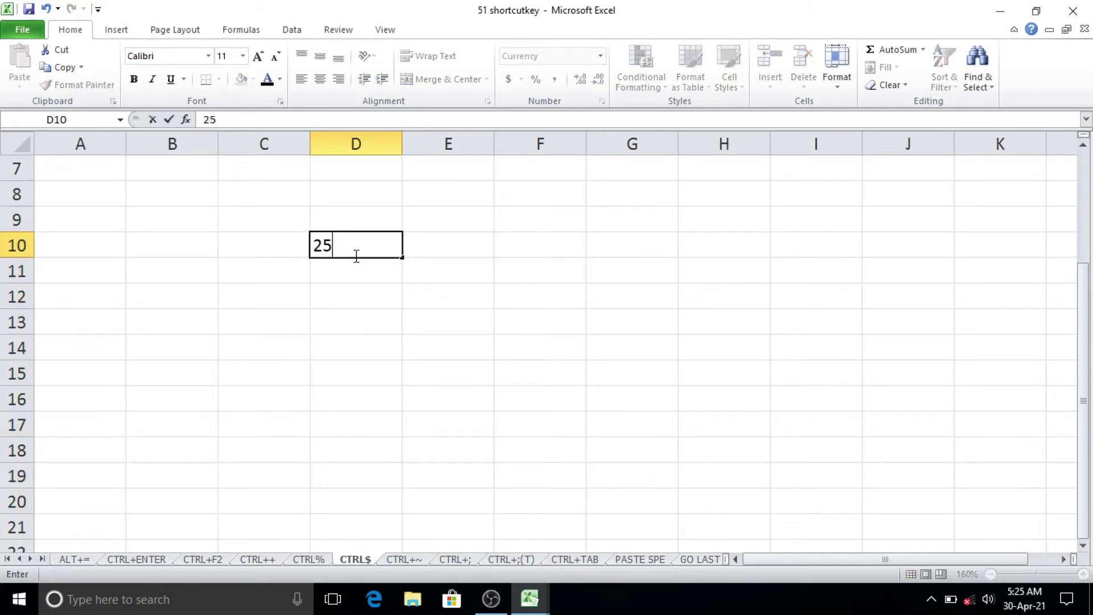
pyautogui.press('Return')
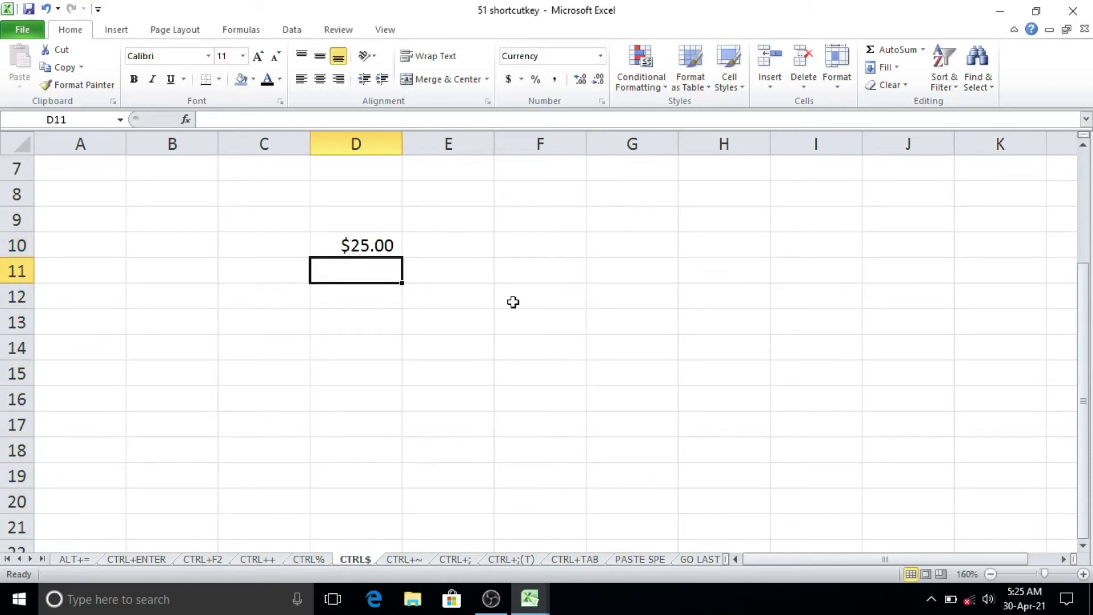
pyautogui.write('40')
pyautogui.press('Return')
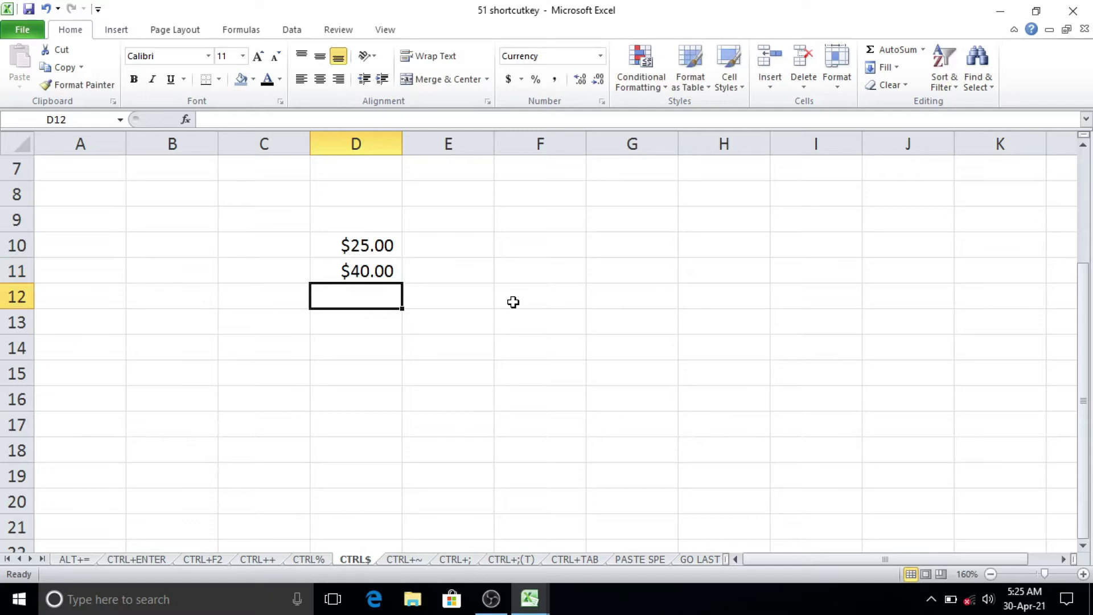
pyautogui.write('24')
pyautogui.press('Return')
pyautogui.write('26')
pyautogui.press('Return')
pyautogui.write('42')
pyautogui.press('Return')
# - Select the five currency amounts and the cells around them to review the result
pyautogui.click(418, 440)
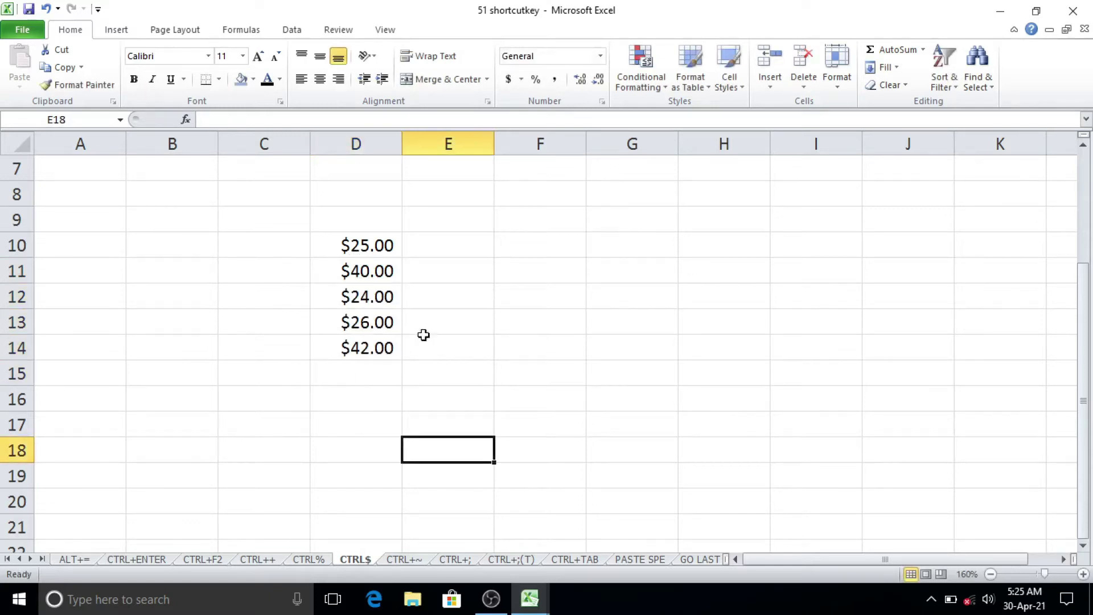
pyautogui.moveTo(306, 235); pyautogui.dragTo(588, 468)
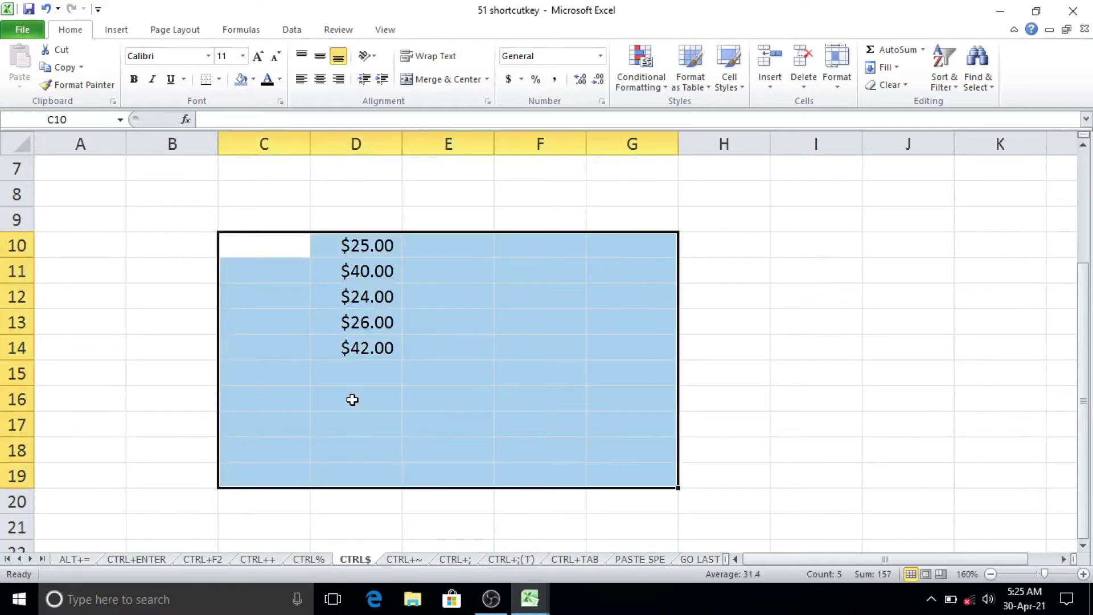
pyautogui.click(353, 398)
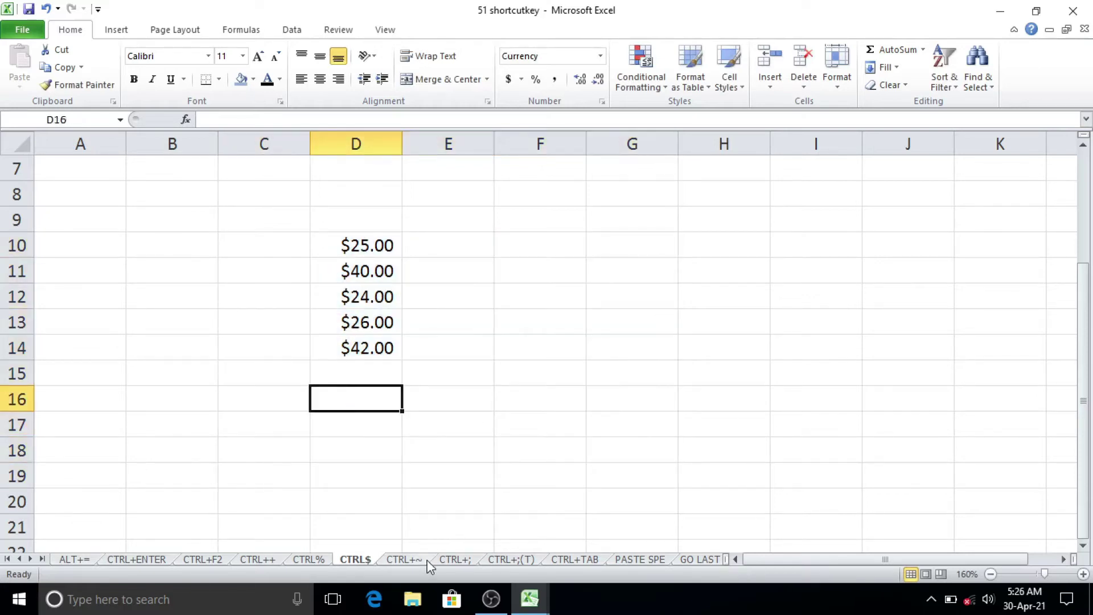
pyautogui.click(378, 372)
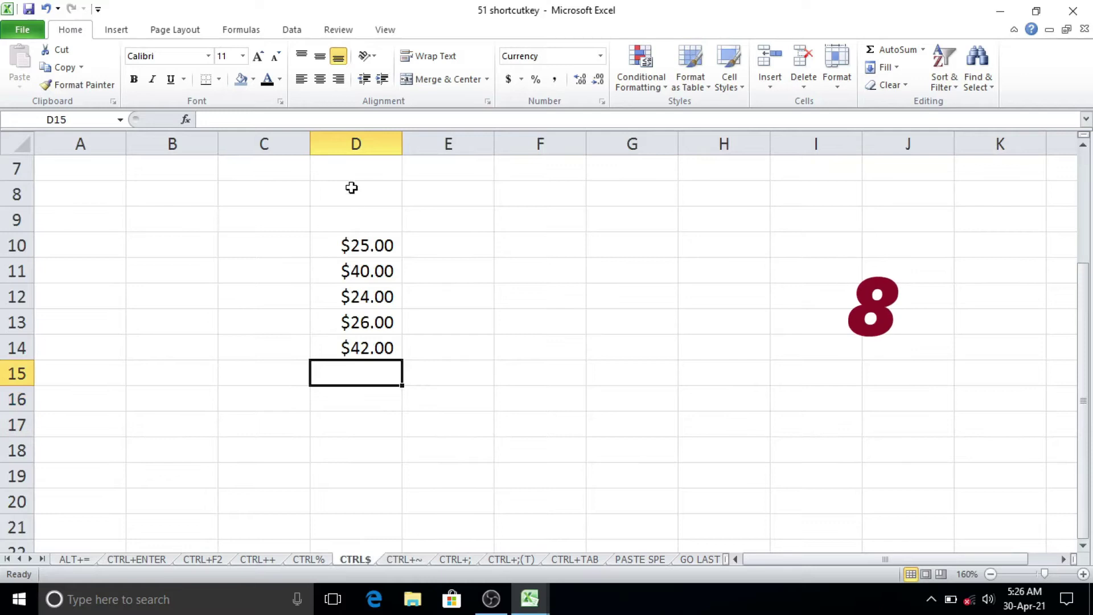
pyautogui.moveTo(369, 243); pyautogui.dragTo(367, 346)
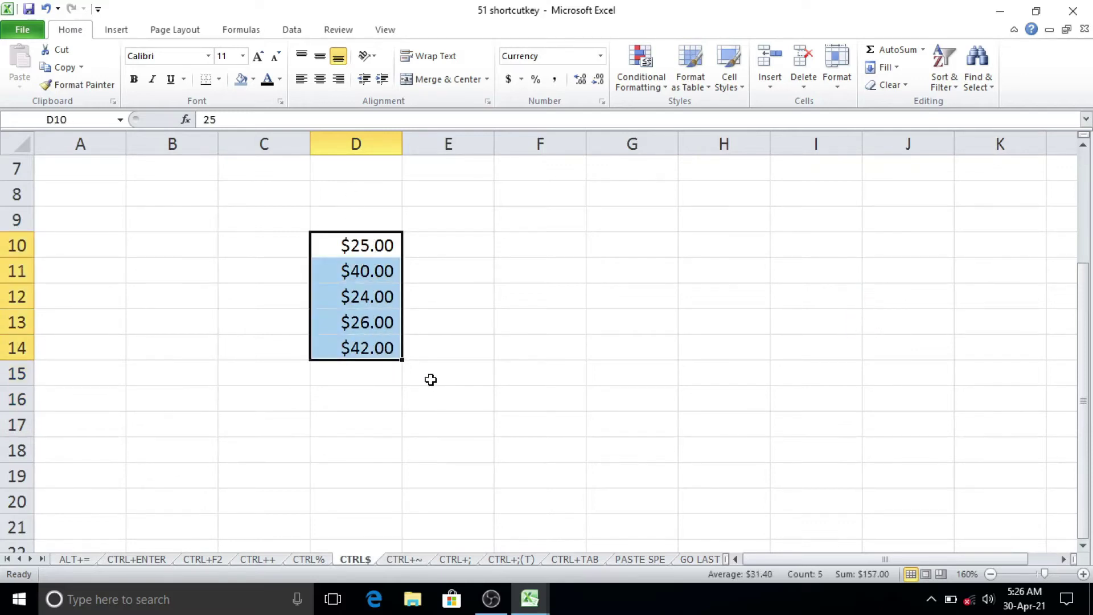
pyautogui.moveTo(430, 380); pyautogui.dragTo(247, 233)
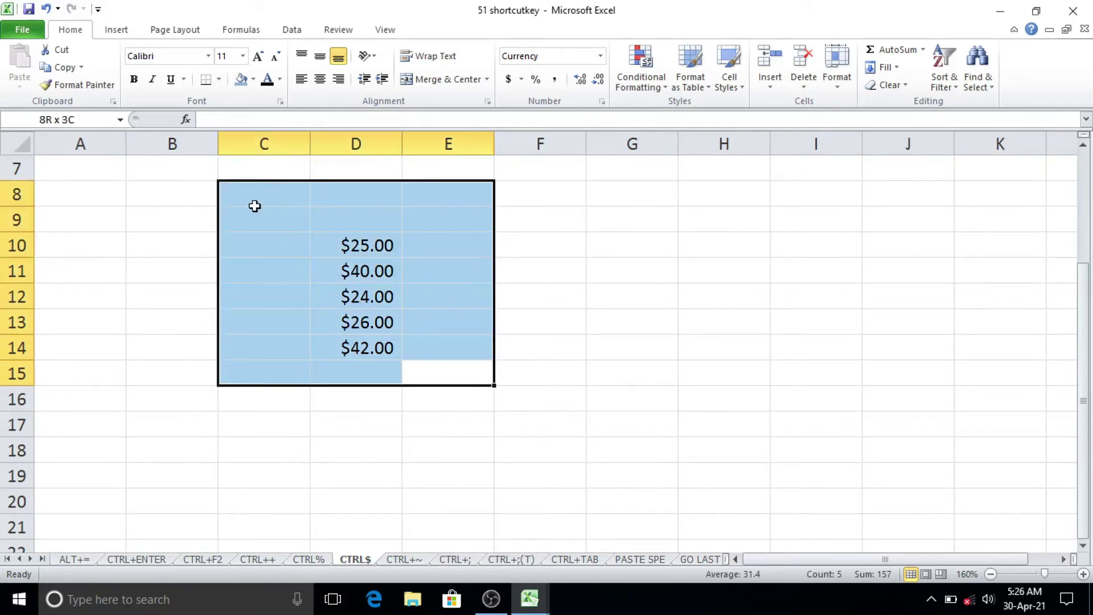
pyautogui.click(348, 245)
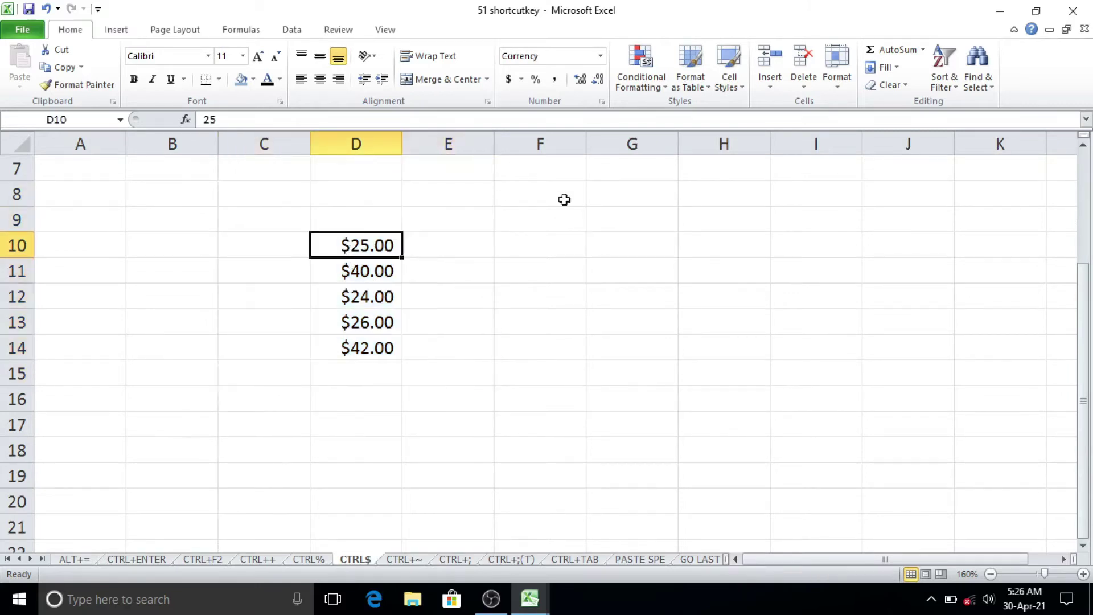
# - Check the number format list, then return D10:D14 to General format with Ctrl+Shift+~
pyautogui.click(600, 57)
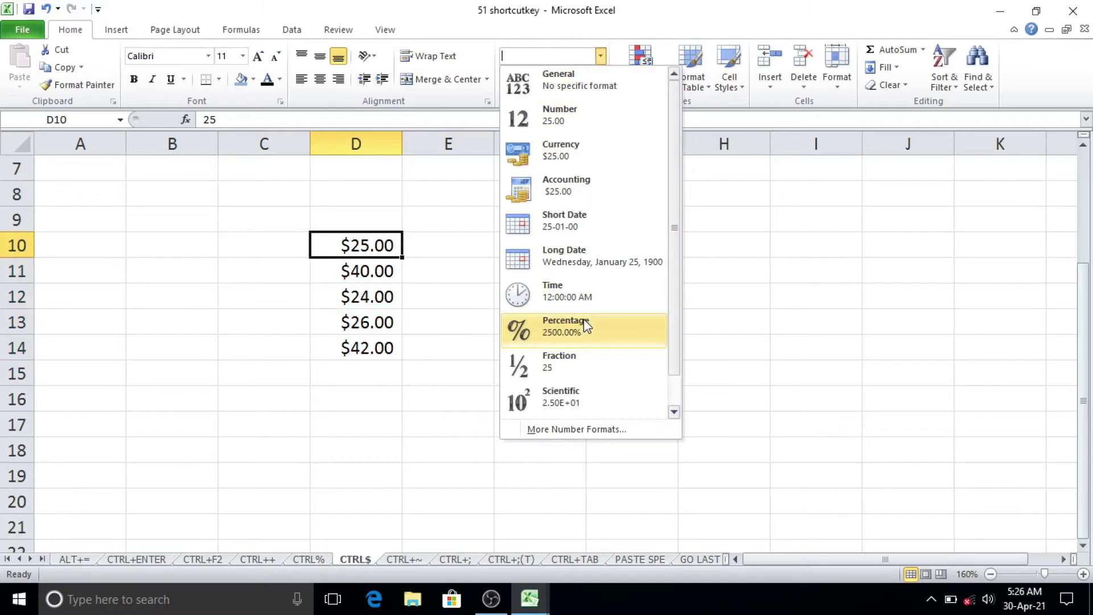
pyautogui.scroll(-1, 586, 322)
pyautogui.scroll(1, 586, 318)
pyautogui.click(437, 304)
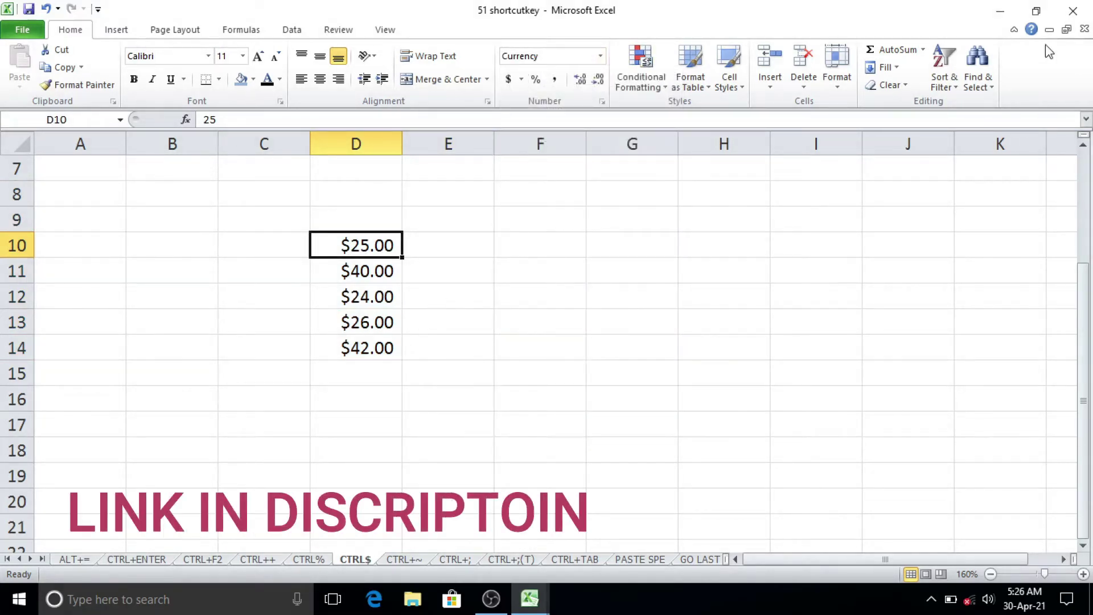
pyautogui.click(424, 317)
pyautogui.moveTo(382, 248); pyautogui.dragTo(387, 363)
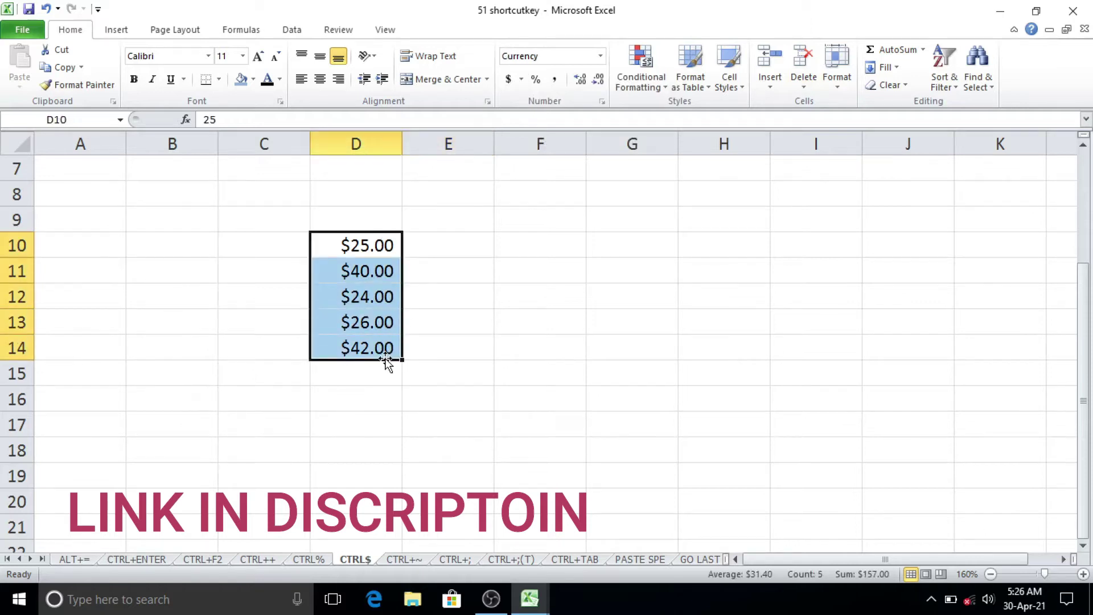
pyautogui.hotkey('ctrl', 'shift', '~')
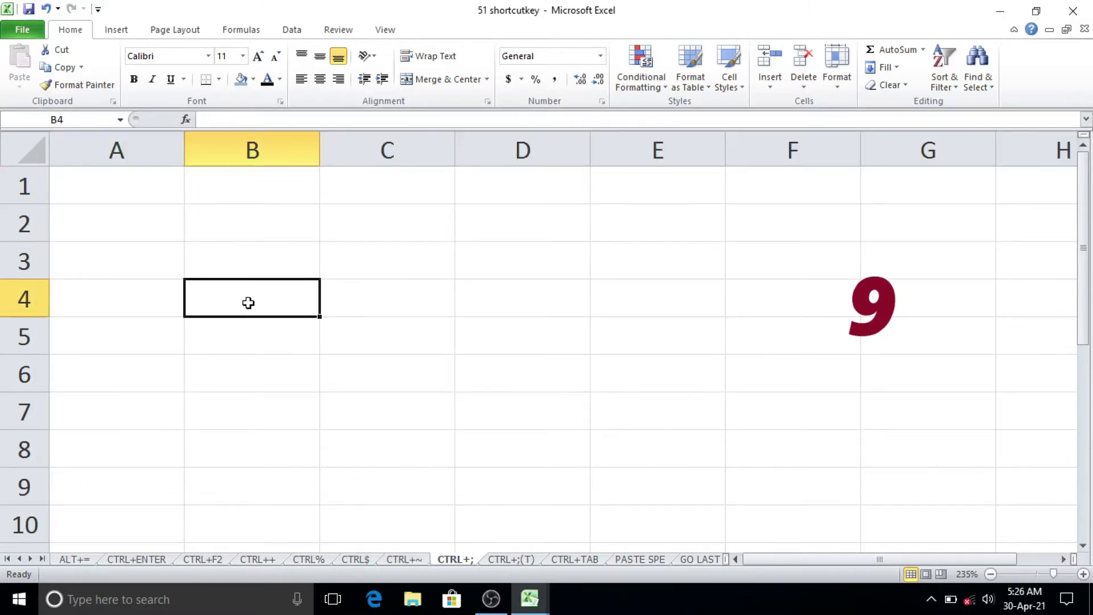
# - Insert today's date 30-04-21 in B4 and the current time 5:27 AM in B6
pyautogui.hotkey('ctrl', ';')
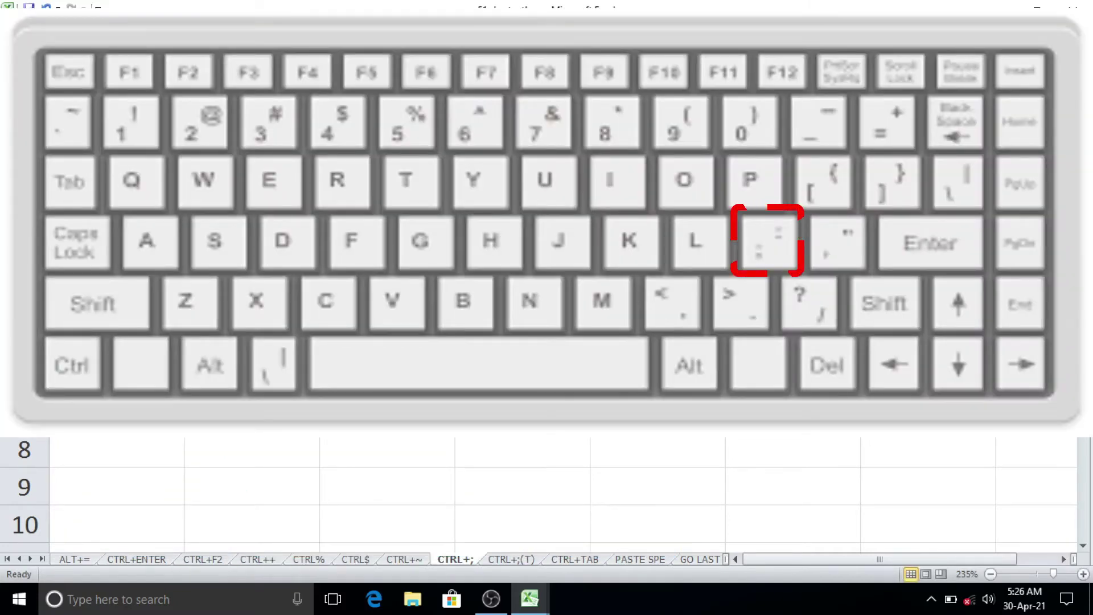
pyautogui.click(292, 380)
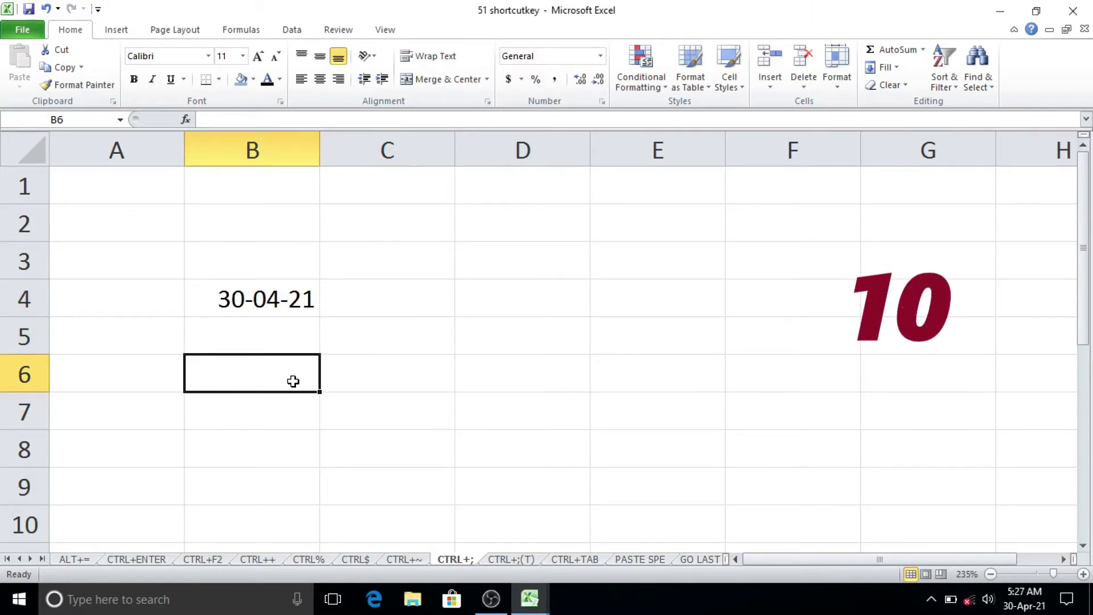
pyautogui.hotkey('ctrl', 'shift', ';')
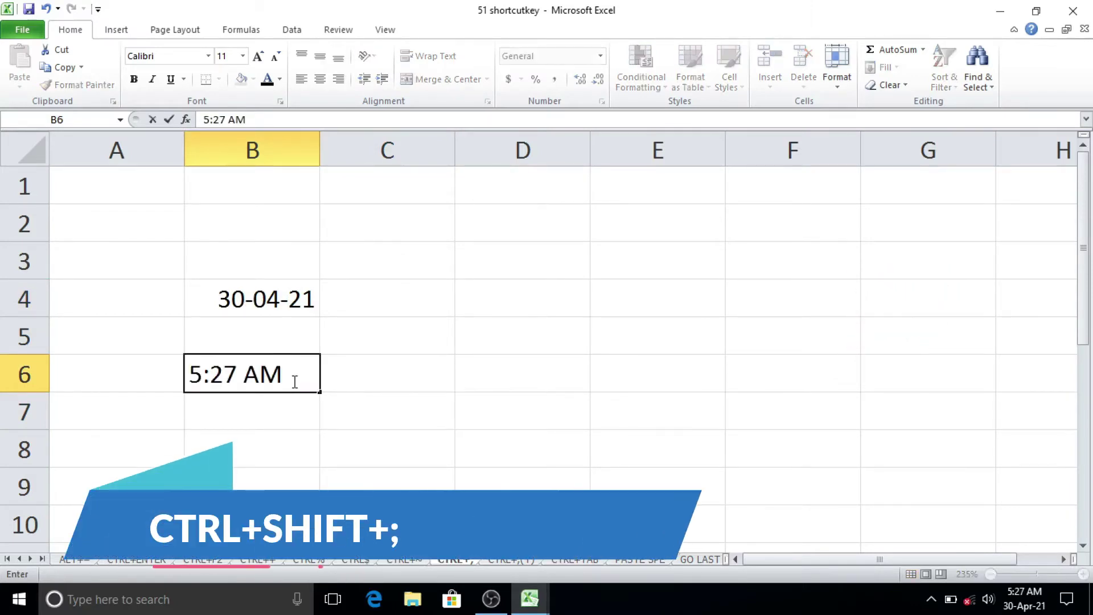
pyautogui.click(334, 432)
pyautogui.click(280, 367)
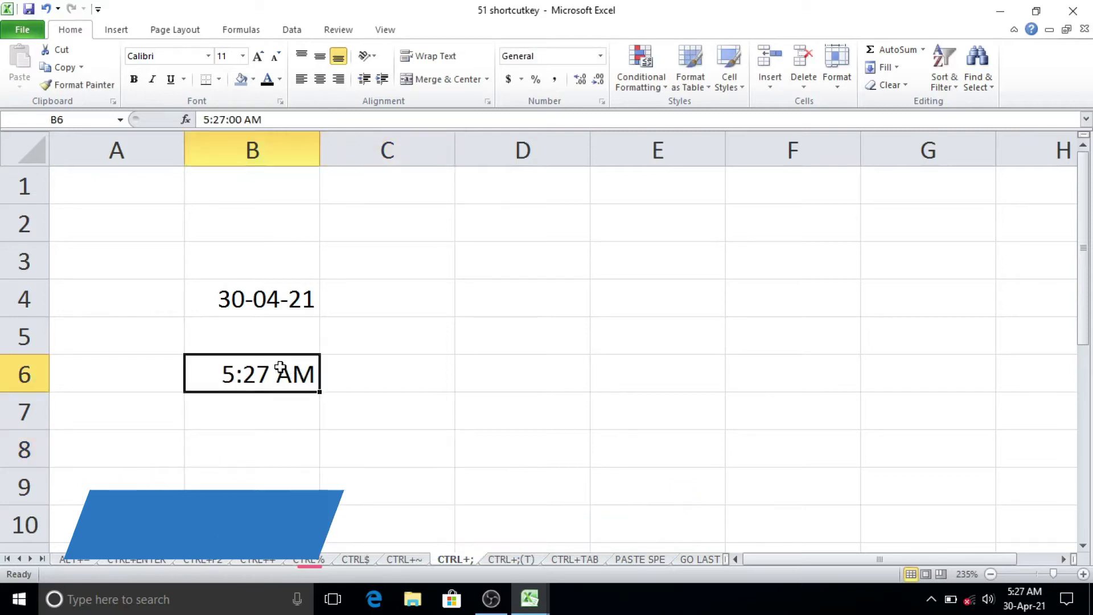
pyautogui.moveTo(114, 260); pyautogui.dragTo(359, 439)
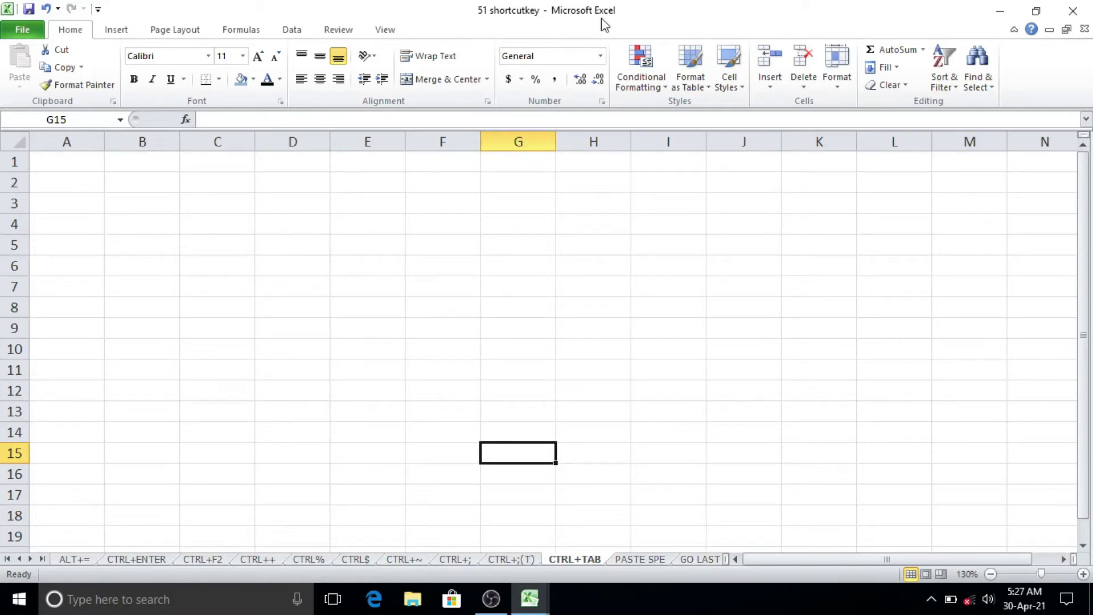
pyautogui.click(356, 426)
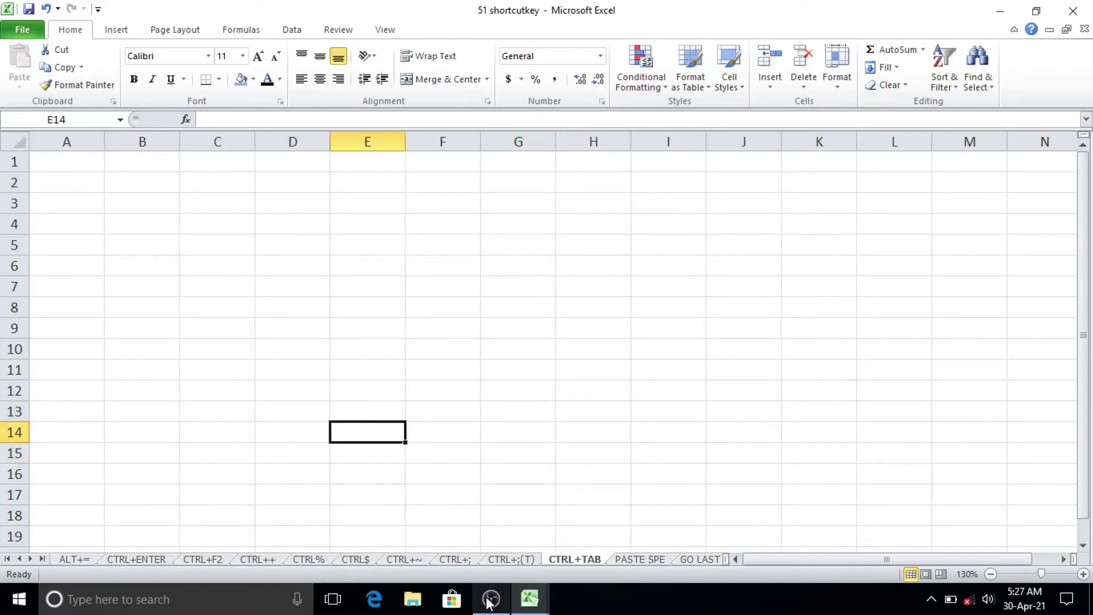
pyautogui.moveTo(529, 599)
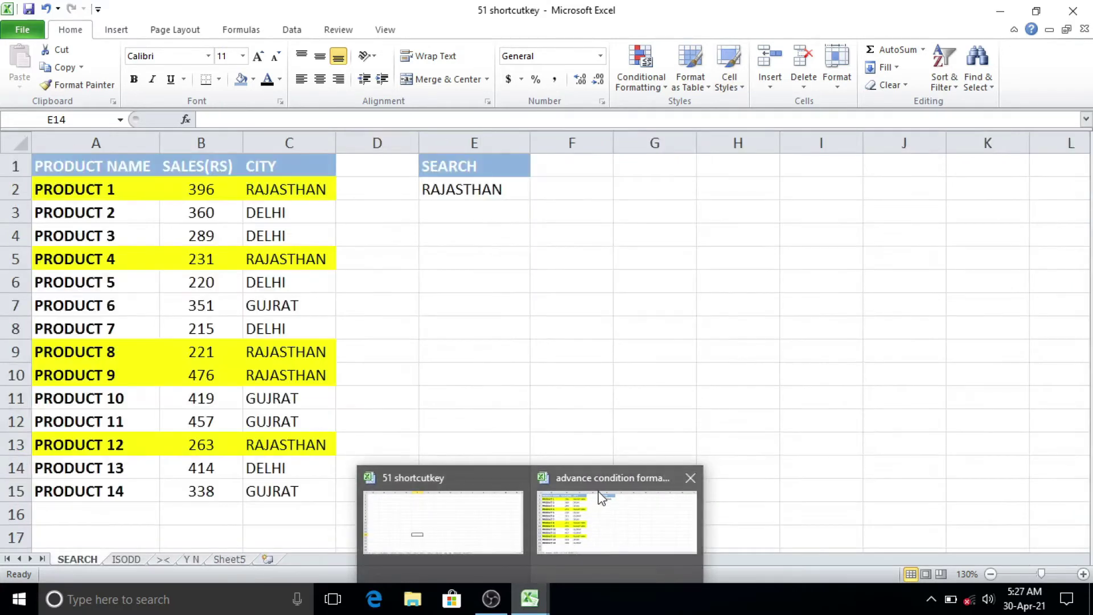
pyautogui.click(392, 305)
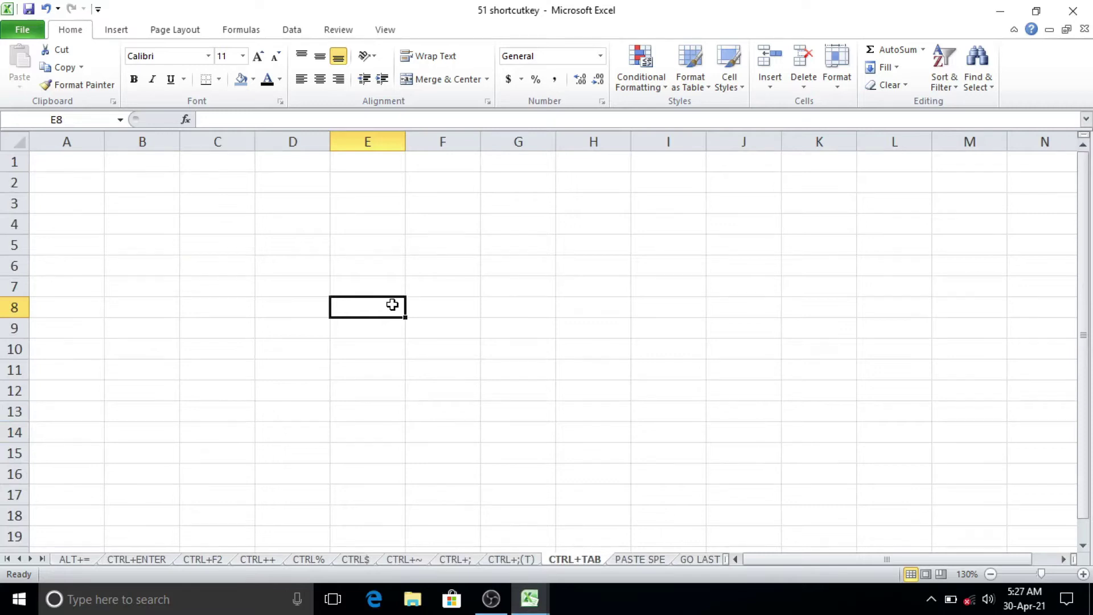
pyautogui.hotkey('ctrl', 'Tab')
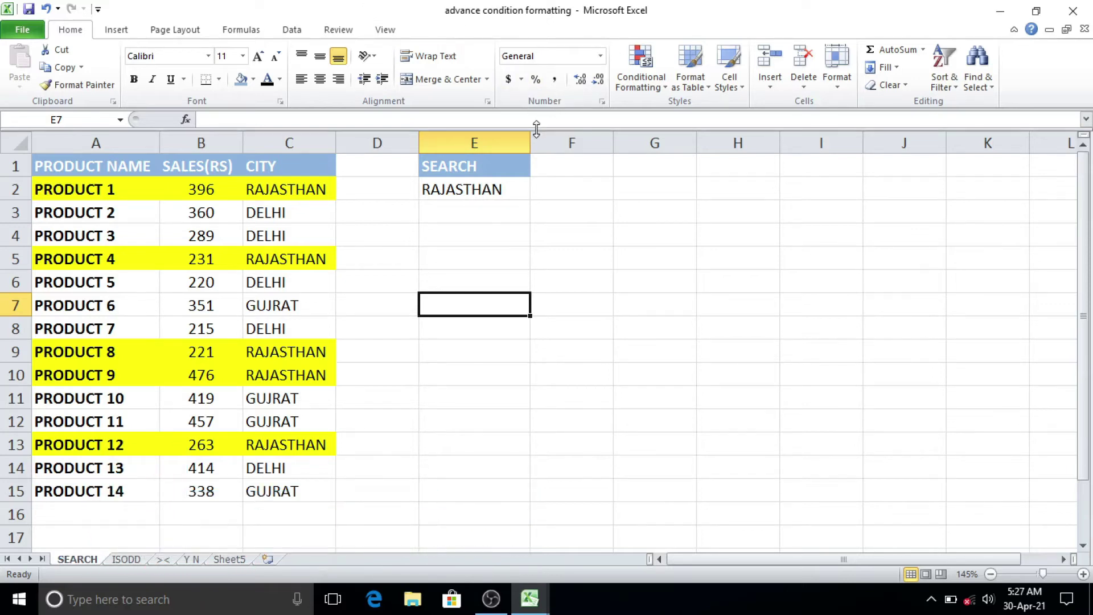
pyautogui.hotkey('ctrl', 'Tab')
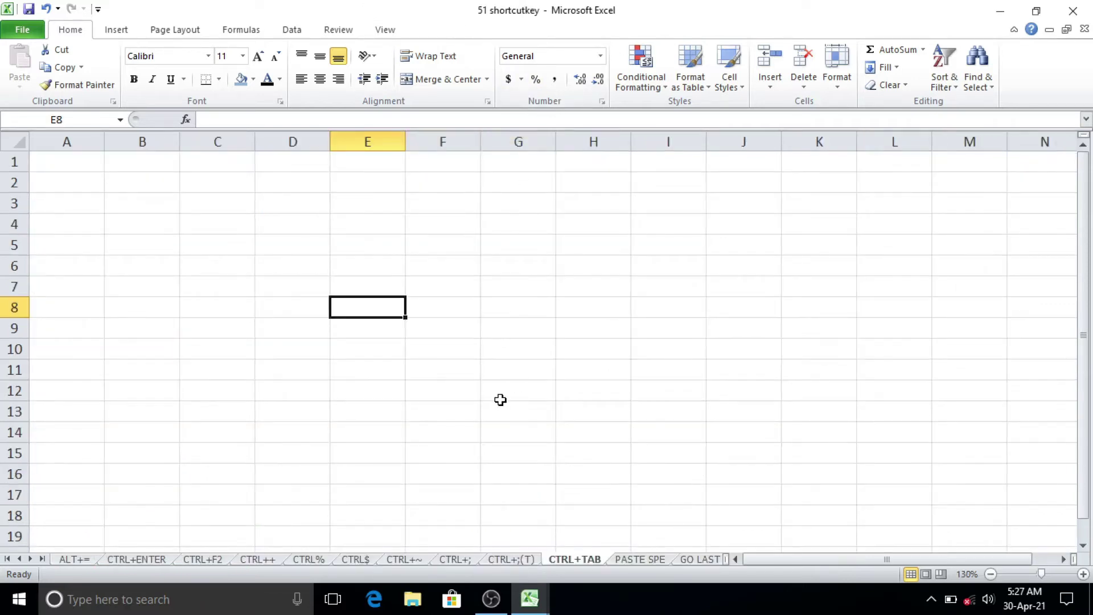
pyautogui.click(499, 399)
pyautogui.click(362, 336)
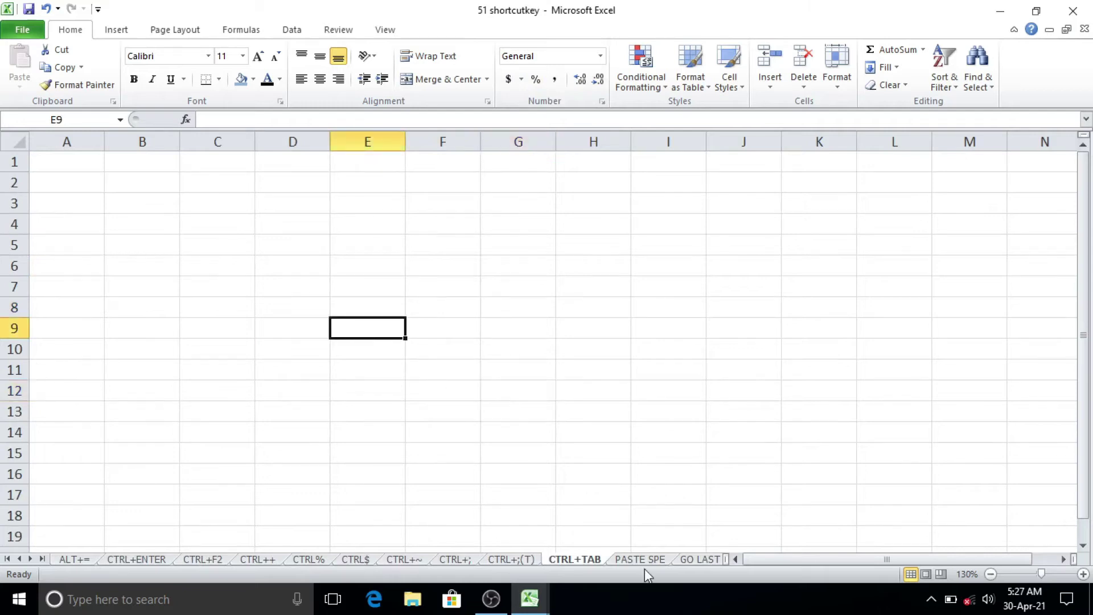
pyautogui.click(640, 559)
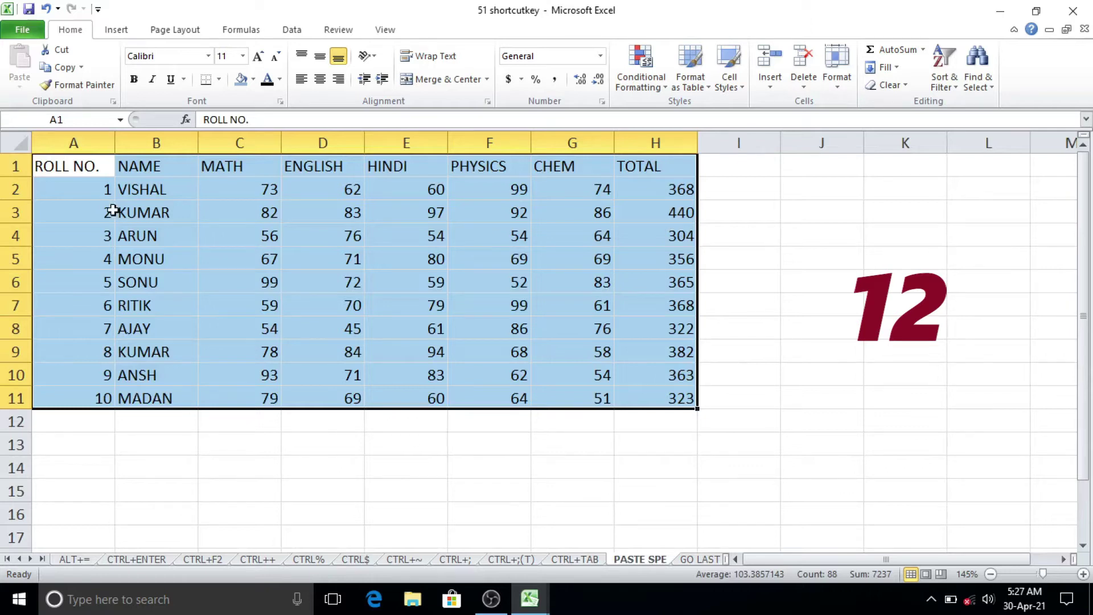
# - Copy the A1:H11 marks table and bring up Paste Special at A13 with Ctrl+Alt+V
pyautogui.hotkey('ctrl', 'c')
pyautogui.click(89, 445)
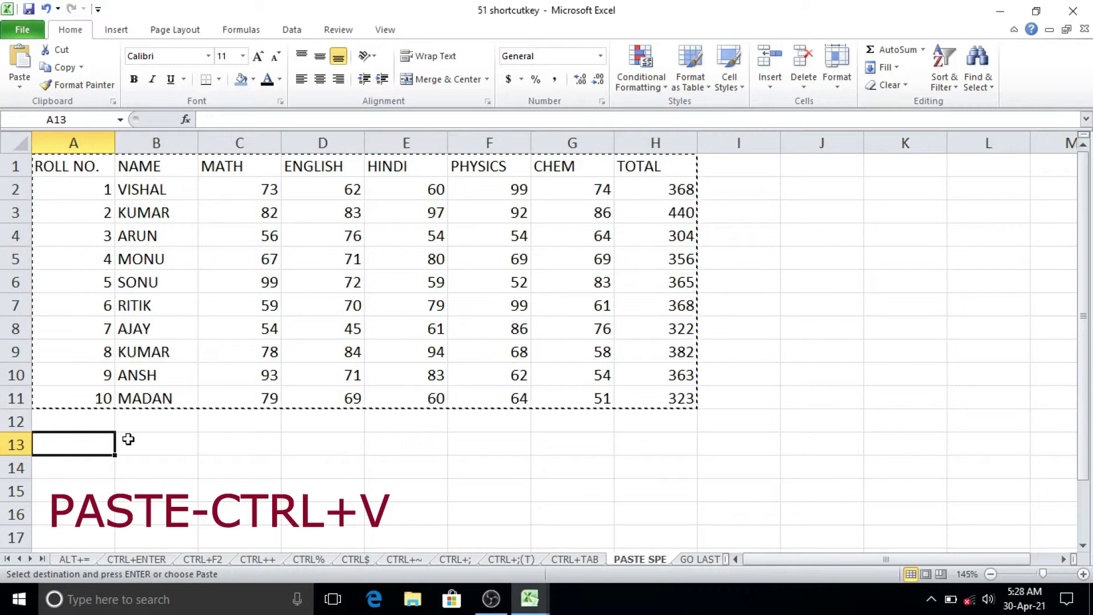
pyautogui.click(23, 87)
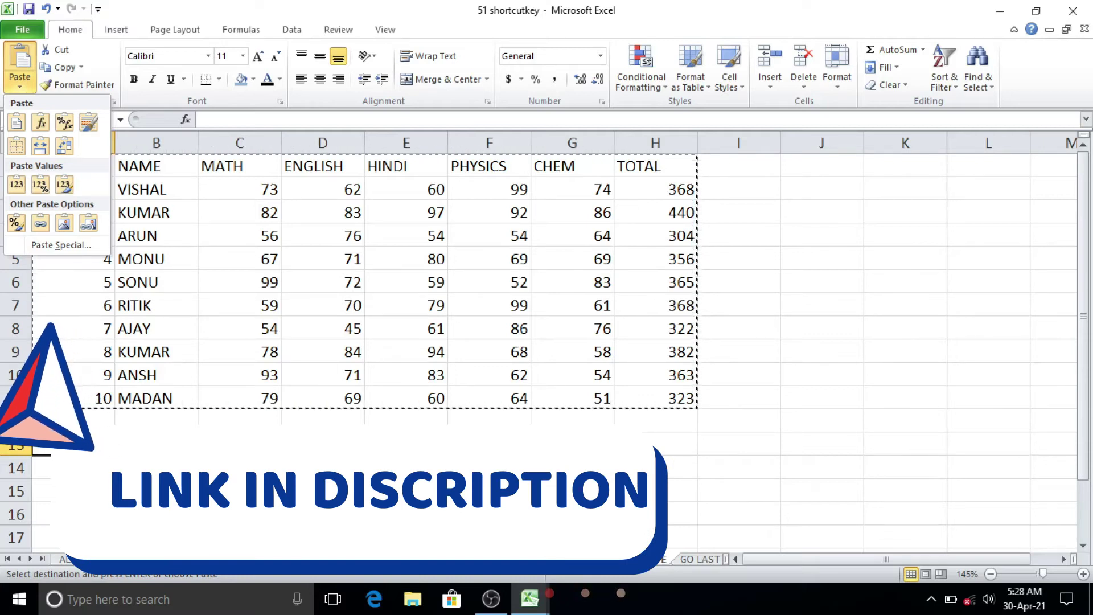
pyautogui.press('Escape')
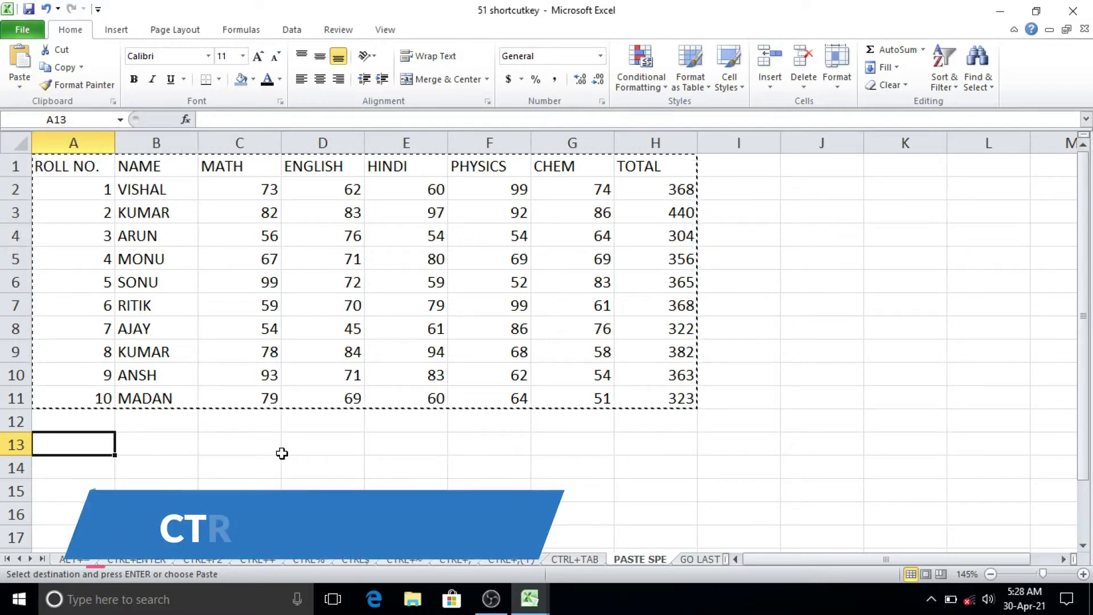
pyautogui.hotkey('ctrl', 'alt', 'v')
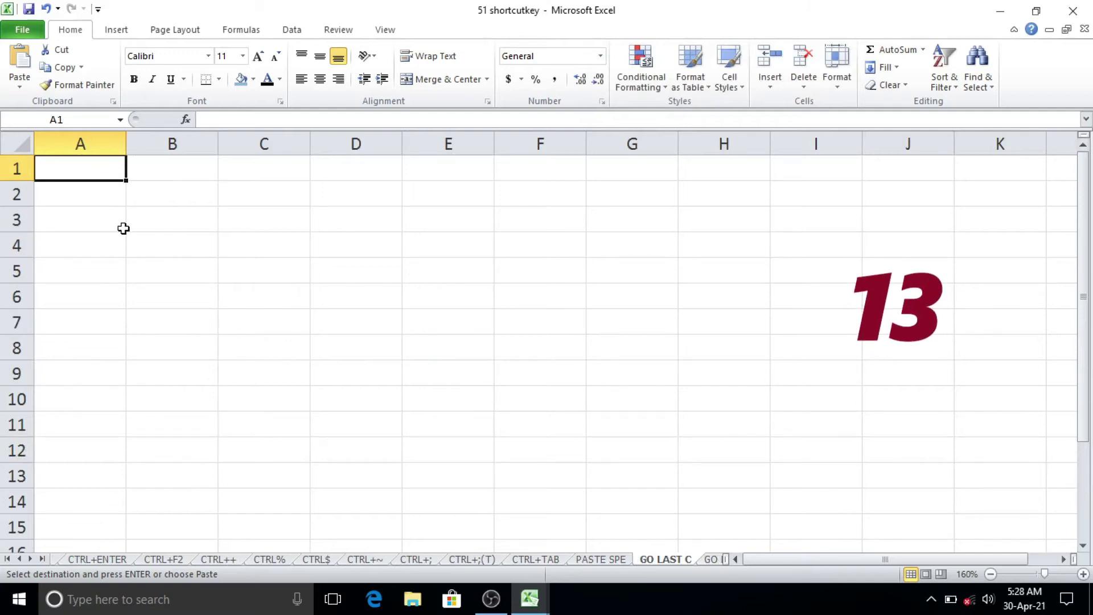
pyautogui.click(101, 227)
pyautogui.click(99, 175)
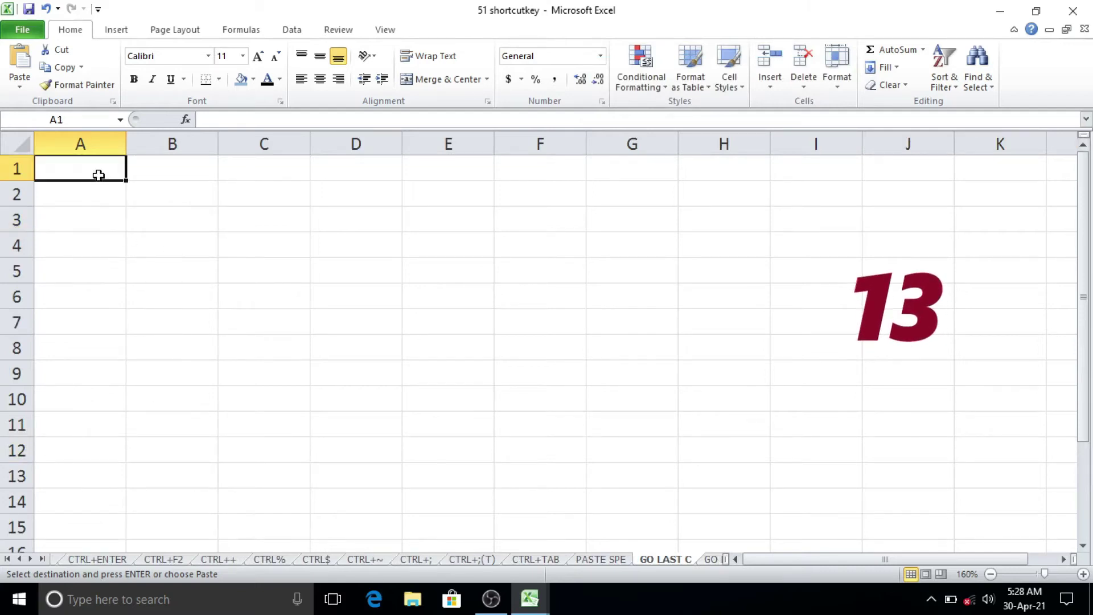
pyautogui.click(96, 216)
pyautogui.click(92, 172)
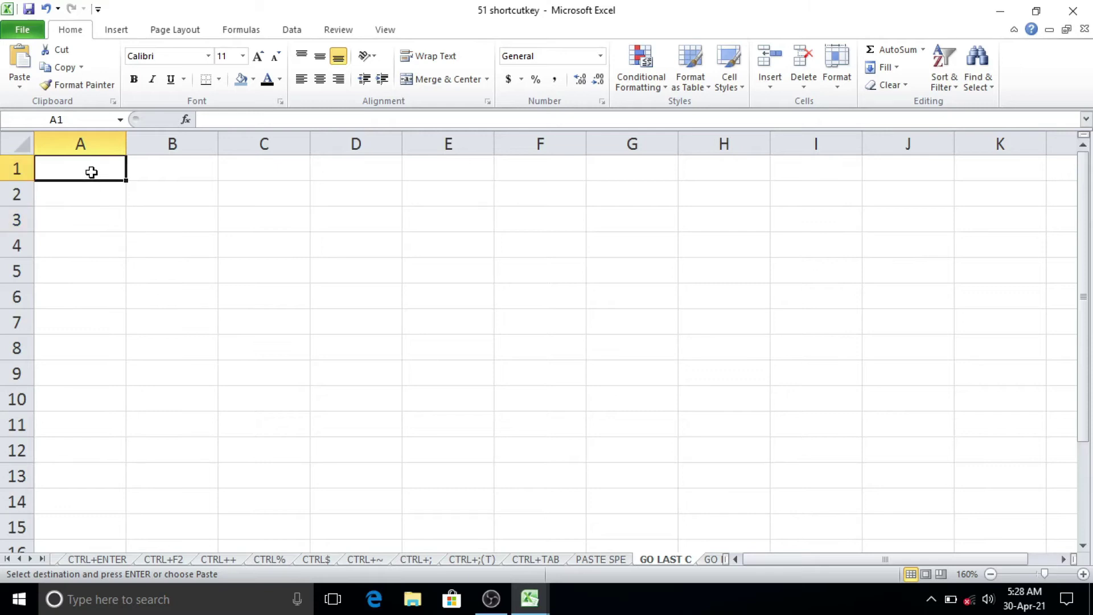
pyautogui.click(94, 142)
pyautogui.click(173, 143)
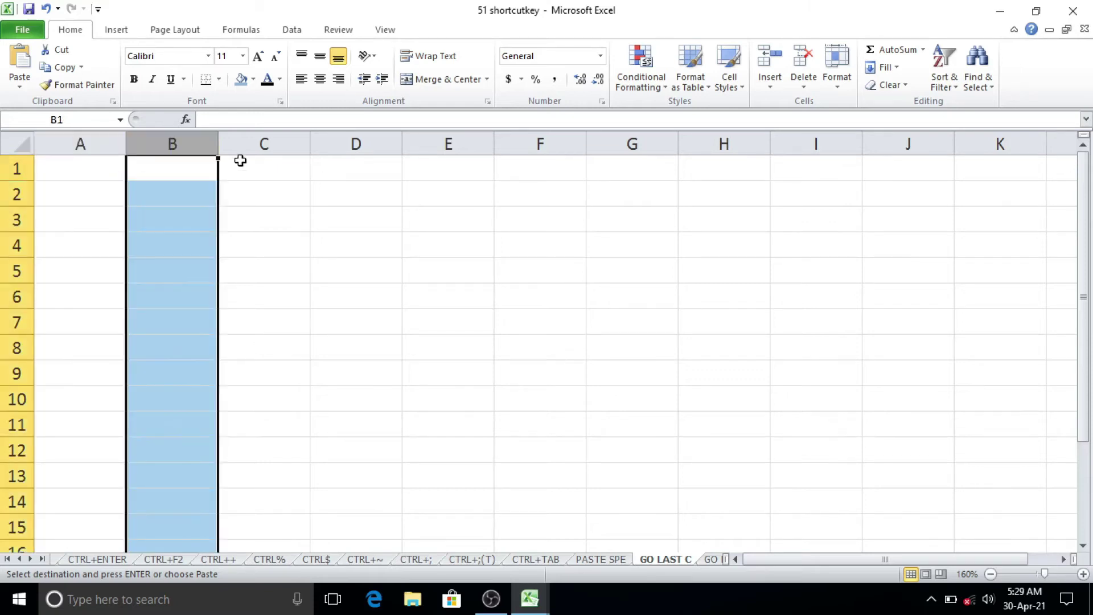
pyautogui.click(251, 146)
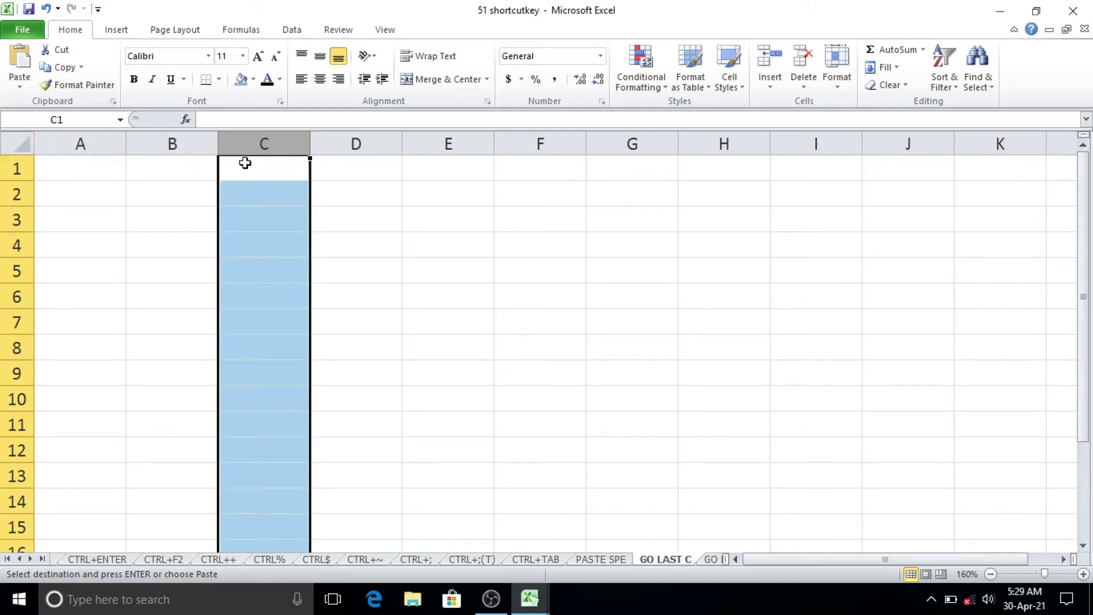
pyautogui.click(67, 169)
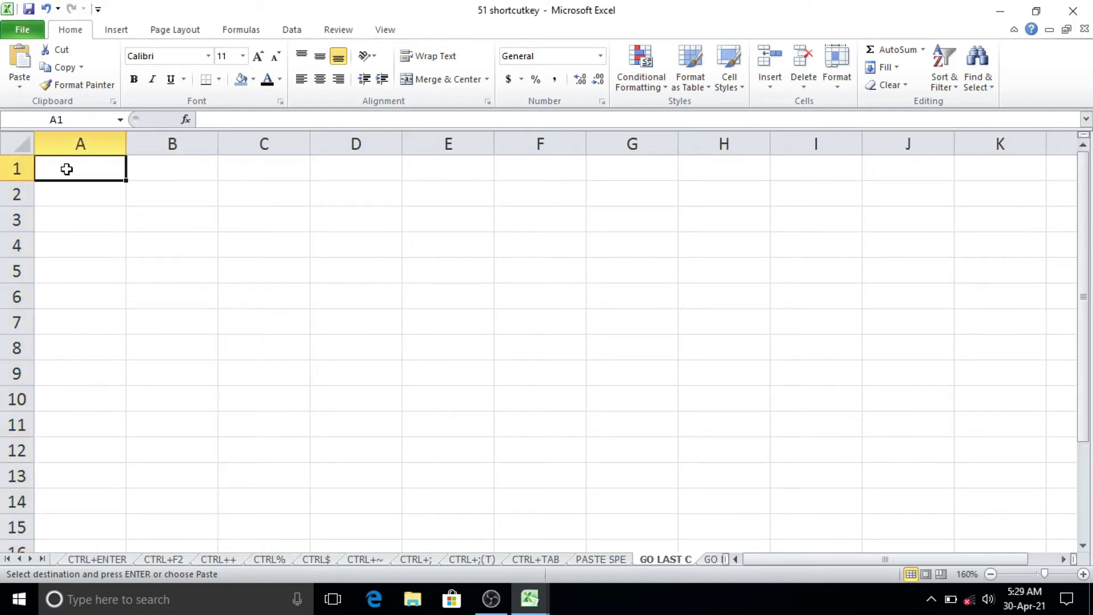
pyautogui.hotkey('ctrl', 'Right')
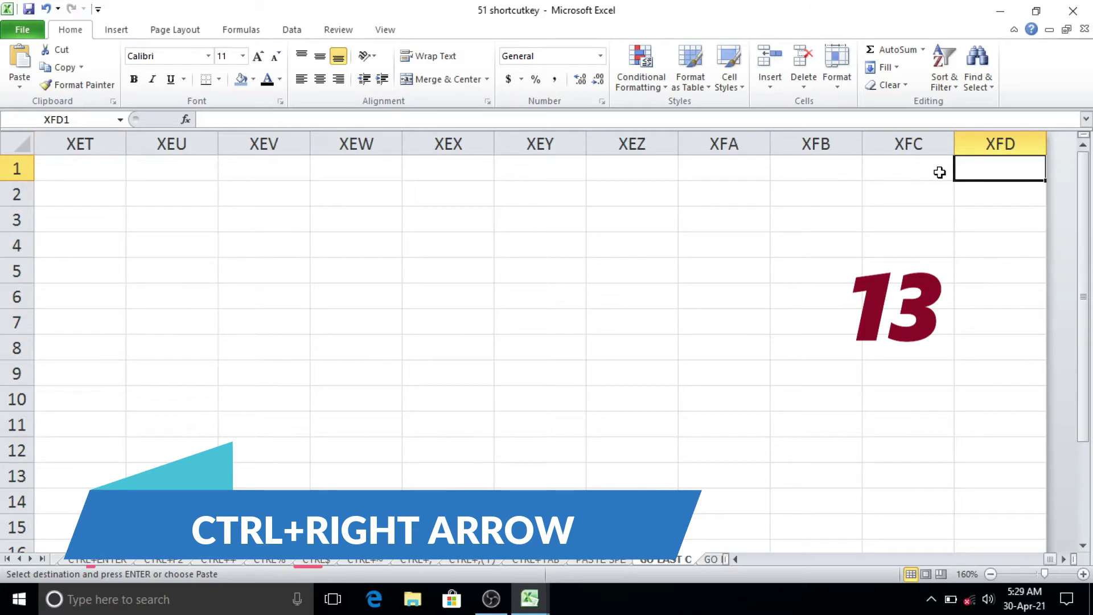
pyautogui.click(991, 191)
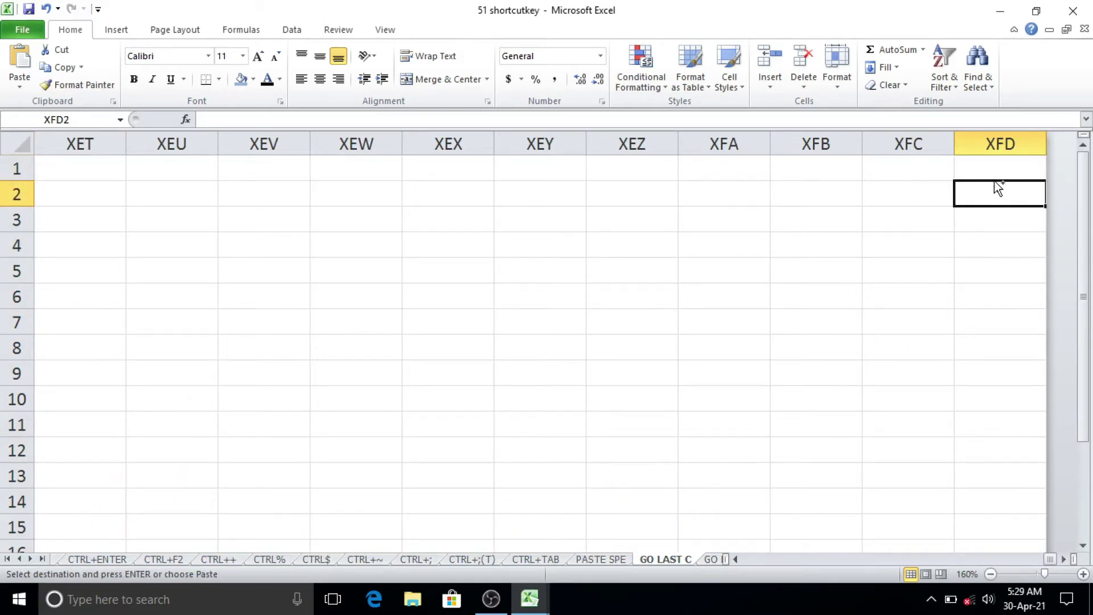
pyautogui.hotkey('ctrl', 'Left')
# - From A3, jump to the last row 1048576 with Ctrl+Down, then back up with Ctrl+Up
pyautogui.click(124, 222)
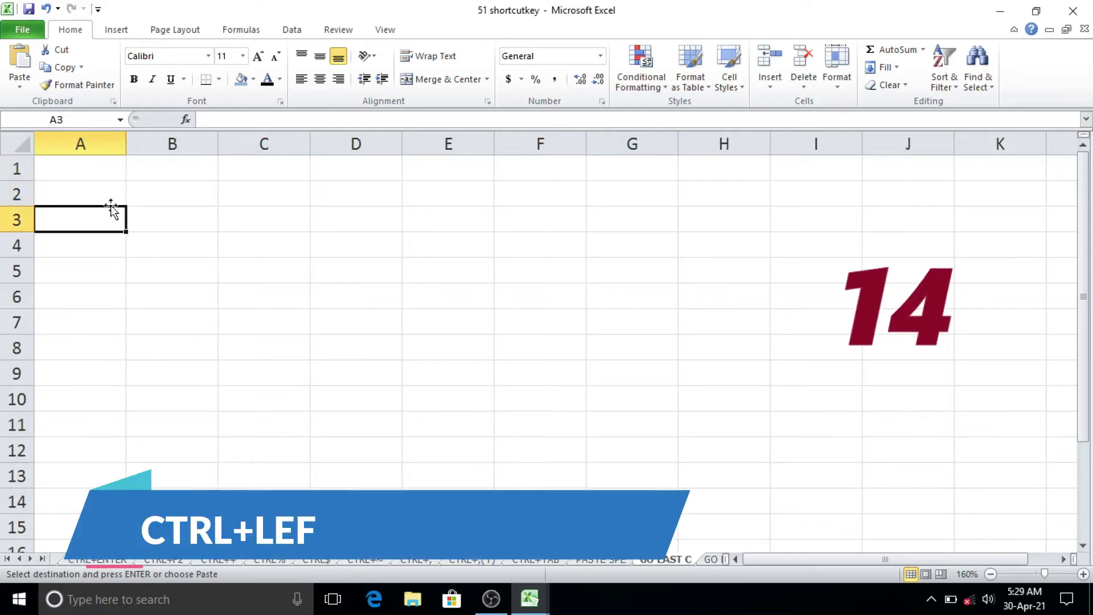
pyautogui.click(79, 247)
pyautogui.click(65, 350)
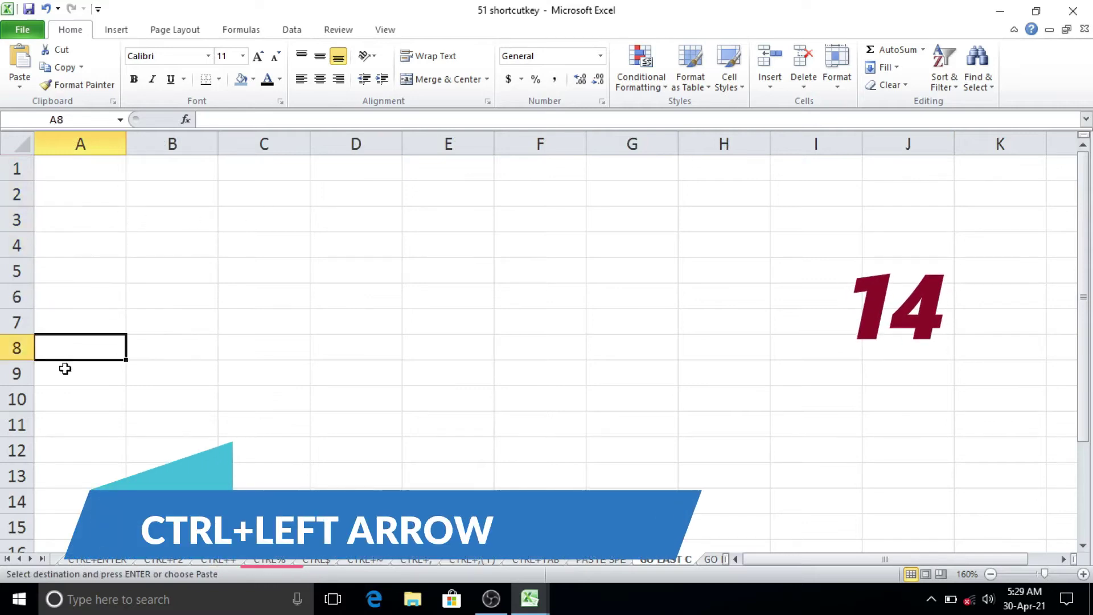
pyautogui.click(89, 219)
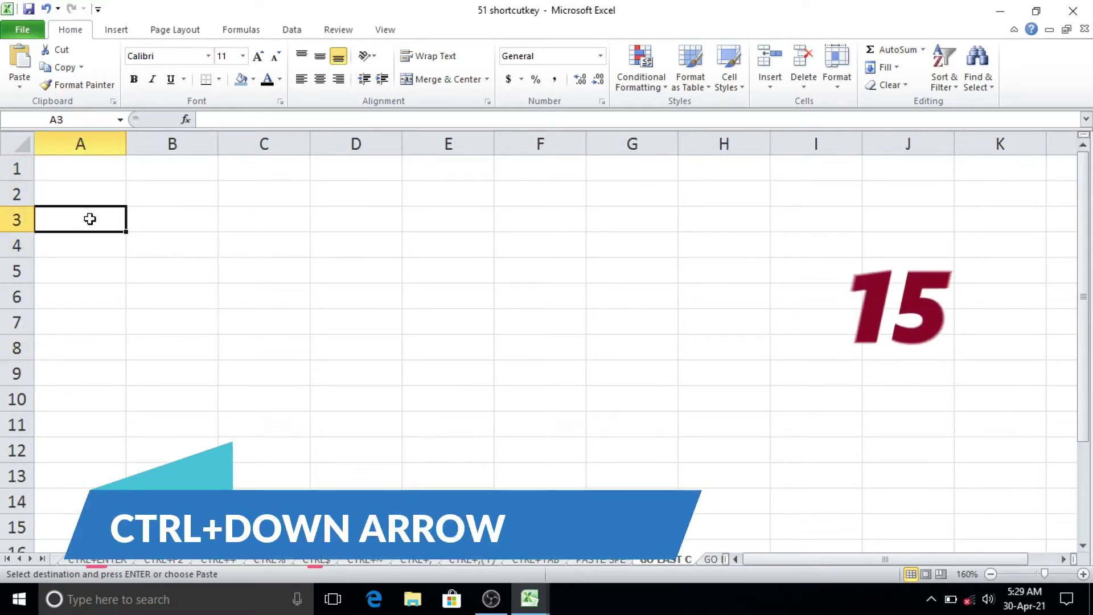
pyautogui.hotkey('ctrl', 'Down')
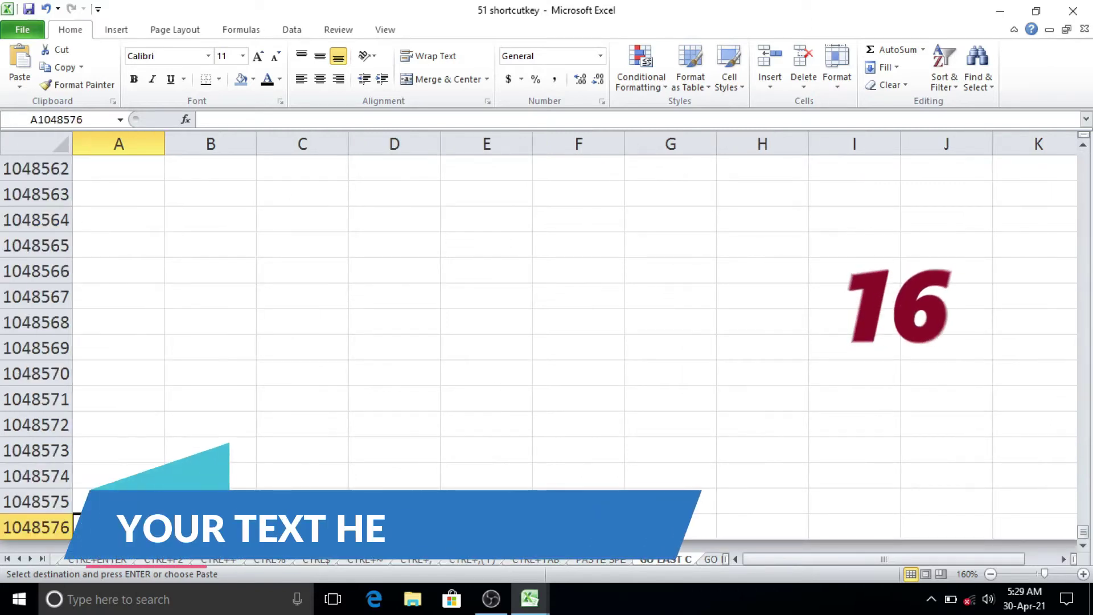
pyautogui.hotkey('ctrl', 'Up')
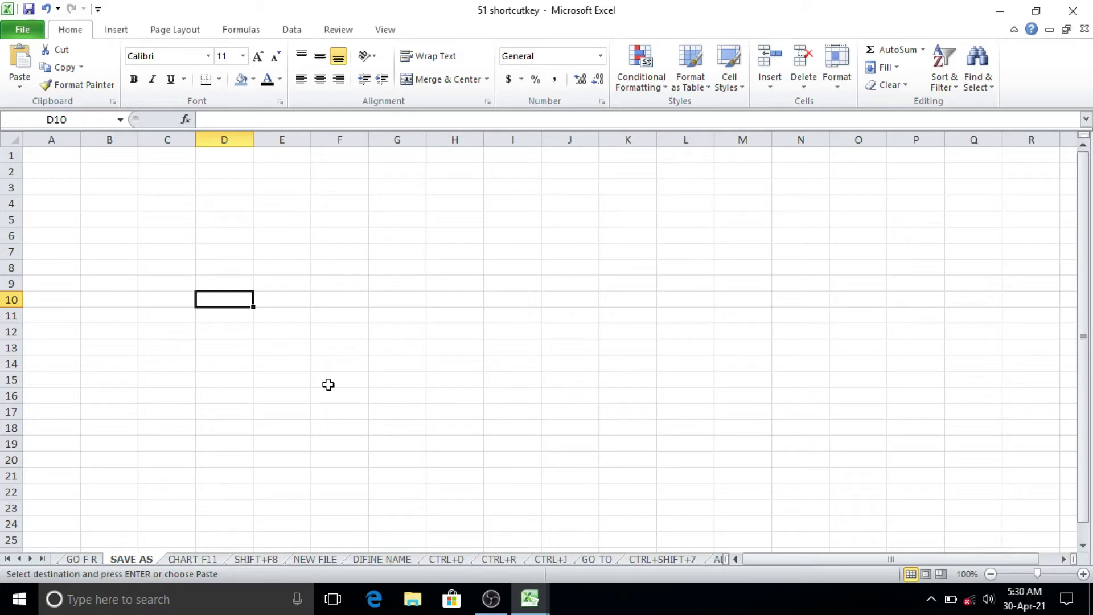
# - Save the workbook as 'MOST USEFUL' via F12, then show the NEW FILE sheet
pyautogui.hotkey('ctrl', 's')
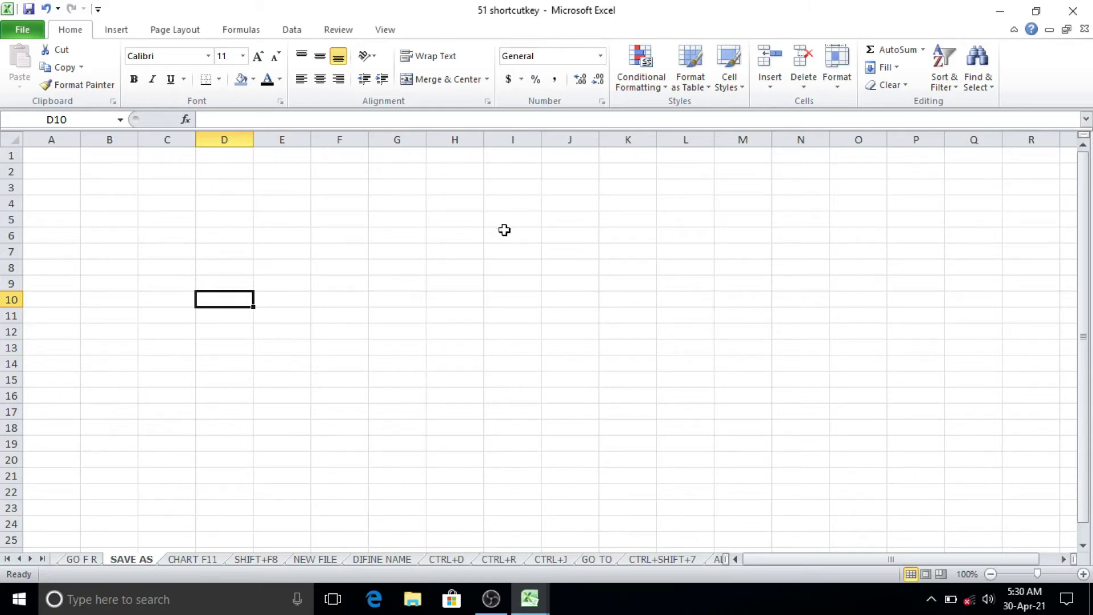
pyautogui.click(20, 32)
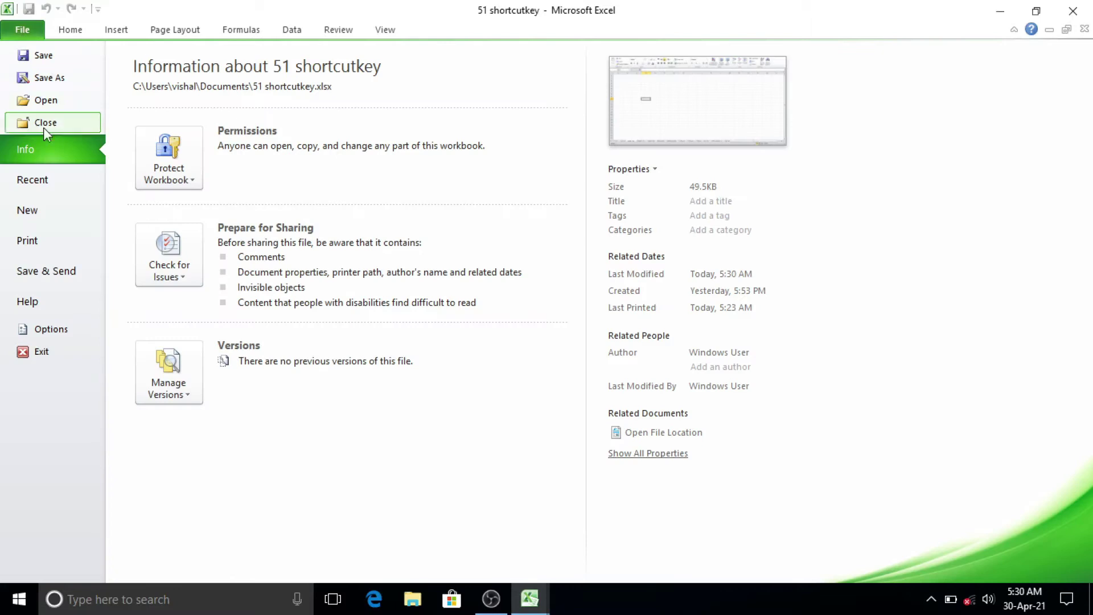
pyautogui.press('Escape')
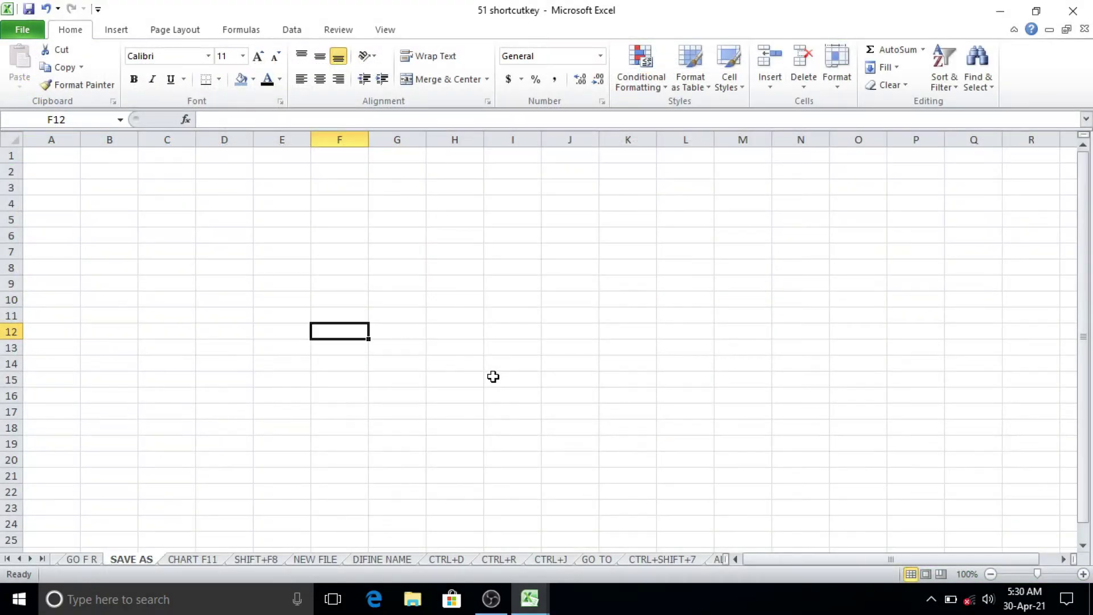
pyautogui.press('F12')
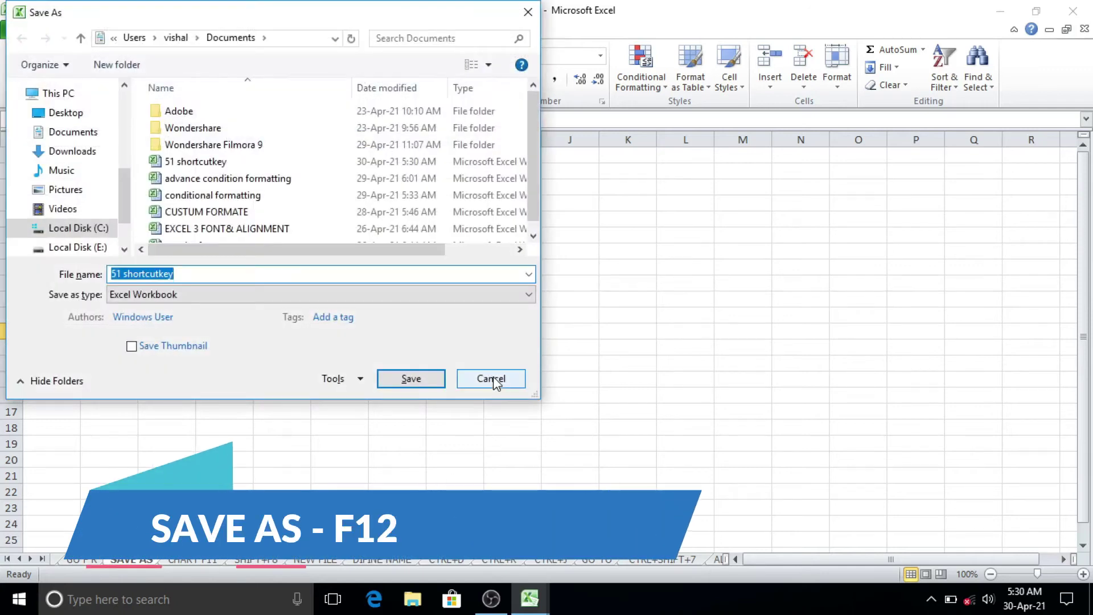
pyautogui.press('BackSpace')
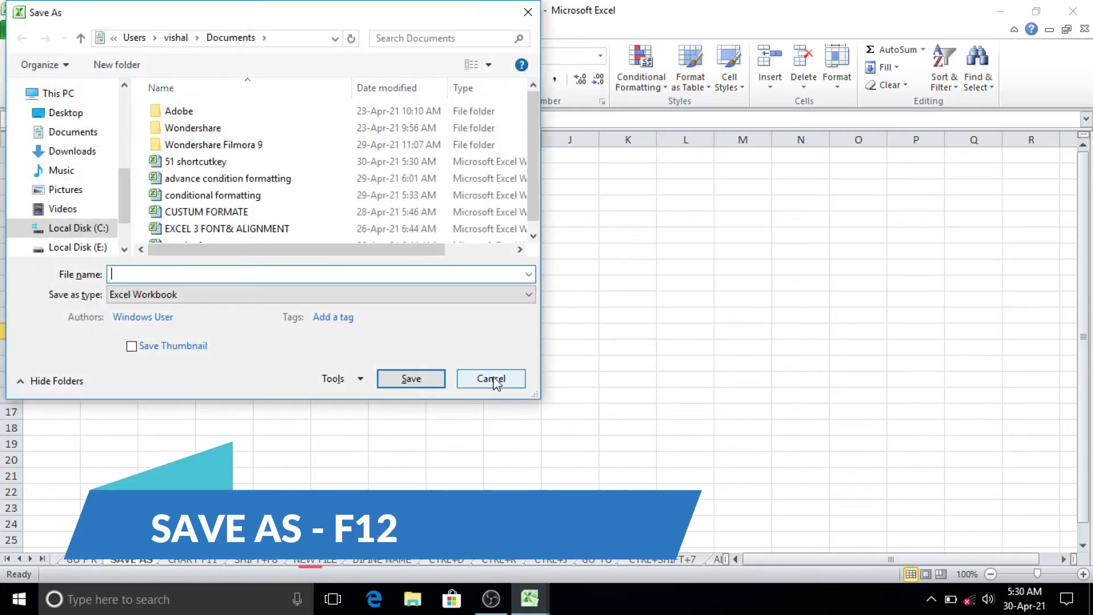
pyautogui.write('MOST US')
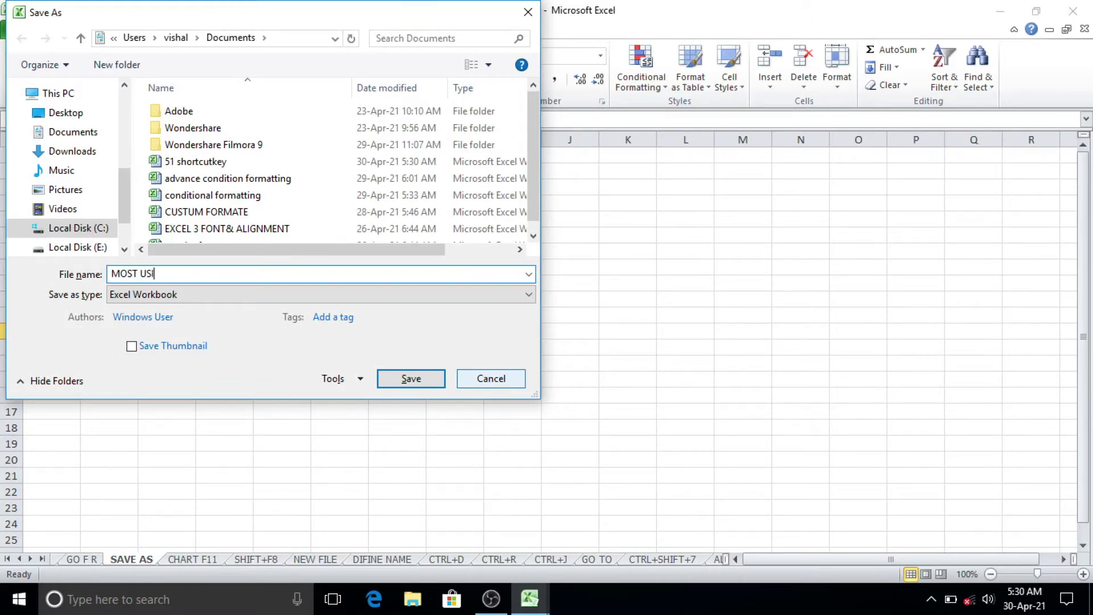
pyautogui.write('EFUL')
pyautogui.click(397, 383)
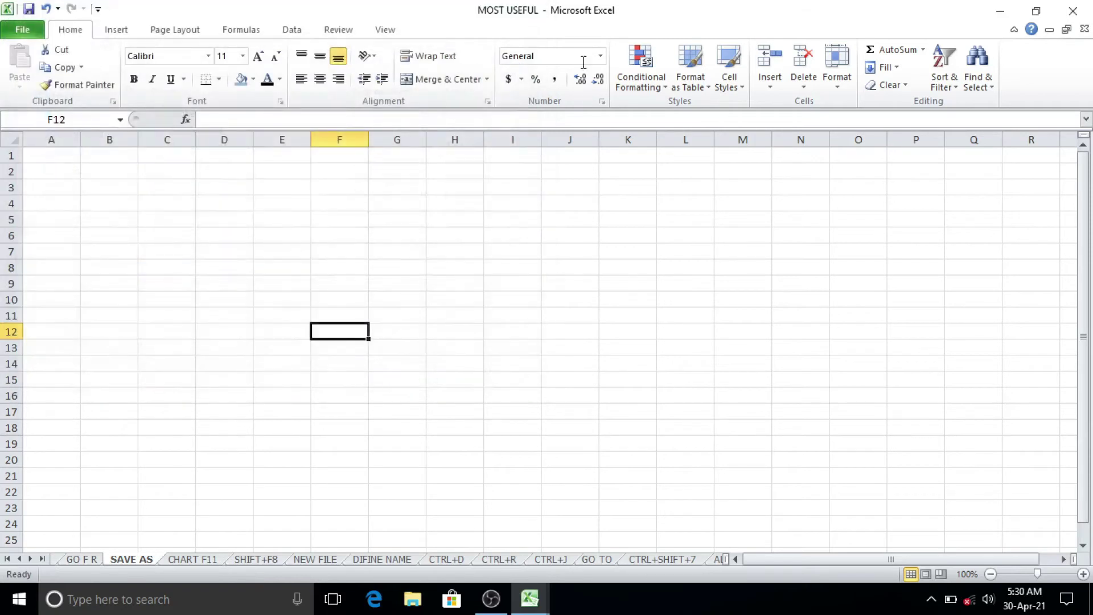
pyautogui.click(344, 559)
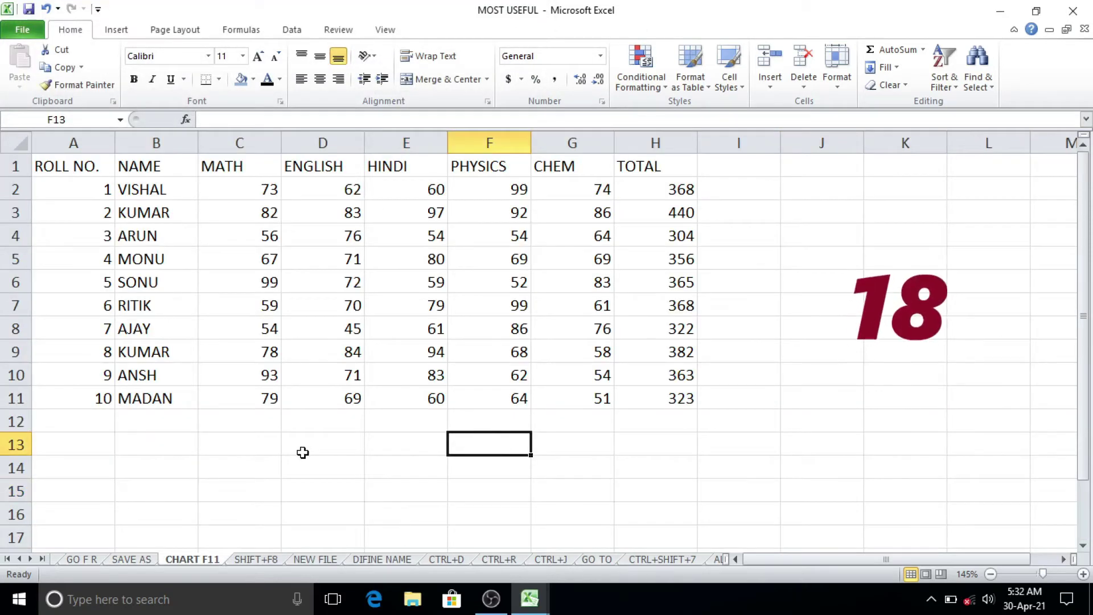
# - Chart the marks table A1:H11 on a new Chart1 sheet with F11 and apply another chart style
pyautogui.click(351, 435)
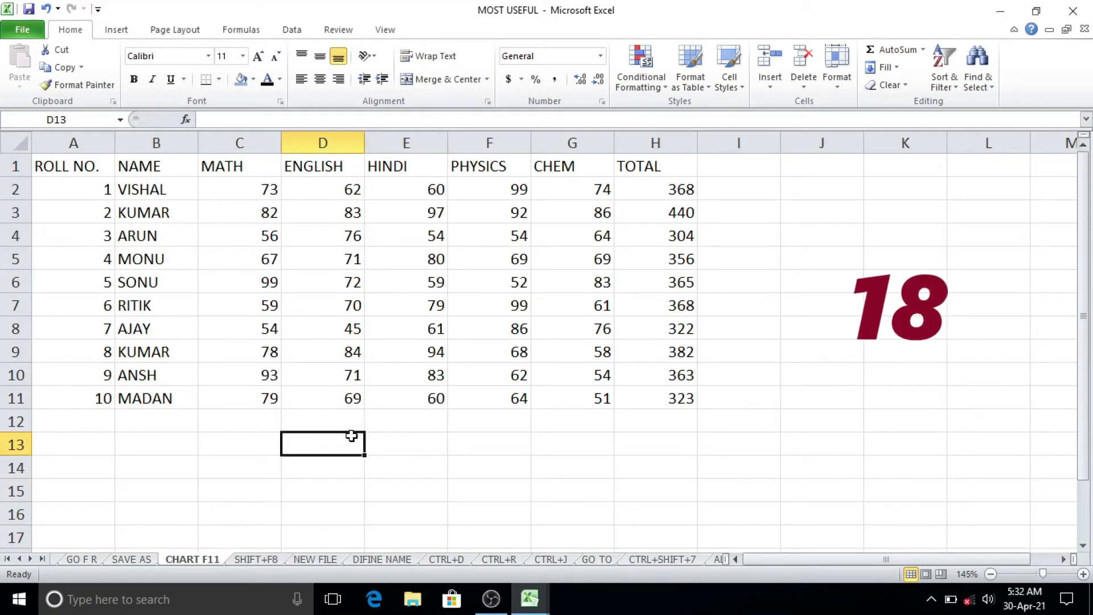
pyautogui.moveTo(85, 165)
pyautogui.mouseDown()
pyautogui.moveTo(474, 314)
pyautogui.moveTo(660, 406)
pyautogui.mouseUp()
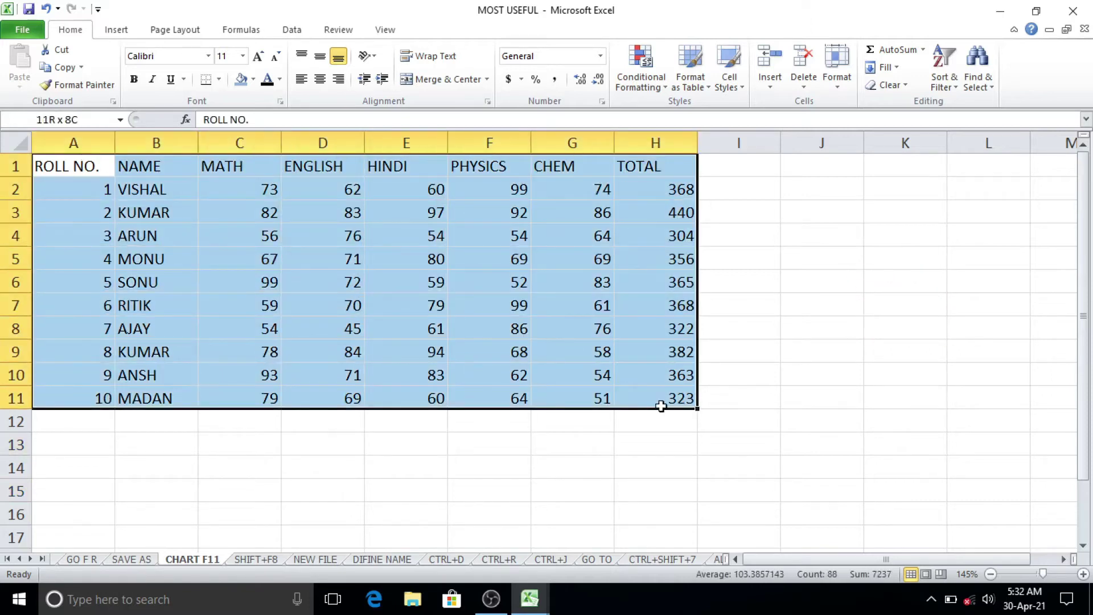
pyautogui.click(116, 29)
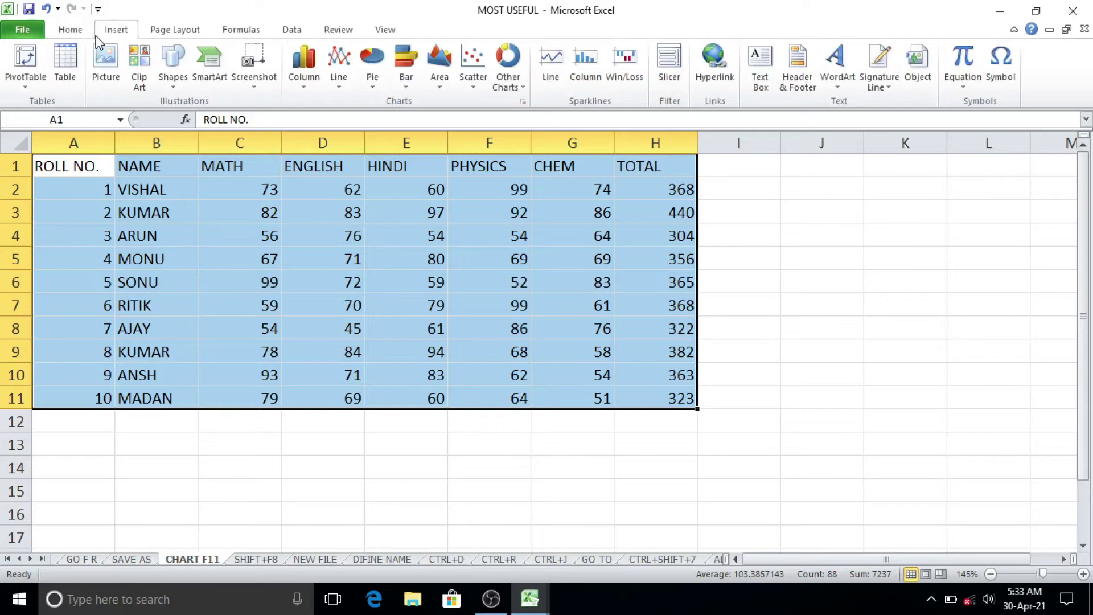
pyautogui.click(70, 30)
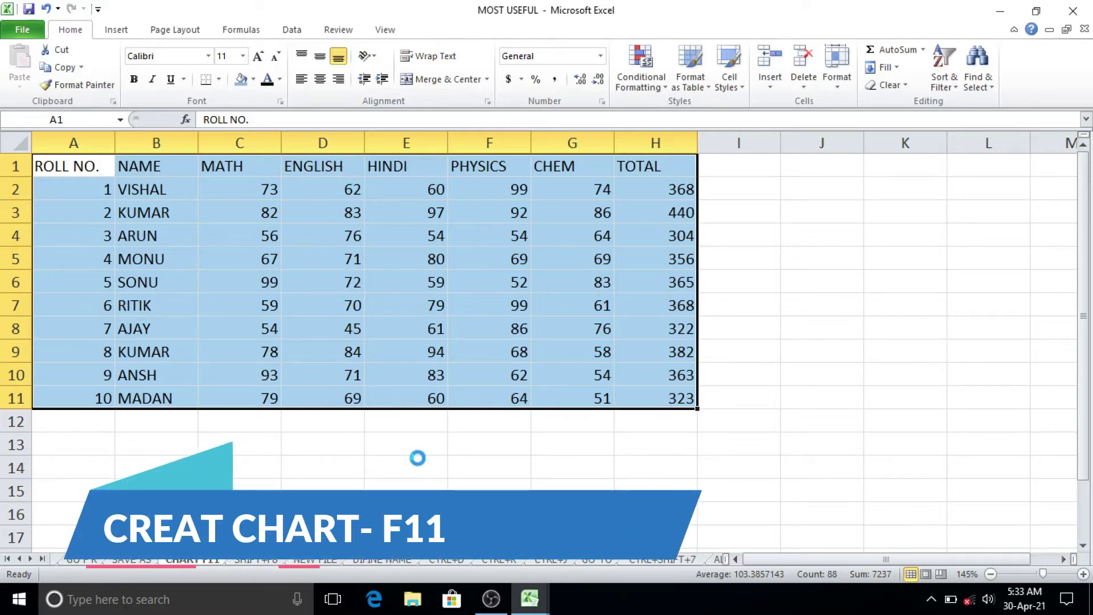
pyautogui.press('F11')
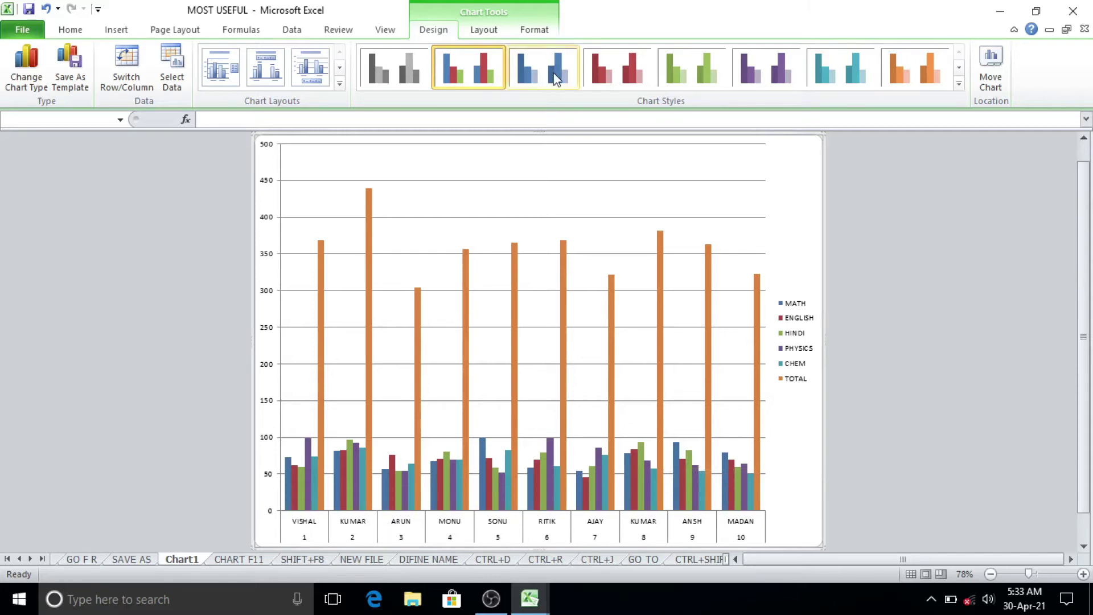
pyautogui.click(690, 71)
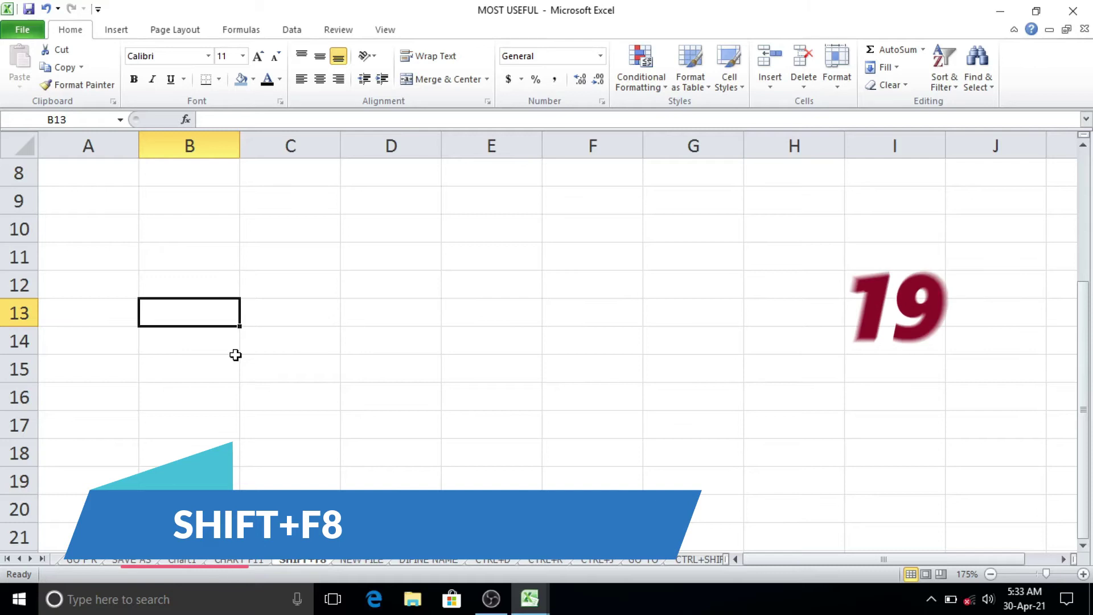
# - With Shift+F8, add scattered cells B13, E13, F15, C19, G17, H14, F10, D10, D16, E19, H18, J14 to the selection
pyautogui.hotkey('shift', 'F8')
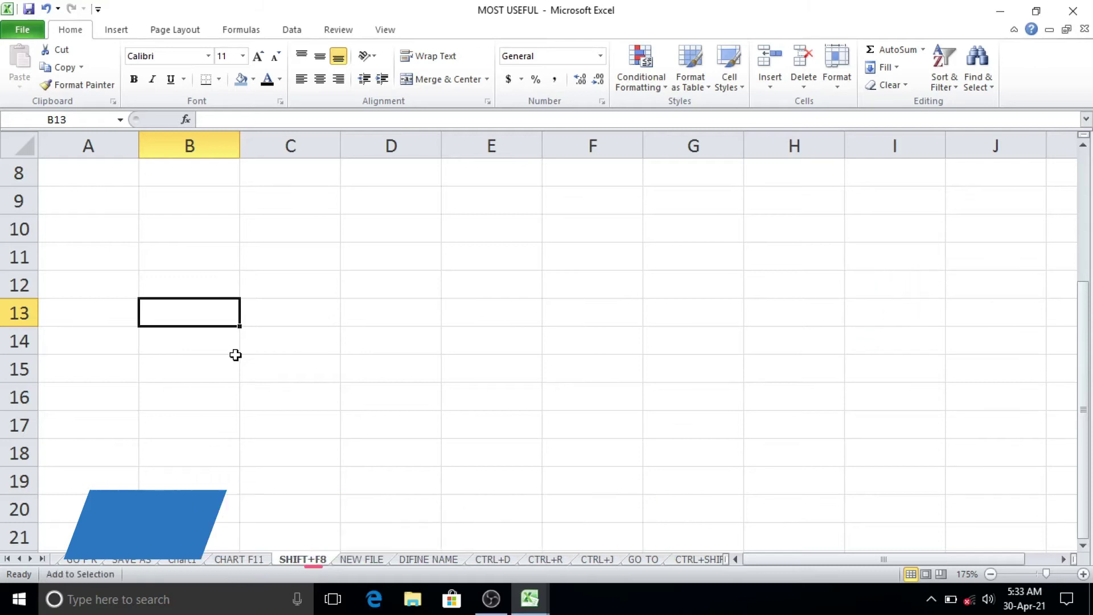
pyautogui.click(467, 320)
pyautogui.click(590, 359)
pyautogui.click(320, 474)
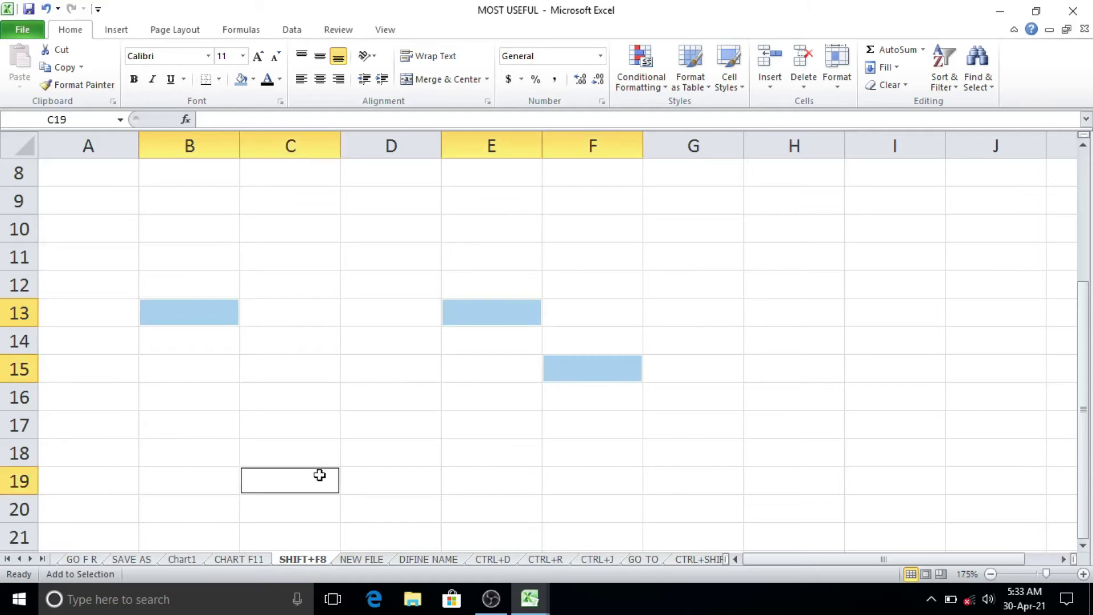
pyautogui.click(670, 423)
pyautogui.click(830, 339)
pyautogui.click(581, 238)
pyautogui.click(381, 228)
pyautogui.click(389, 385)
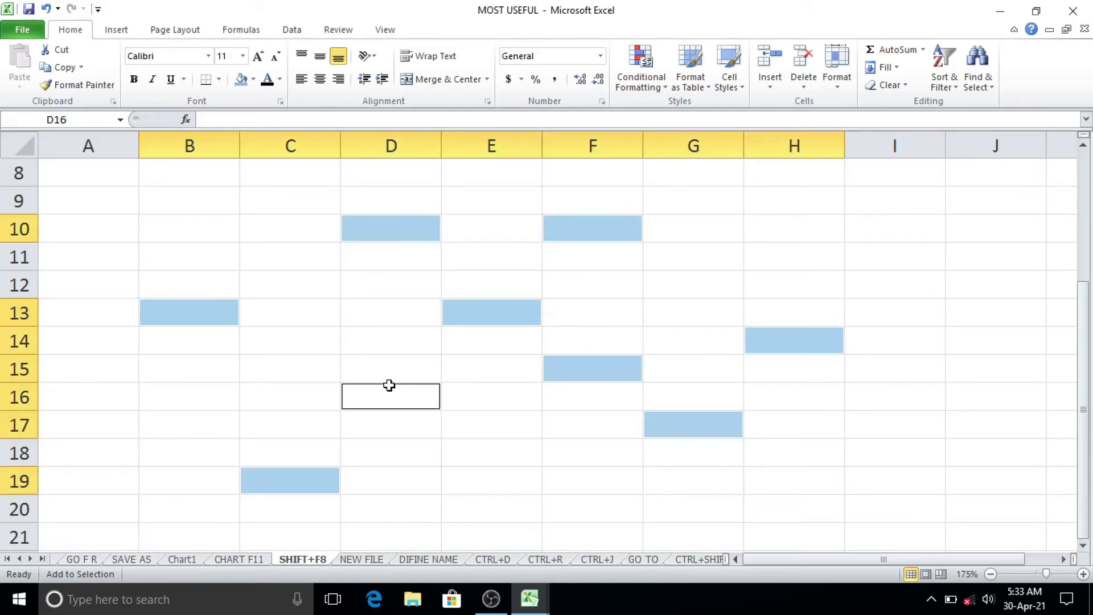
pyautogui.click(537, 474)
pyautogui.click(839, 466)
pyautogui.click(954, 330)
pyautogui.click(891, 231)
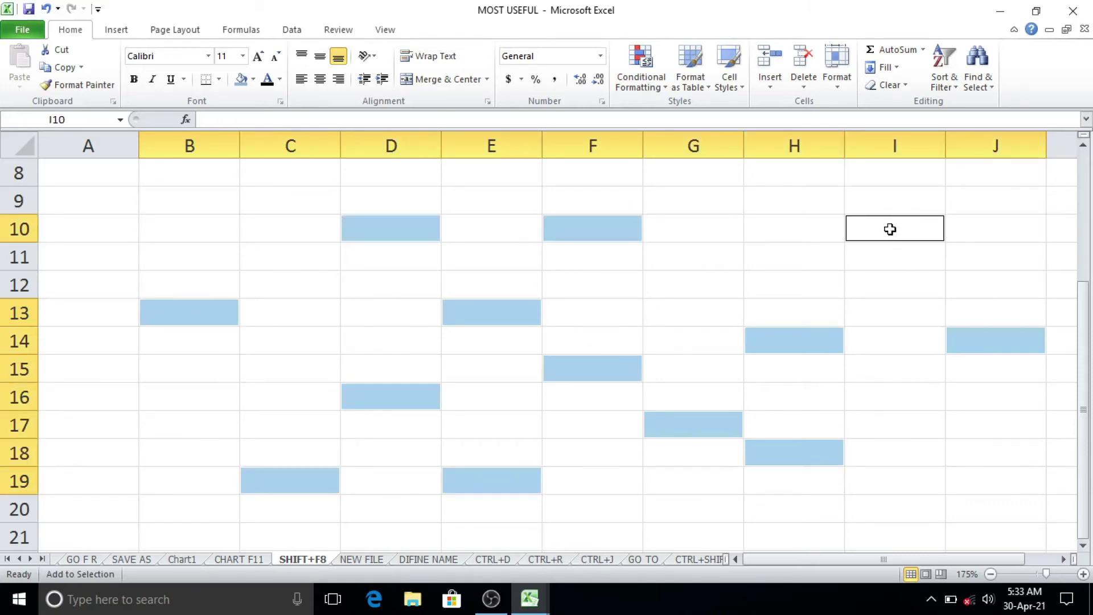
# - Enter LEARNHO into all the selected cells at once with Ctrl+Enter
pyautogui.write('LEARNHO')
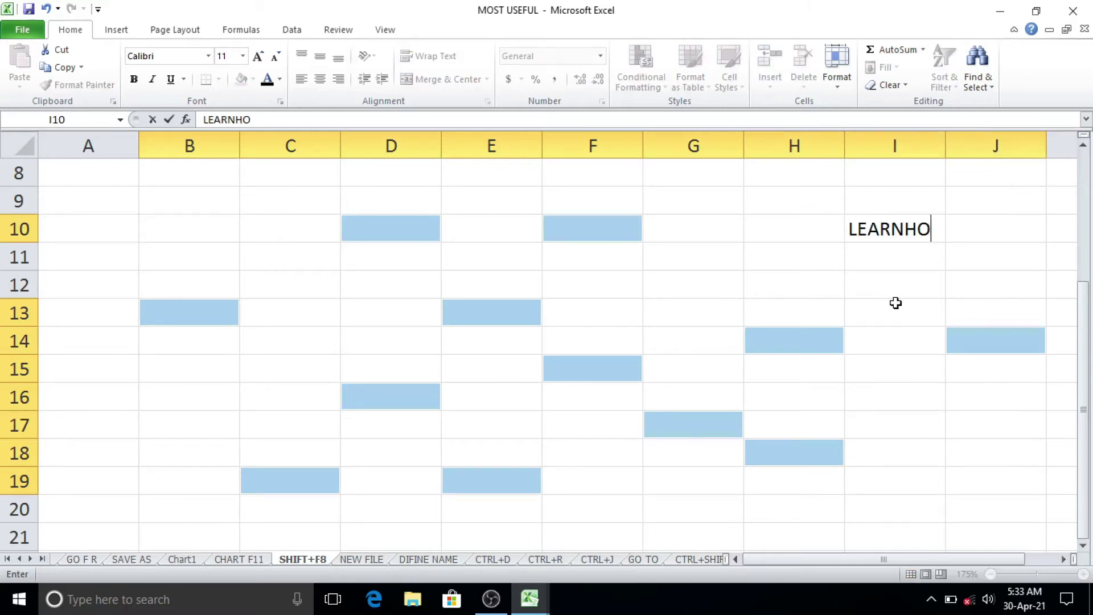
pyautogui.hotkey('ctrl', 'Return')
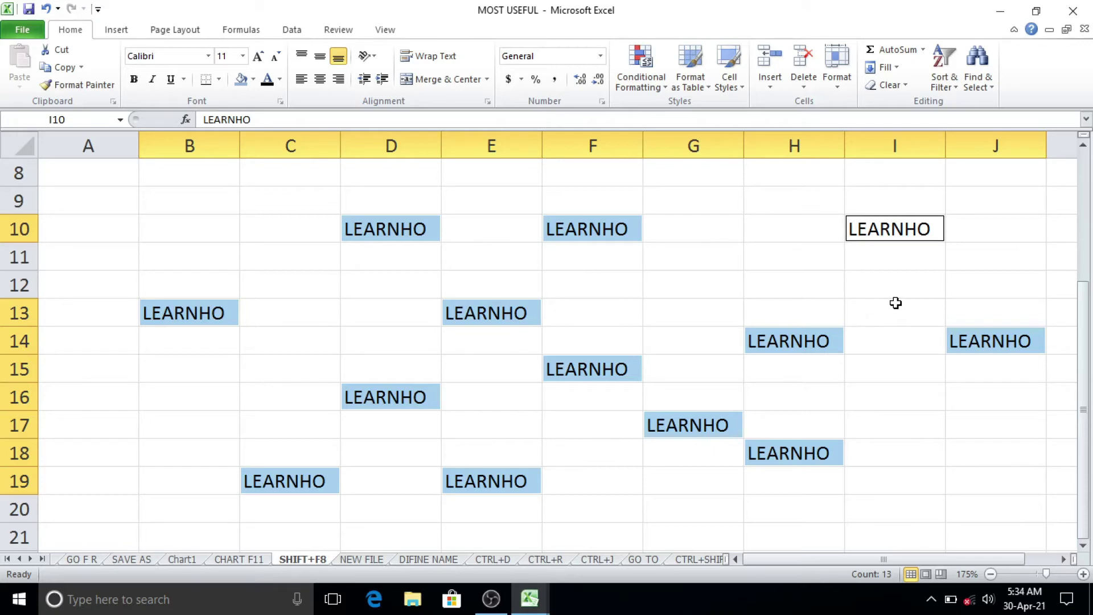
pyautogui.click(692, 425)
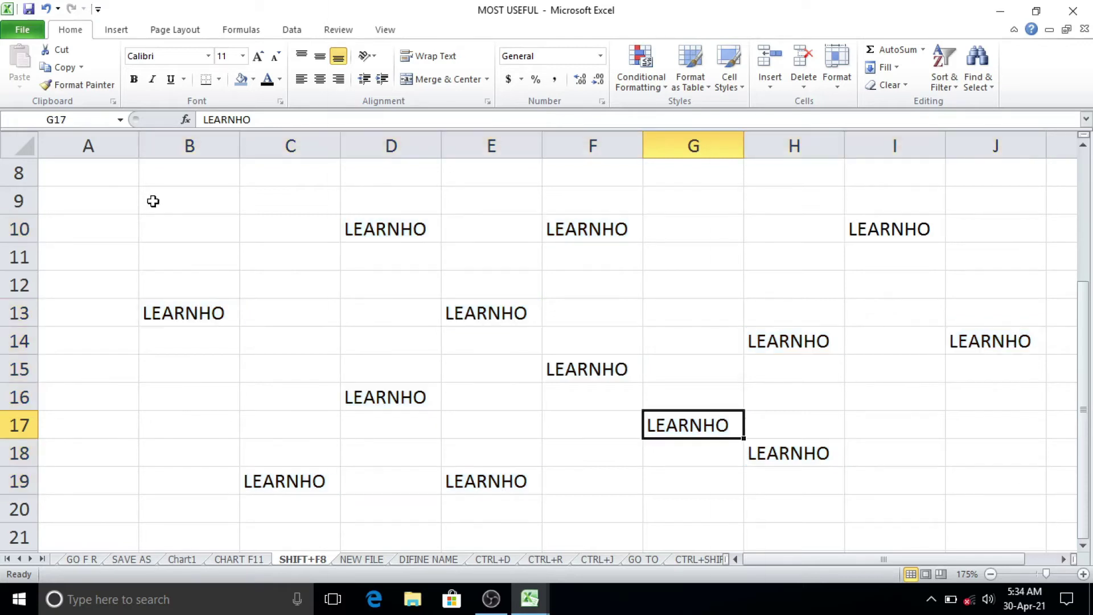
pyautogui.moveTo(154, 201); pyautogui.dragTo(969, 500)
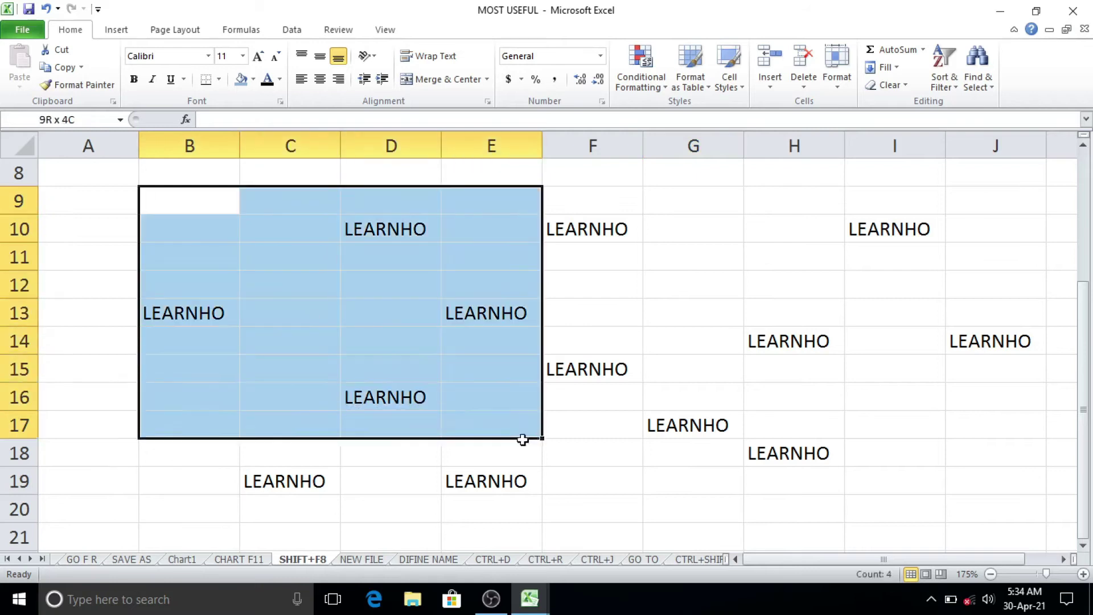
pyautogui.click(591, 498)
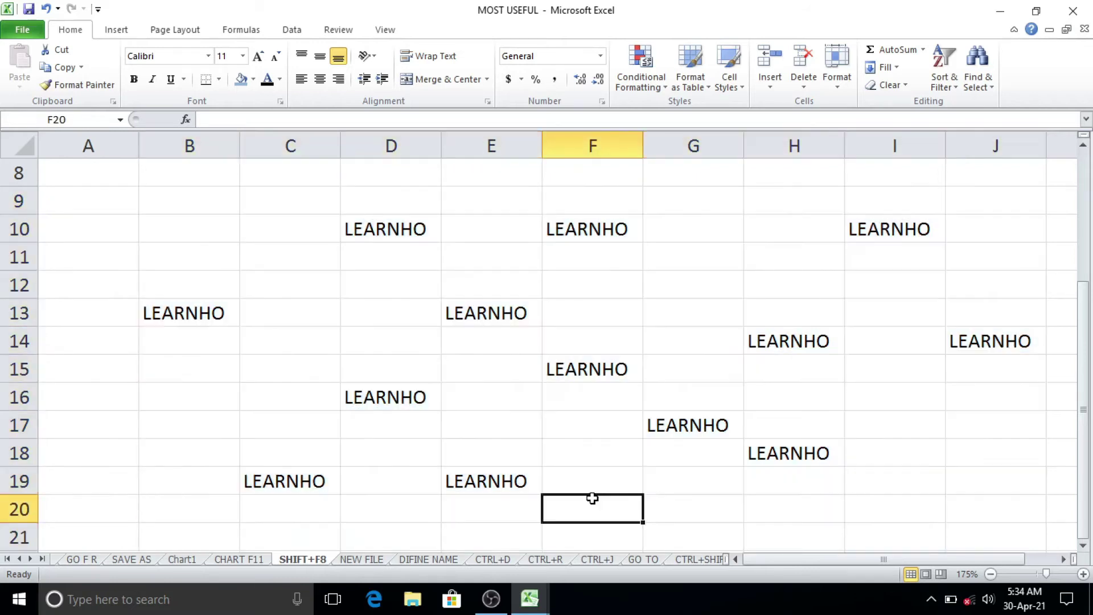
# - Show the NEW FILE sheet and view the workbook's file information page
pyautogui.click(357, 560)
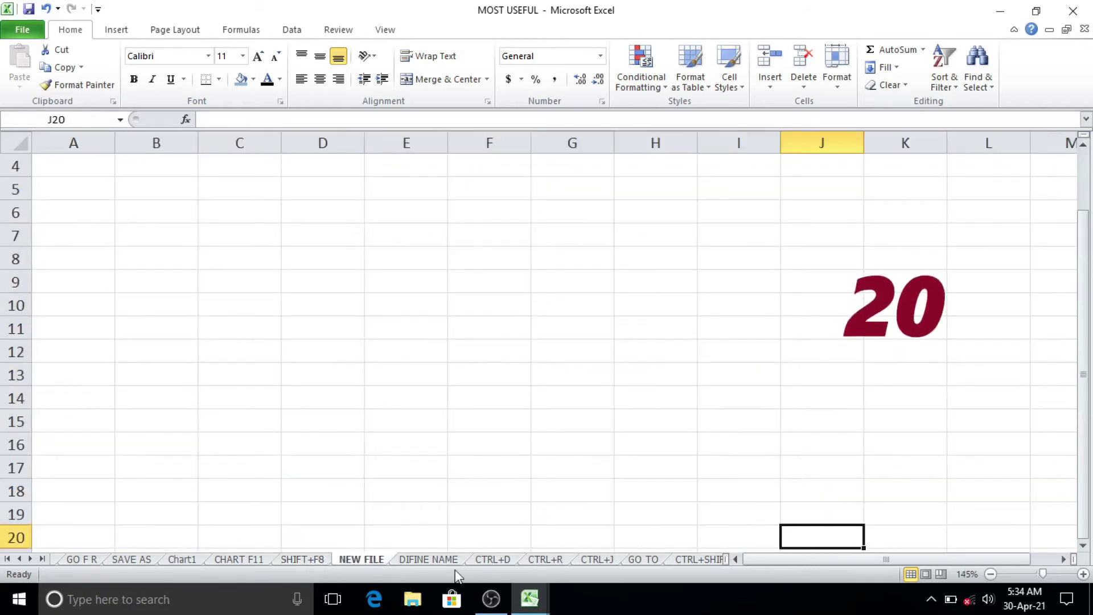
pyautogui.click(195, 359)
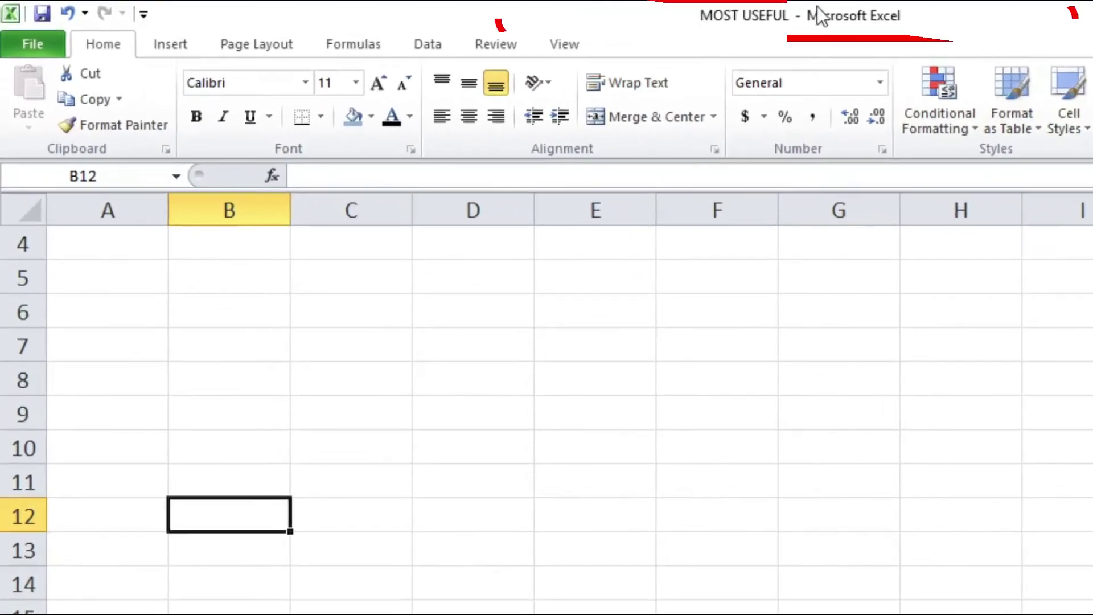
pyautogui.click(409, 356)
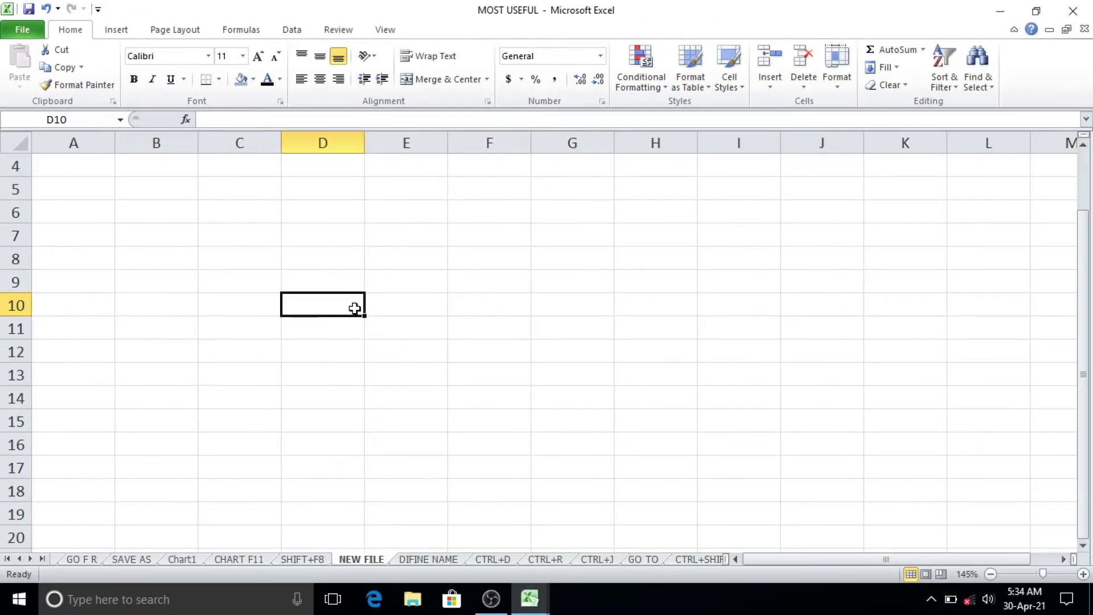
pyautogui.click(19, 32)
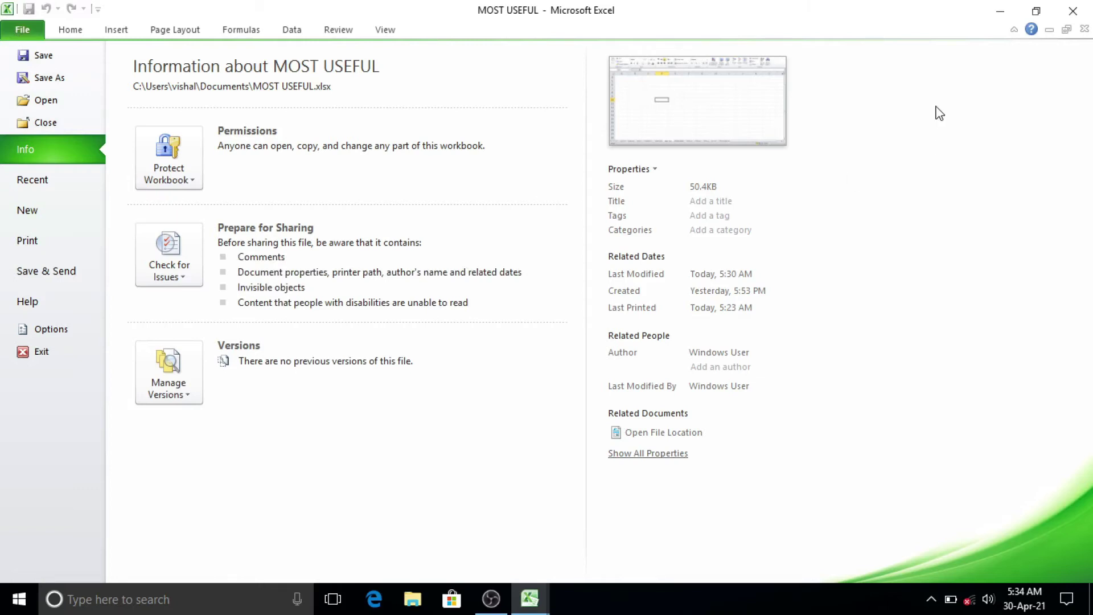
pyautogui.press('Escape')
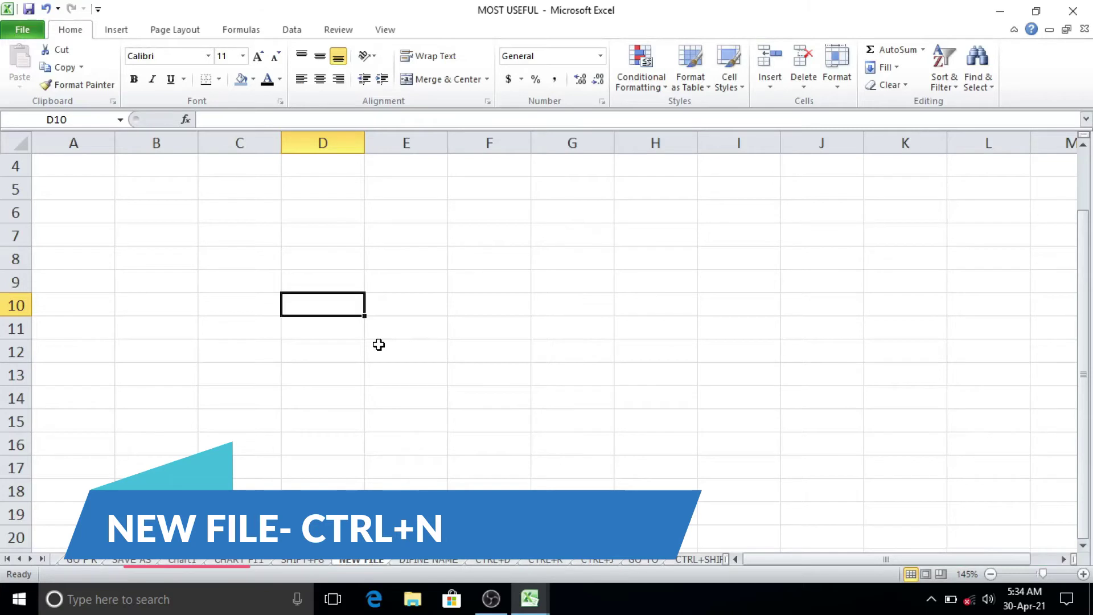
# - Create new blank workbook Book2 with Ctrl+N and return to the MOST USEFUL workbook
pyautogui.hotkey('ctrl', 'n')
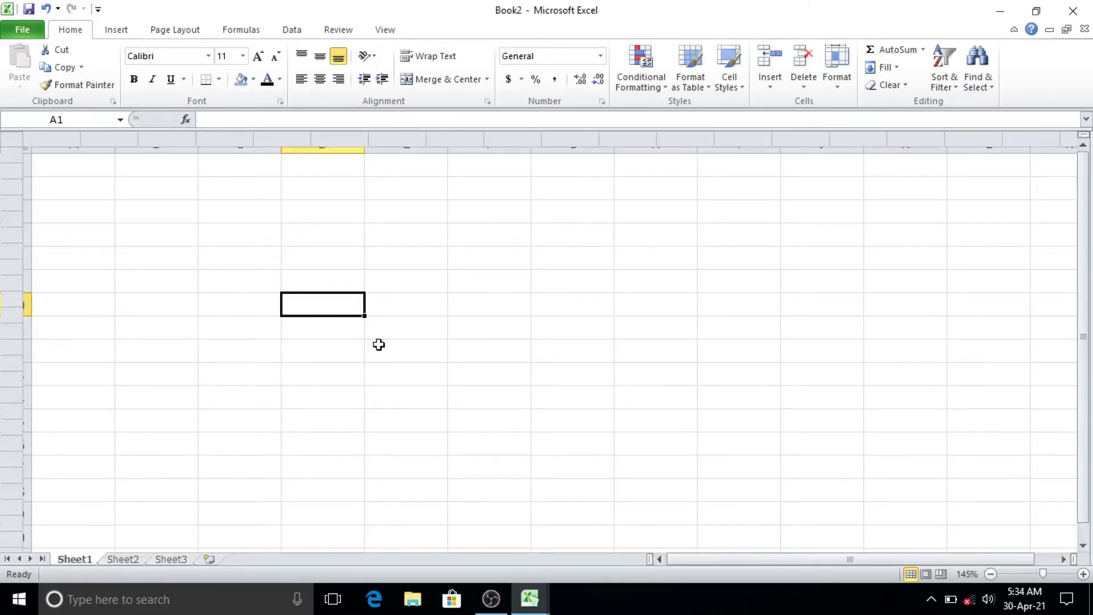
pyautogui.click(441, 448)
pyautogui.click(219, 354)
pyautogui.scroll(1, 398, 449)
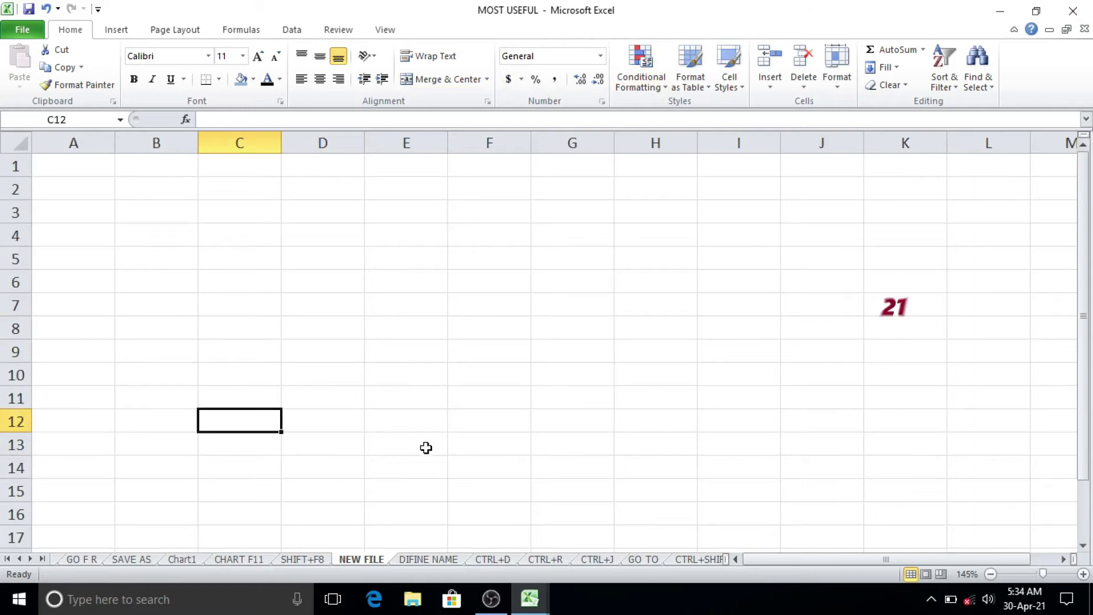
# - On the DIFINE NAME sheet, select the MATH header and its ten scores, C10:C20
pyautogui.click(436, 560)
pyautogui.click(358, 460)
pyautogui.click(229, 386)
pyautogui.moveTo(268, 188); pyautogui.dragTo(238, 399)
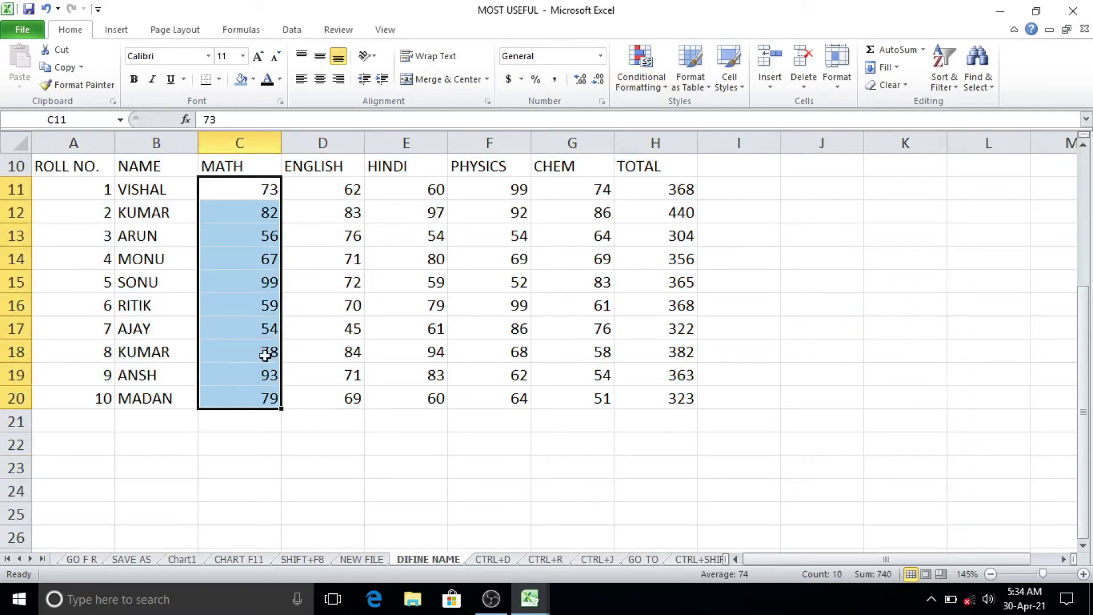
pyautogui.moveTo(343, 189); pyautogui.dragTo(341, 398)
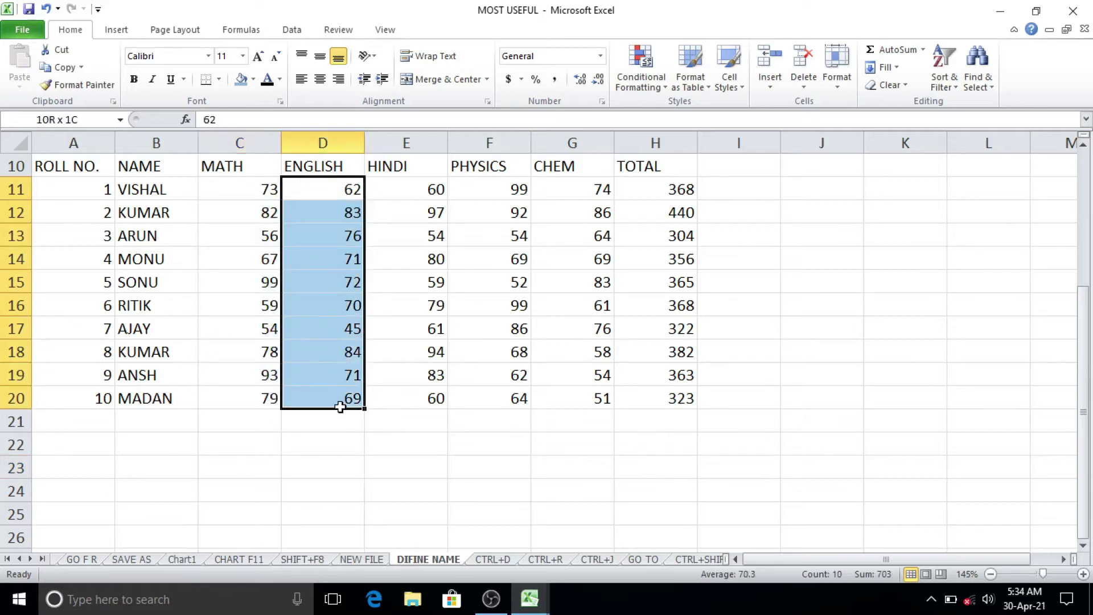
pyautogui.click(255, 422)
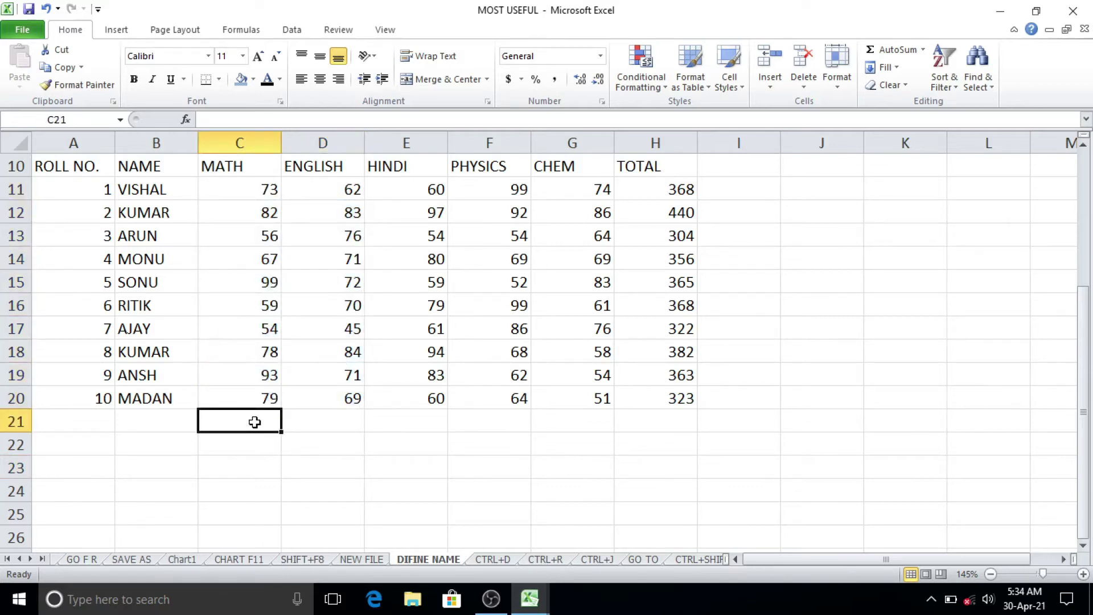
pyautogui.moveTo(242, 187); pyautogui.dragTo(213, 405)
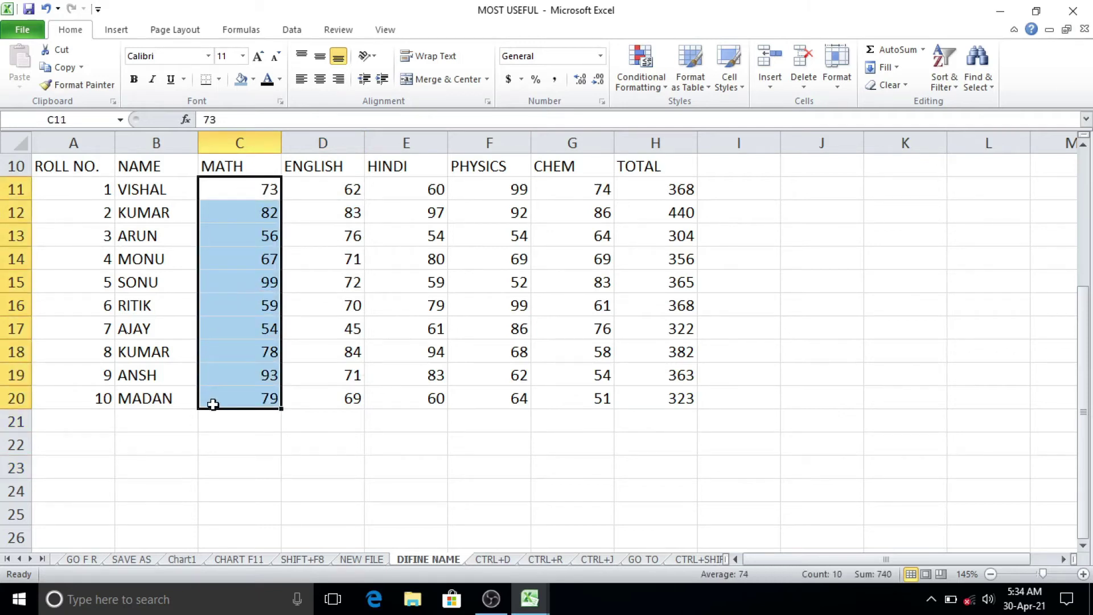
pyautogui.click(277, 330)
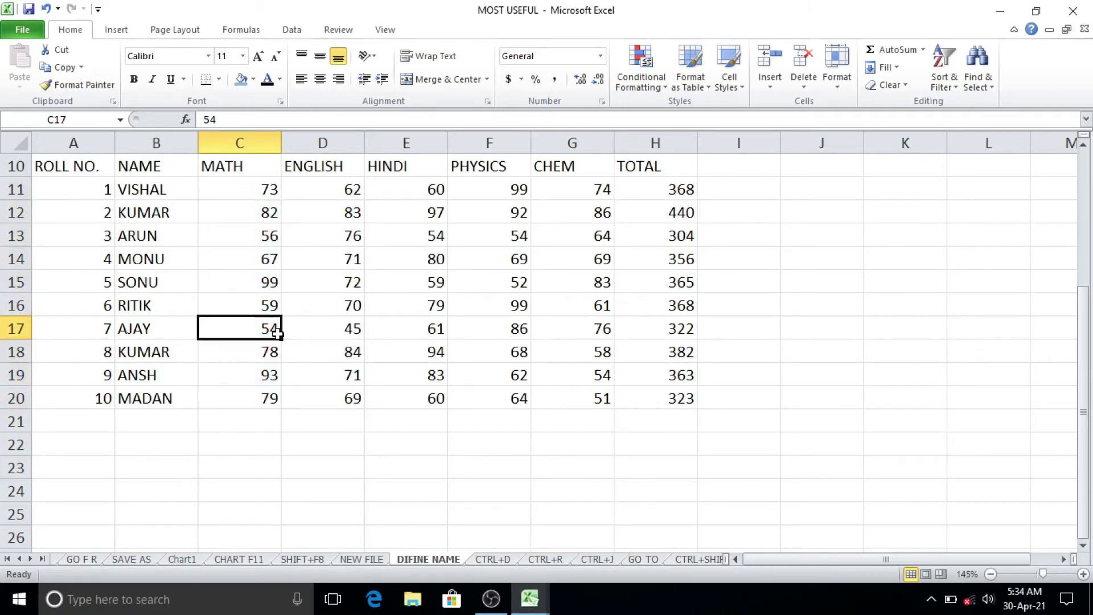
pyautogui.moveTo(239, 161)
pyautogui.mouseDown()
pyautogui.moveTo(228, 296)
pyautogui.moveTo(235, 399)
pyautogui.mouseUp()
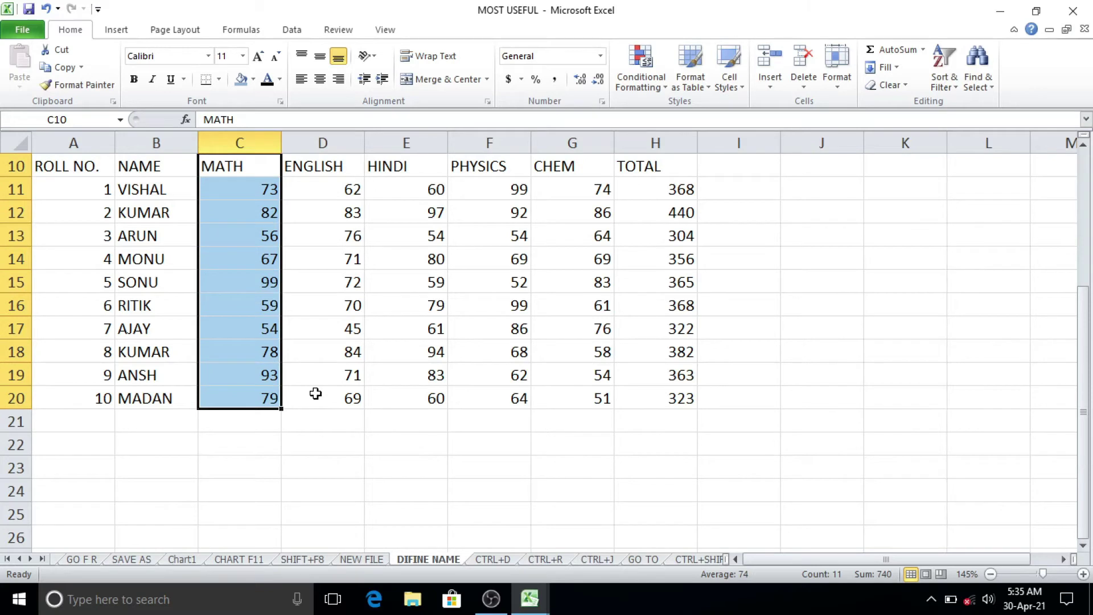
# - In the Ctrl+F3 Name Manager, create the name MATH referring to $C$10:$C$20
pyautogui.hotkey('shift', 'F3')
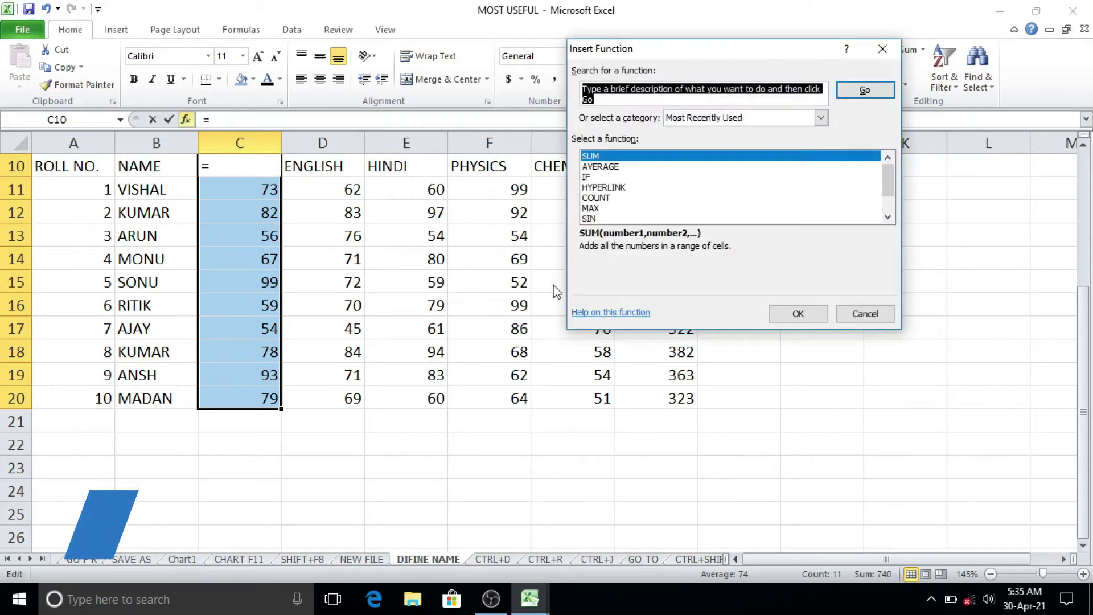
pyautogui.press('Escape')
pyautogui.hotkey('ctrl', 'F3')
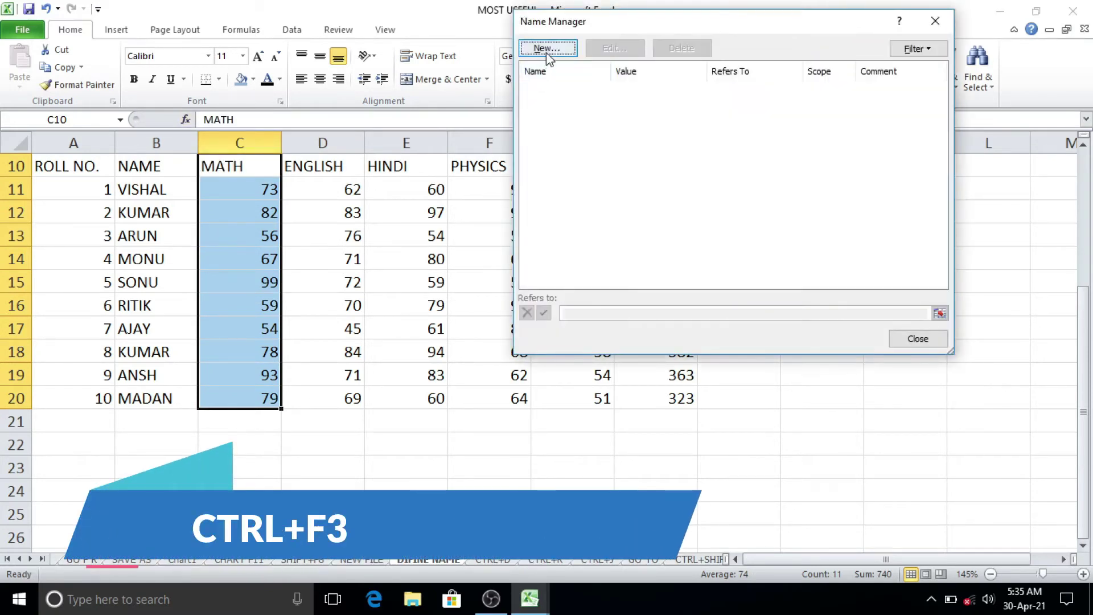
pyautogui.click(545, 50)
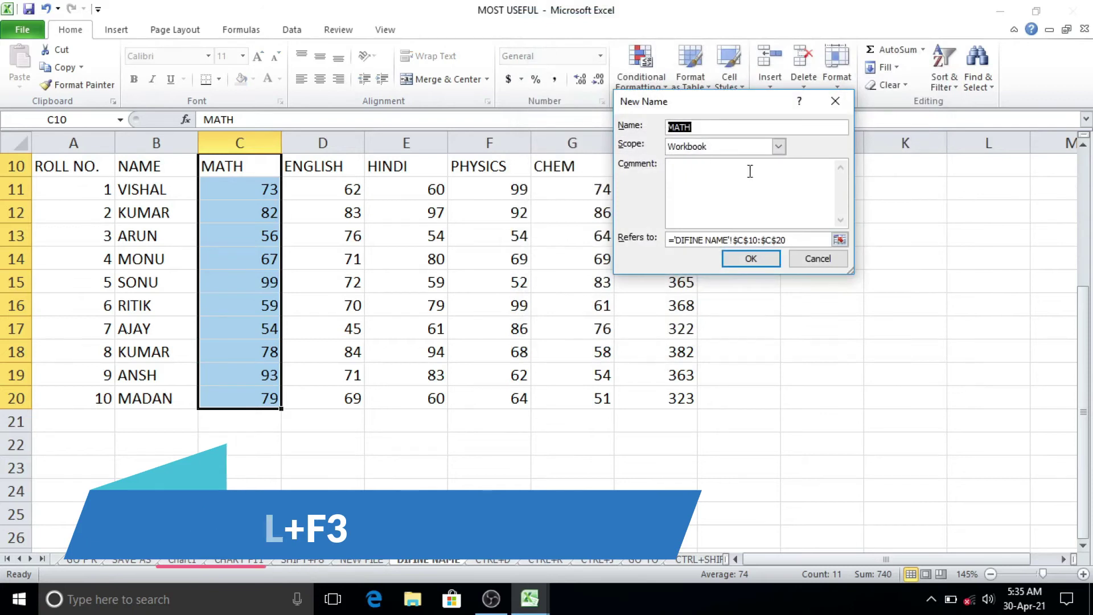
pyautogui.click(697, 128)
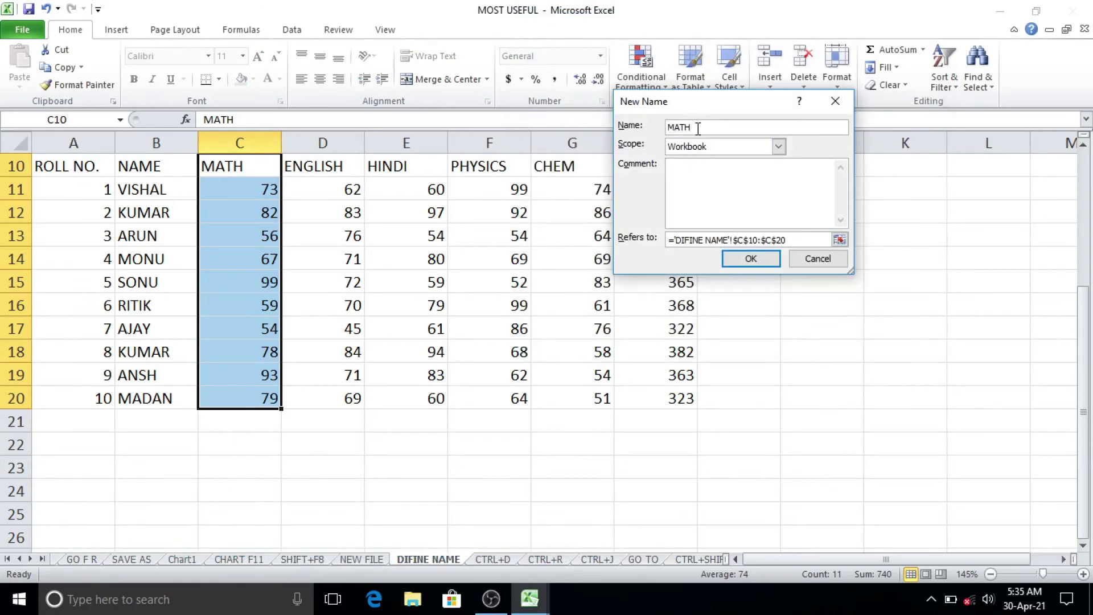
pyautogui.click(752, 260)
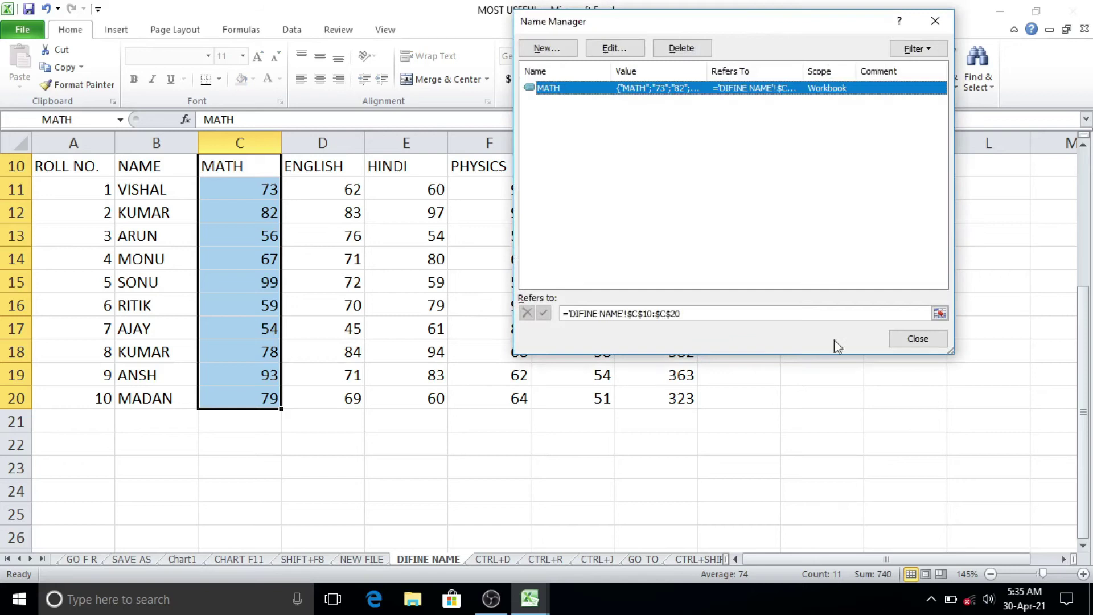
pyautogui.click(941, 343)
pyautogui.scroll(-5, 295, 455)
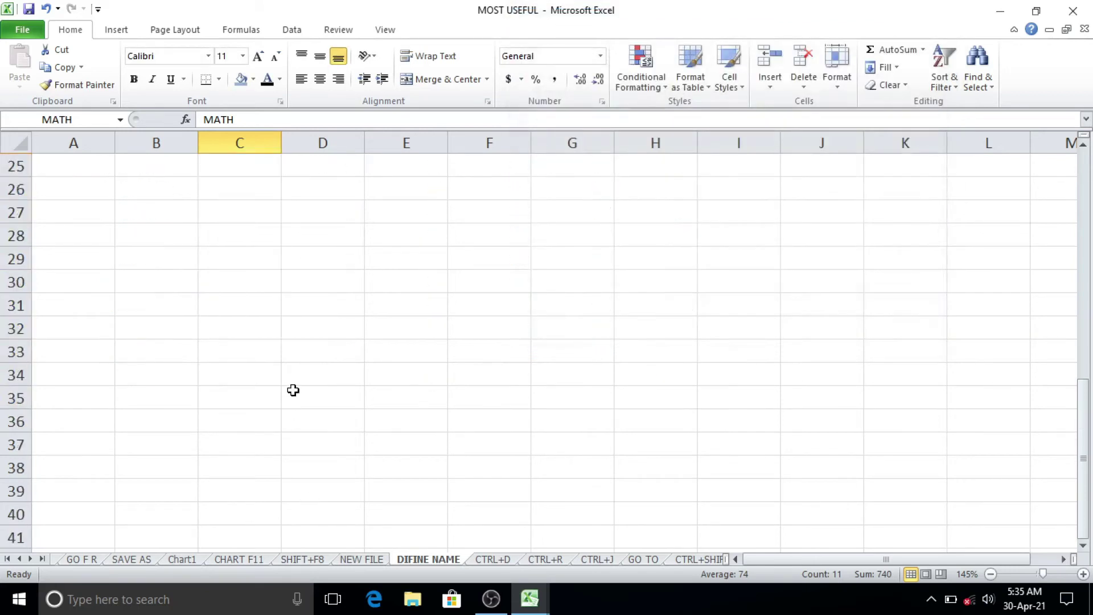
pyautogui.scroll(4, 293, 390)
# - Enter =SUM(MATH) in C21 to total the MATH scores as 740
pyautogui.click(251, 357)
pyautogui.write('=')
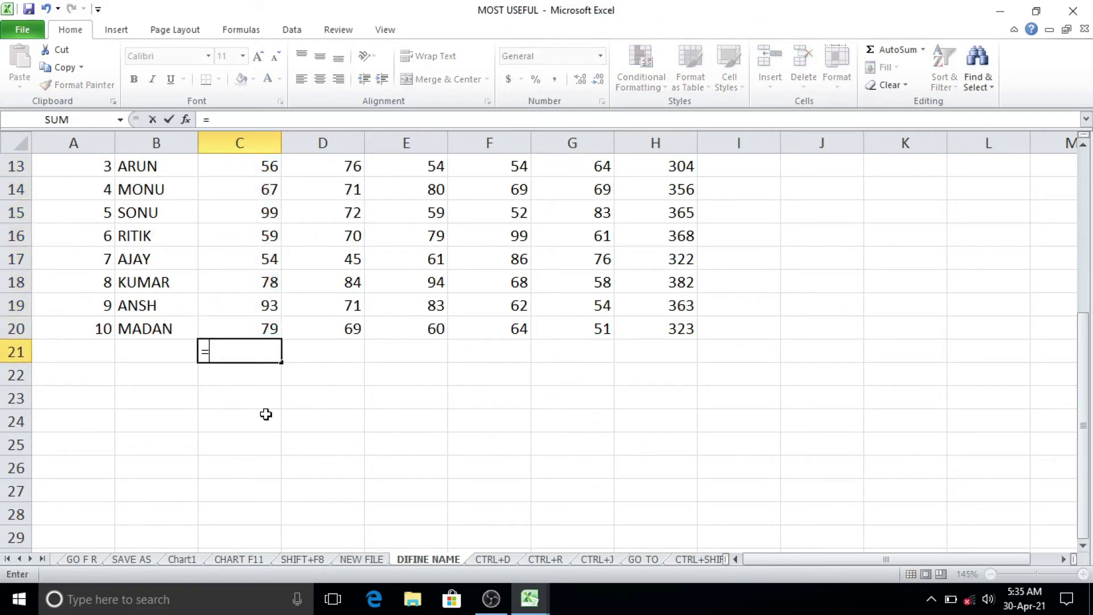
pyautogui.write('SUM(')
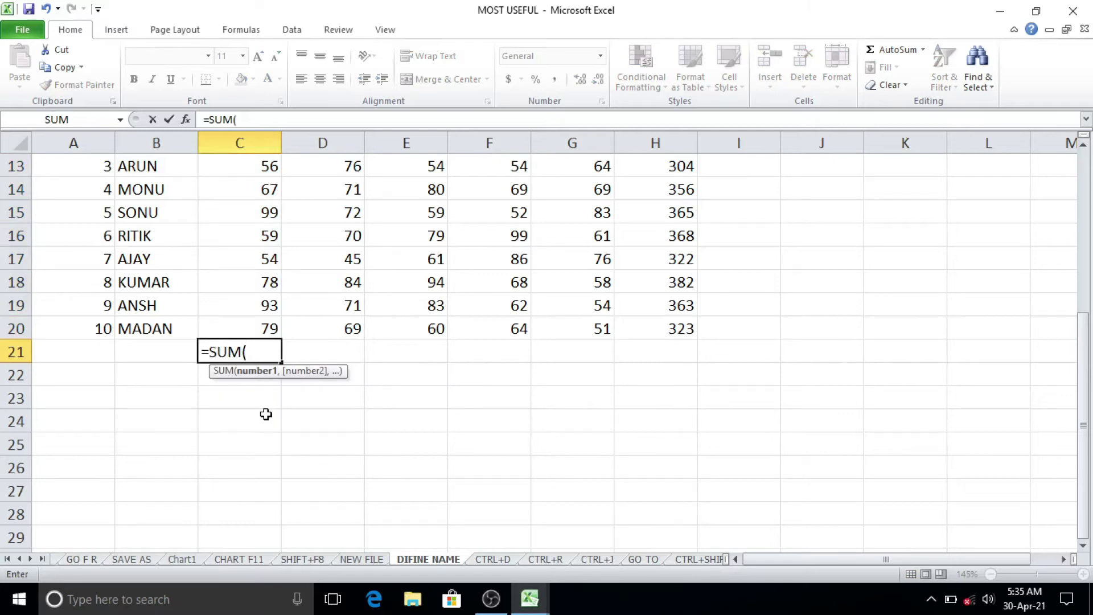
pyautogui.write('MATH')
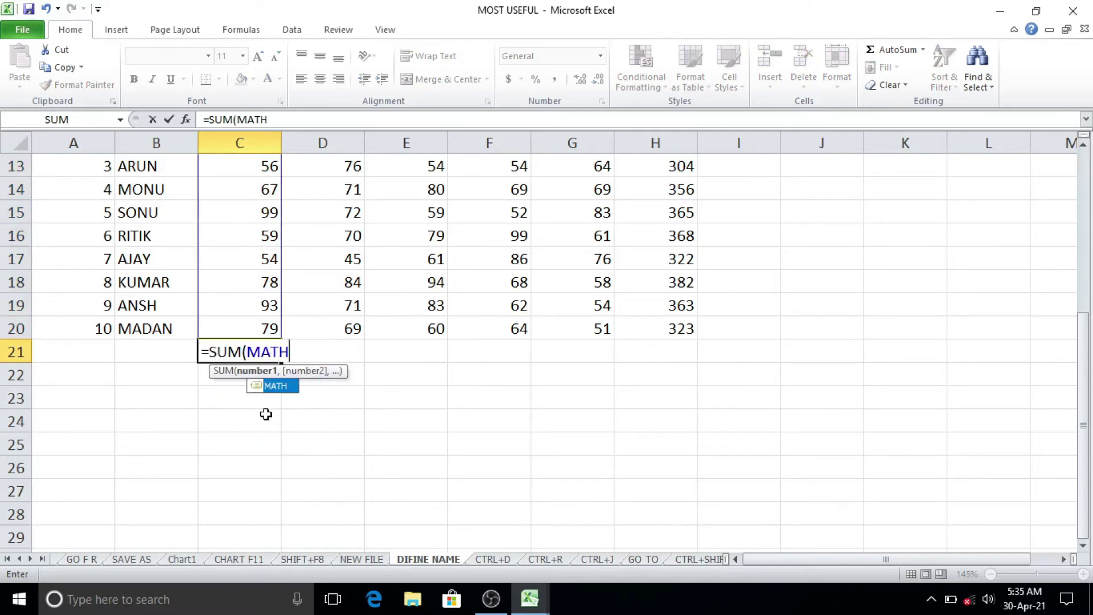
pyautogui.write(')')
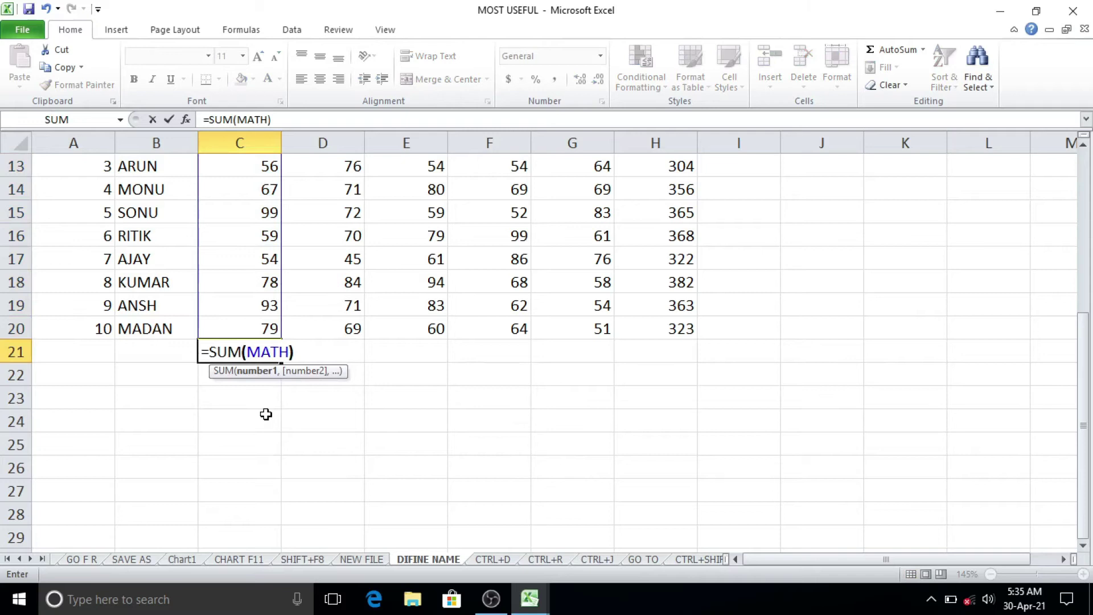
pyautogui.press('Return')
pyautogui.click(268, 351)
pyautogui.scroll(4, 262, 364)
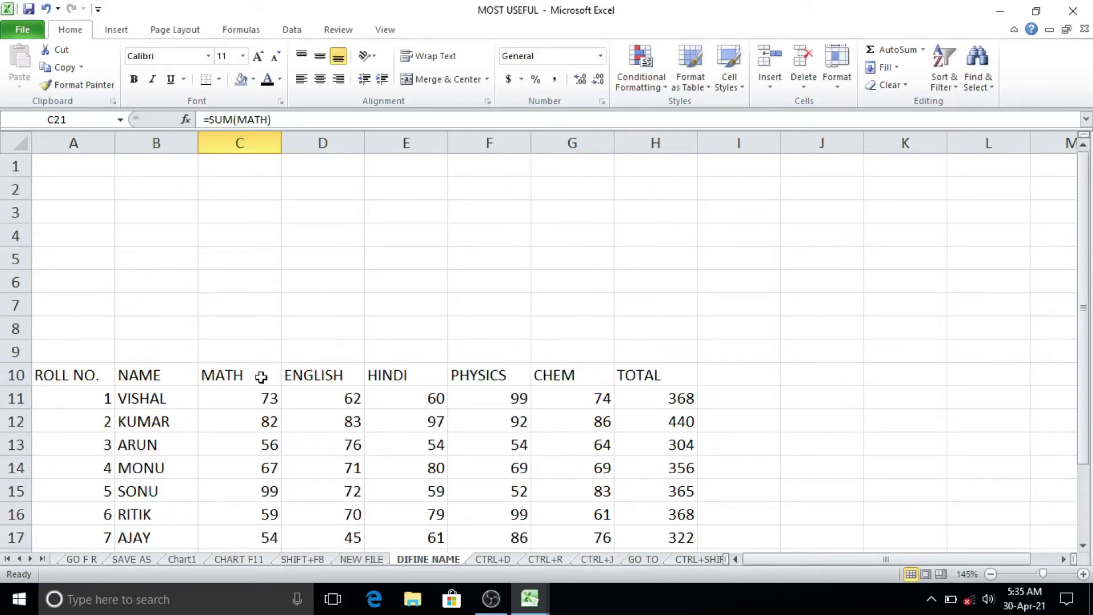
pyautogui.scroll(-3, 261, 376)
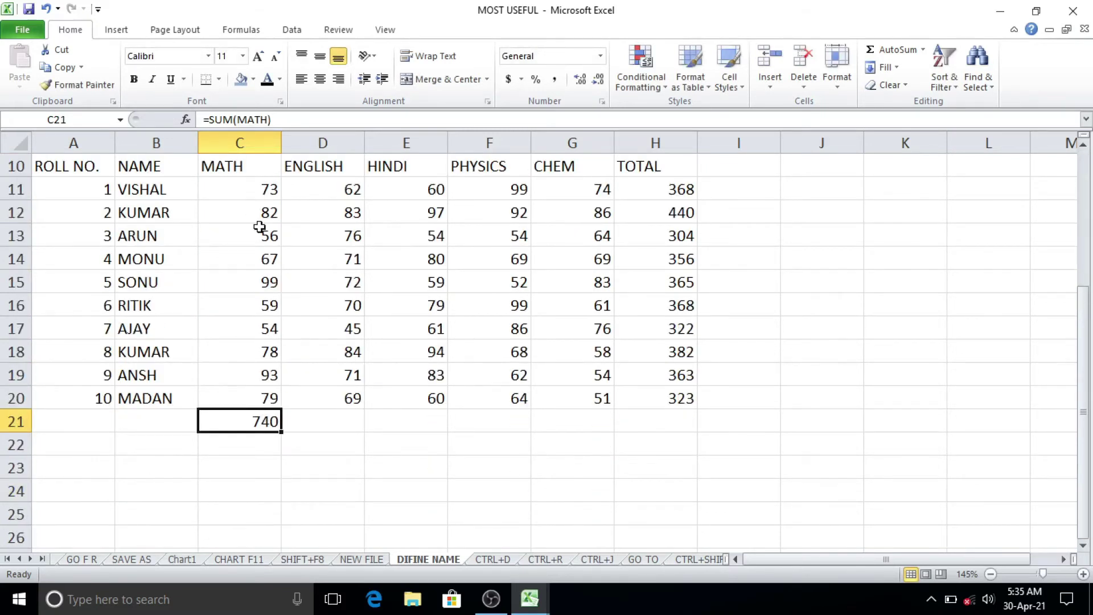
pyautogui.scroll(-10, 341, 426)
pyautogui.scroll(-14, 384, 420)
pyautogui.scroll(-13, 375, 411)
pyautogui.scroll(-6, 375, 407)
# - Enter =MAX(MATH) in E149, returning the top MATH score 99
pyautogui.click(393, 389)
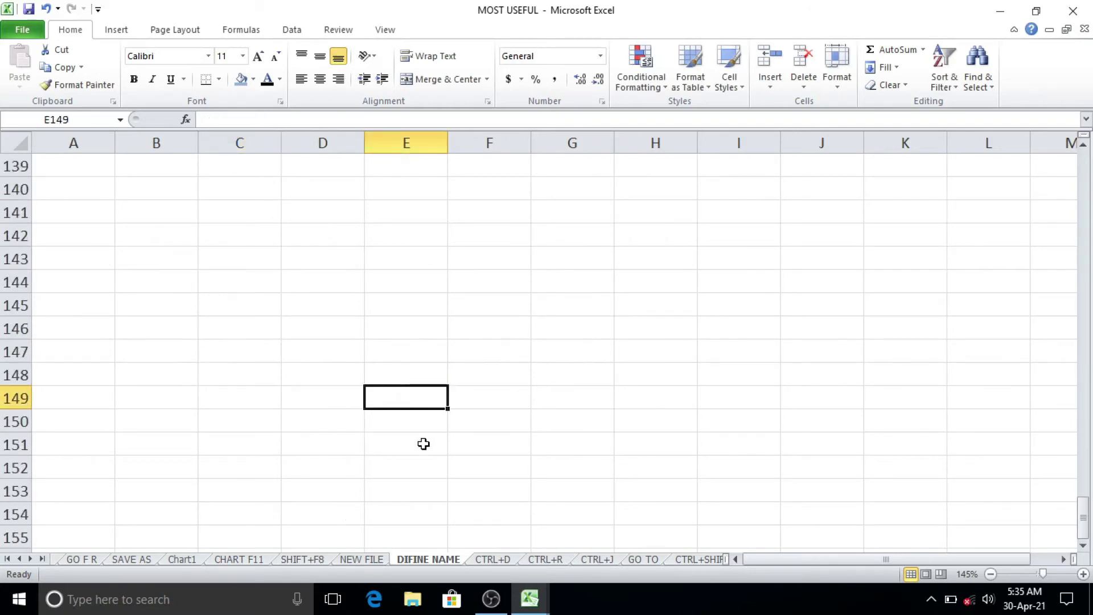
pyautogui.write('=')
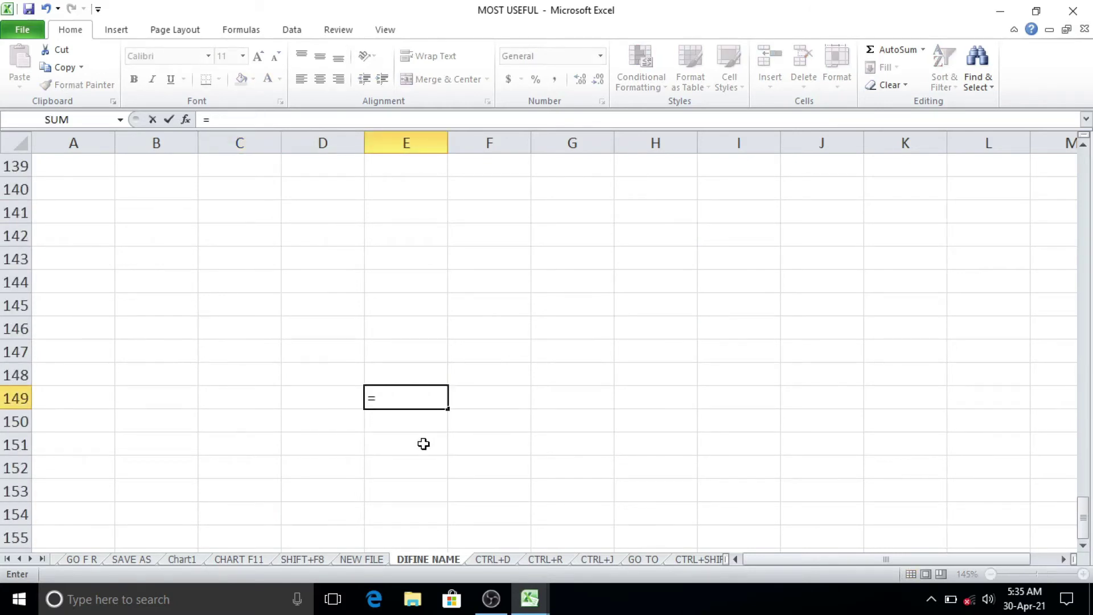
pyautogui.write('MAX')
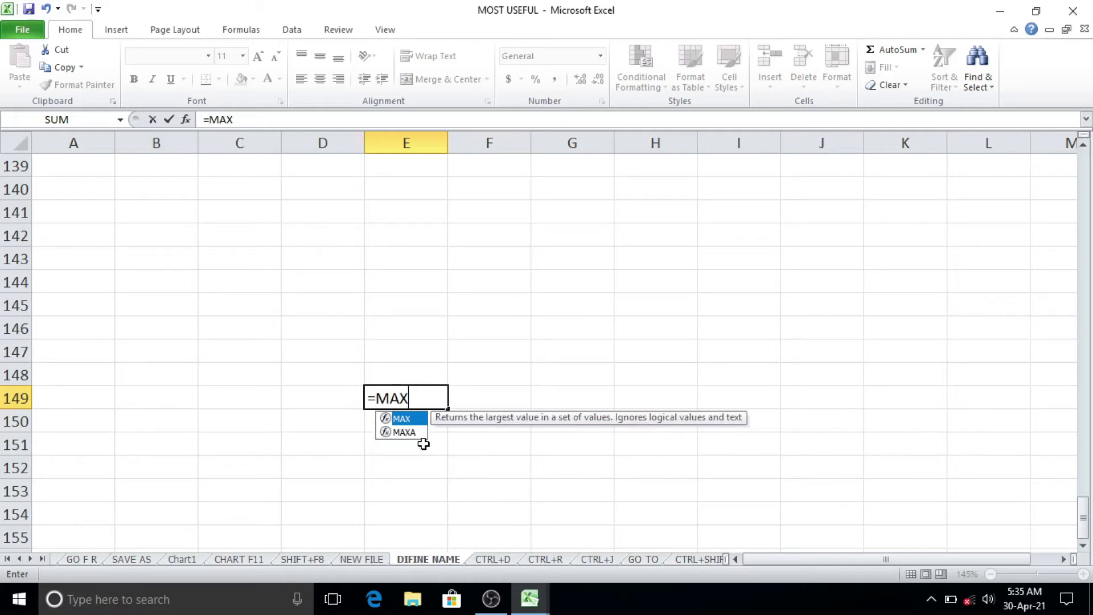
pyautogui.write('(MATH)')
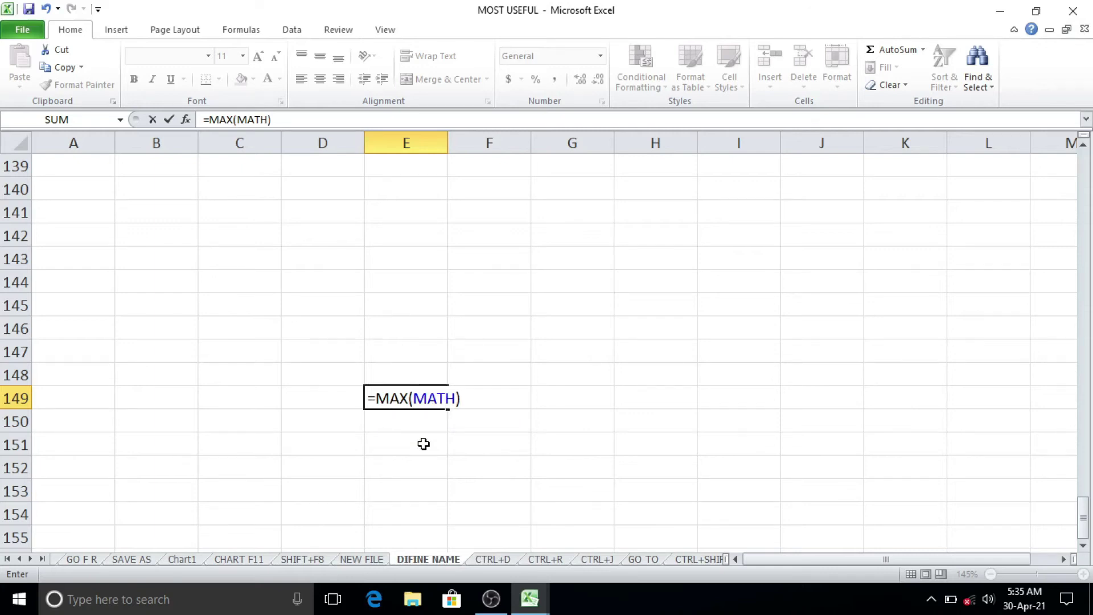
pyautogui.press('Return')
pyautogui.click(423, 392)
pyautogui.scroll(8, 441, 417)
pyautogui.scroll(13, 441, 417)
pyautogui.scroll(7, 443, 420)
pyautogui.scroll(14, 442, 420)
pyautogui.scroll(2, 442, 421)
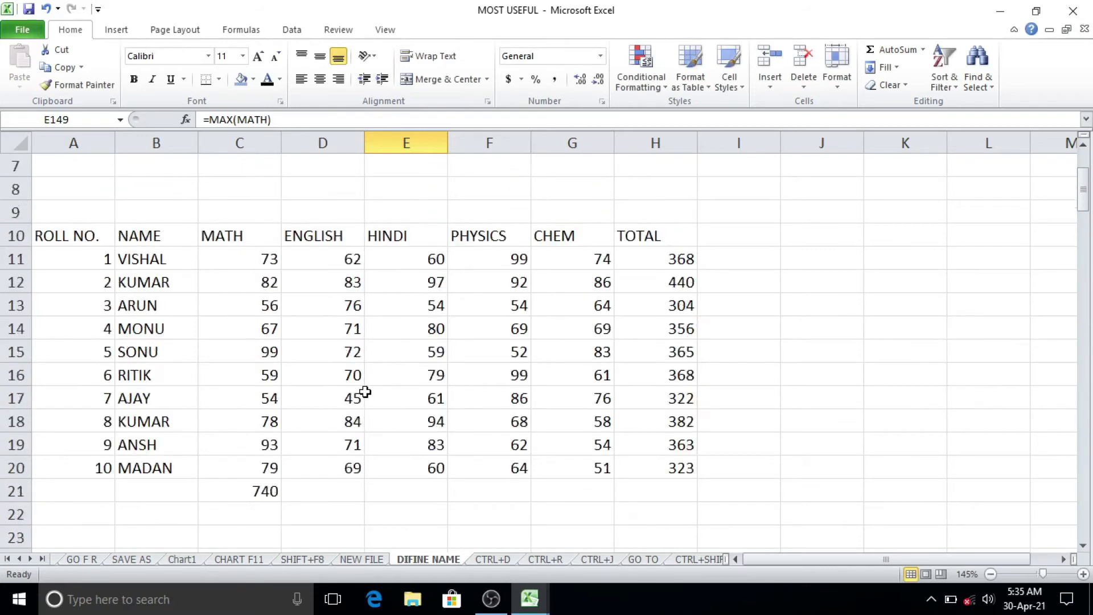
pyautogui.scroll(1, 368, 392)
pyautogui.click(270, 415)
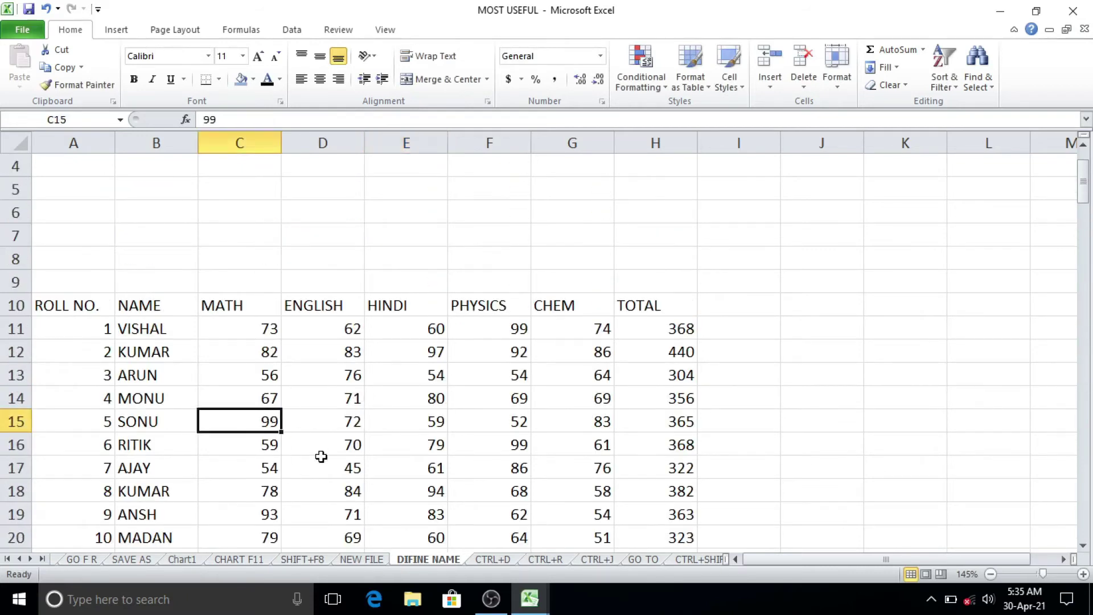
# - Switch to the CTRL+D sheet and pick the first TOTAL cell H2
pyautogui.click(491, 555)
pyautogui.click(511, 486)
pyautogui.click(713, 195)
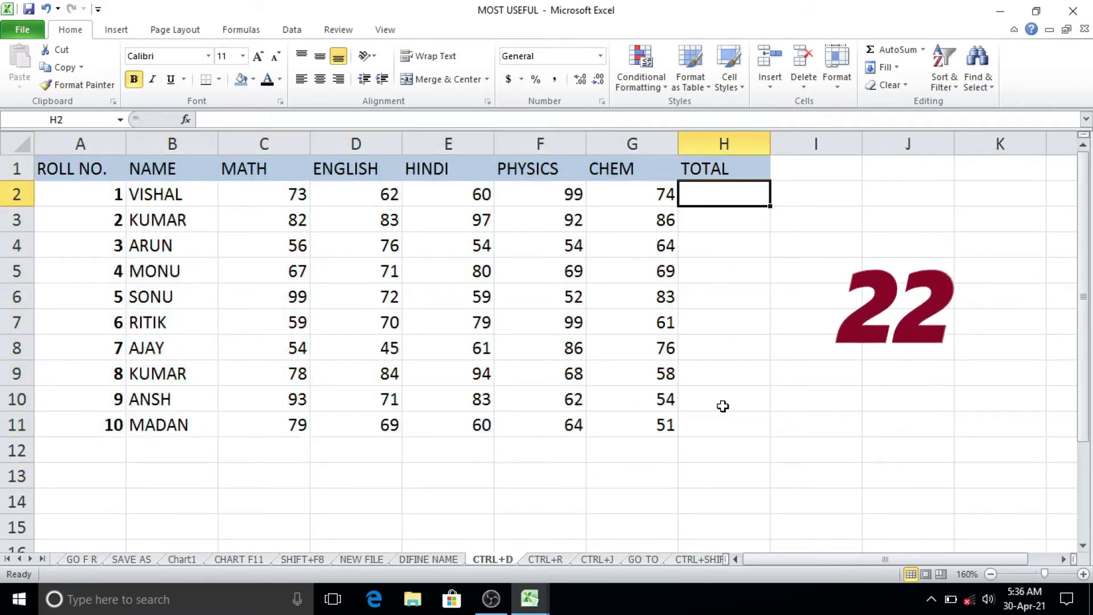
# - Insert an AutoSum total of the first row's marks in H2
pyautogui.hotkey('alt', '=')
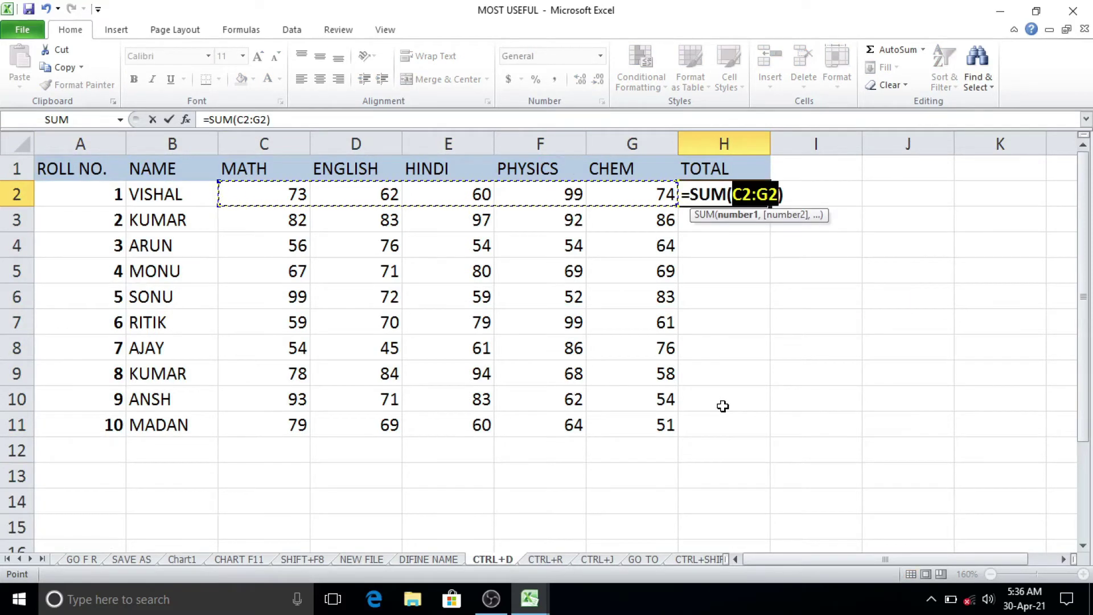
pyautogui.press('Return')
pyautogui.click(719, 198)
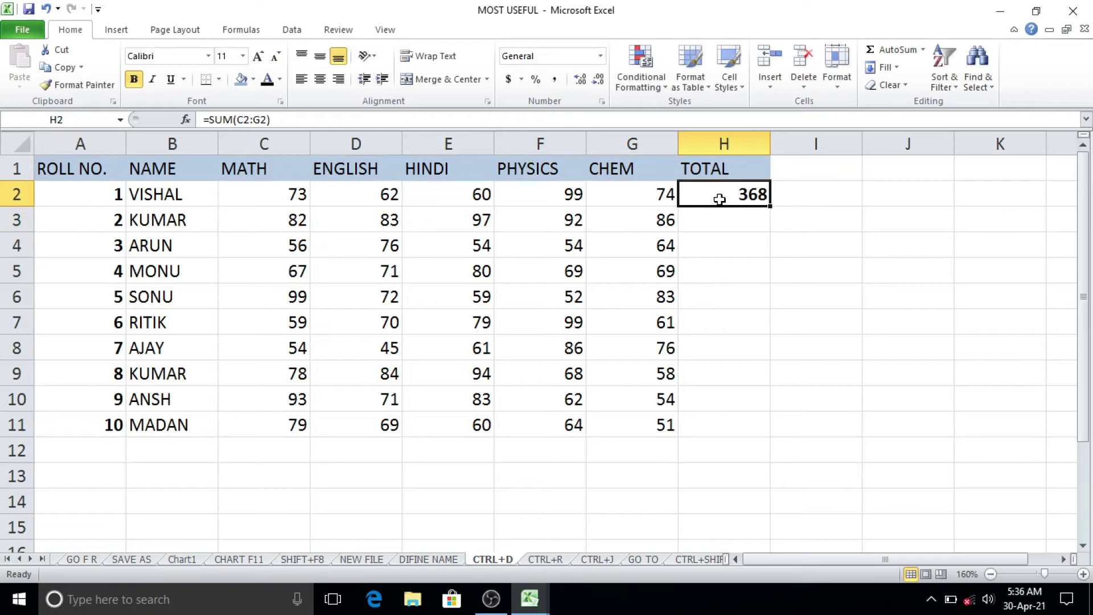
# - Fill the total formula down H2:H11 with Ctrl+D
pyautogui.click(758, 249)
pyautogui.moveTo(755, 193); pyautogui.dragTo(743, 424)
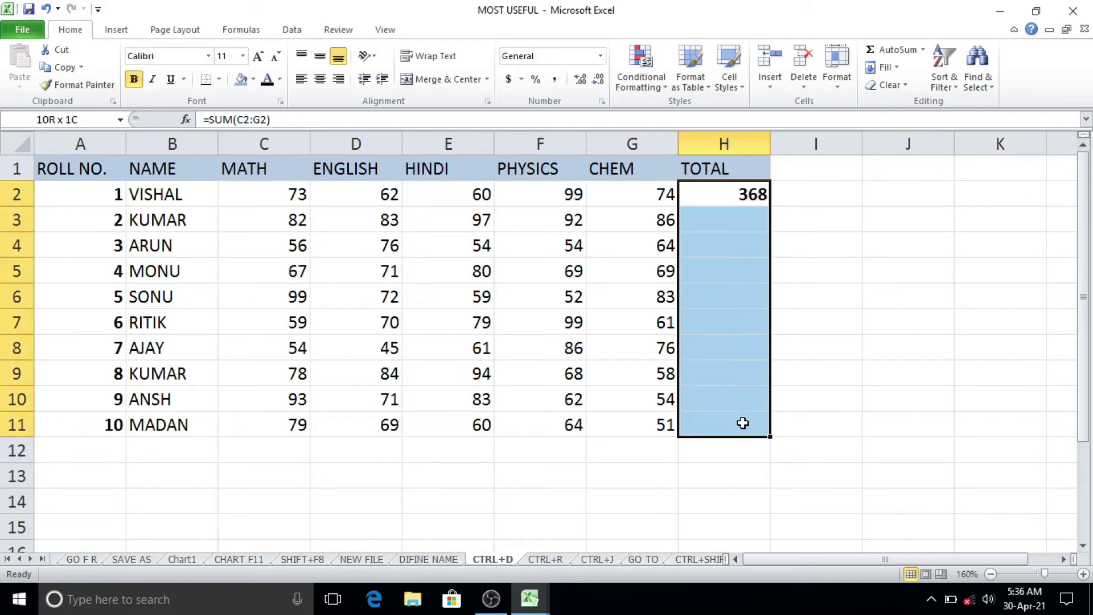
pyautogui.moveTo(311, 225); pyautogui.dragTo(630, 251)
pyautogui.click(729, 215)
pyautogui.moveTo(743, 197); pyautogui.dragTo(751, 435)
pyautogui.hotkey('ctrl', 'd')
pyautogui.click(816, 293)
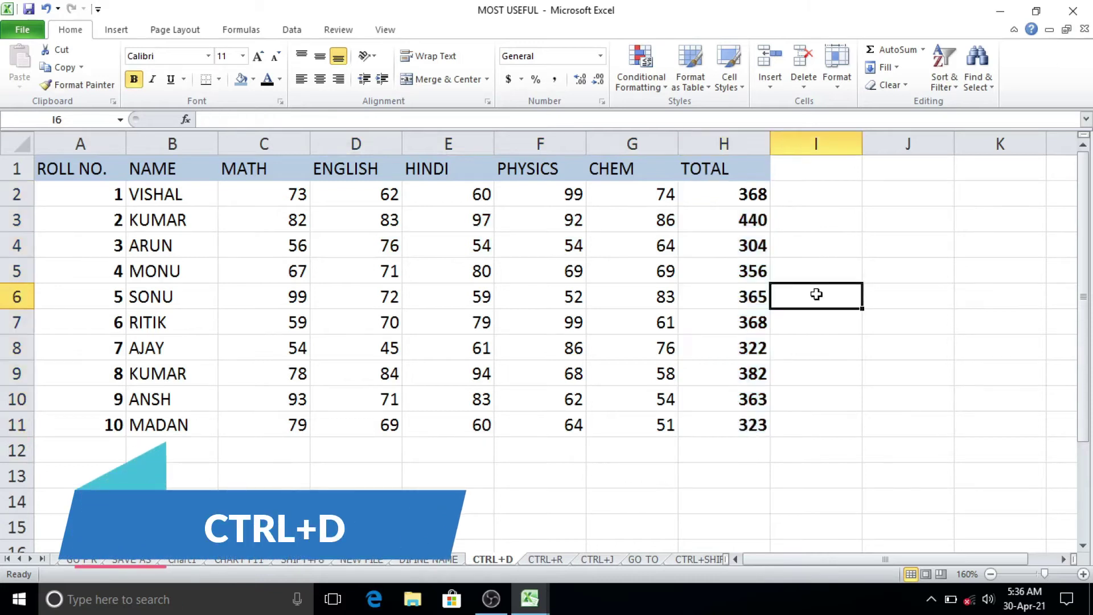
pyautogui.moveTo(751, 197); pyautogui.dragTo(751, 426)
pyautogui.click(820, 395)
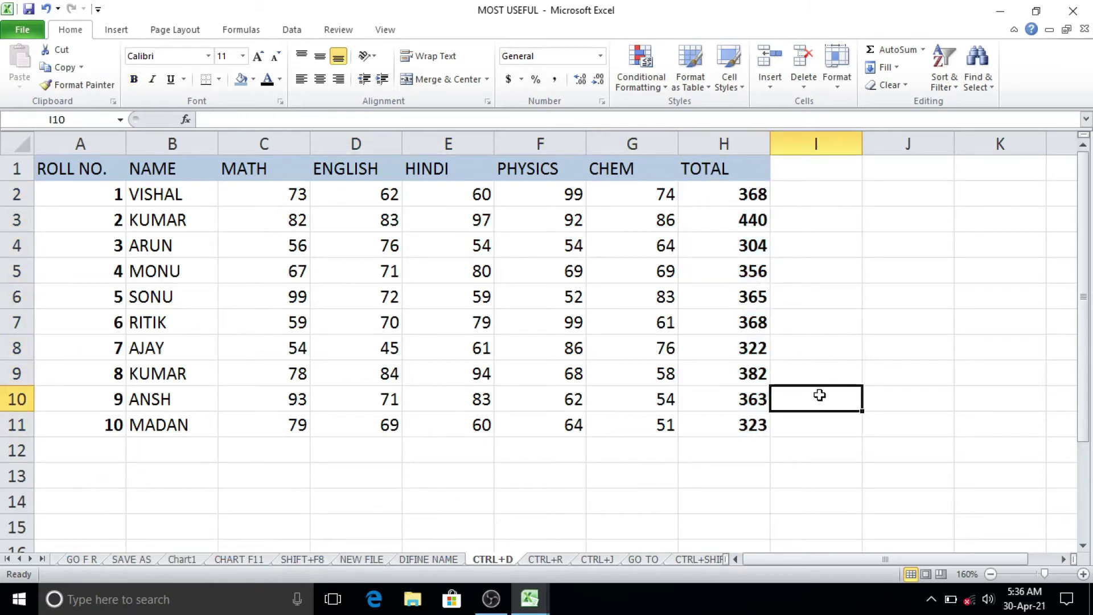
pyautogui.click(757, 338)
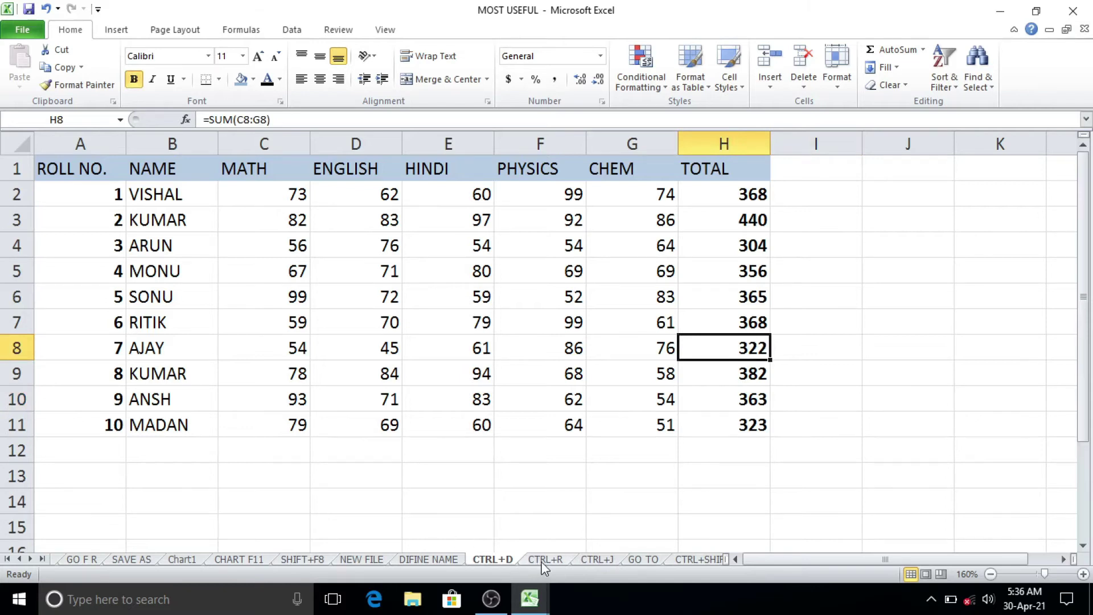
# - On the CTRL+R sheet, select VISHAL's marks and pick B8 for his total
pyautogui.click(544, 560)
pyautogui.click(166, 328)
pyautogui.moveTo(184, 212); pyautogui.dragTo(192, 322)
pyautogui.click(174, 331)
# - AutoSum B8 and fill it right across B8:K8 with Ctrl+R, giving totals 368 to 323
pyautogui.hotkey('alt', '=')
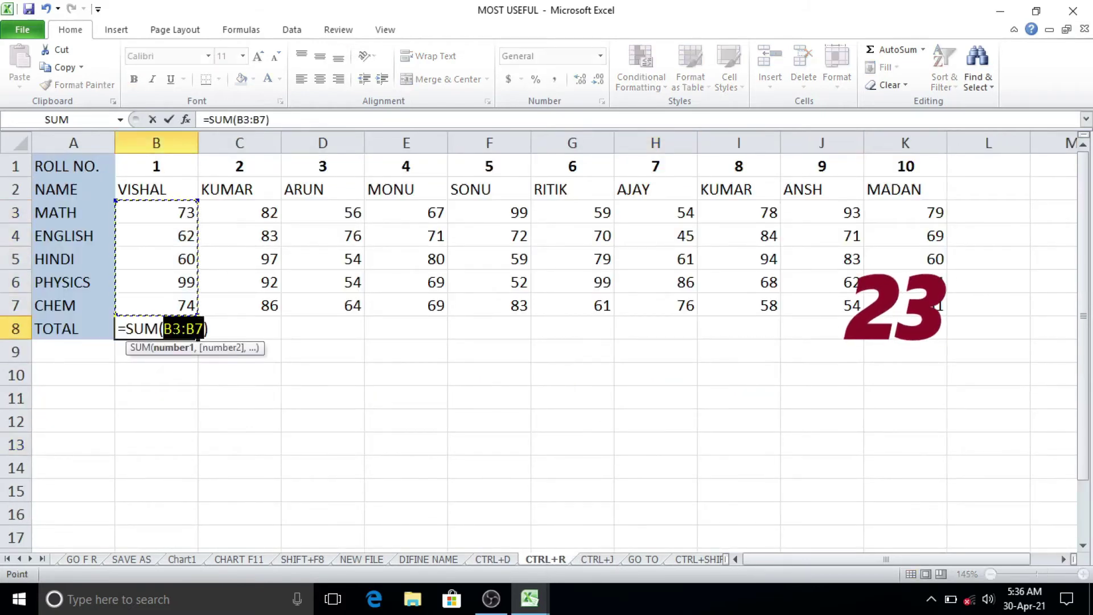
pyautogui.press('Return')
pyautogui.click(177, 327)
pyautogui.moveTo(177, 327); pyautogui.dragTo(900, 327)
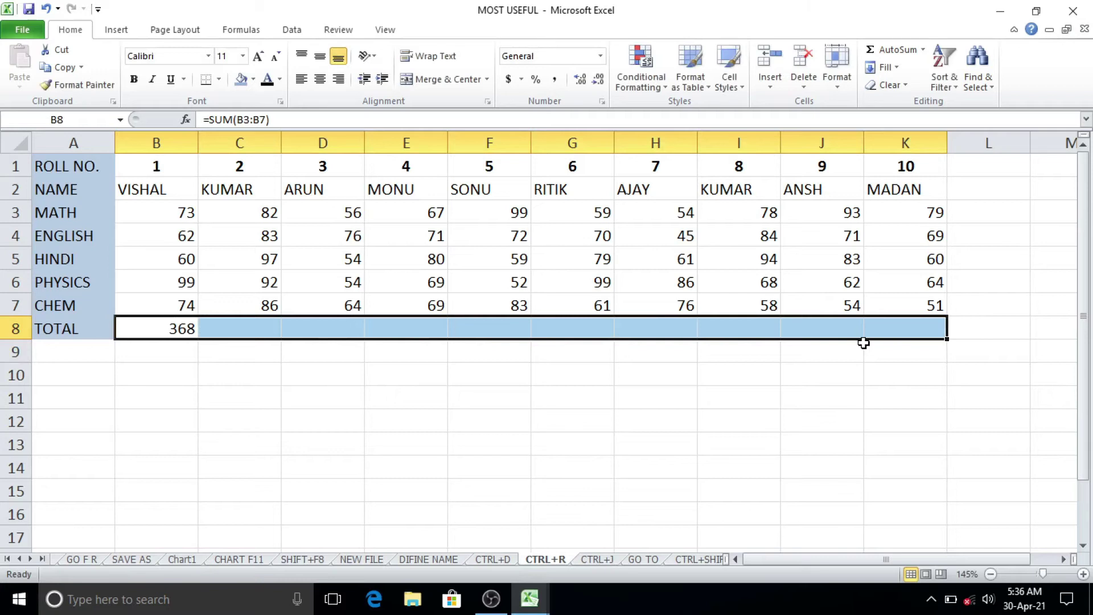
pyautogui.hotkey('ctrl', 'r')
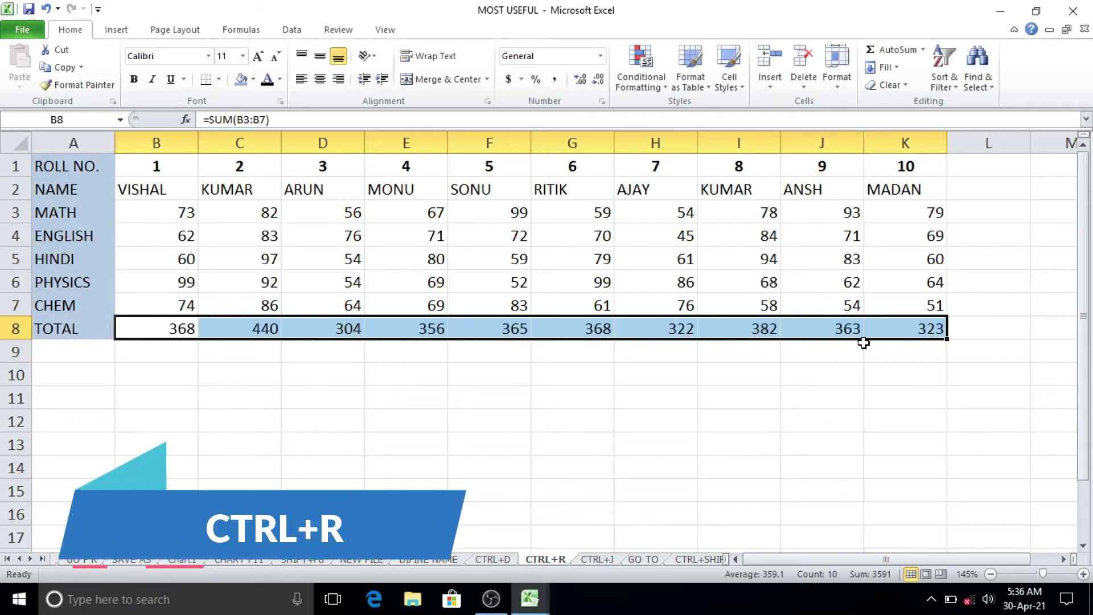
pyautogui.click(345, 352)
pyautogui.moveTo(227, 334); pyautogui.dragTo(905, 328)
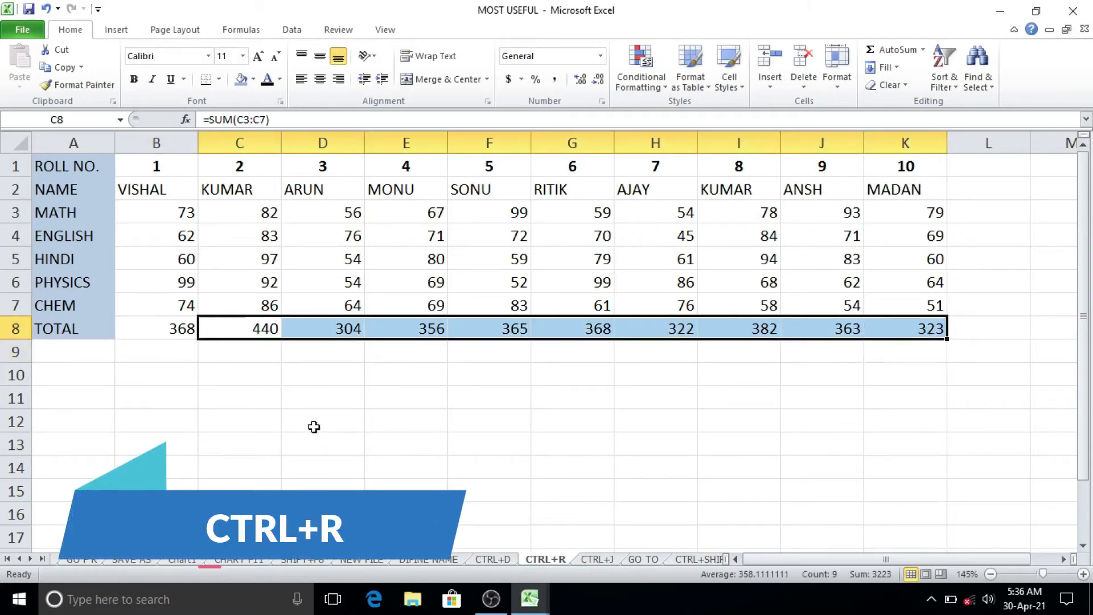
pyautogui.click(358, 422)
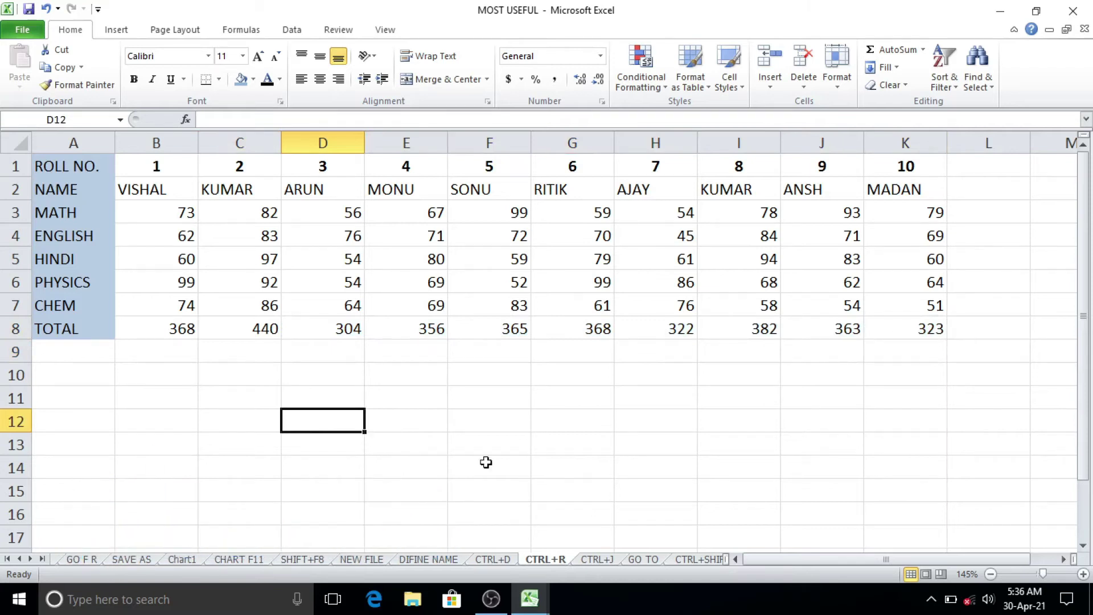
# - On CTRL+J, draw a rectangle over C4:F10 and type 'SUBSCRIBE OUR CHANNEL' in it
pyautogui.click(597, 559)
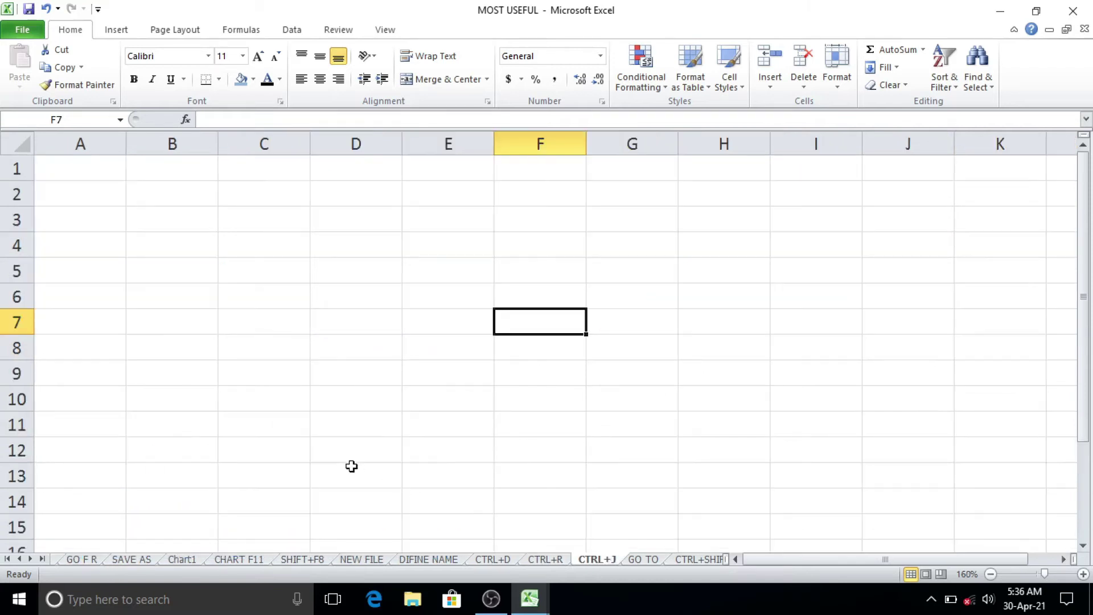
pyautogui.click(106, 33)
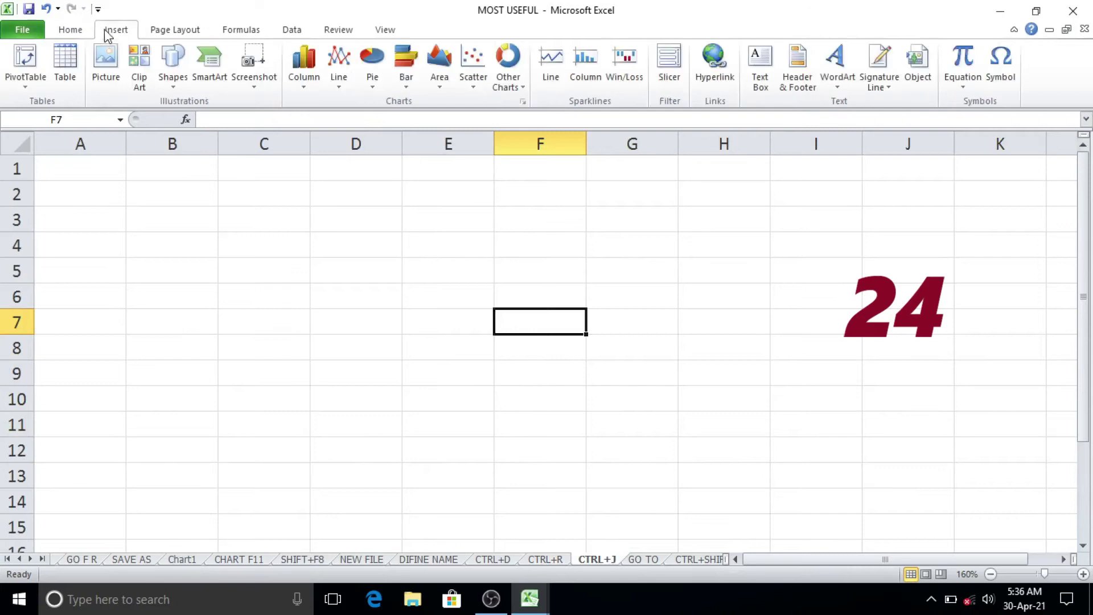
pyautogui.click(172, 60)
pyautogui.click(166, 194)
pyautogui.moveTo(217, 251); pyautogui.dragTo(534, 389)
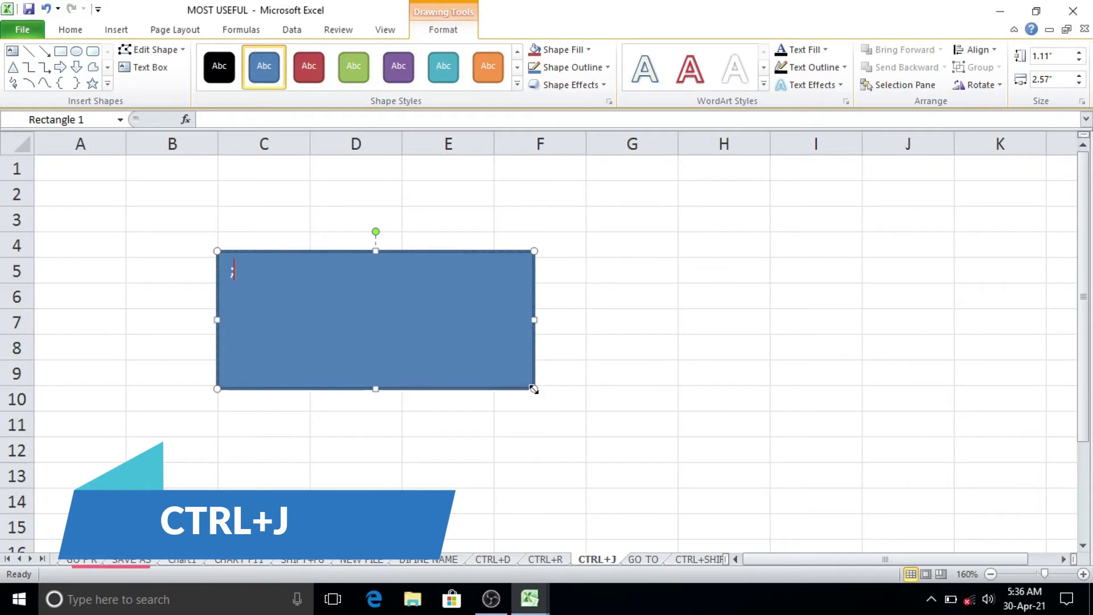
pyautogui.write('SUBSCRI')
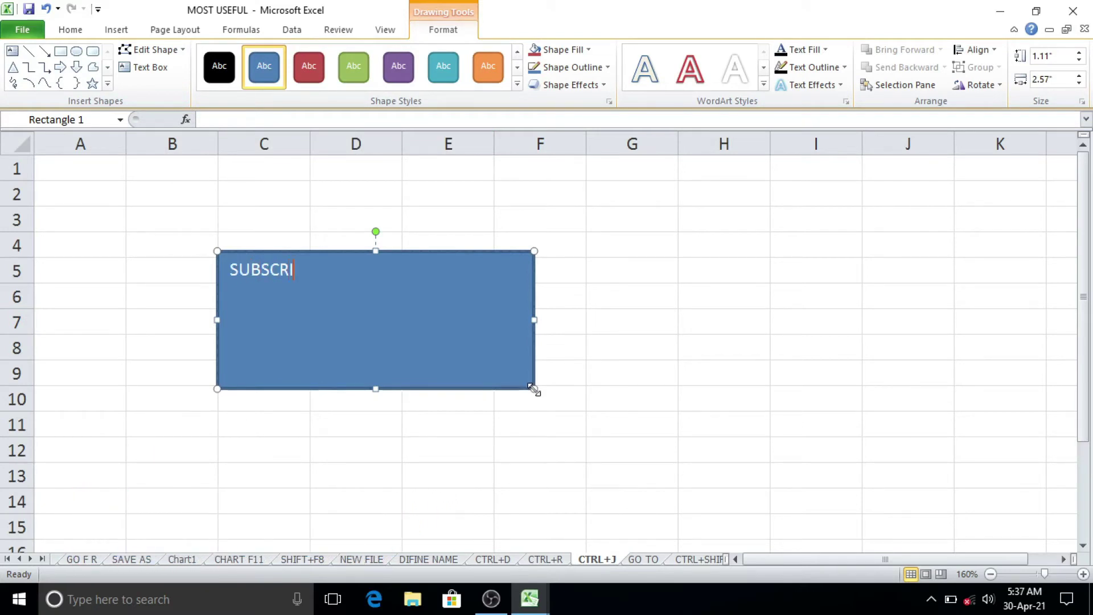
pyautogui.write('BE OUR CHANN')
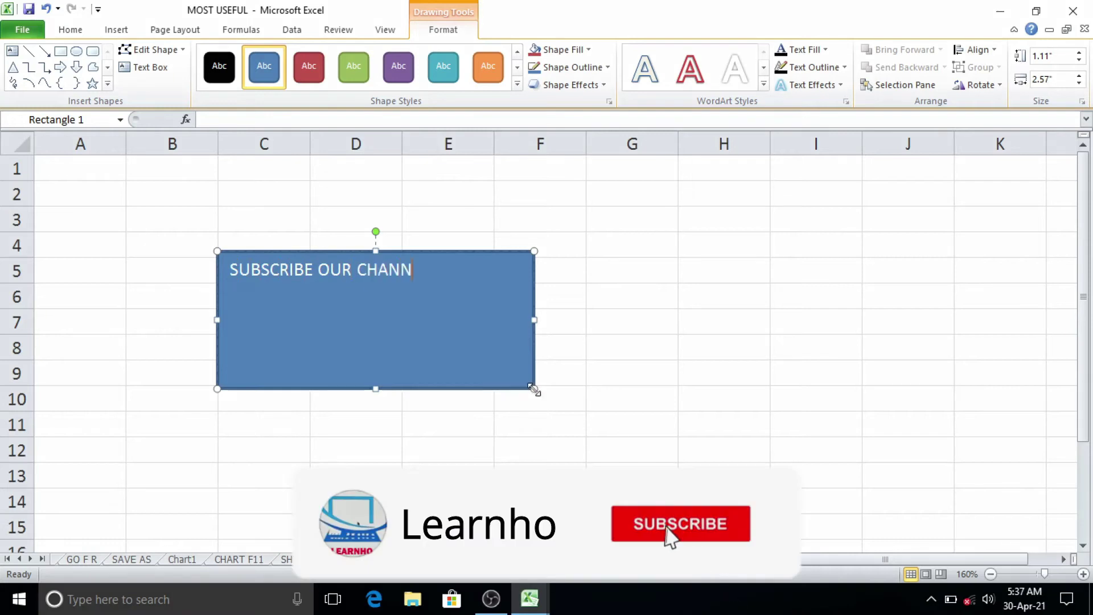
pyautogui.write('EL')
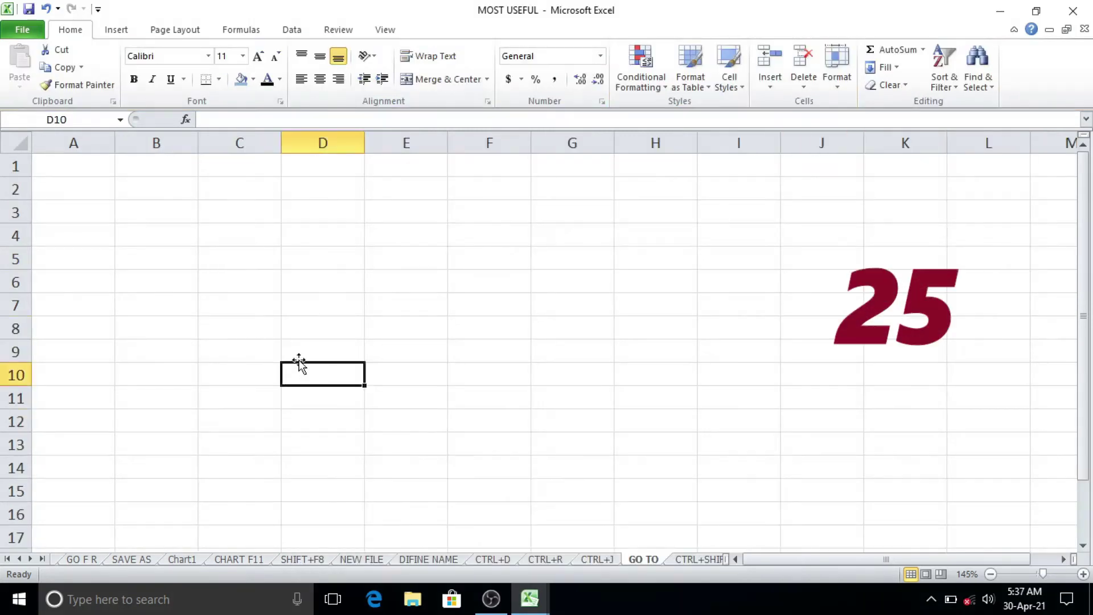
# - Use Go To (F5) to jump from D7 to cell K55 on the GO TO sheet
pyautogui.click(279, 327)
pyautogui.click(294, 324)
pyautogui.click(300, 310)
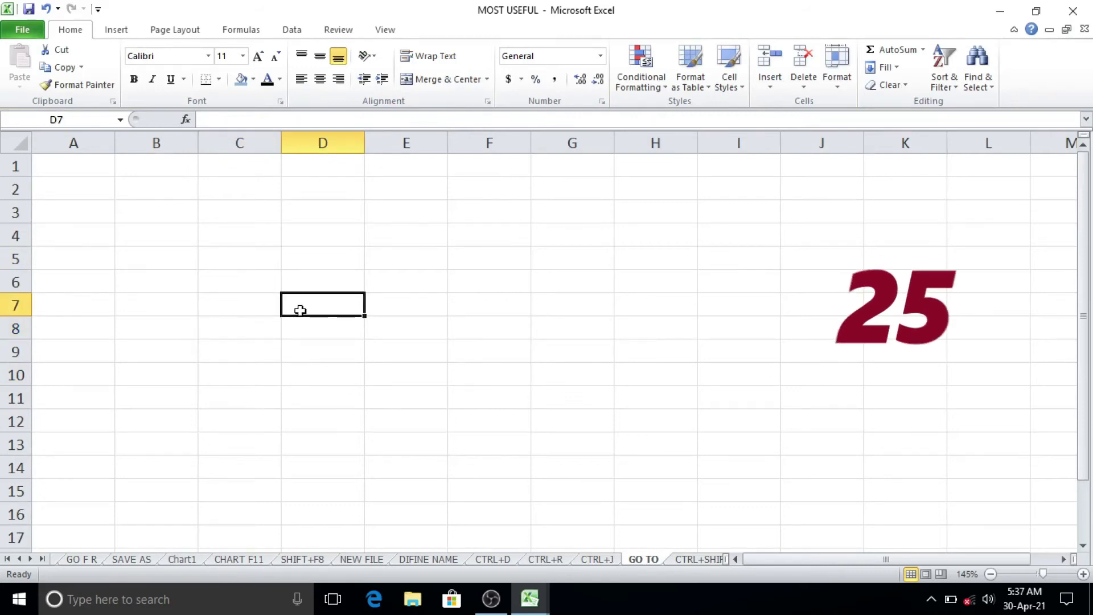
pyautogui.press('F5')
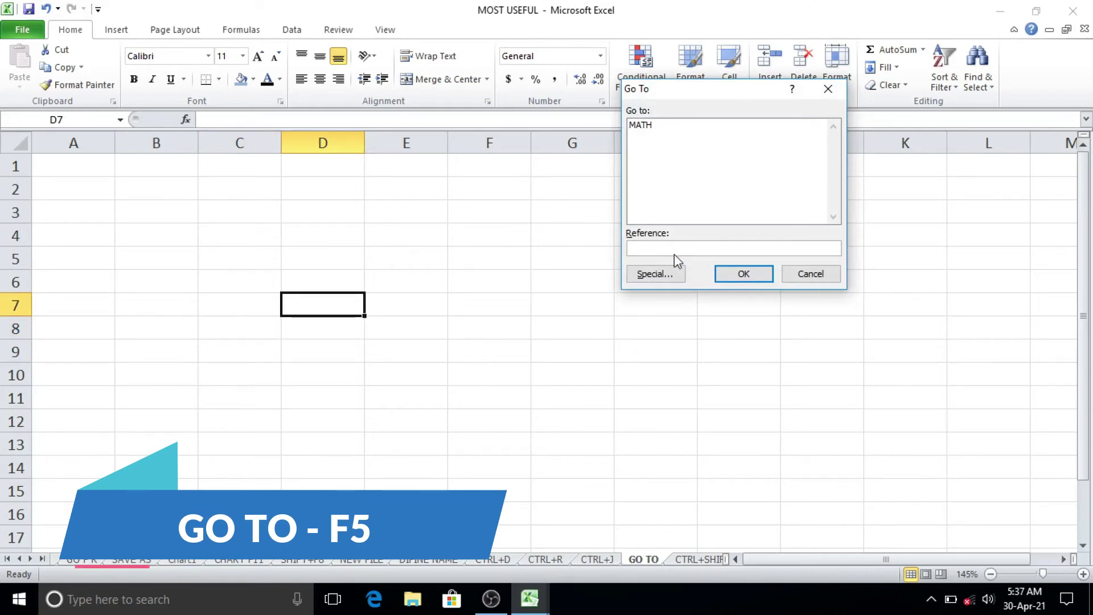
pyautogui.write('K55')
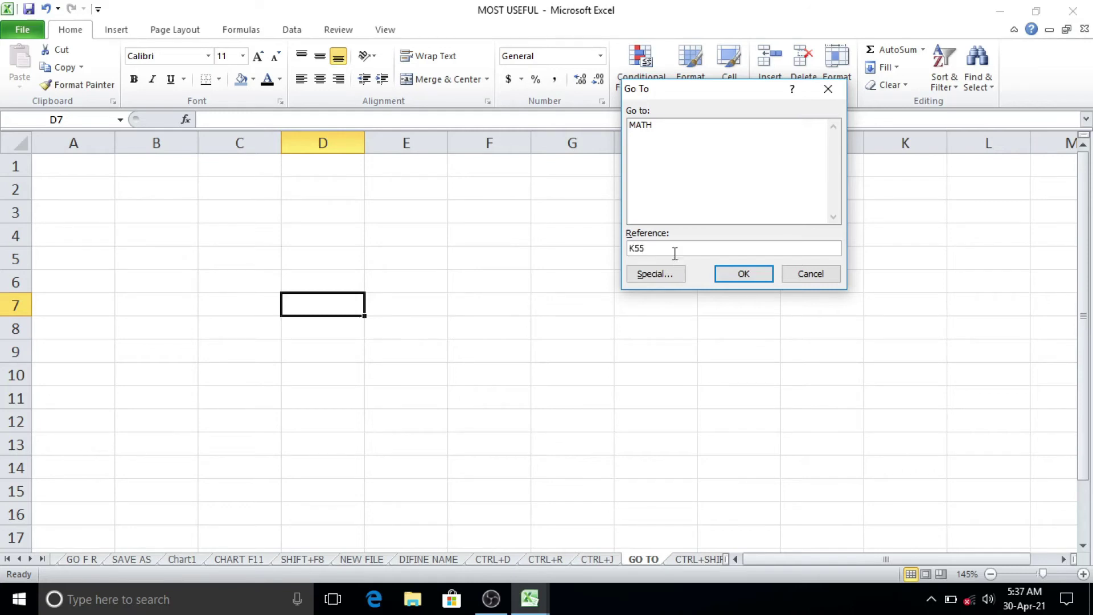
pyautogui.click(741, 273)
pyautogui.scroll(-1, 913, 450)
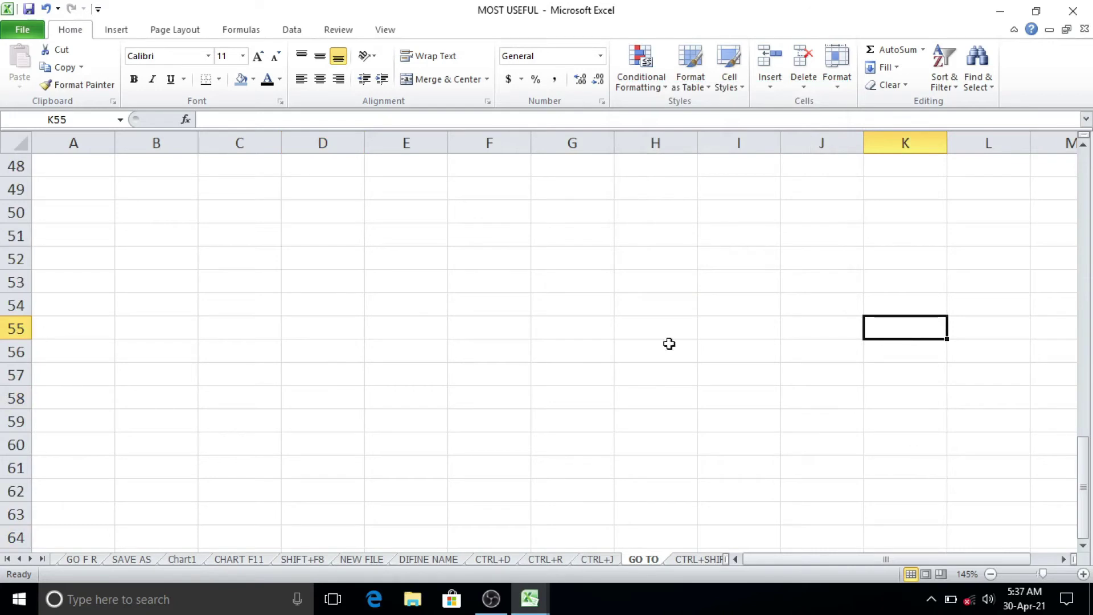
# - Reopen Go To with Ctrl+G, cancel it, and switch to the CTRL+SHIFT+7 sheet
pyautogui.hotkey('ctrl', 'g')
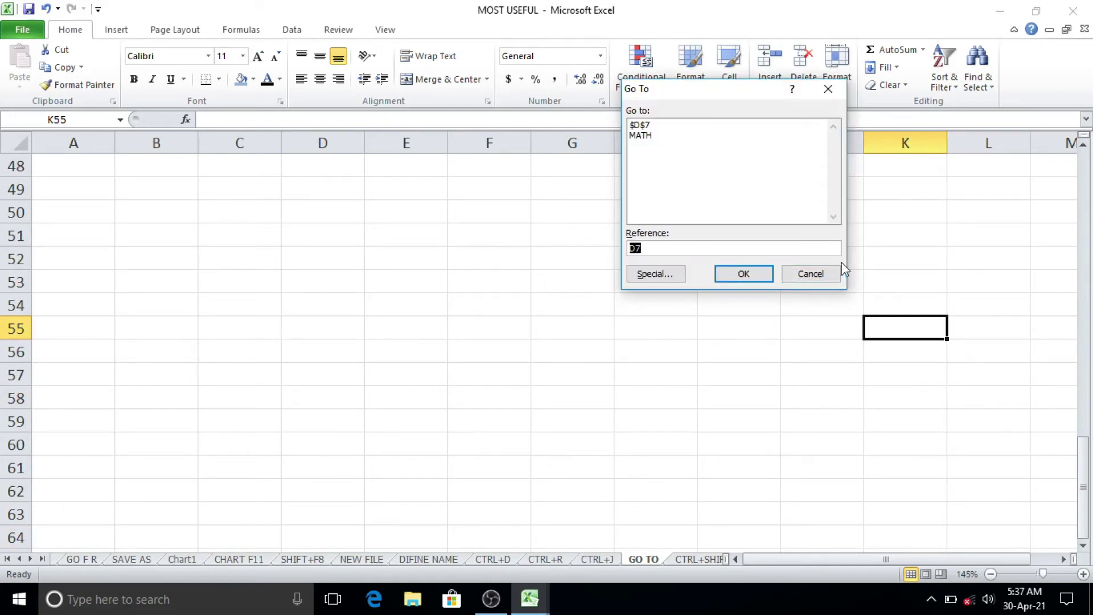
pyautogui.click(810, 273)
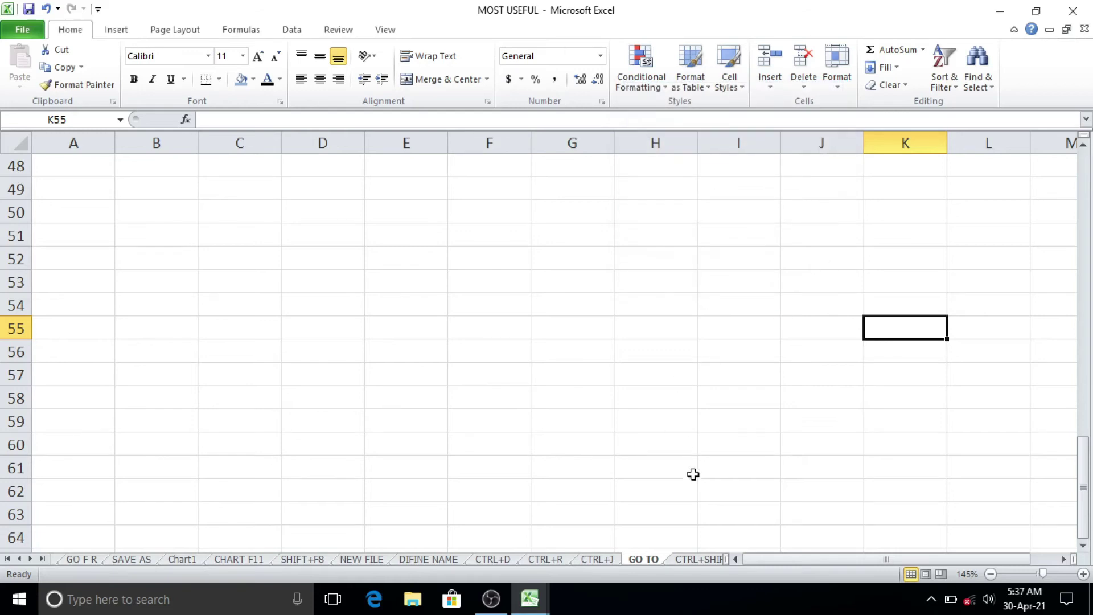
pyautogui.click(690, 562)
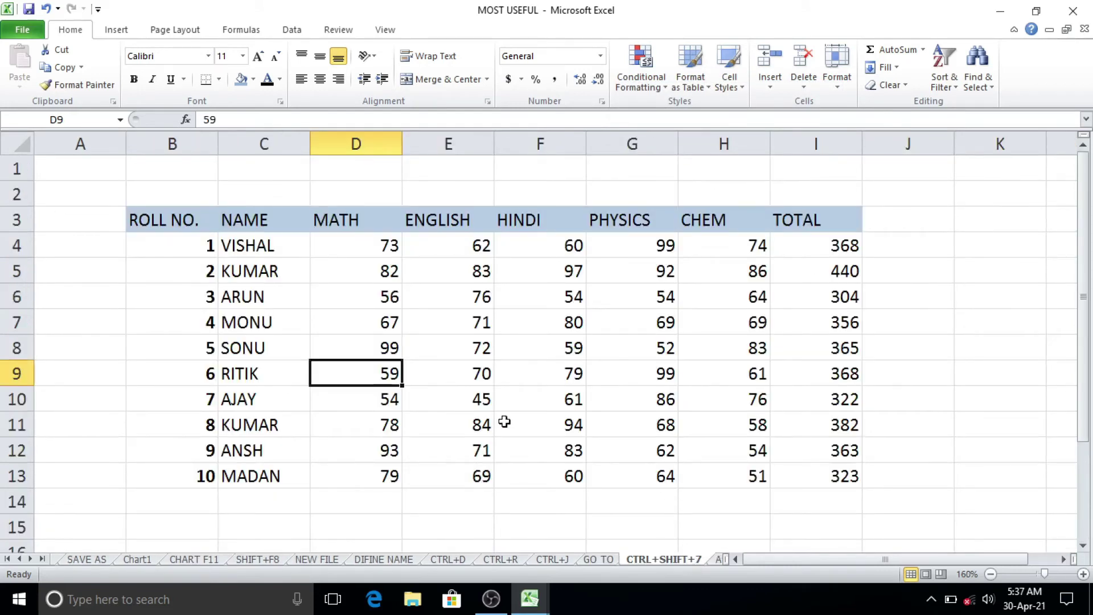
# - Select the marks table B3:I13 and give it an outline border with Ctrl+Shift+7
pyautogui.click(475, 421)
pyautogui.moveTo(185, 224)
pyautogui.mouseDown()
pyautogui.moveTo(234, 259)
pyautogui.moveTo(817, 463)
pyautogui.mouseUp()
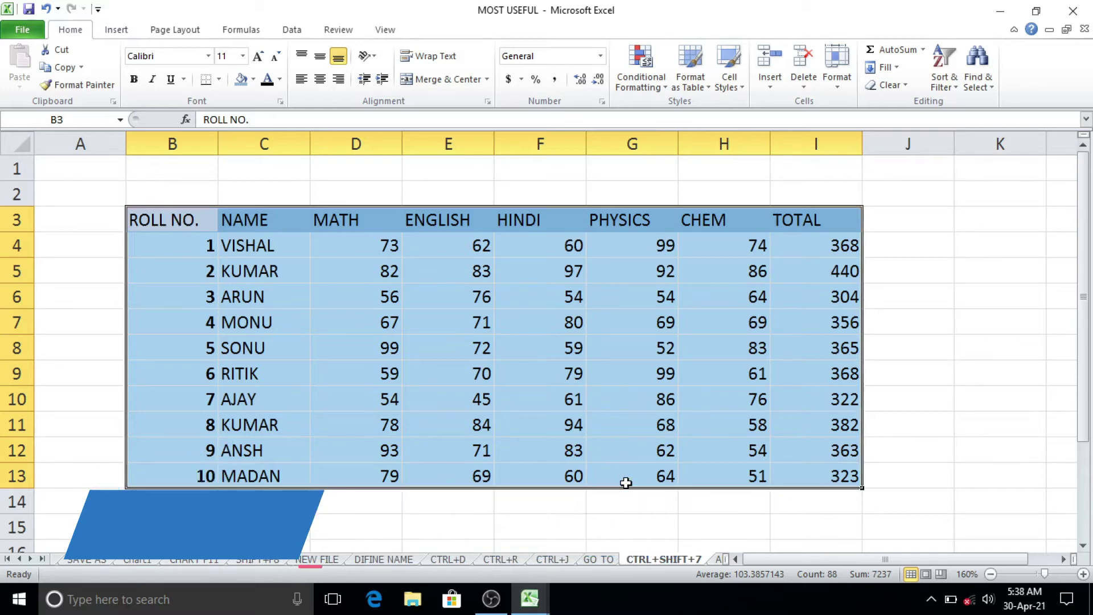
pyautogui.click(971, 354)
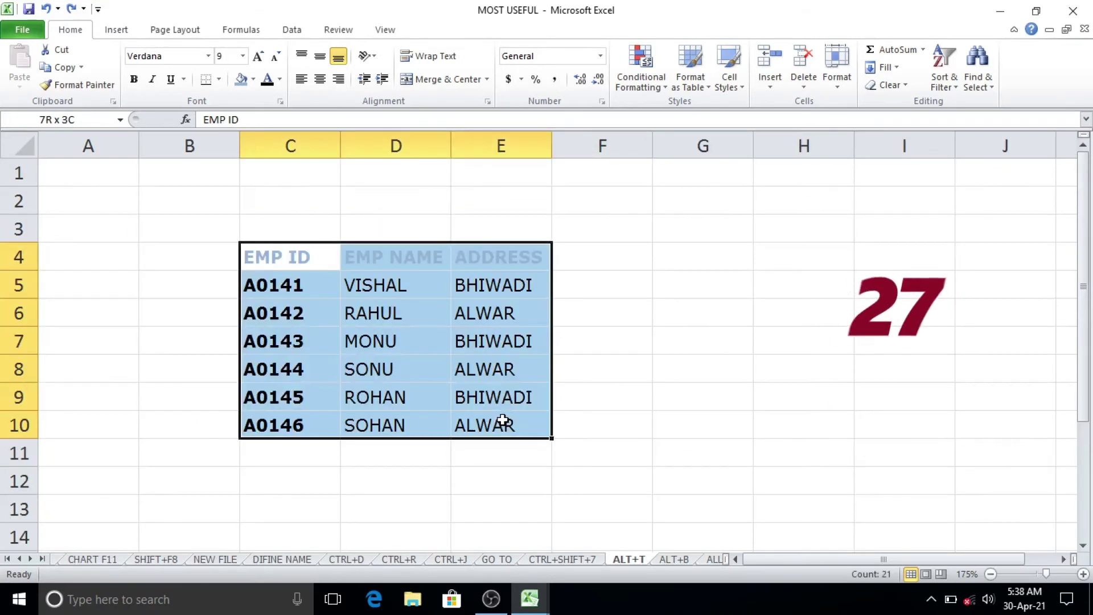
# - Apply All Borders to the employee table C4:E10 with Alt, H, B, A
pyautogui.click(392, 341)
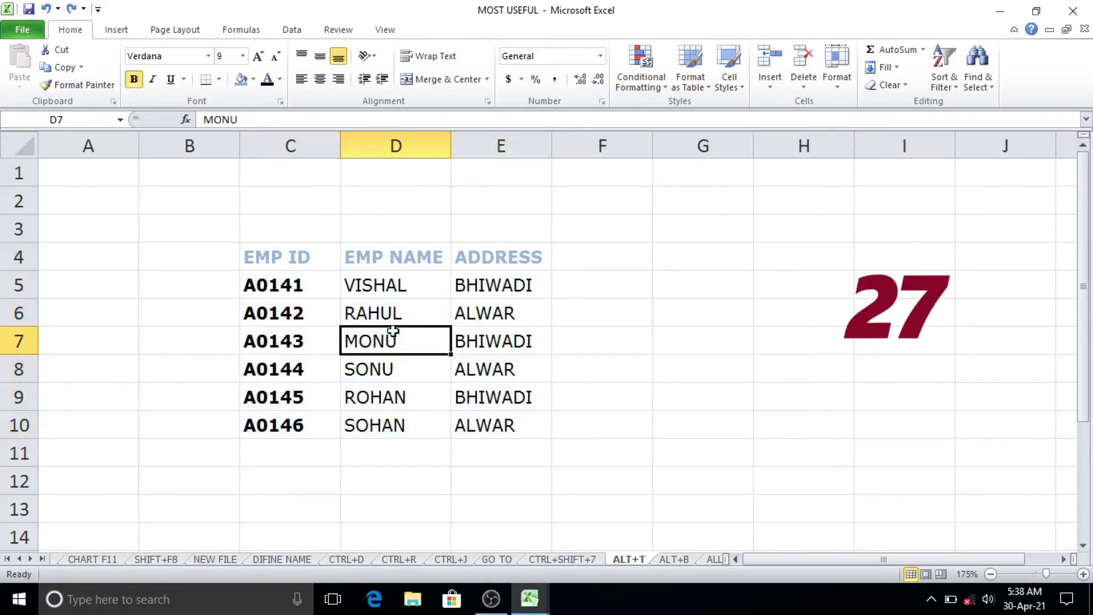
pyautogui.moveTo(306, 268); pyautogui.dragTo(493, 425)
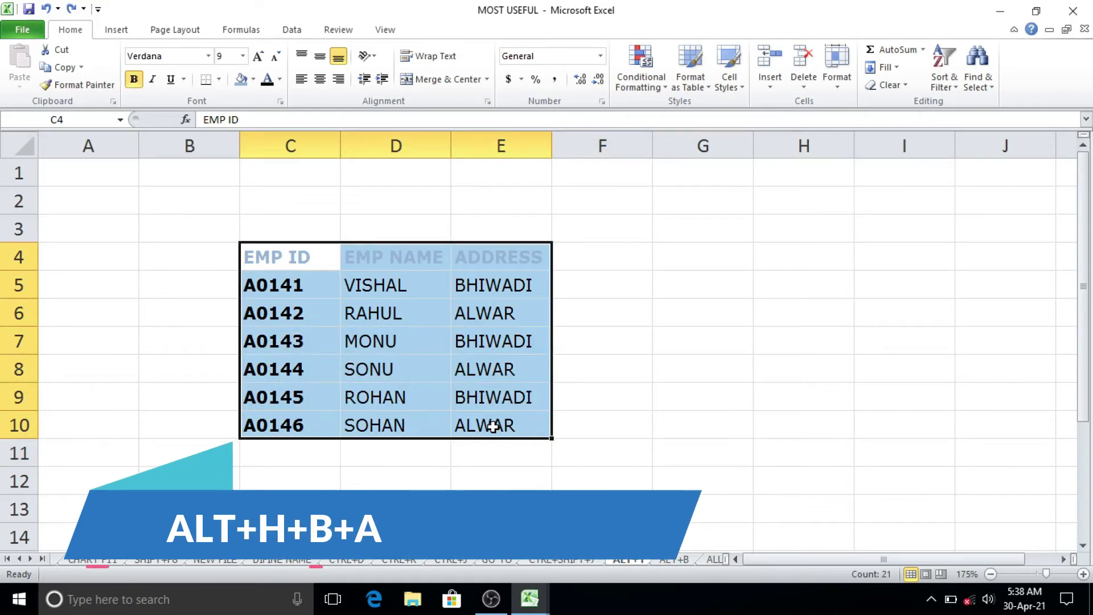
pyautogui.press('alt')
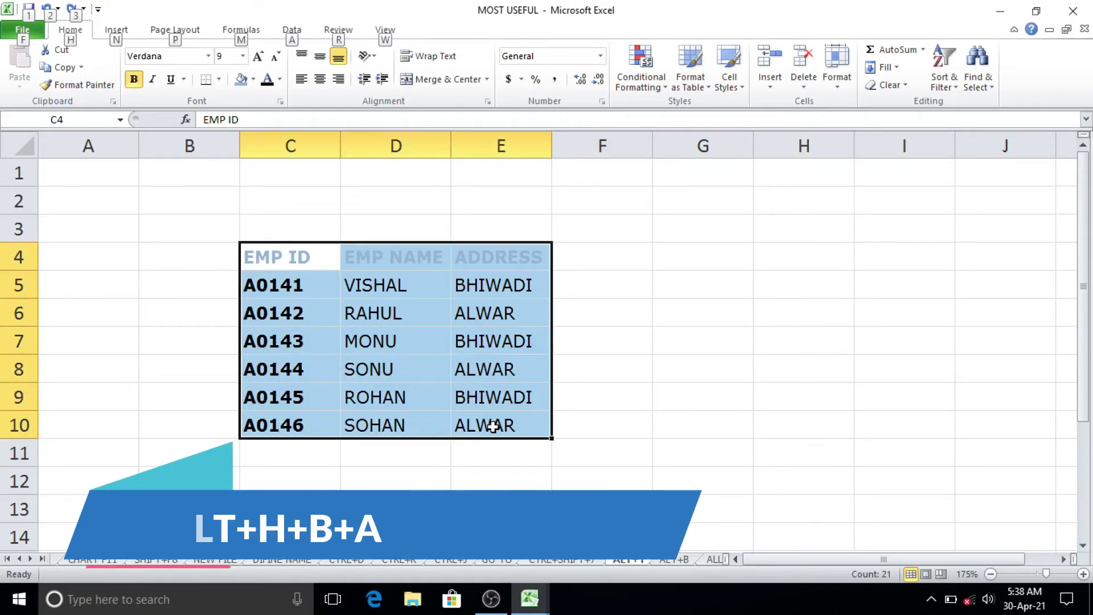
pyautogui.press('h')
pyautogui.press('b')
pyautogui.press('a')
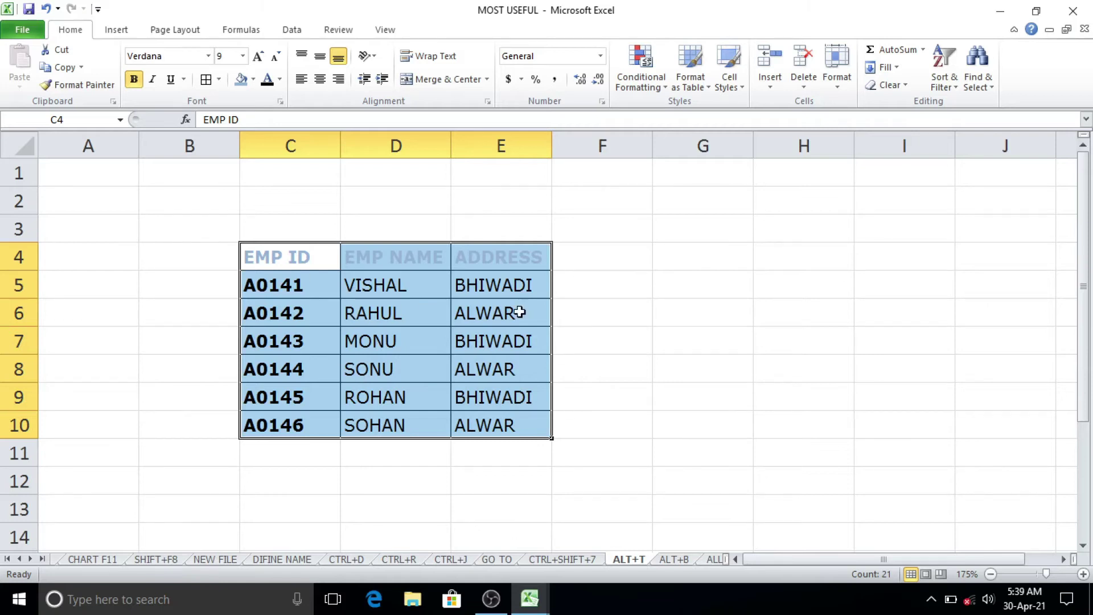
pyautogui.click(597, 345)
# - Reselect C4:E10 and remove all its borders with Ctrl+Shift+minus
pyautogui.click(478, 434)
pyautogui.click(512, 365)
pyautogui.click(345, 301)
pyautogui.moveTo(290, 269); pyautogui.dragTo(500, 417)
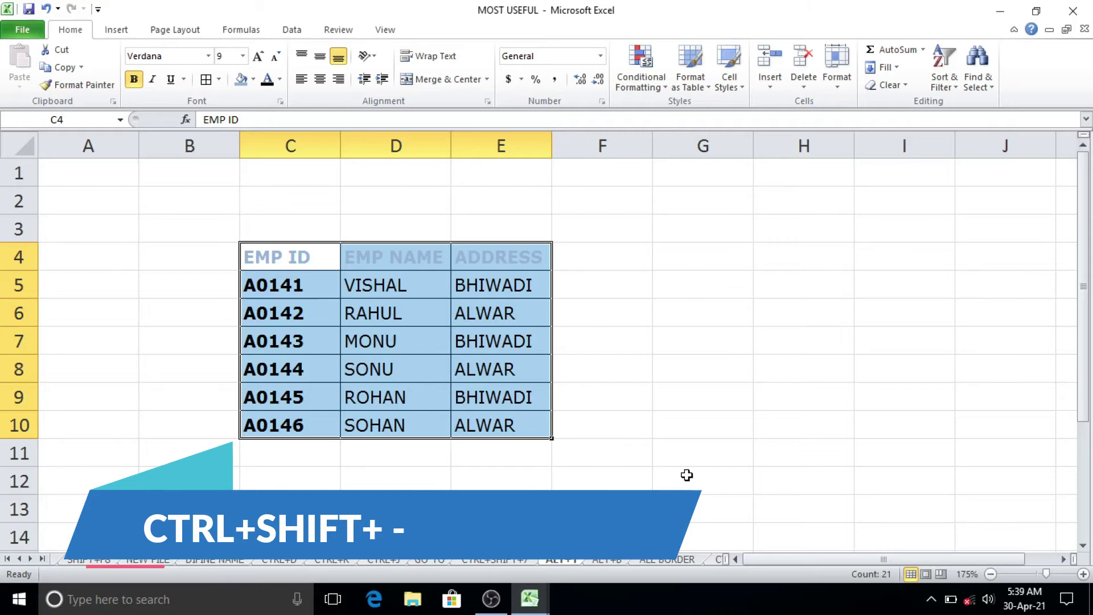
pyautogui.hotkey('ctrl', 'shift', '-')
pyautogui.click(699, 418)
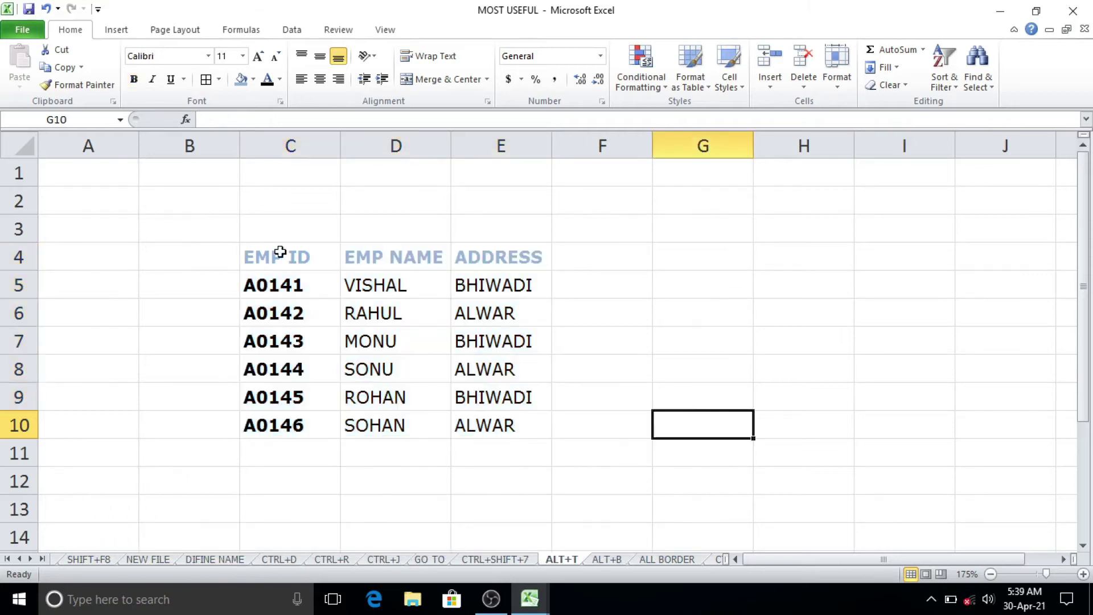
pyautogui.moveTo(283, 246); pyautogui.dragTo(495, 426)
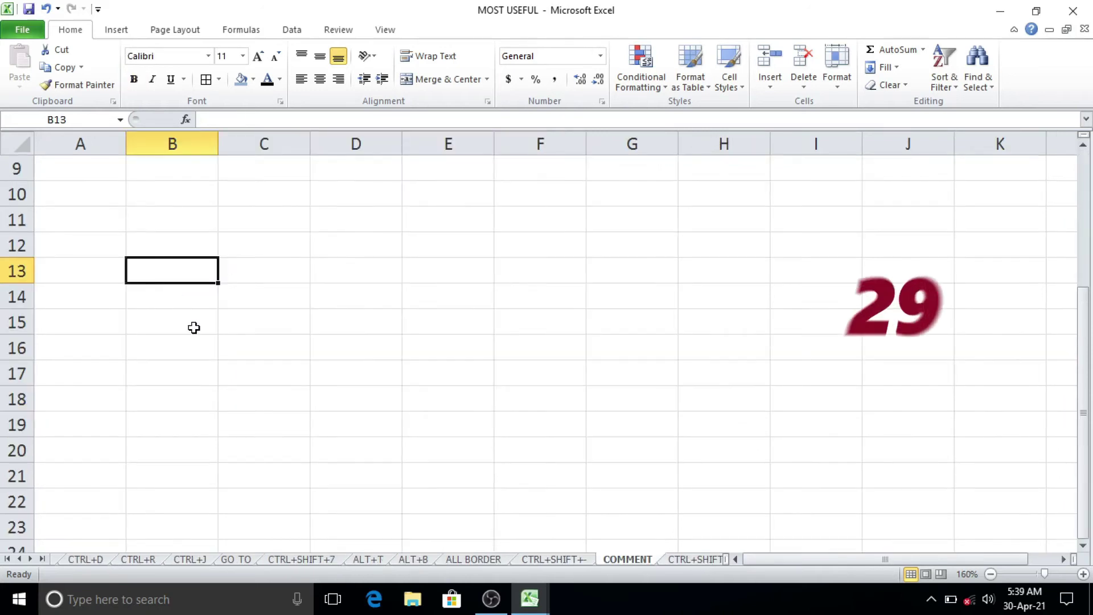
# - Select cell B13 on the COMMENT sheet, glancing at the Review tab before returning to Home
pyautogui.click(193, 324)
pyautogui.click(188, 270)
pyautogui.click(211, 306)
pyautogui.click(192, 275)
pyautogui.click(241, 325)
pyautogui.click(182, 273)
pyautogui.click(328, 33)
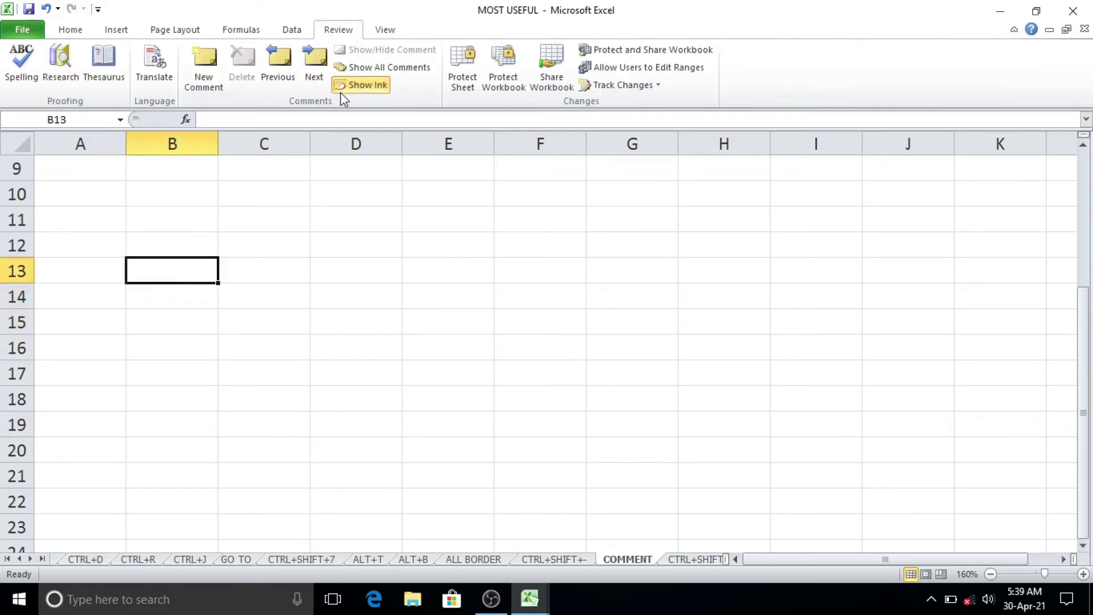
pyautogui.click(81, 31)
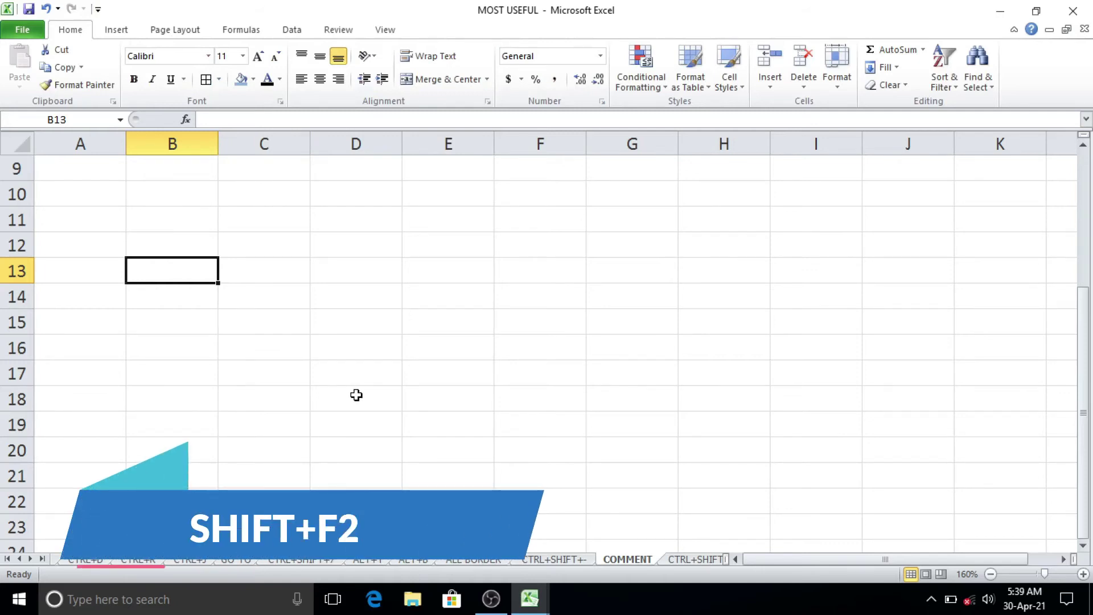
# - Add a comment to B13 reading 'ENTER YOUR SALRAY', then go to the CTRL+SHIFT+O sheet
pyautogui.hotkey('shift', 'F2')
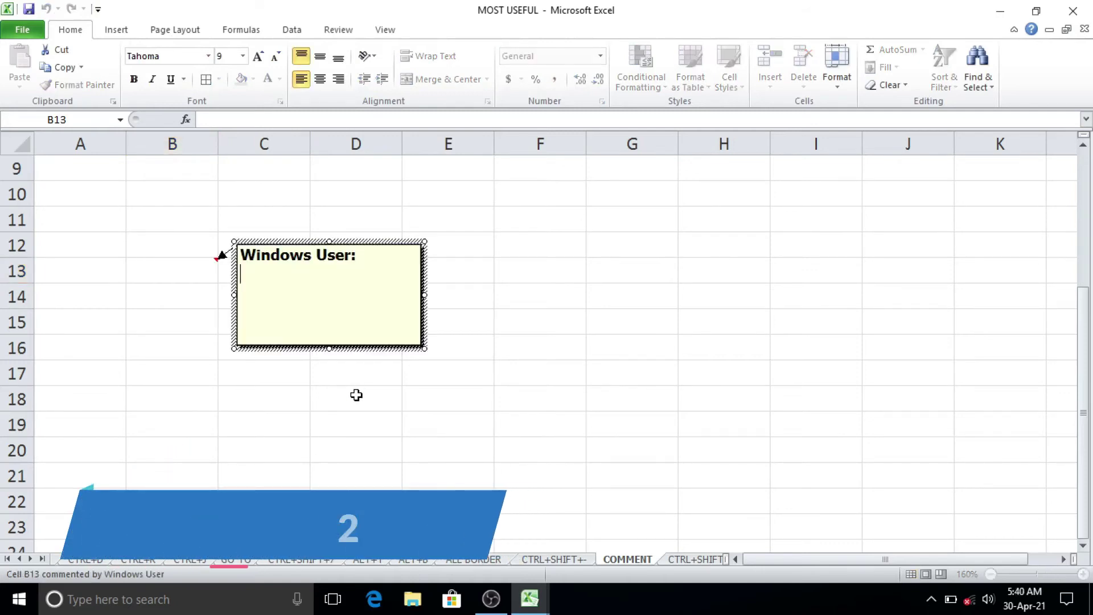
pyautogui.write('ENTER YOUR SALRAY')
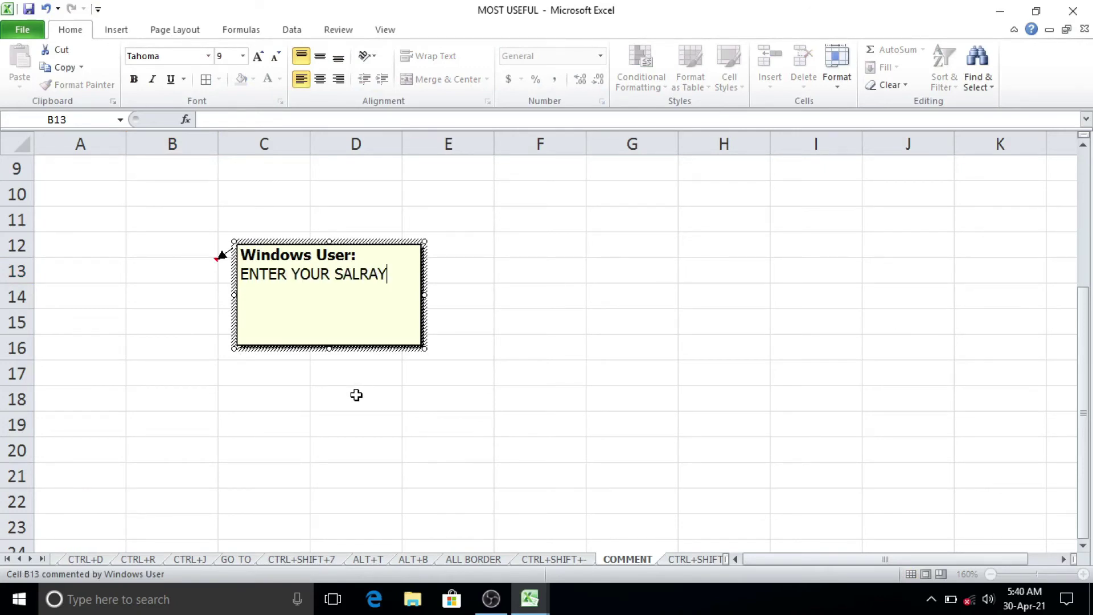
pyautogui.click(699, 564)
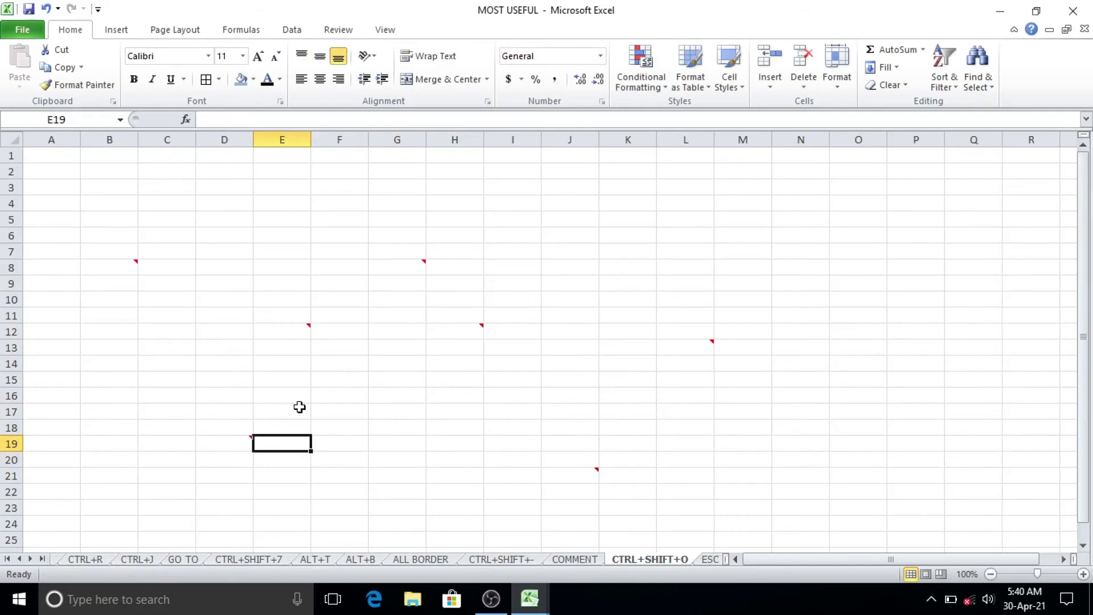
# - Select all commented cells with Ctrl+Shift+O, Clear Comments, then go to ESC sheet's D2
pyautogui.moveTo(111, 220); pyautogui.dragTo(658, 475)
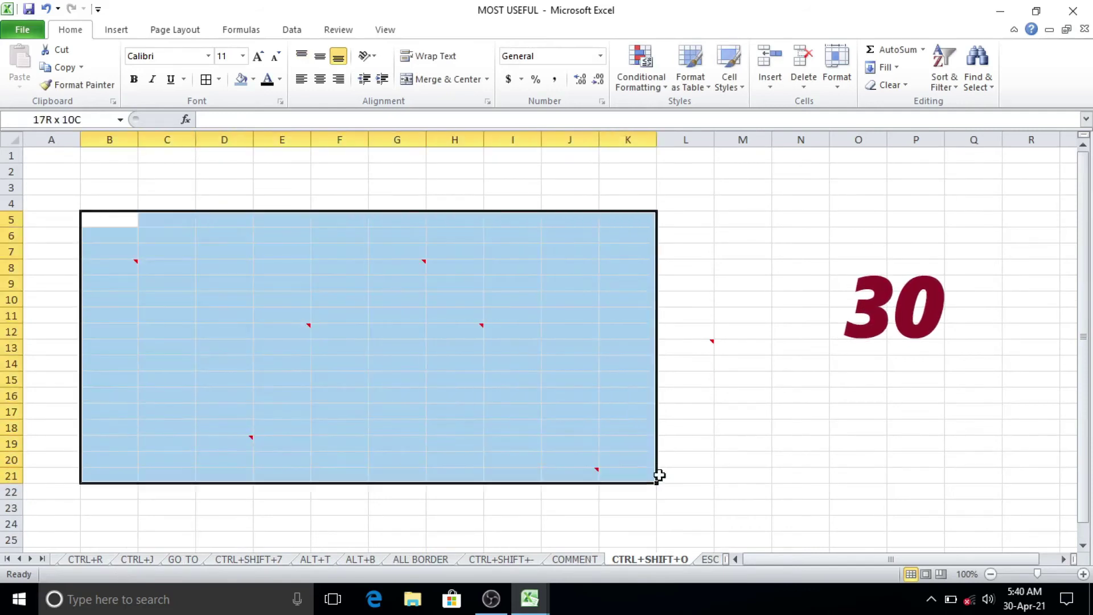
pyautogui.click(447, 430)
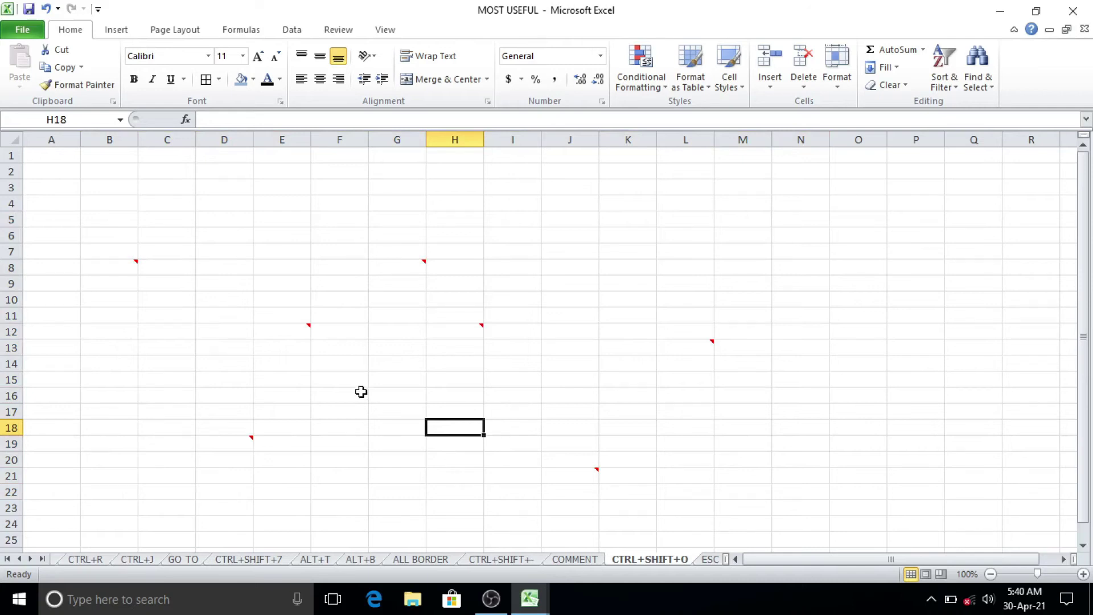
pyautogui.hotkey('ctrl', 'shift', 'o')
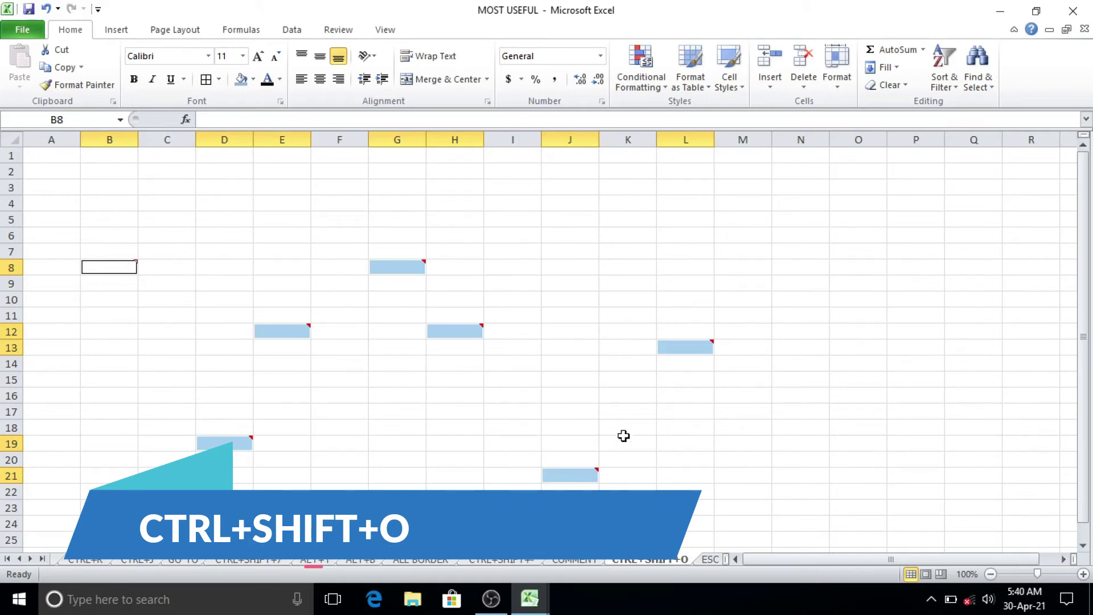
pyautogui.click(905, 86)
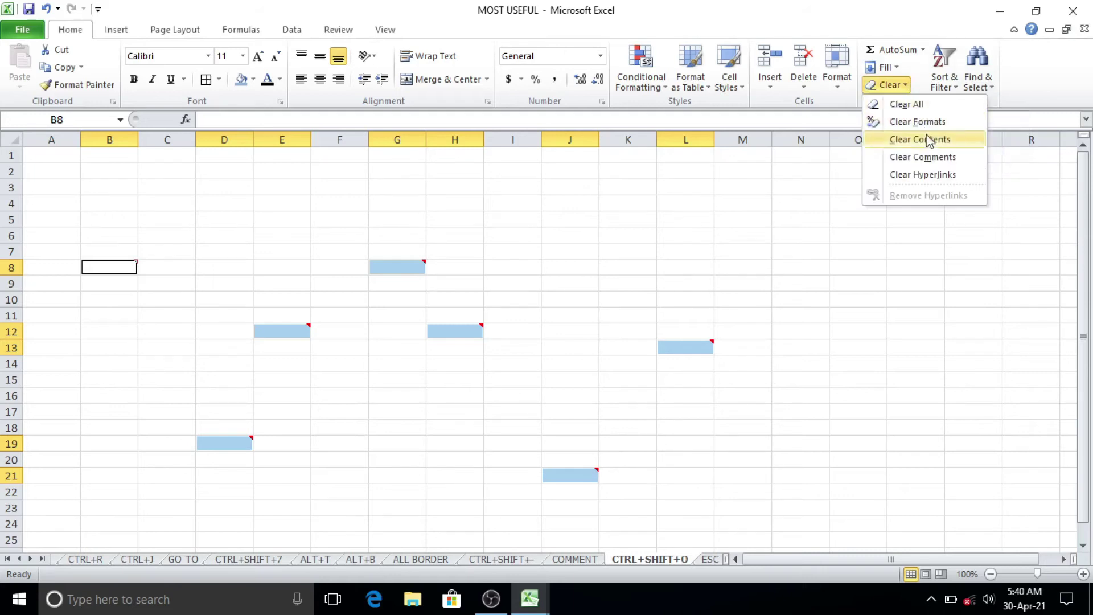
pyautogui.click(931, 156)
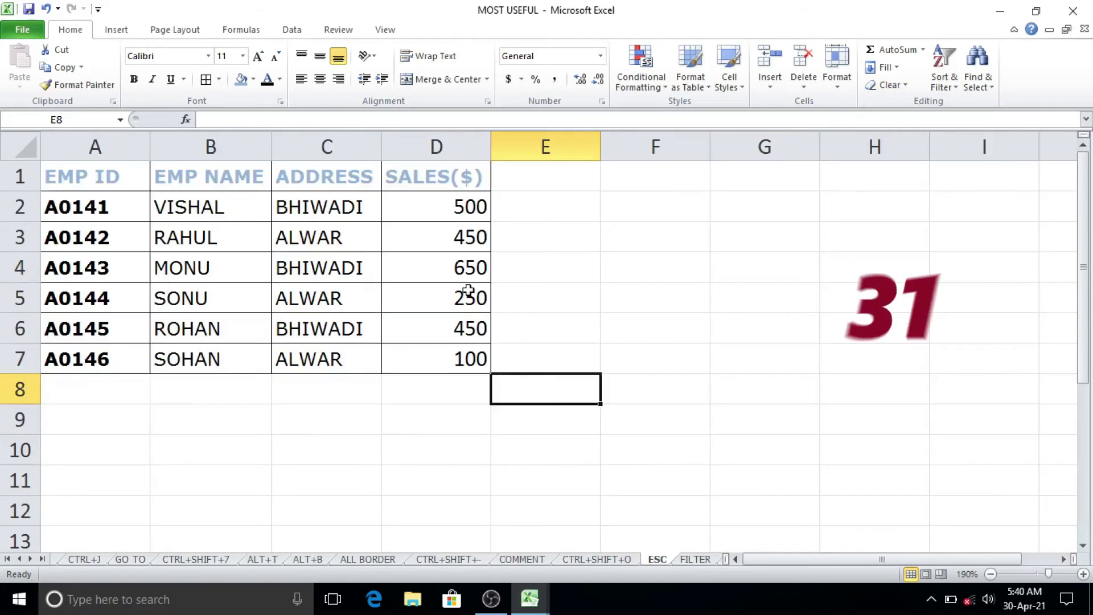
pyautogui.click(467, 291)
pyautogui.click(460, 208)
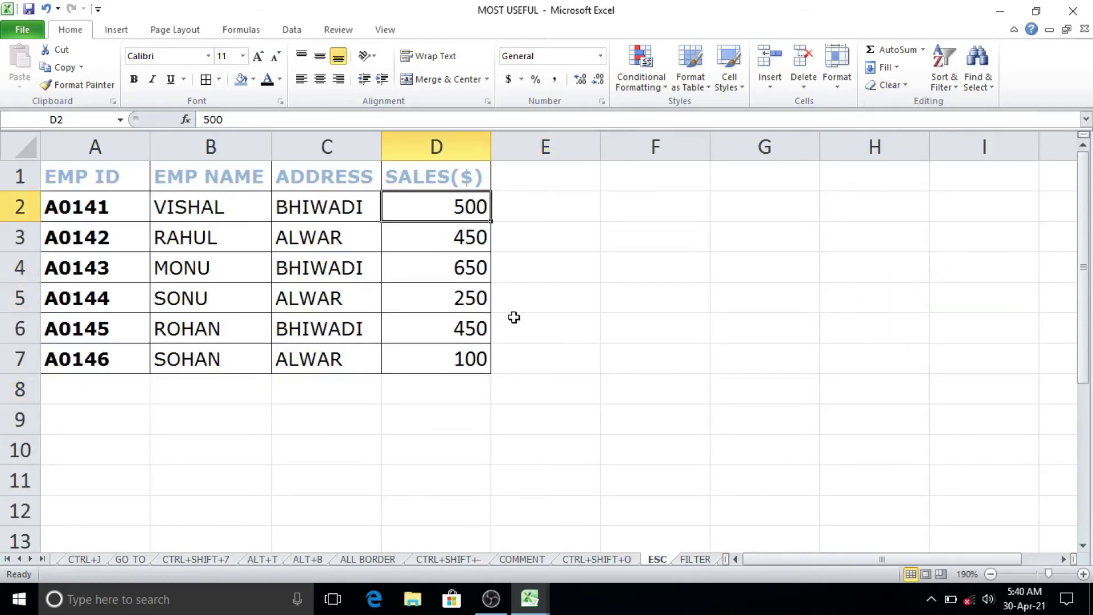
# - Type 5465 in D2 but cancel with Esc so it keeps 500, then Ctrl+Page Down
pyautogui.write('5465')
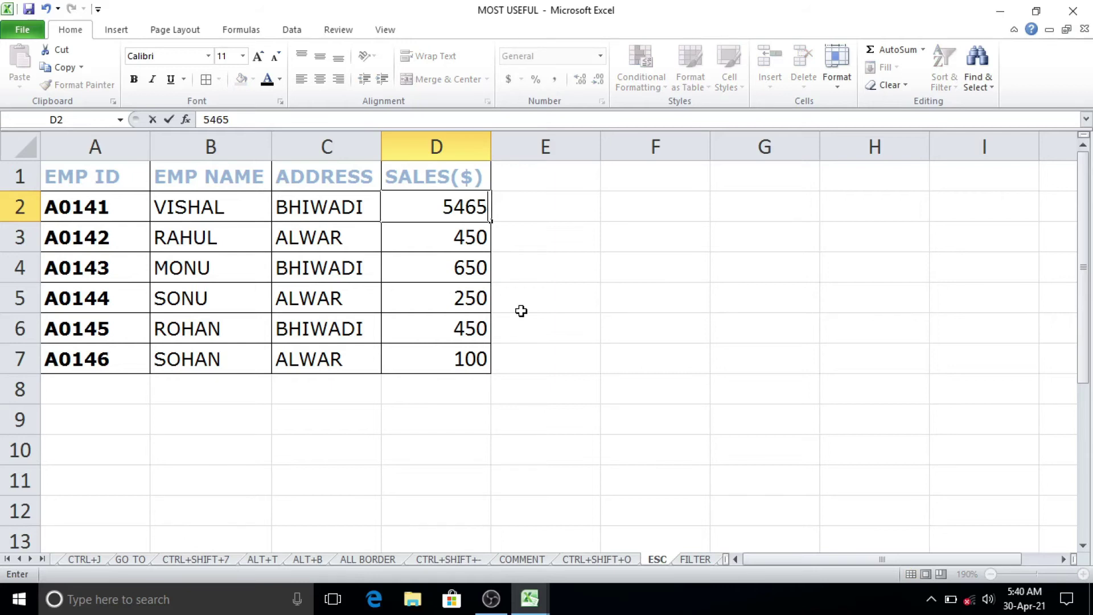
pyautogui.press('Escape')
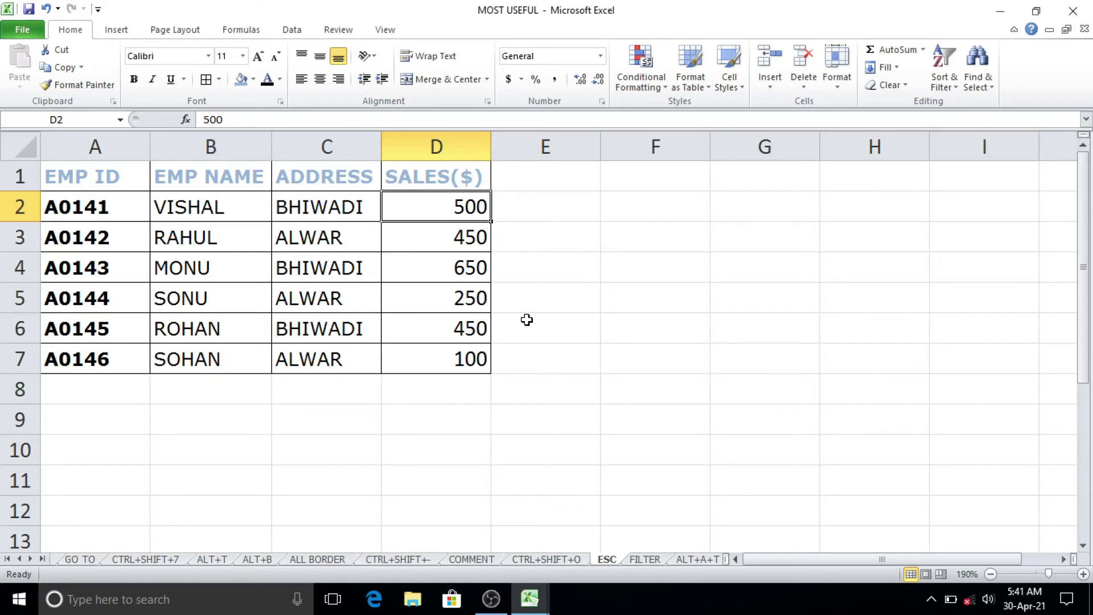
pyautogui.hotkey('ctrl', 'pagedown')
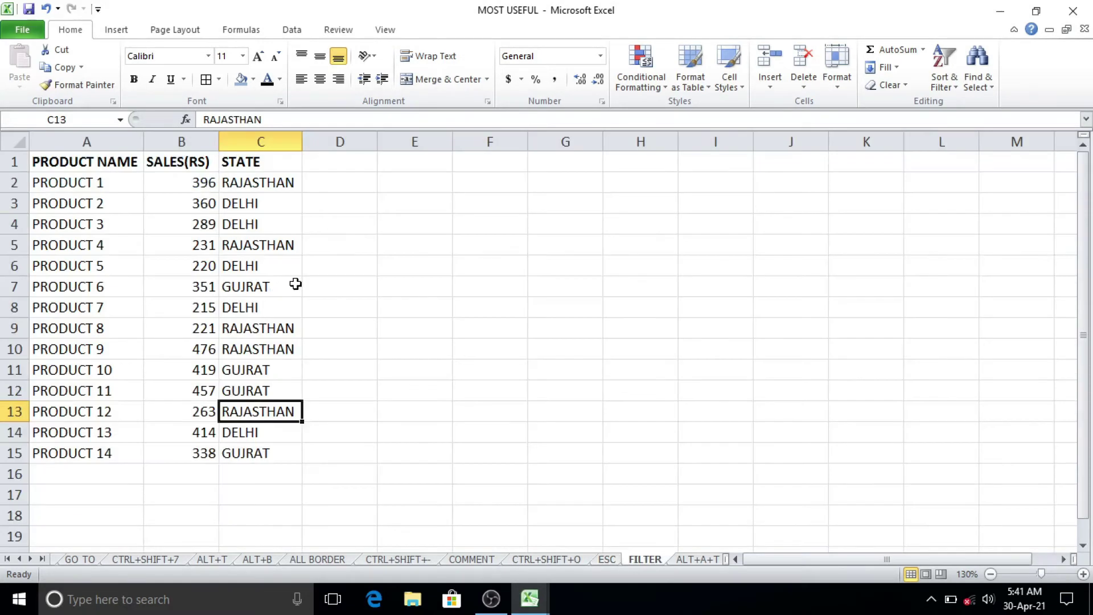
# - Turn on filtering with Ctrl+Shift+L and filter the STATE column to DELHI only
pyautogui.click(337, 280)
pyautogui.click(261, 243)
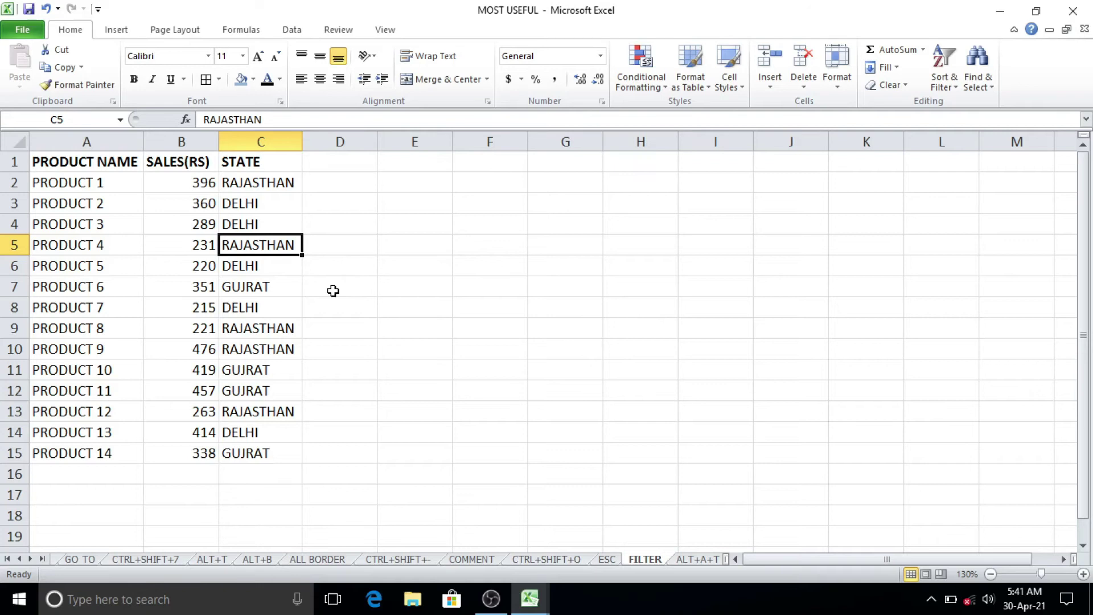
pyautogui.click(261, 287)
pyautogui.click(258, 226)
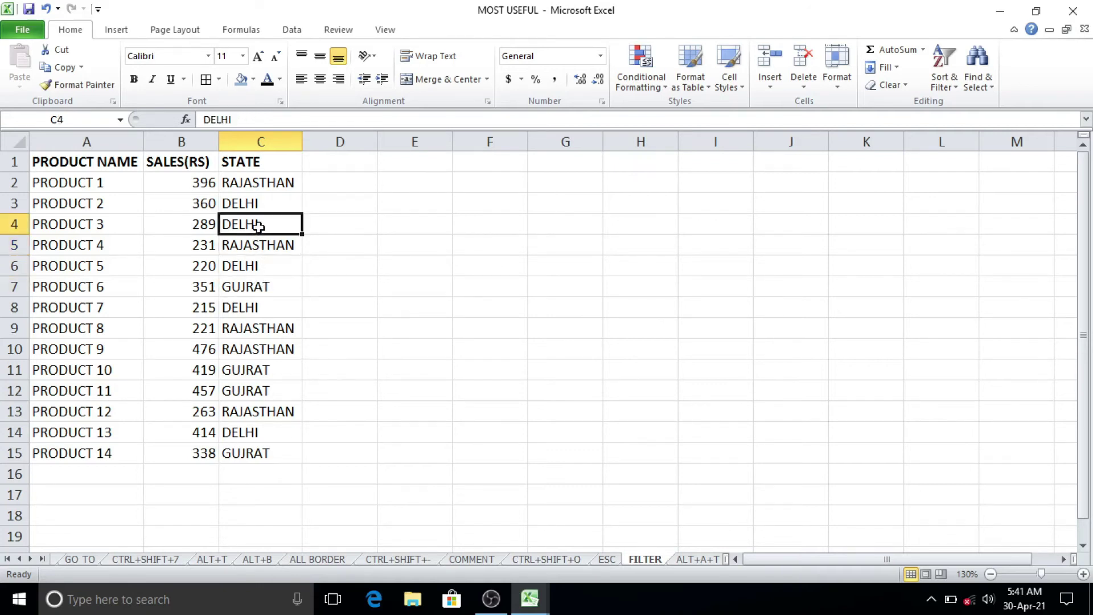
pyautogui.click(190, 283)
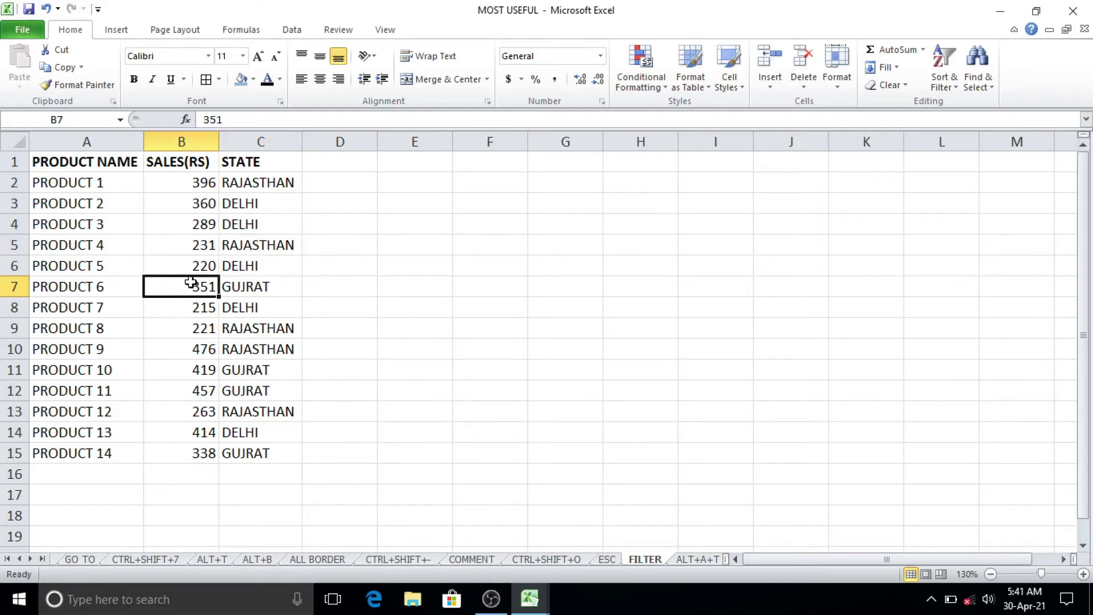
pyautogui.hotkey('ctrl', 'shift', 'l')
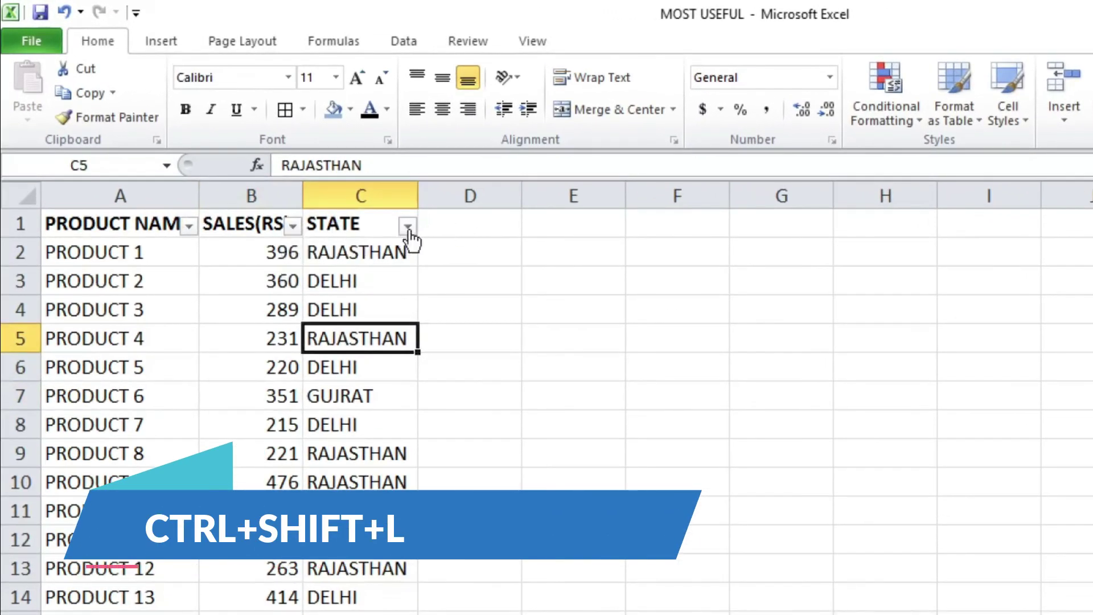
pyautogui.click(407, 226)
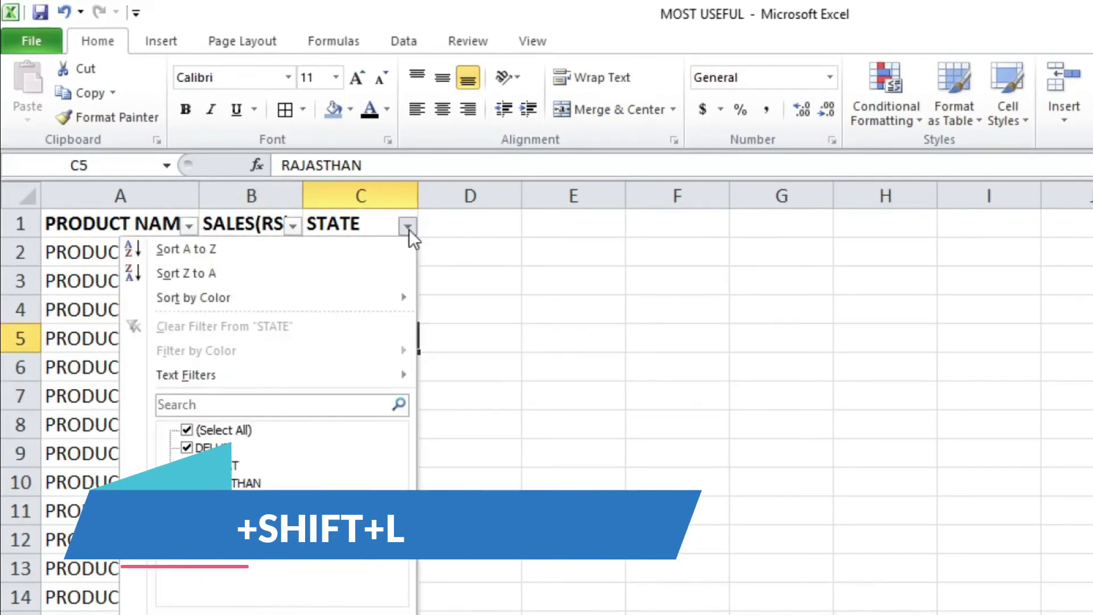
pyautogui.click(186, 430)
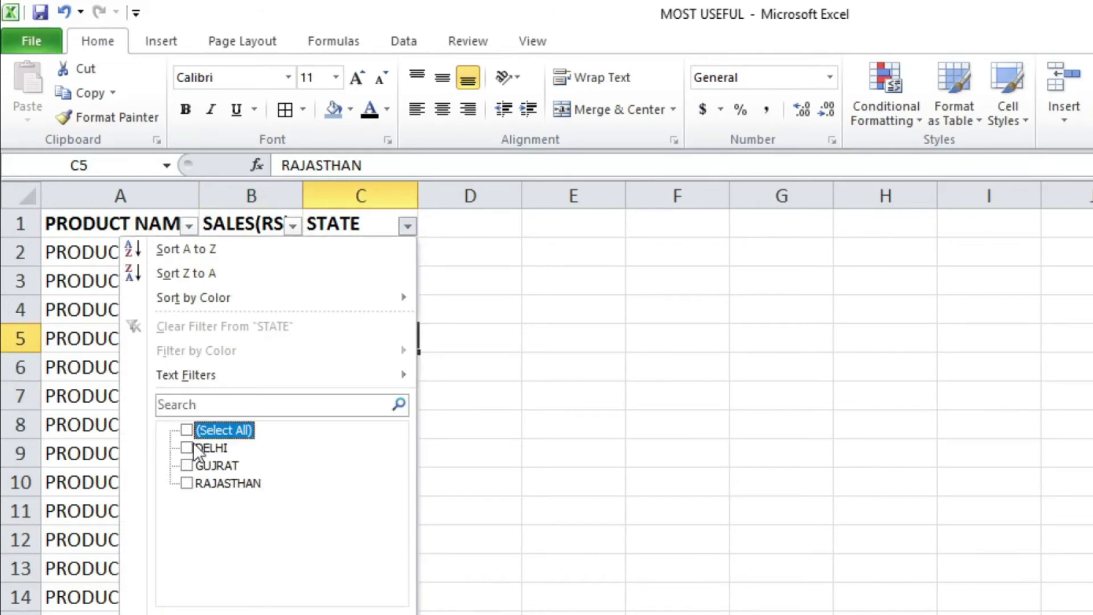
pyautogui.click(192, 448)
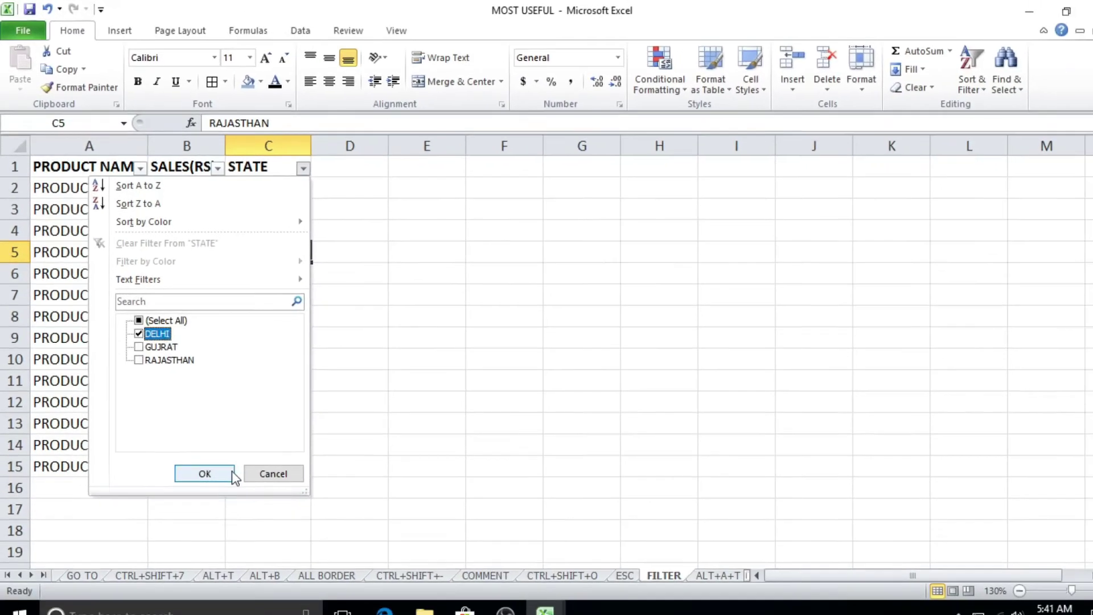
pyautogui.click(228, 475)
# - Check the DELHI rows, then clear filtering with Alt+A+T so all 14 rows return
pyautogui.click(347, 303)
pyautogui.moveTo(270, 175); pyautogui.dragTo(265, 263)
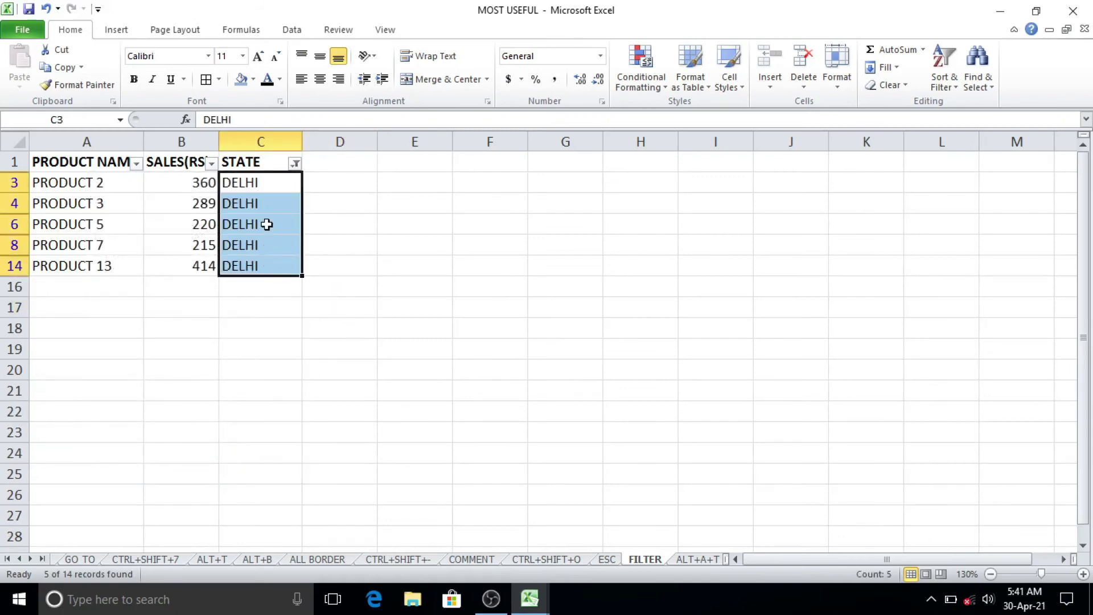
pyautogui.click(295, 163)
pyautogui.click(257, 455)
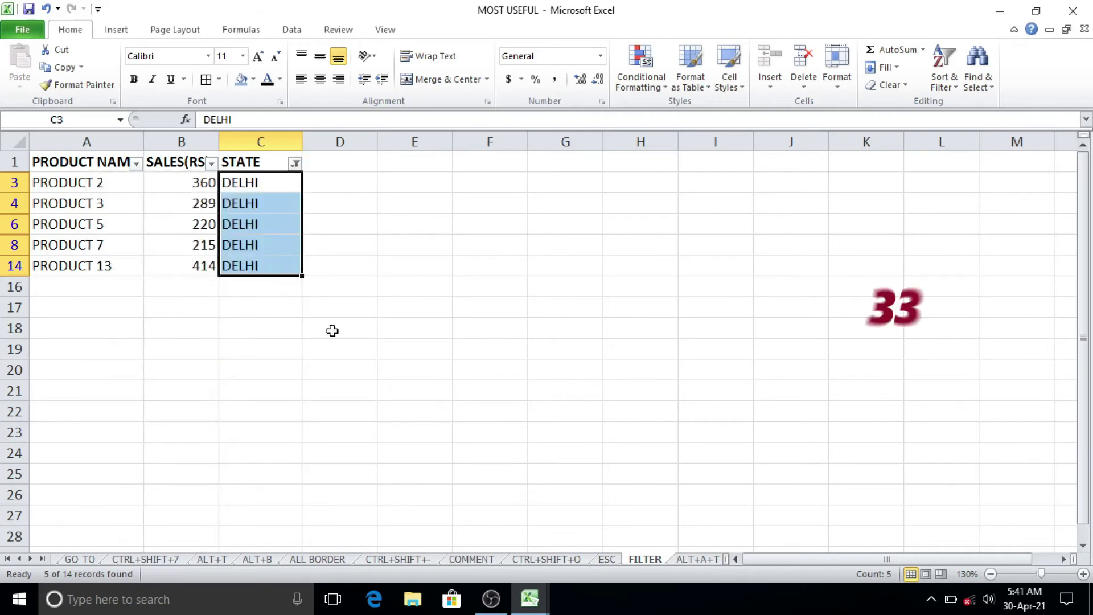
pyautogui.click(261, 243)
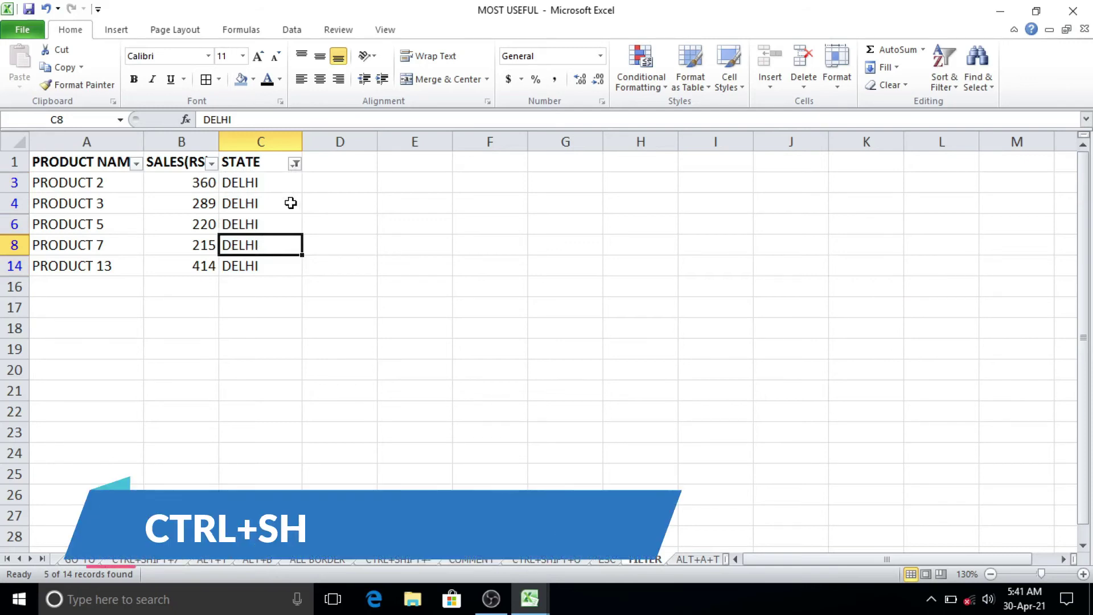
pyautogui.hotkey('ctrl', 'shift', 'l')
pyautogui.hotkey('ctrl', 'z')
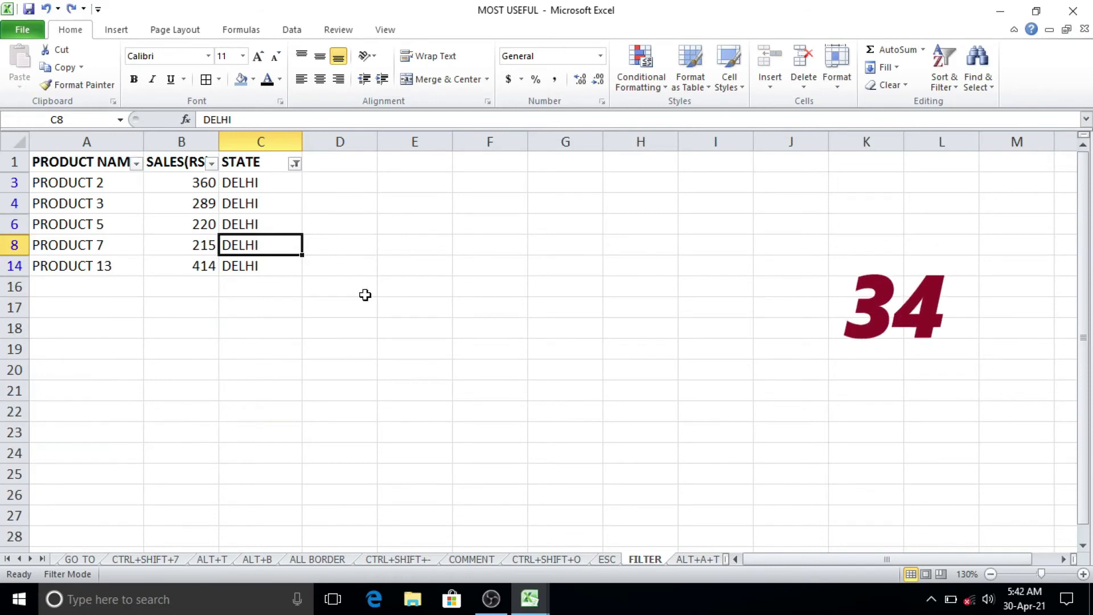
pyautogui.press('alt')
pyautogui.press('a')
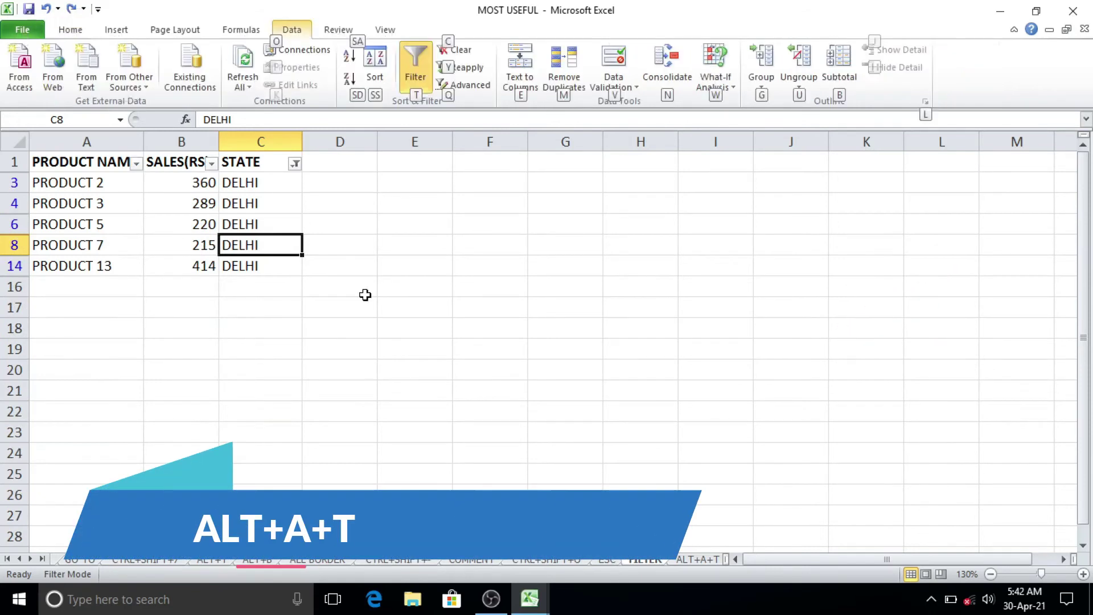
pyautogui.press('t')
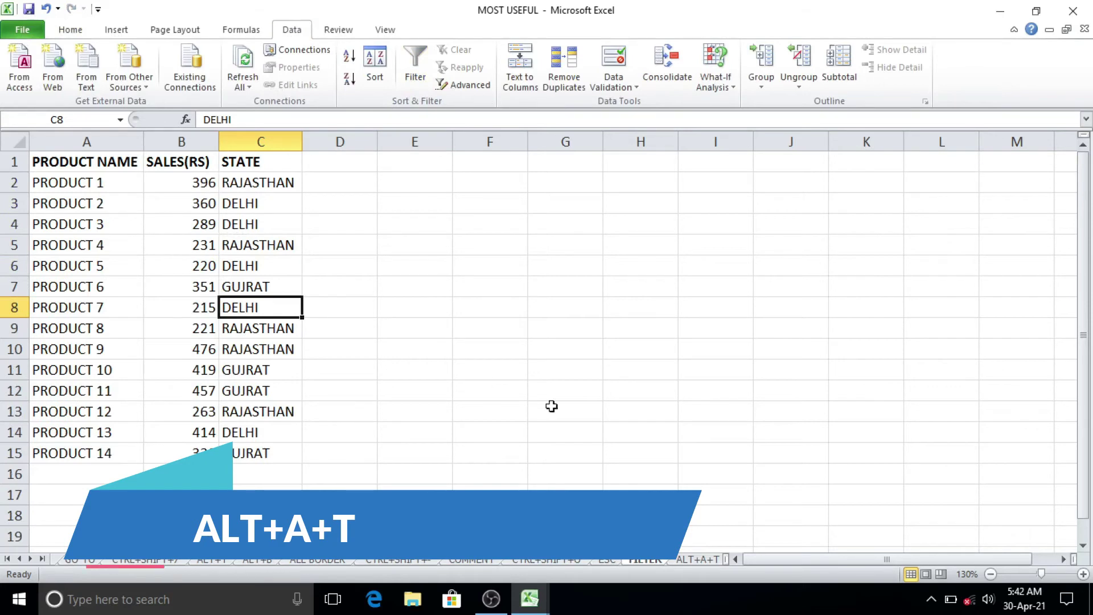
# - Show the Page Layout tab with Alt+P on the ALT sheet, then pick HYPERLINK sheet's C12
pyautogui.click(703, 560)
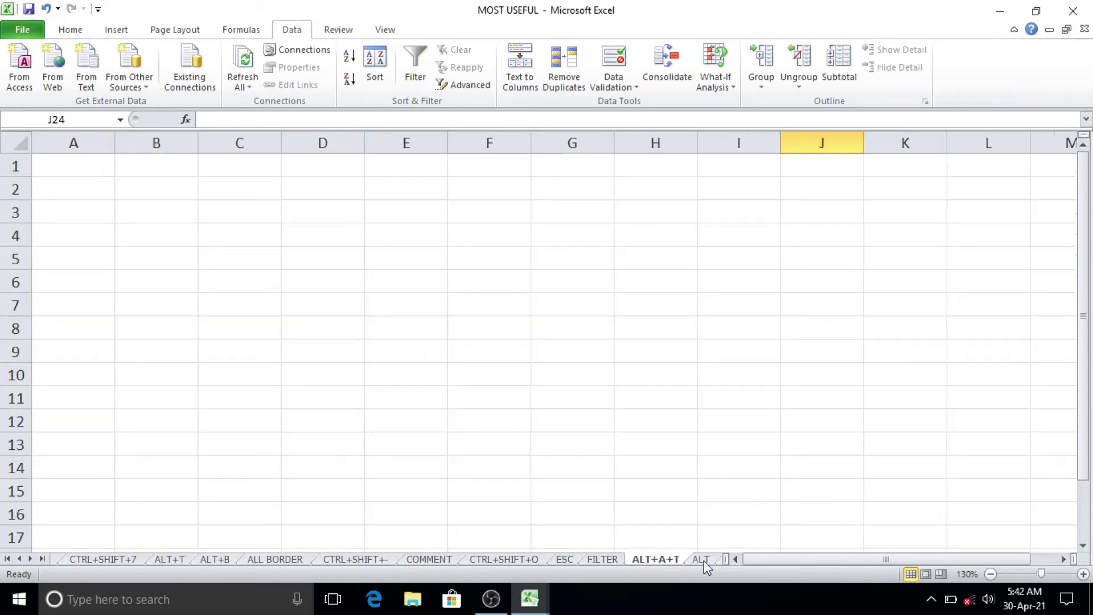
pyautogui.click(703, 560)
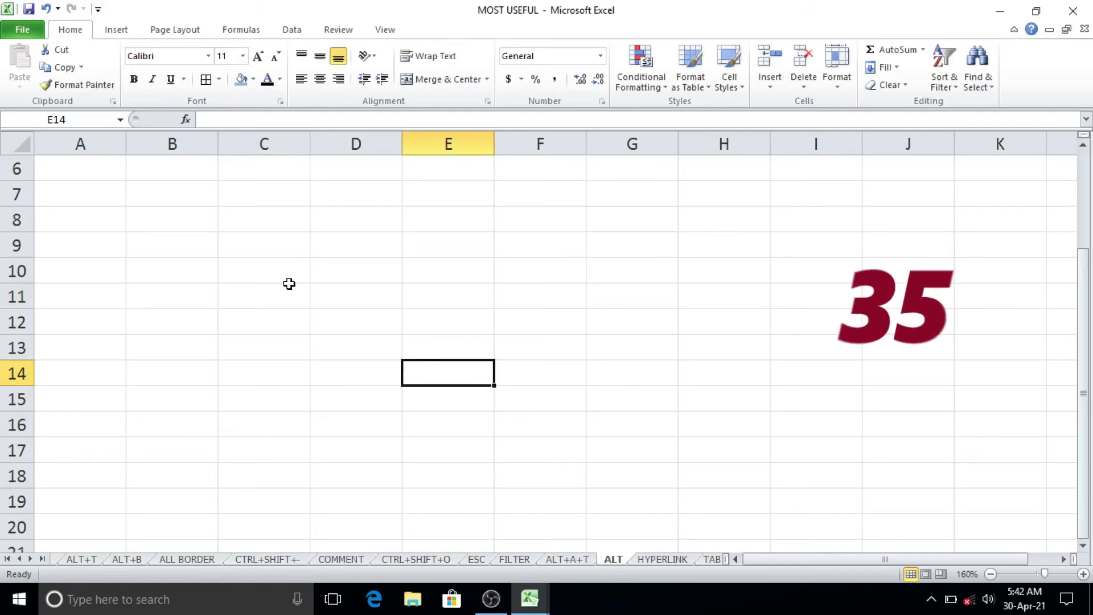
pyautogui.press('alt')
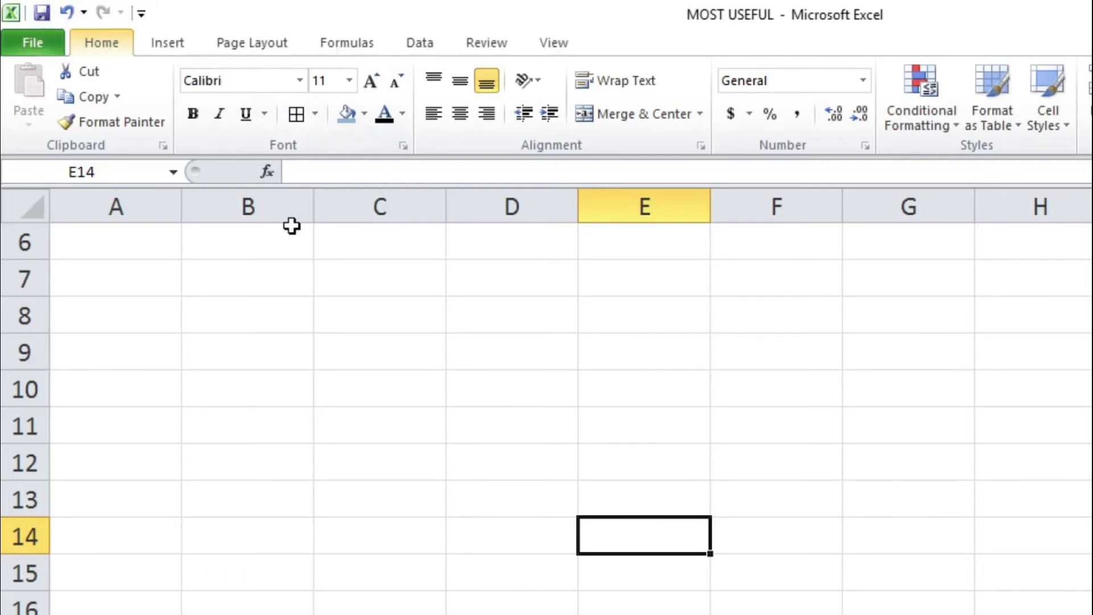
pyautogui.hotkey('alt', 'p')
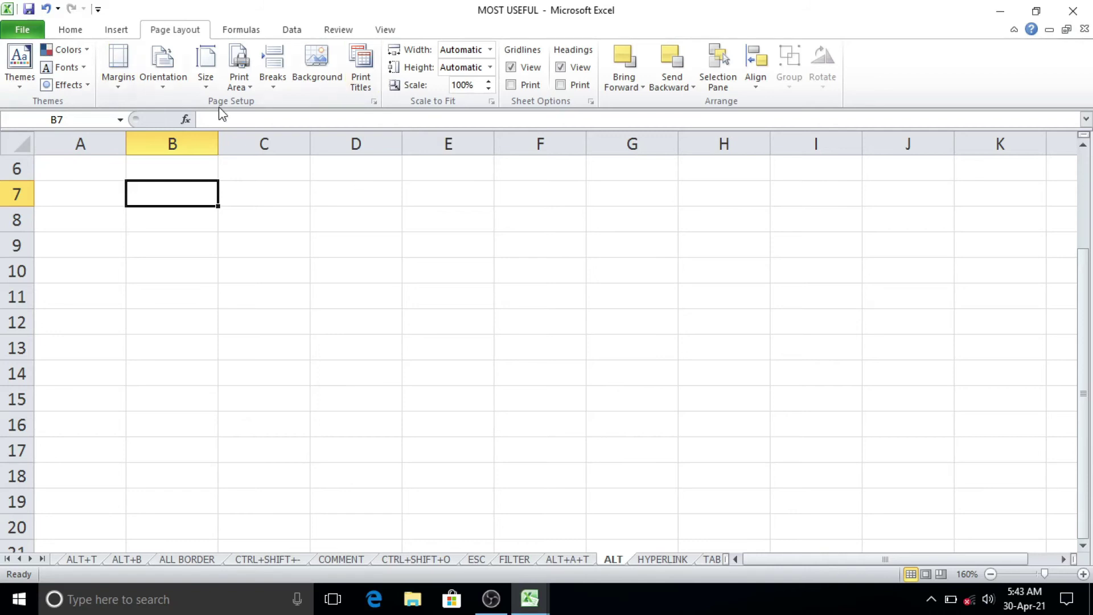
pyautogui.click(660, 559)
pyautogui.click(215, 295)
pyautogui.click(316, 339)
pyautogui.click(275, 324)
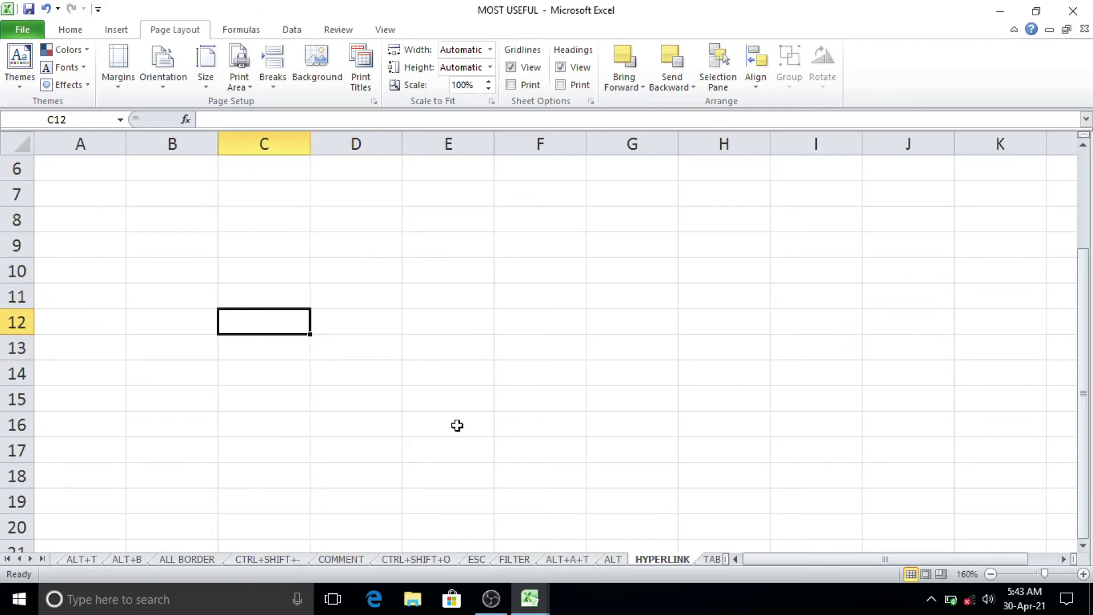
# - Enter 'OPEN DOCUMENT' in C12 and hyperlink it to CUSTUM FORMATE.xlsx with Ctrl+K
pyautogui.write('OPEN DOCUMENT')
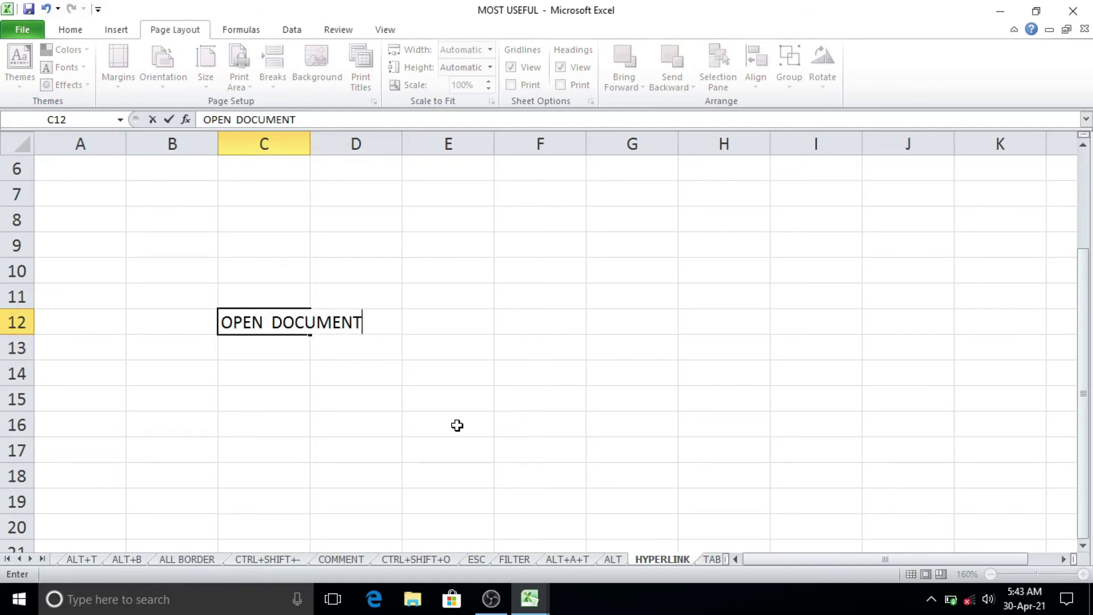
pyautogui.click(447, 407)
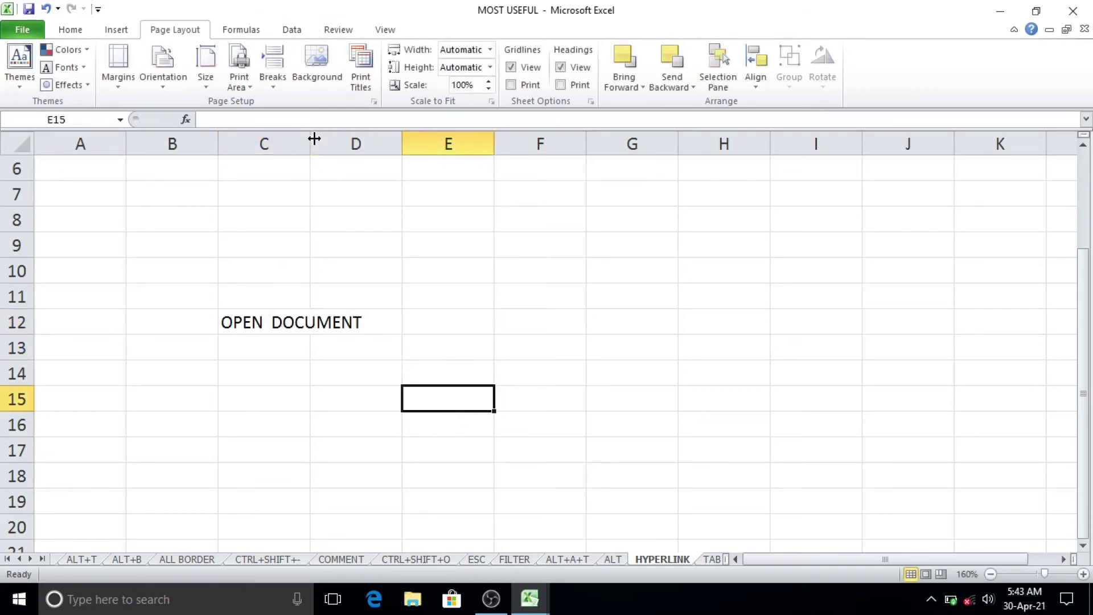
pyautogui.click(295, 319)
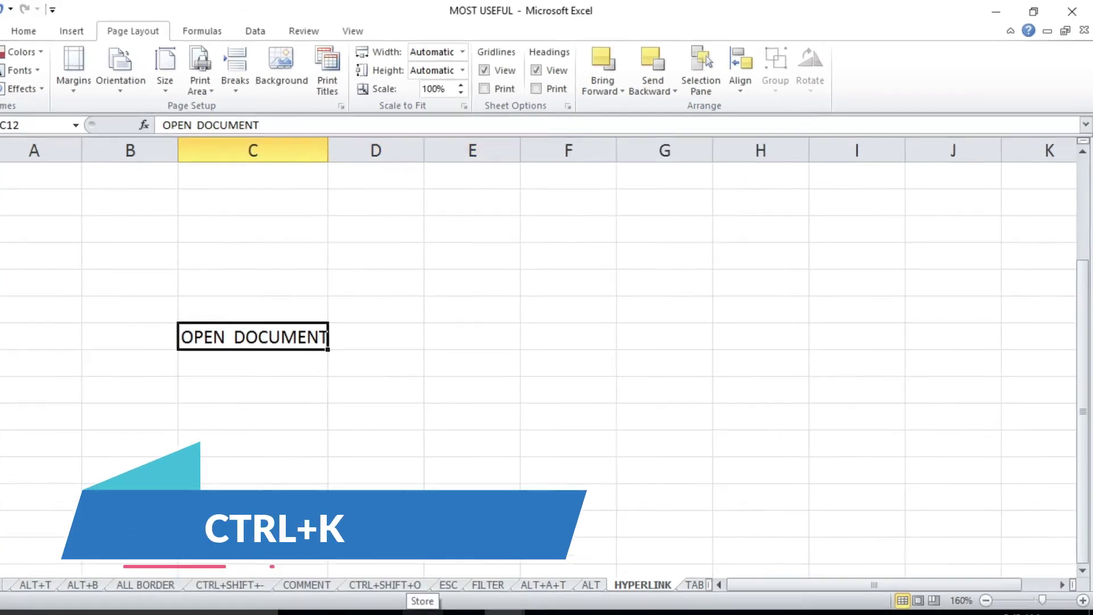
pyautogui.hotkey('ctrl', 'k')
pyautogui.click(427, 335)
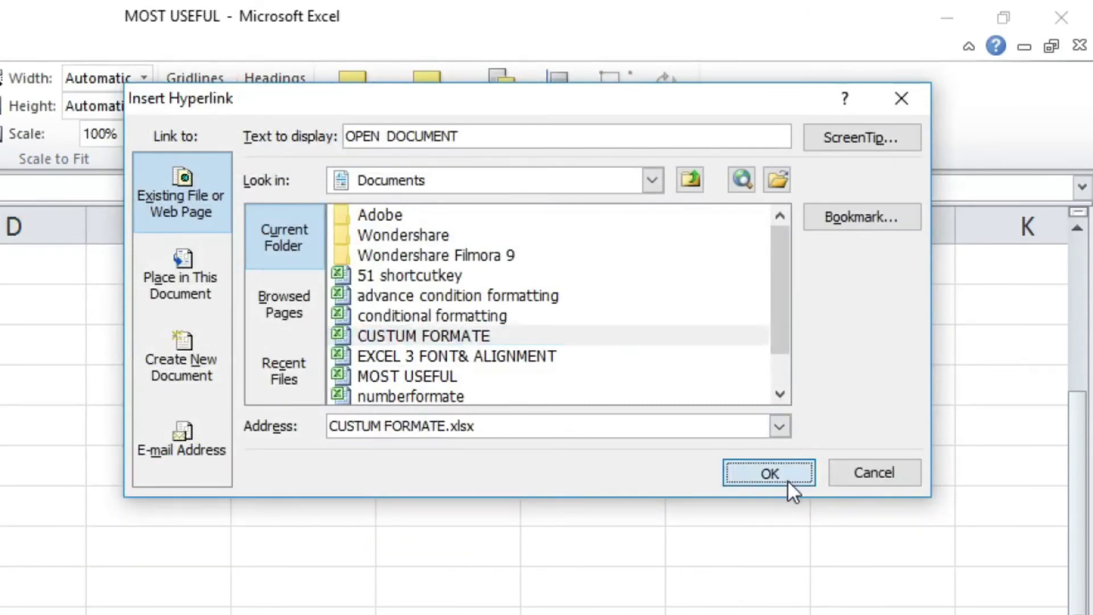
pyautogui.click(785, 479)
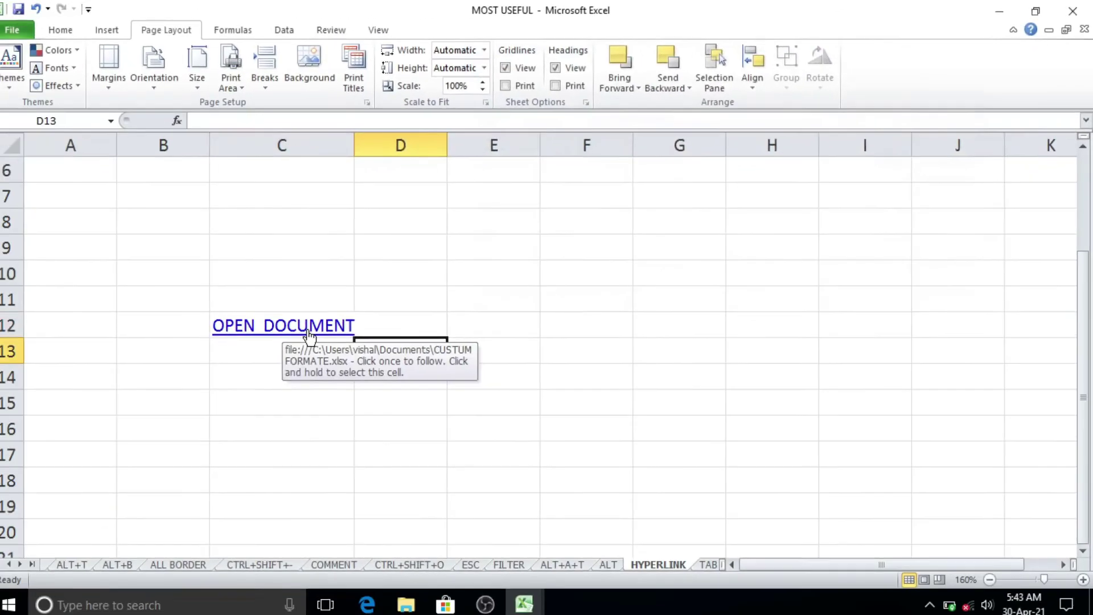
# - Follow the link to open CUSTUM FORMATE, view Sheet4, then return to MOST USEFUL
pyautogui.click(317, 326)
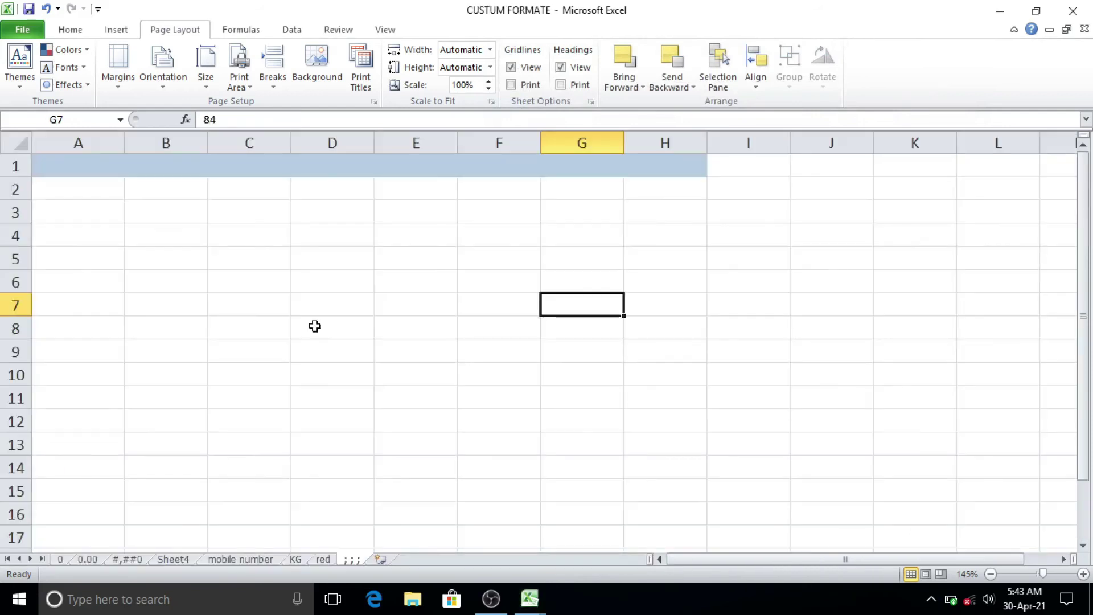
pyautogui.click(173, 559)
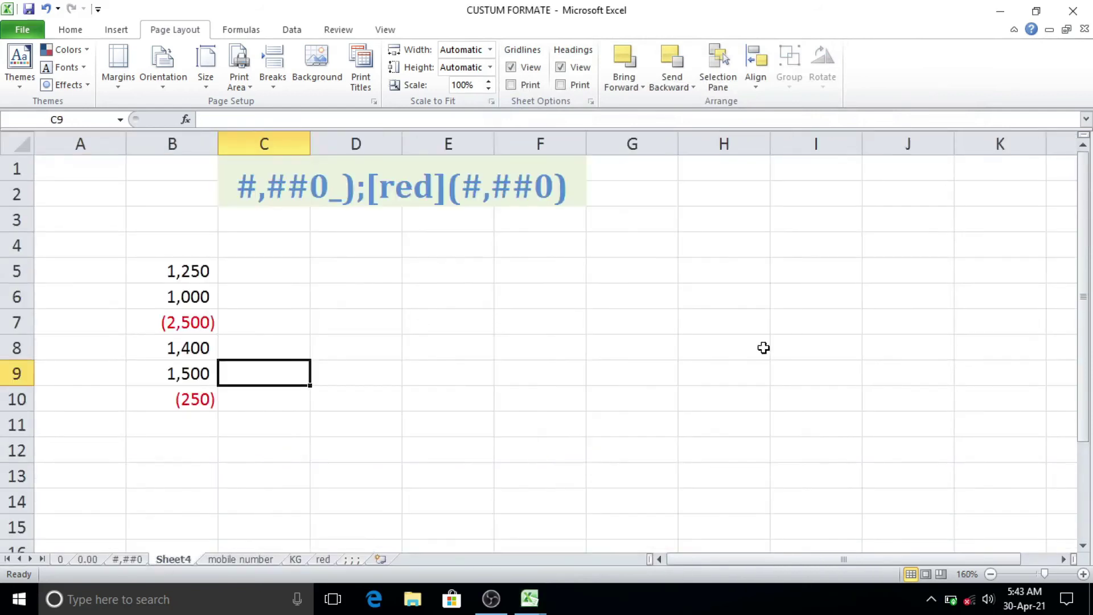
pyautogui.hotkey('ctrl', 'Tab')
pyautogui.click(434, 391)
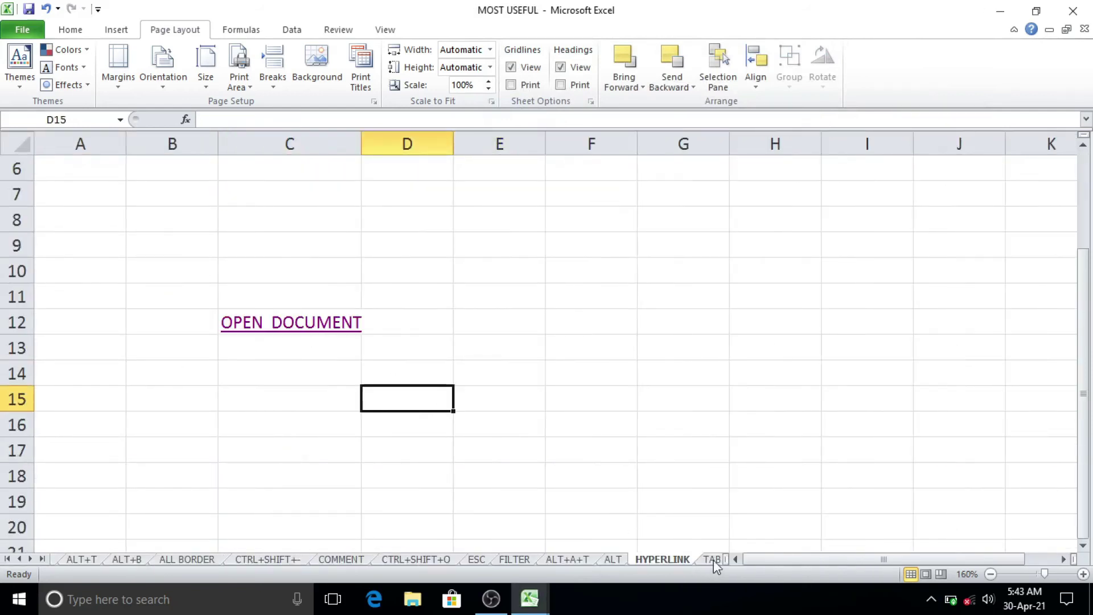
pyautogui.click(711, 559)
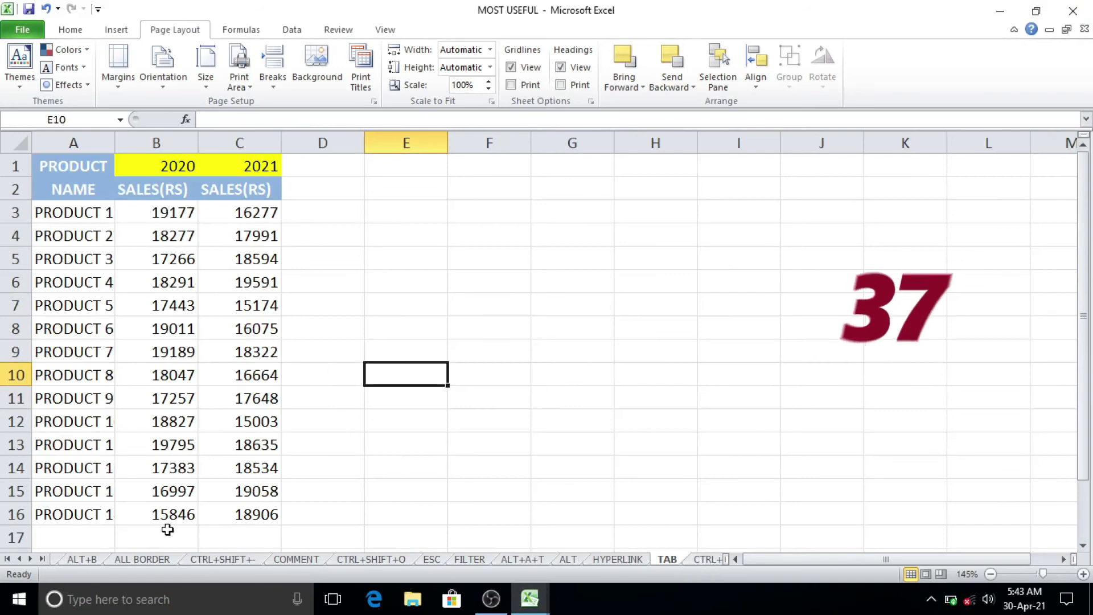
# - Try accepting =SUM from the suggestions in B17, then clear it
pyautogui.scroll(-1, 167, 529)
pyautogui.click(182, 476)
pyautogui.scroll(1, 227, 473)
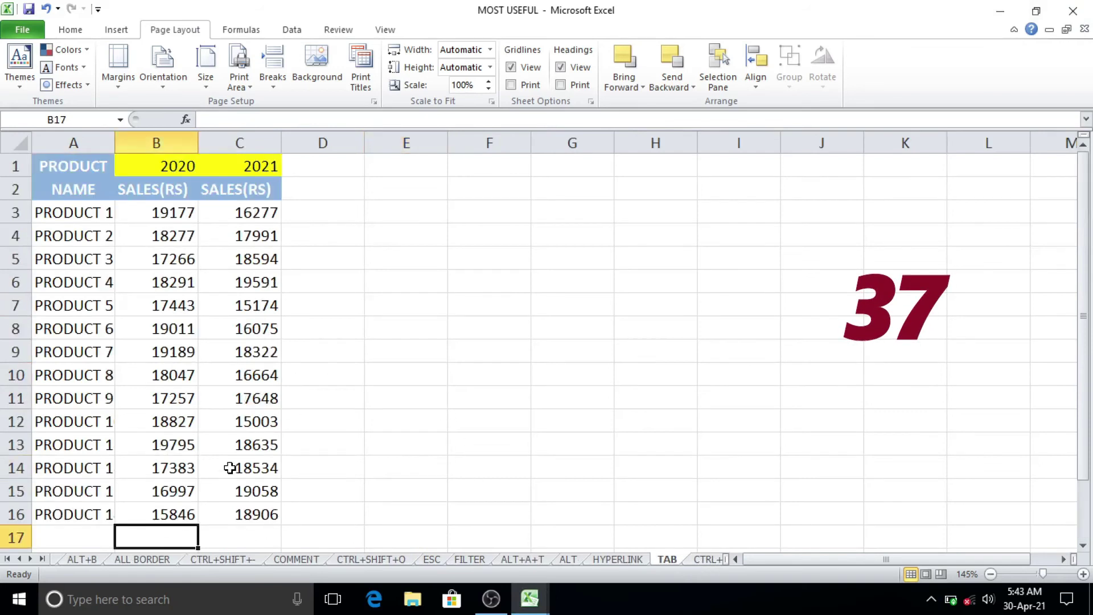
pyautogui.write('=')
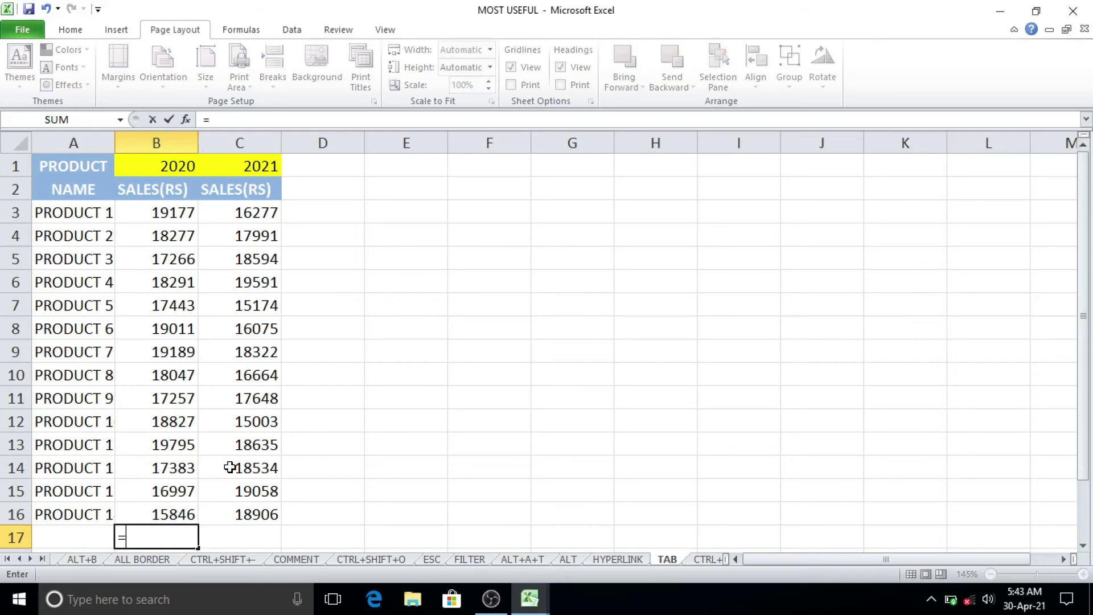
pyautogui.write('SU')
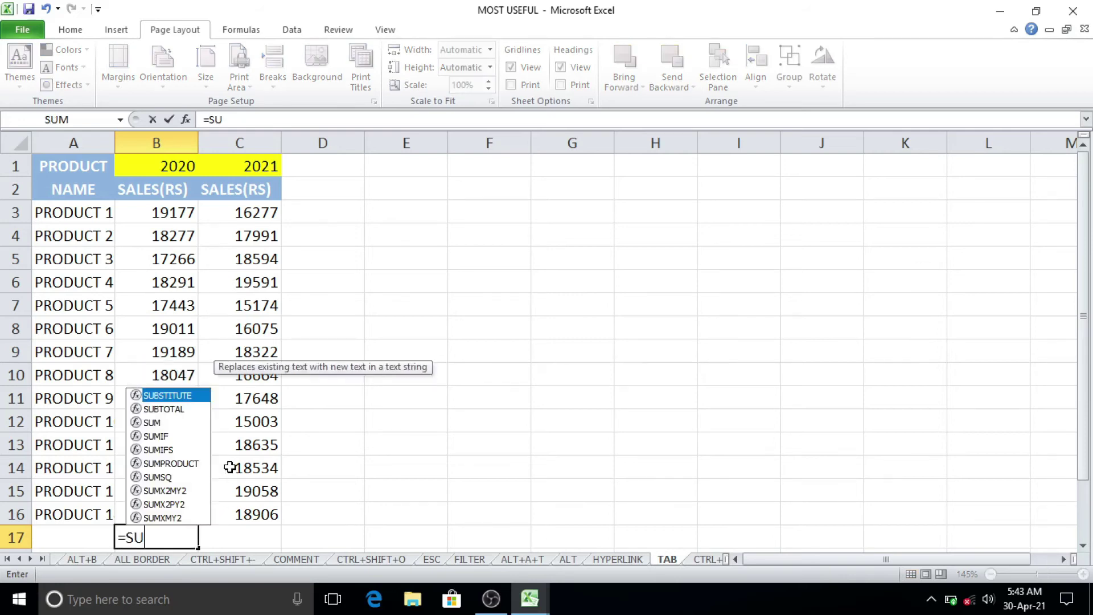
pyautogui.write('M(')
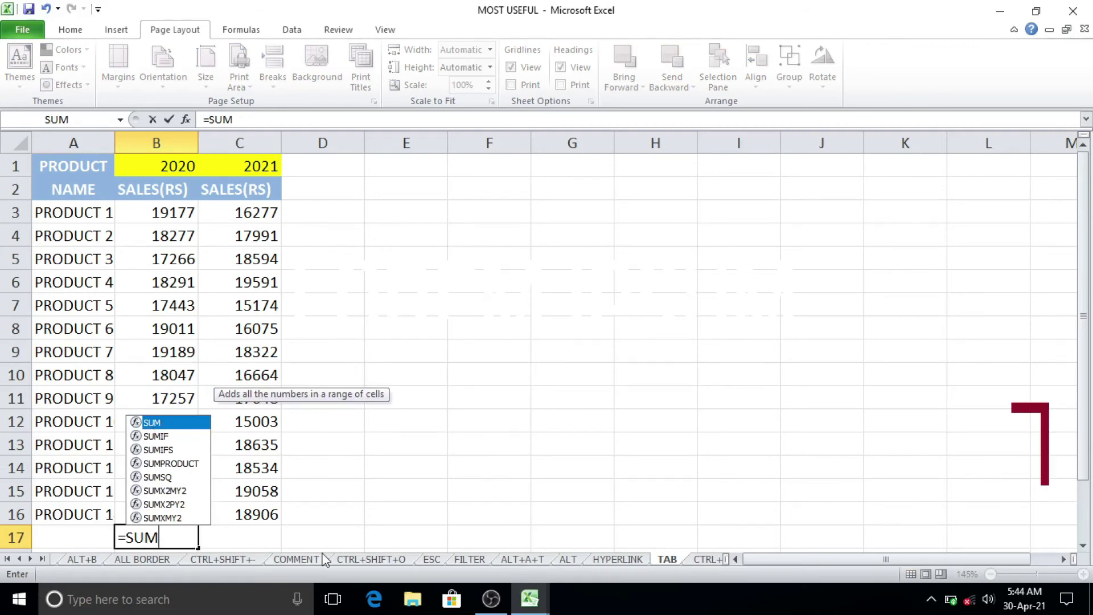
pyautogui.press('Tab')
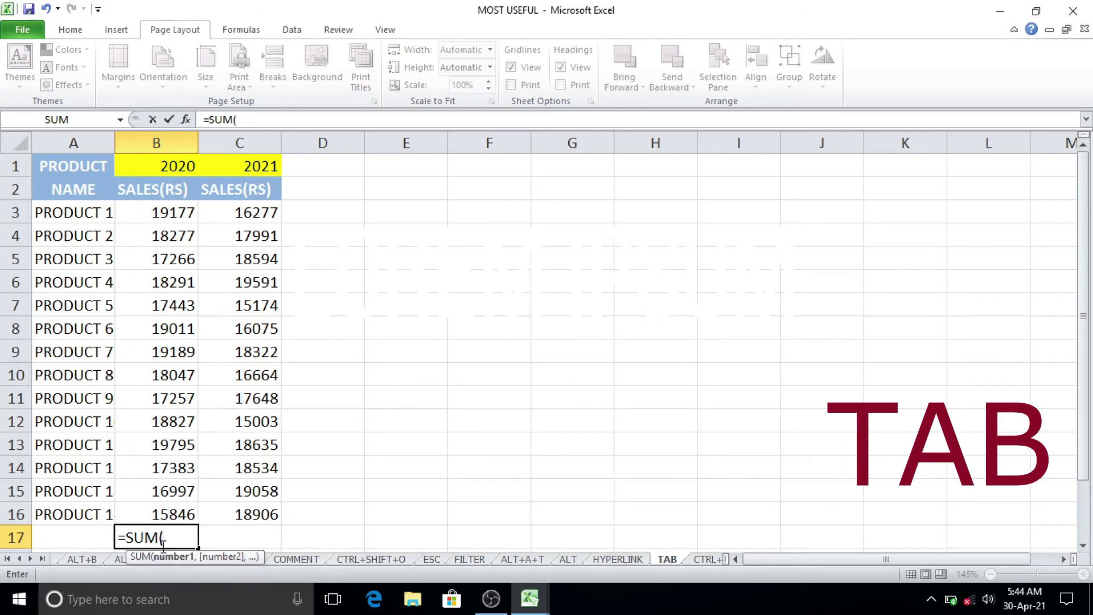
pyautogui.press('BackSpace')
pyautogui.press('BackSpace')
pyautogui.press('BackSpace')
pyautogui.press('BackSpace')
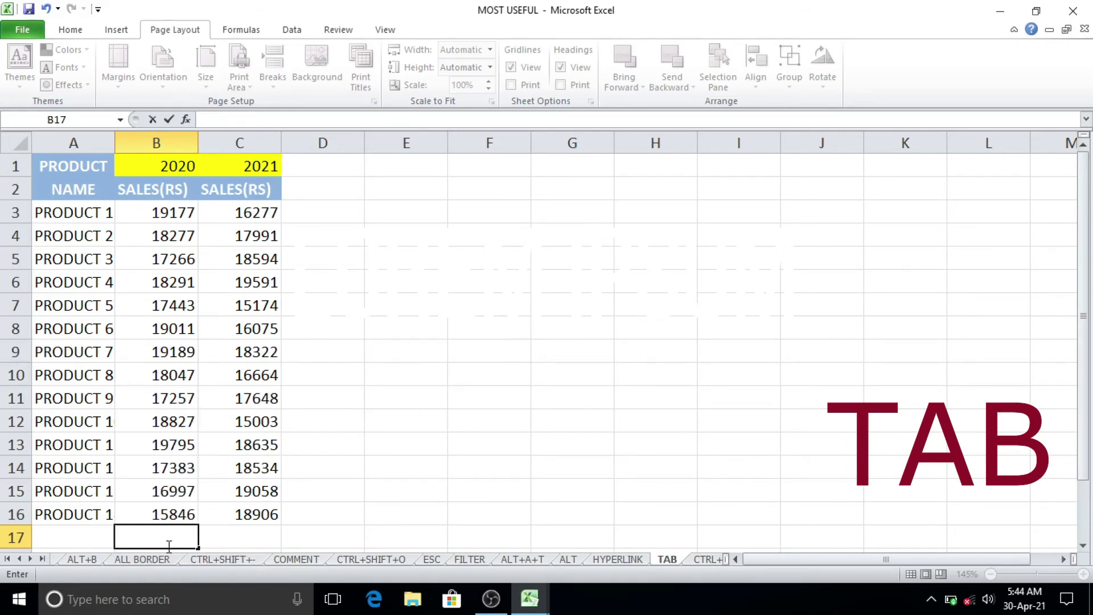
# - Start a VLOOKUP formula in F6 by accepting it from the =VL suggestions
pyautogui.click(505, 282)
pyautogui.write('=')
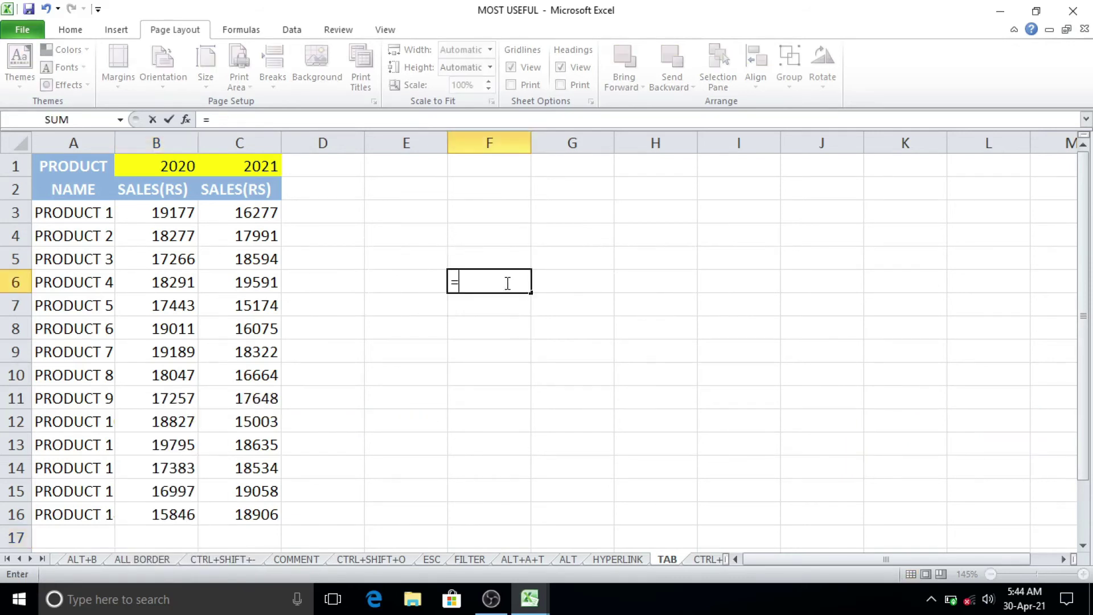
pyautogui.write('BL')
pyautogui.press('BackSpace')
pyautogui.press('BackSpace')
pyautogui.write('V')
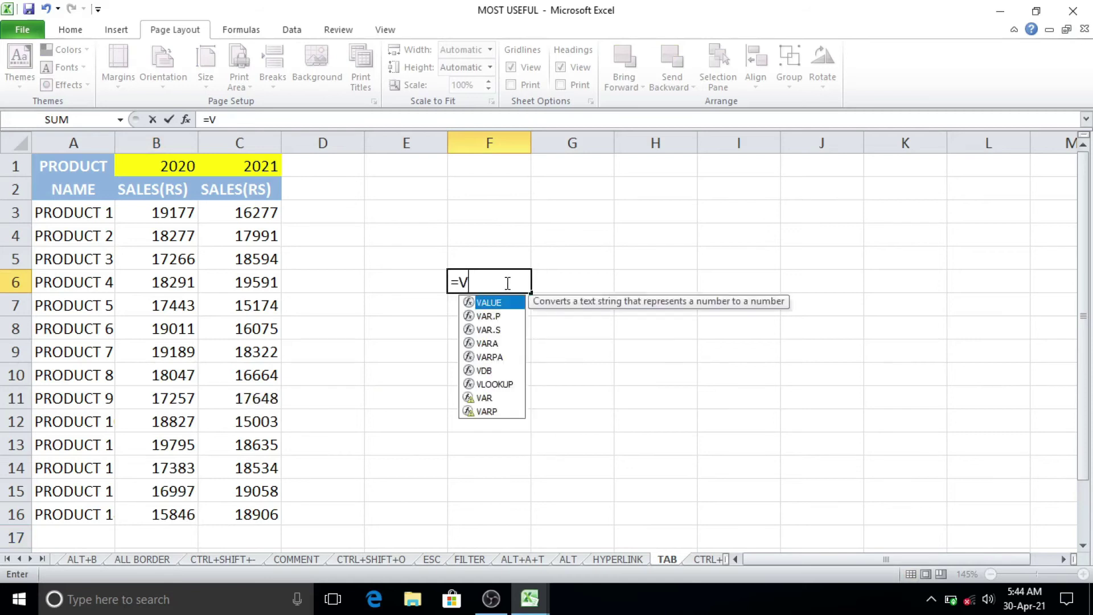
pyautogui.write('L')
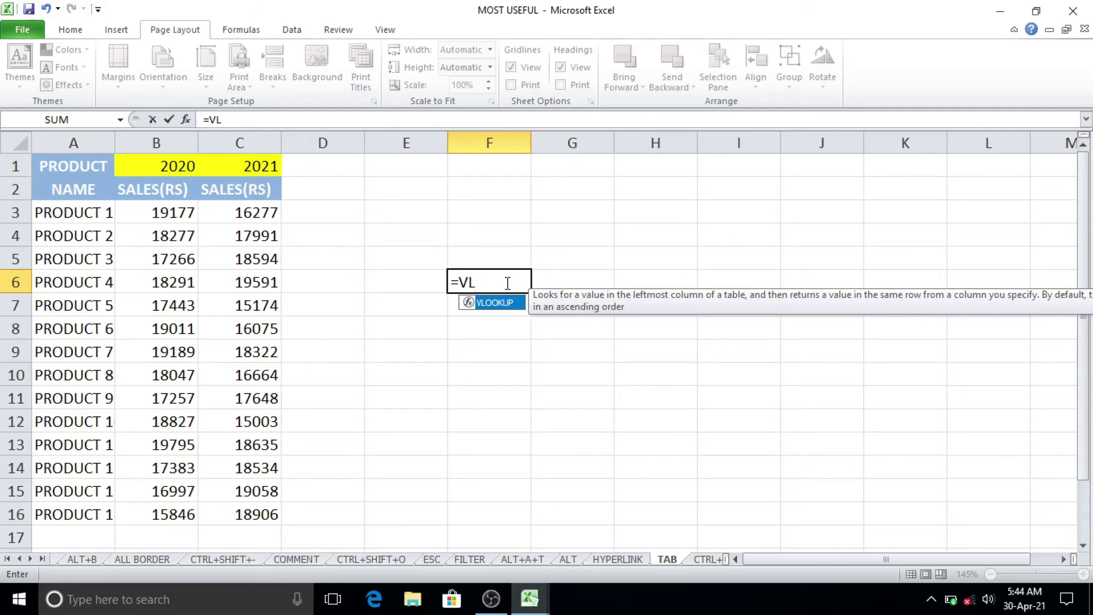
pyautogui.press('Tab')
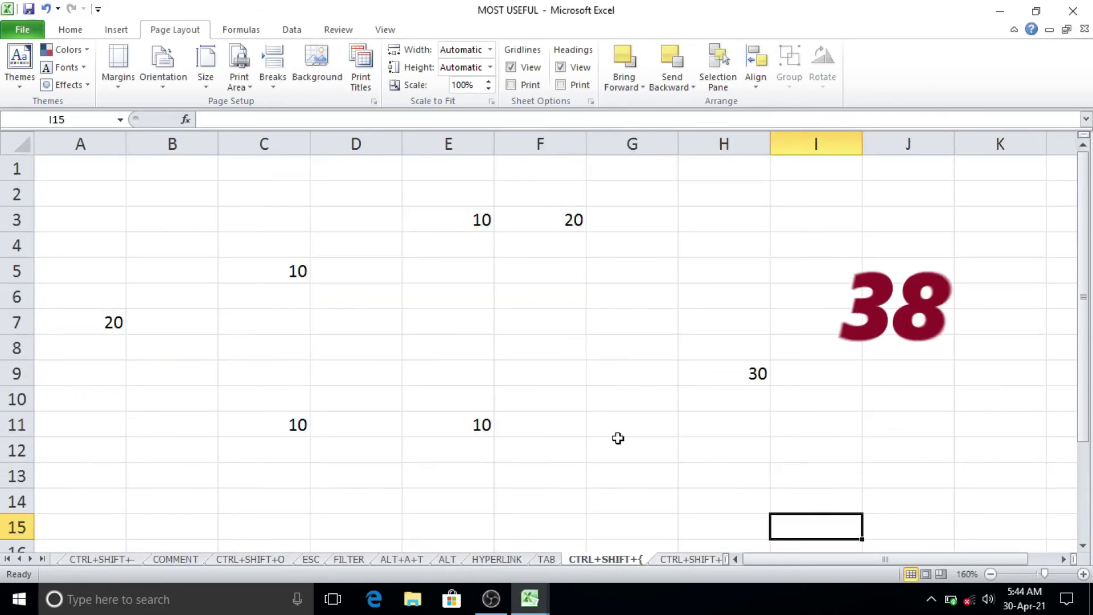
pyautogui.click(617, 435)
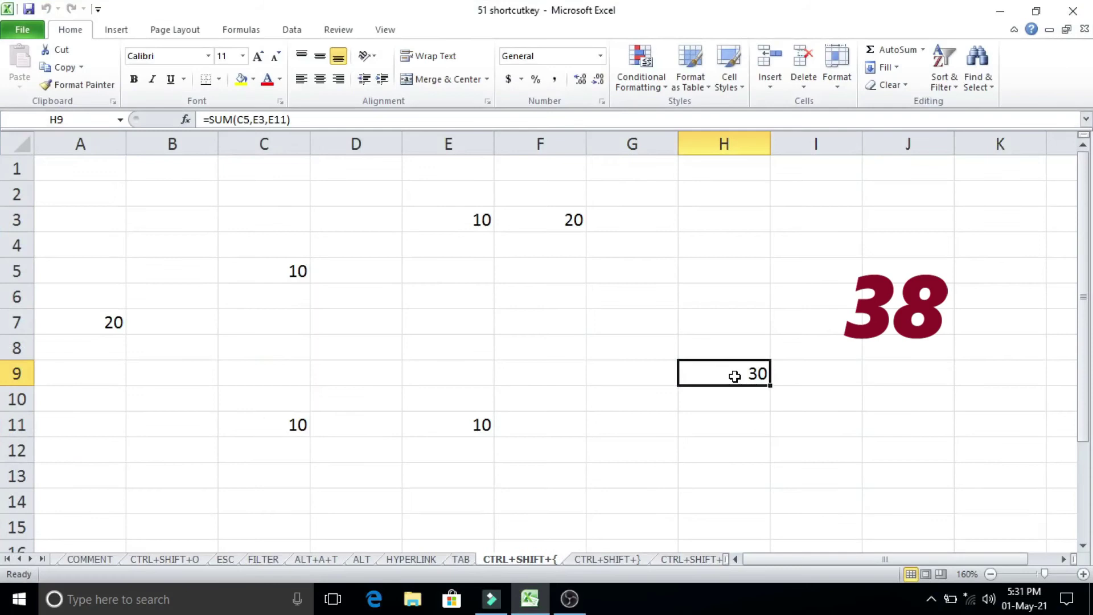
# - Select the H9 total and highlight its precedent cells with Ctrl+[
pyautogui.click(723, 450)
pyautogui.click(732, 377)
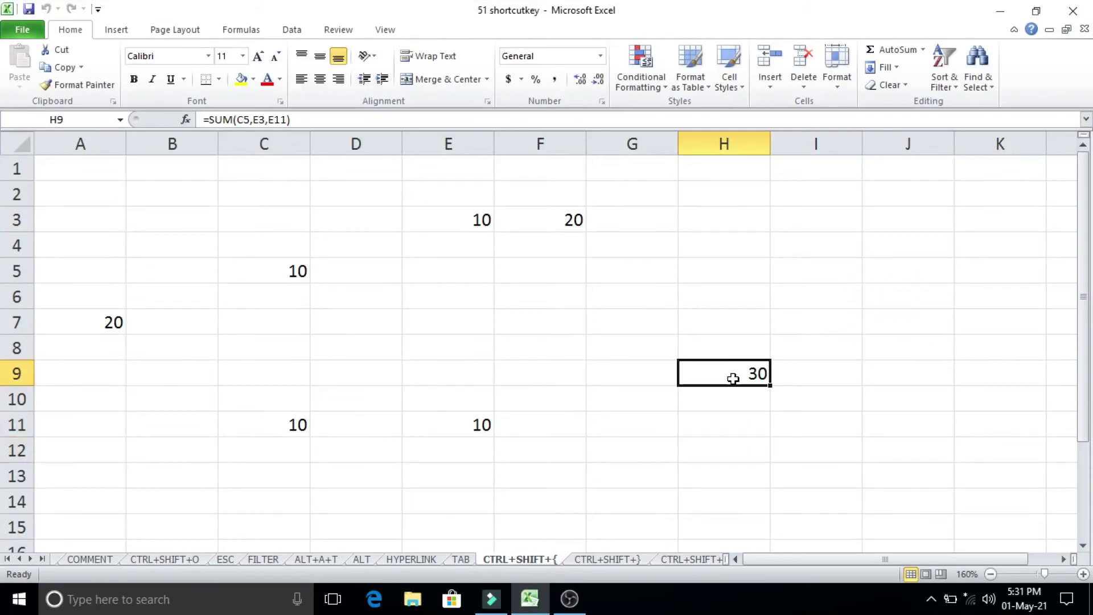
pyautogui.click(111, 322)
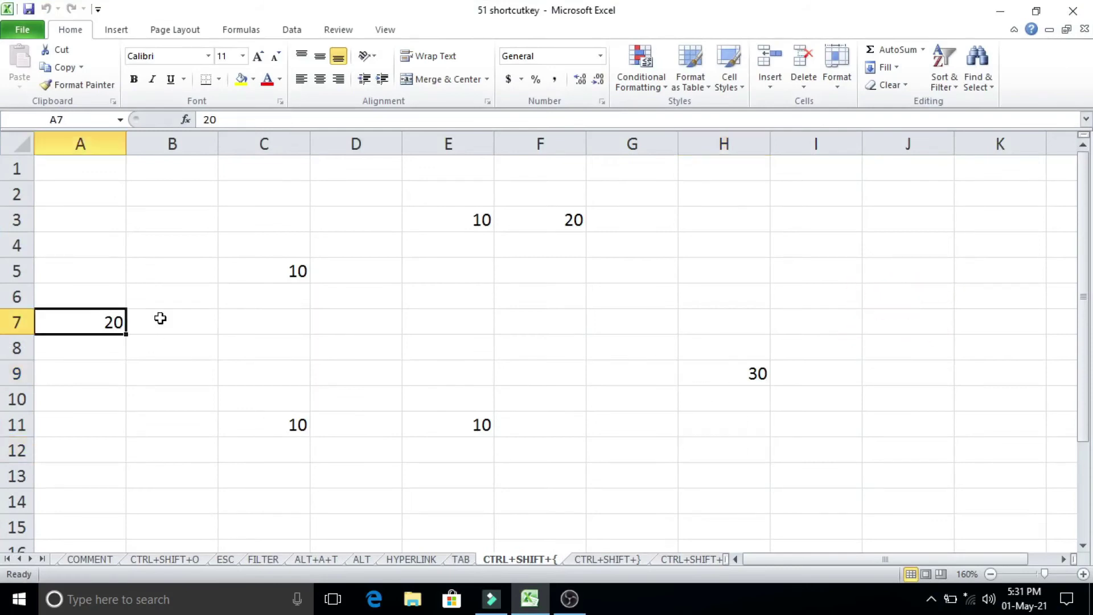
pyautogui.click(268, 270)
pyautogui.click(720, 373)
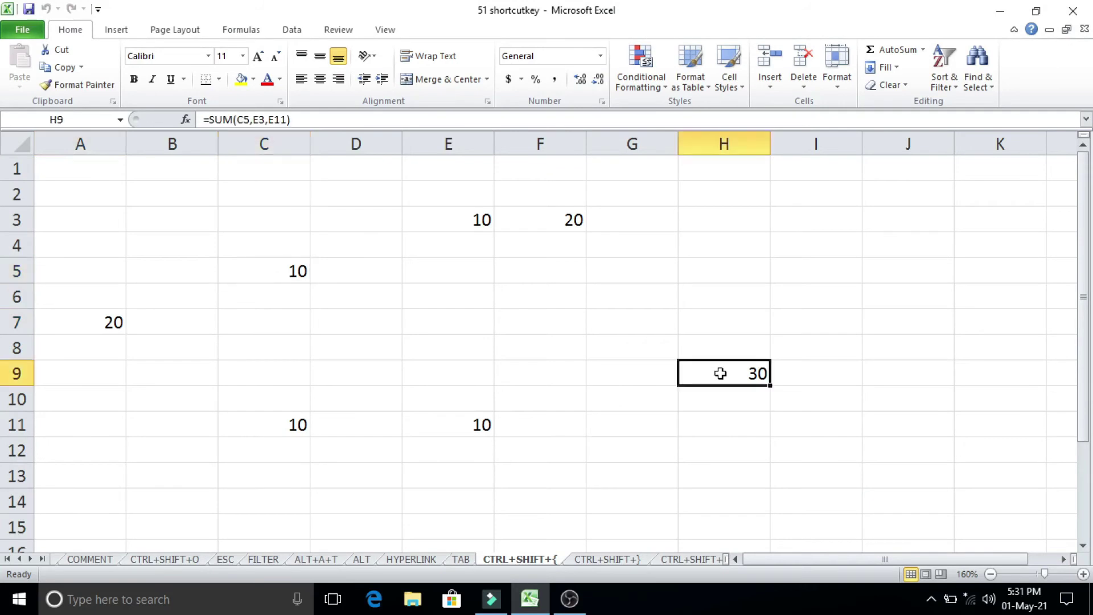
pyautogui.moveTo(282, 245); pyautogui.dragTo(525, 467)
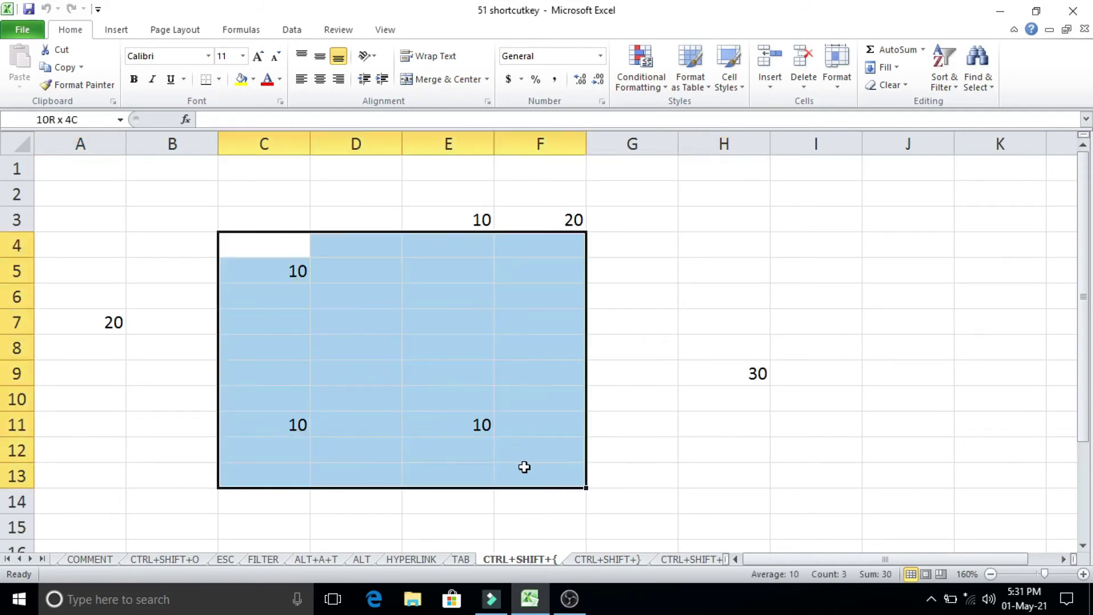
pyautogui.click(734, 379)
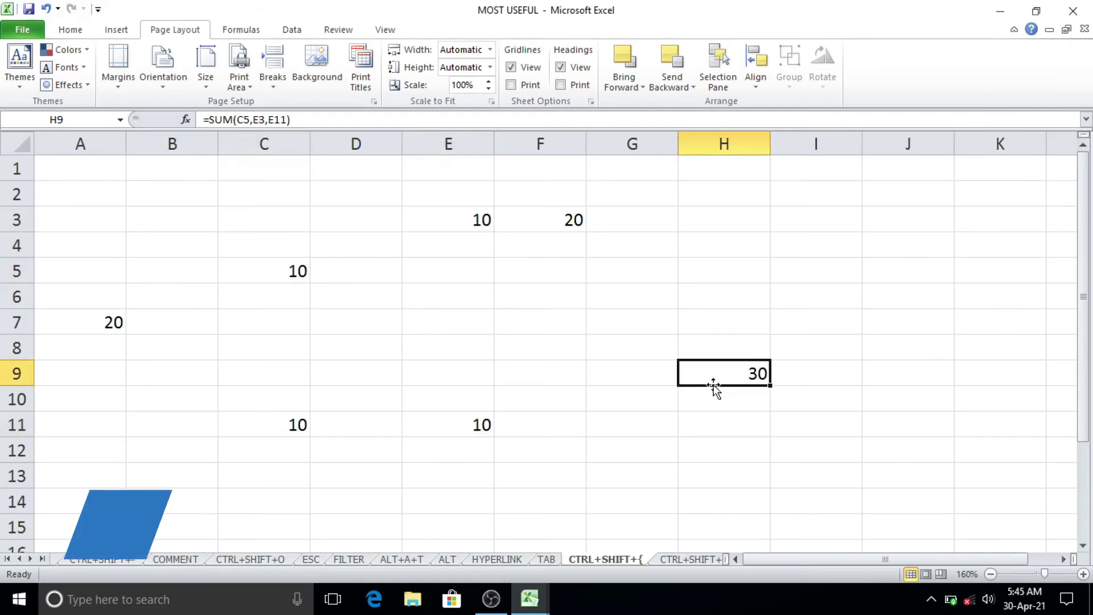
pyautogui.hotkey('ctrl', '[')
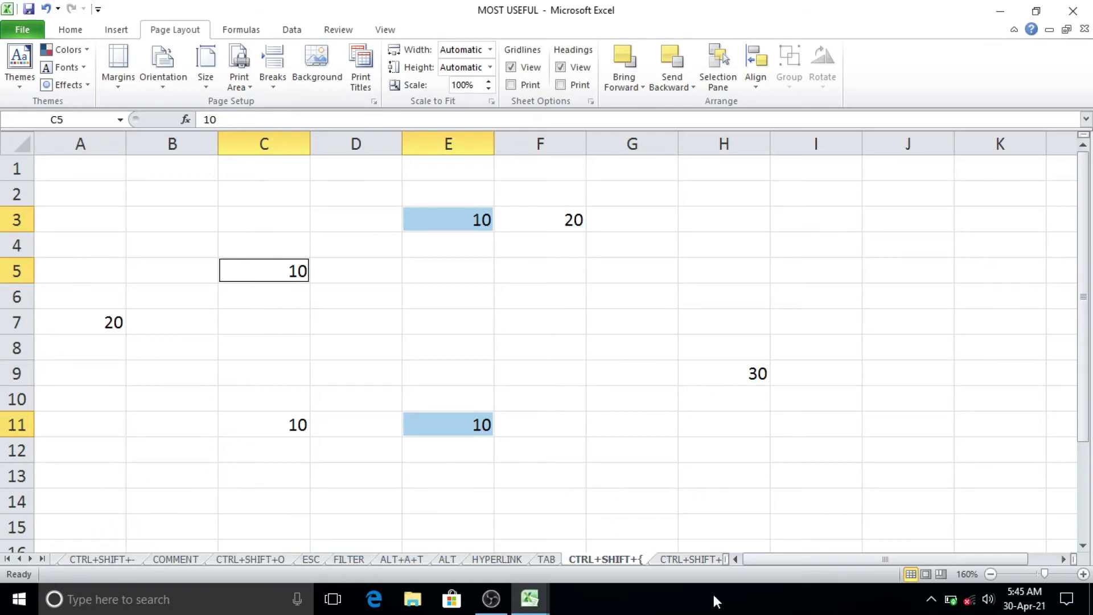
# - Go to the student marks sheet and select the H4 total
pyautogui.click(695, 563)
pyautogui.click(771, 294)
pyautogui.click(744, 250)
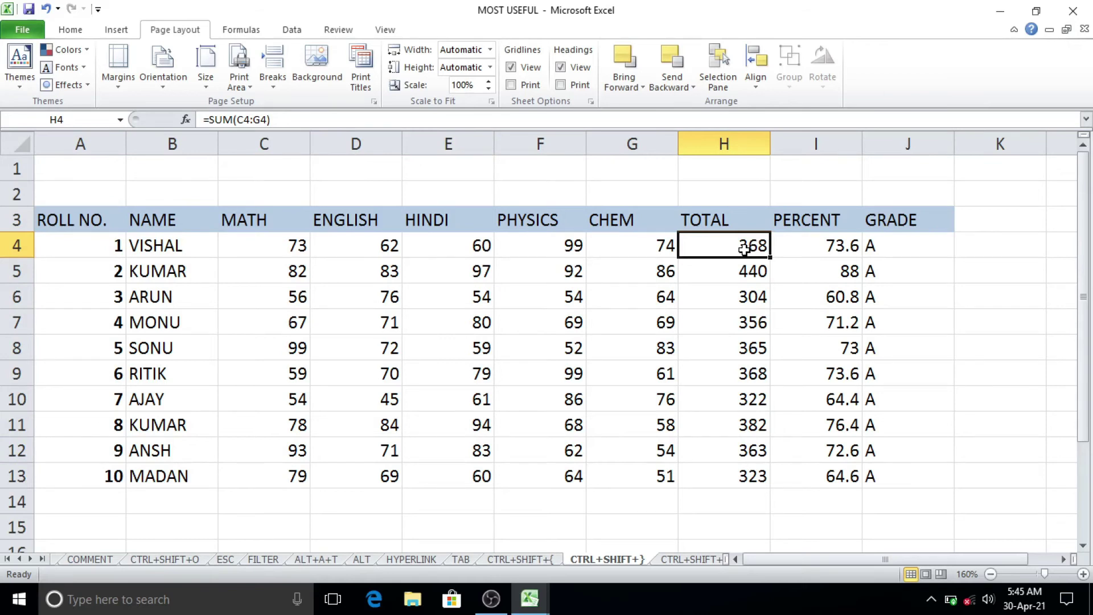
# - Select the marks feeding H4, then check F3 on the scattered numbers sheet for dependents (none found)
pyautogui.hotkey('ctrl', 'shift', '{')
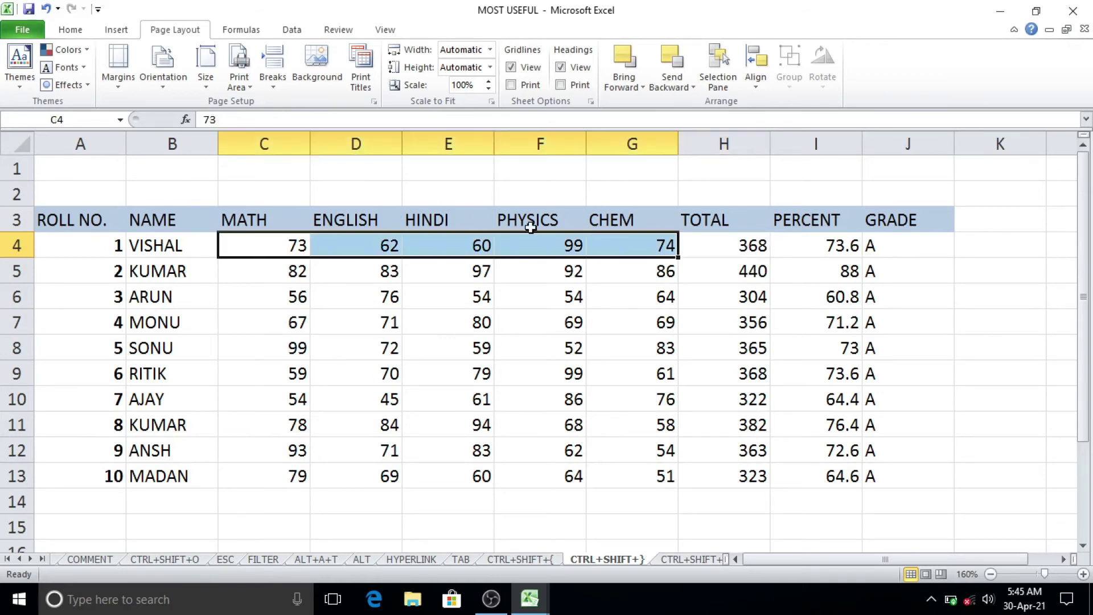
pyautogui.click(727, 246)
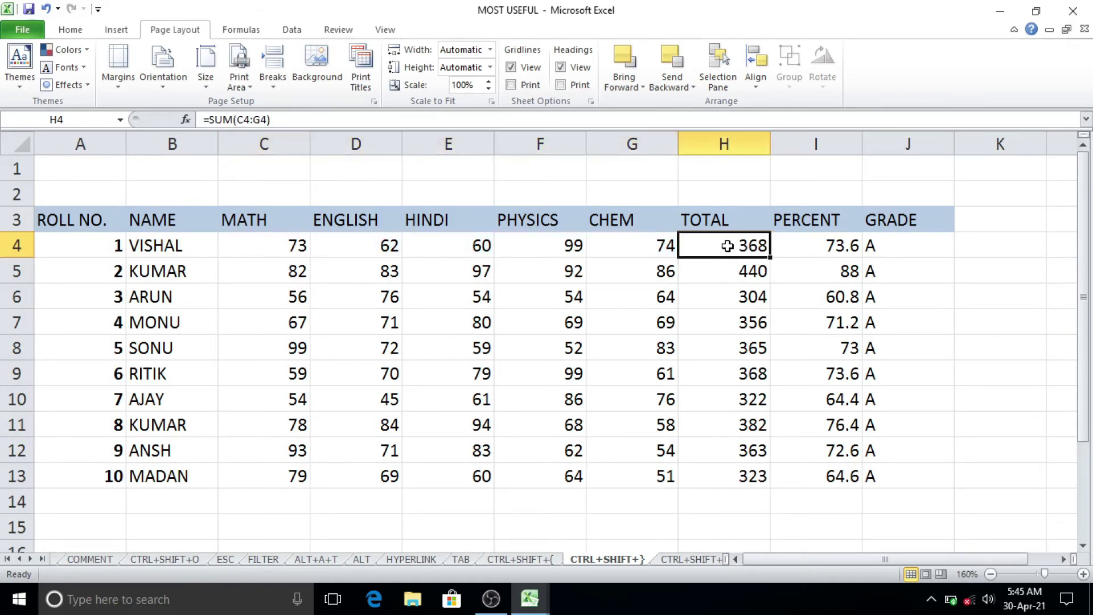
pyautogui.click(519, 559)
pyautogui.click(507, 326)
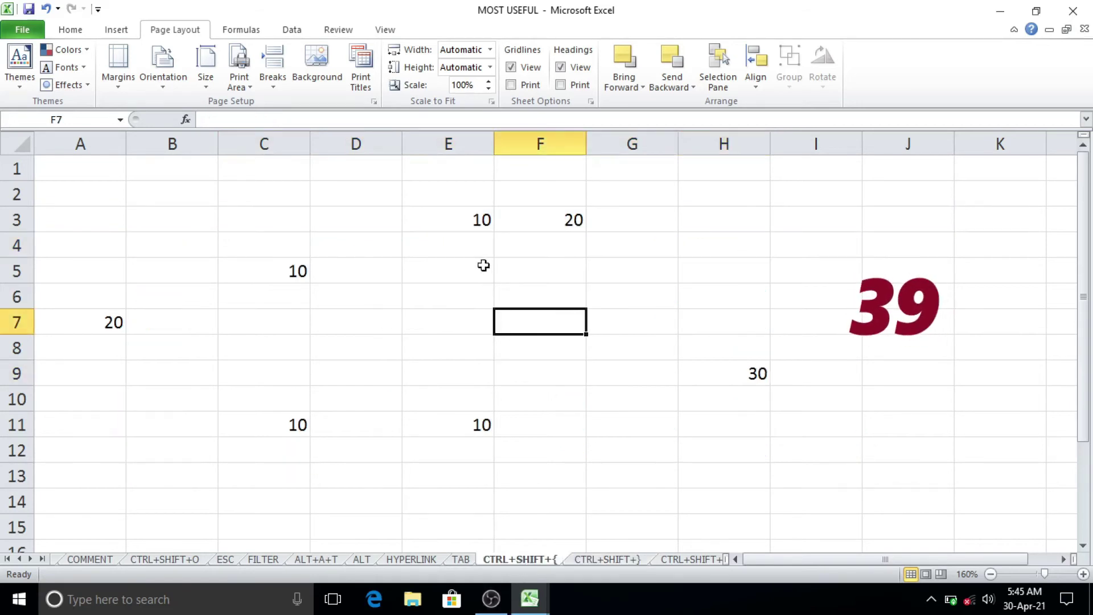
pyautogui.click(467, 226)
pyautogui.click(569, 217)
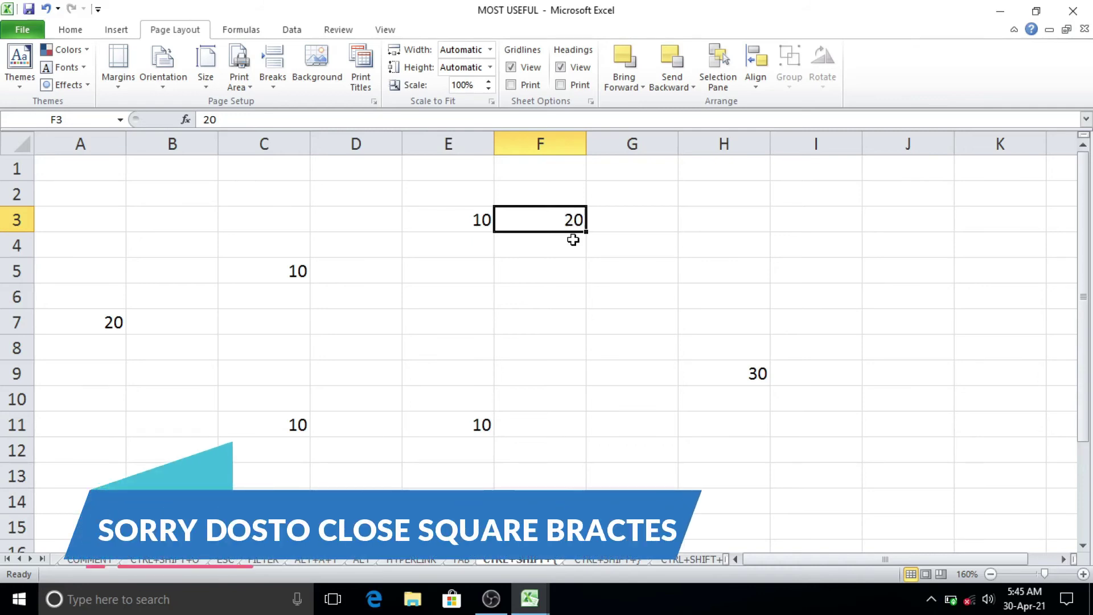
pyautogui.hotkey('ctrl', 'shift', ']')
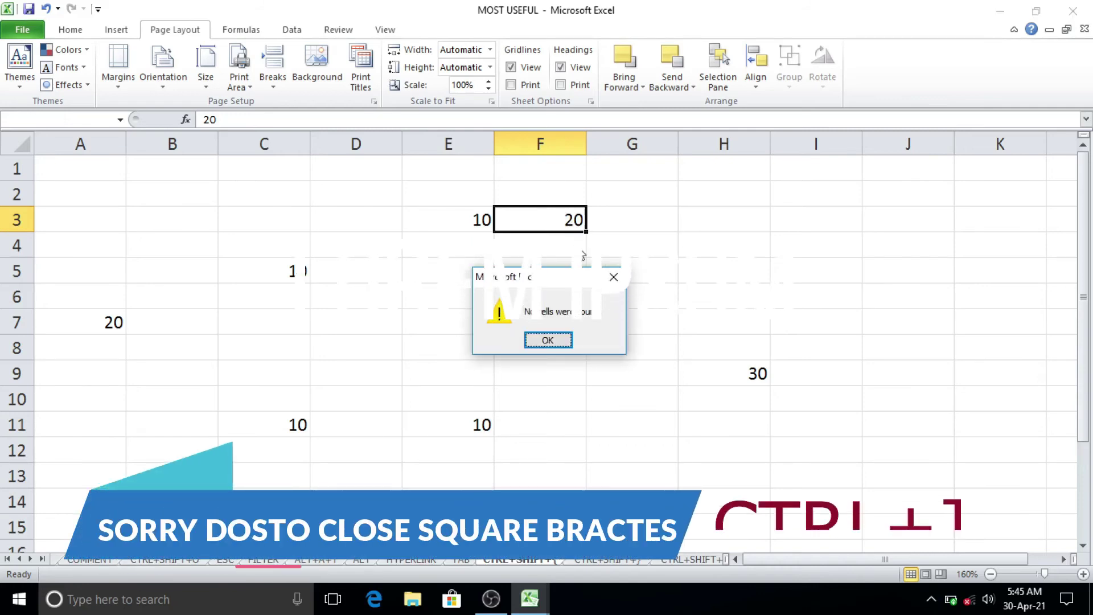
pyautogui.click(551, 340)
# - Jump from E11 to its dependent H9, then change E11 to 20 so H9 becomes 40
pyautogui.click(449, 419)
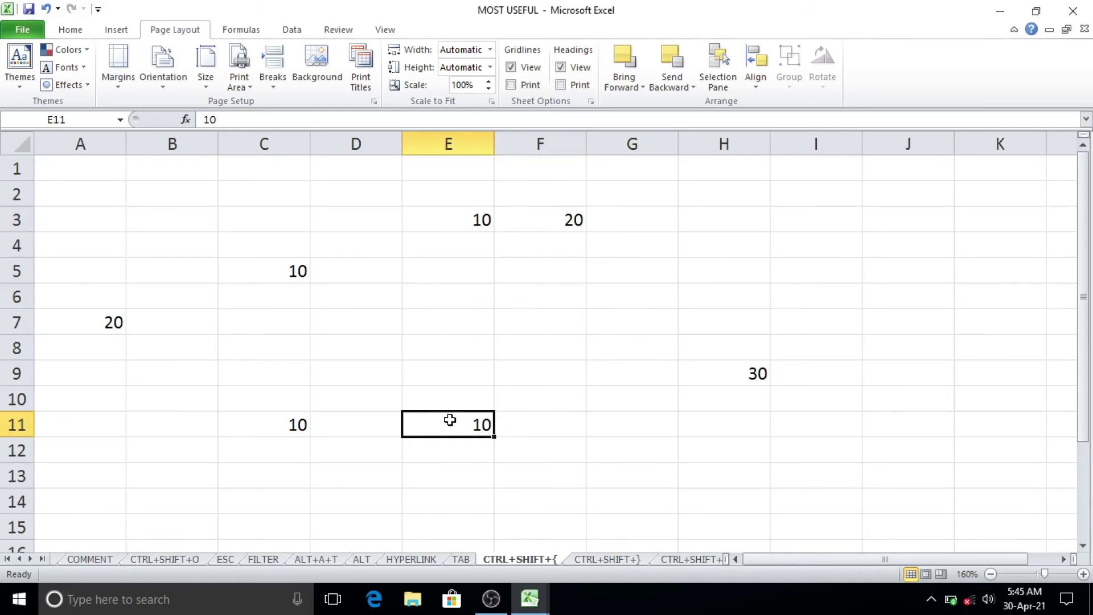
pyautogui.hotkey('ctrl', ']')
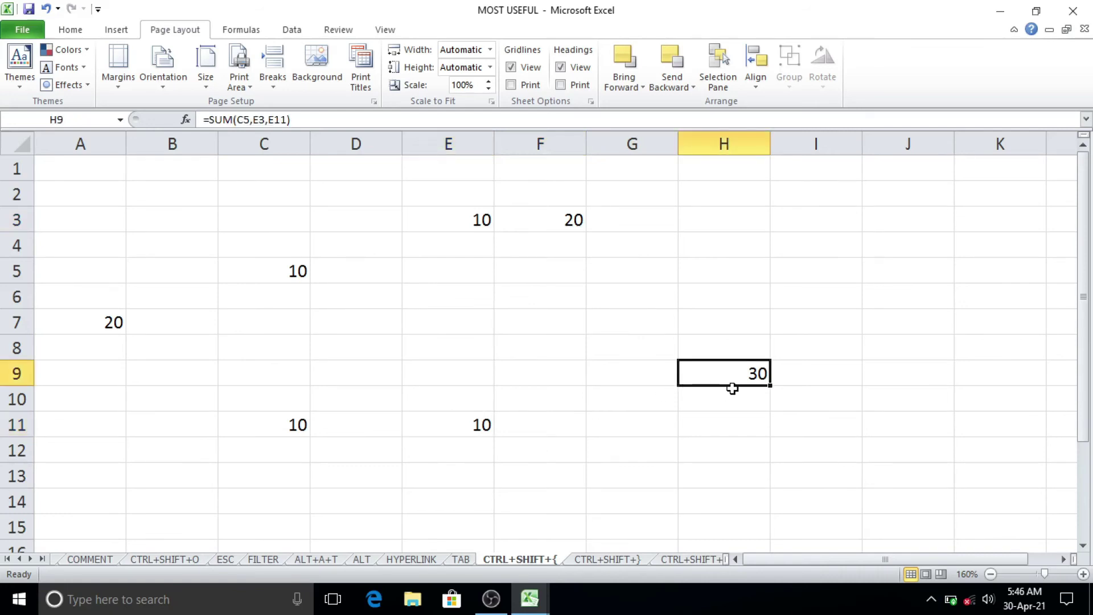
pyautogui.click(476, 428)
pyautogui.write('20')
pyautogui.press('Return')
pyautogui.click(729, 372)
# - On the CTRL+SHIFT+F sheet, enter 12TH in cell C7
pyautogui.click(602, 446)
pyautogui.click(668, 560)
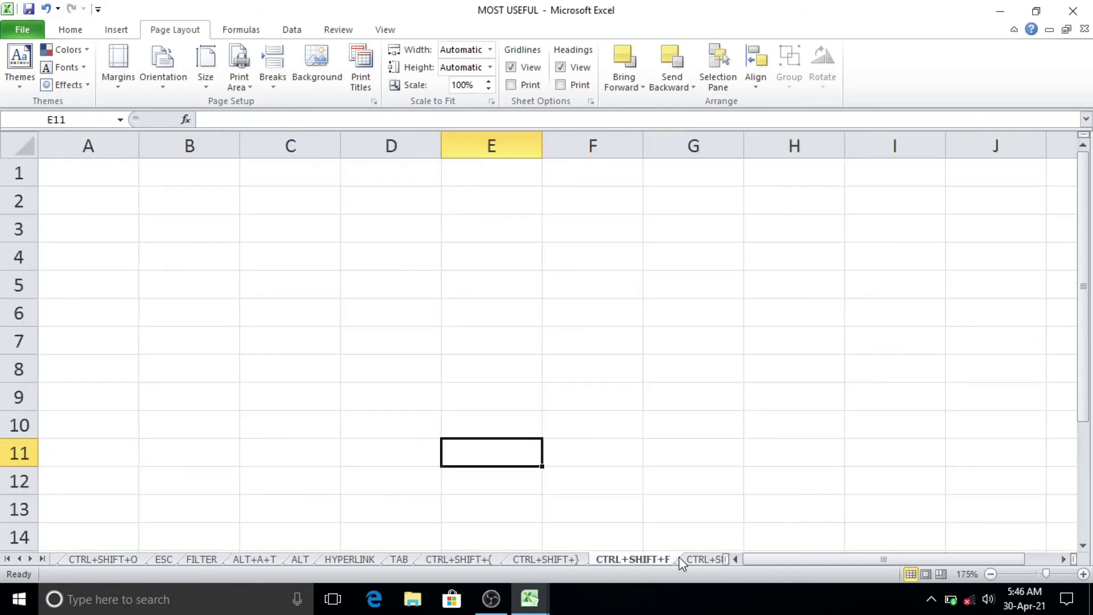
pyautogui.click(313, 344)
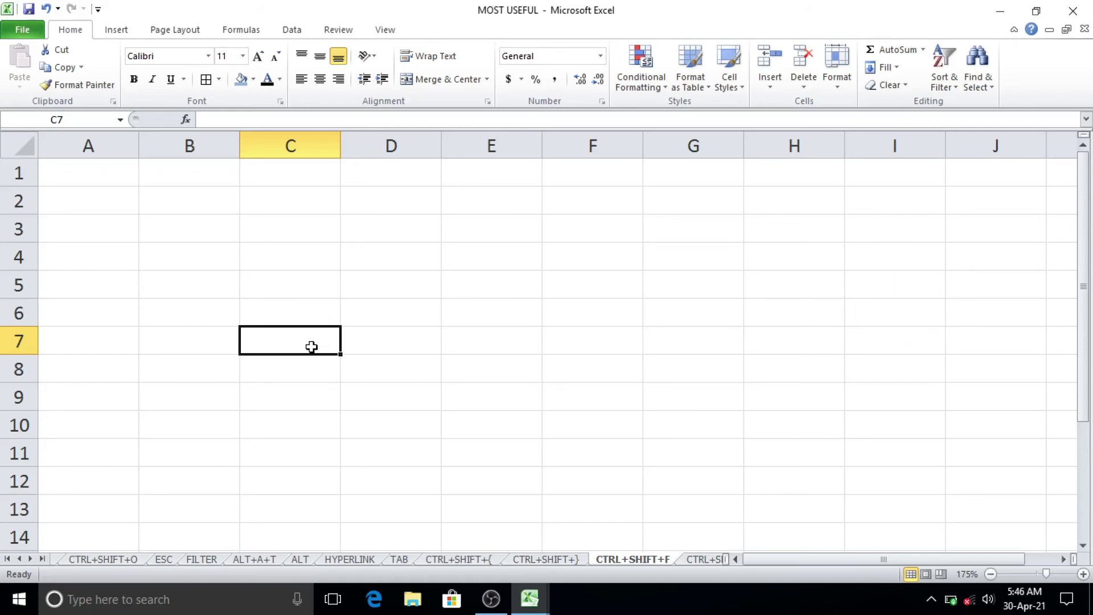
pyautogui.write('21')
pyautogui.press('BackSpace')
pyautogui.press('BackSpace')
pyautogui.write('12')
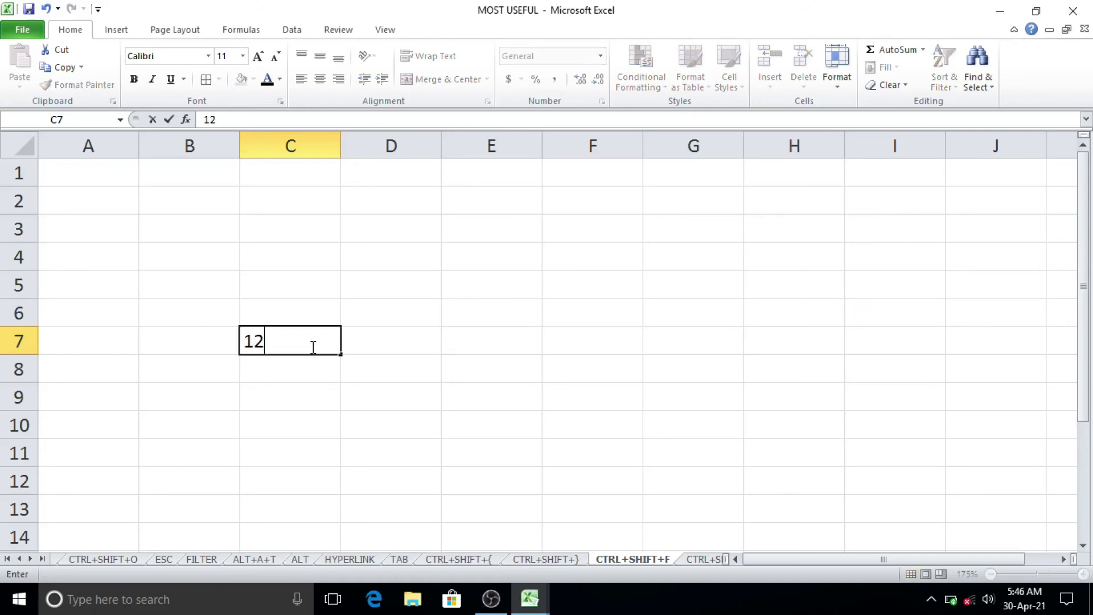
pyautogui.write('TH')
pyautogui.click(290, 392)
# - Try selecting TH in C7, then close the font formatting dialog without changes
pyautogui.doubleClick(292, 343)
pyautogui.hotkey('shift', 'Left')
pyautogui.hotkey('shift', 'Left')
pyautogui.click(307, 404)
pyautogui.click(295, 341)
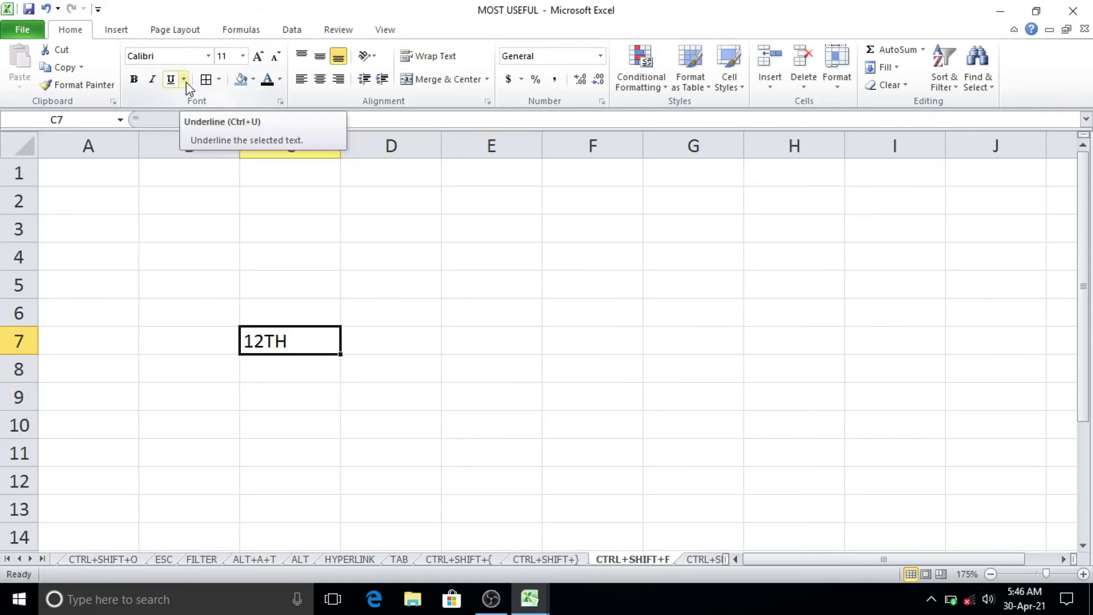
pyautogui.click(345, 418)
pyautogui.click(277, 335)
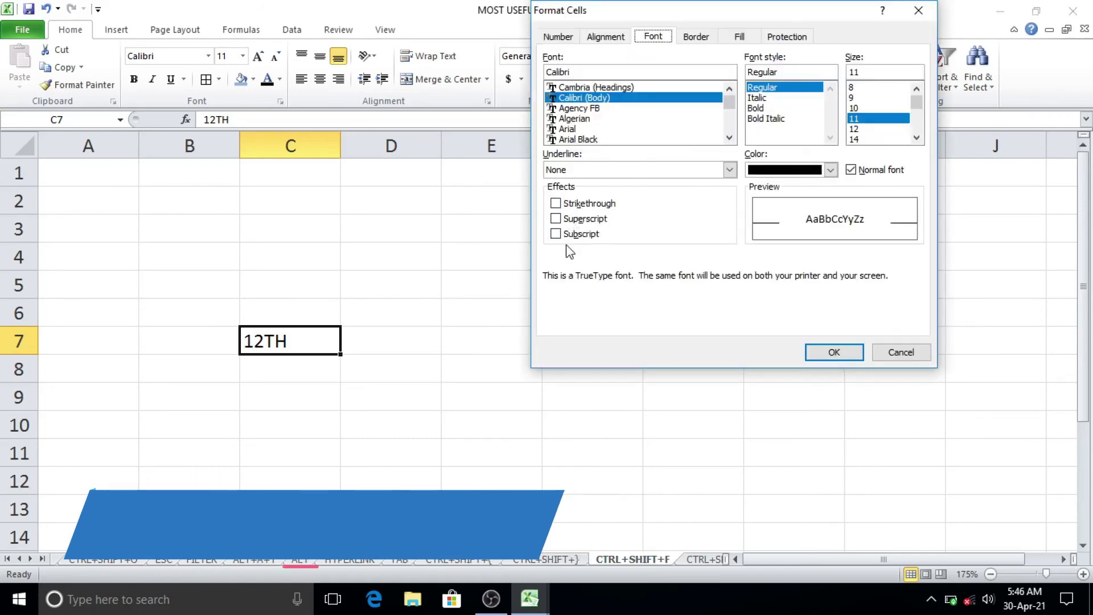
pyautogui.click(900, 353)
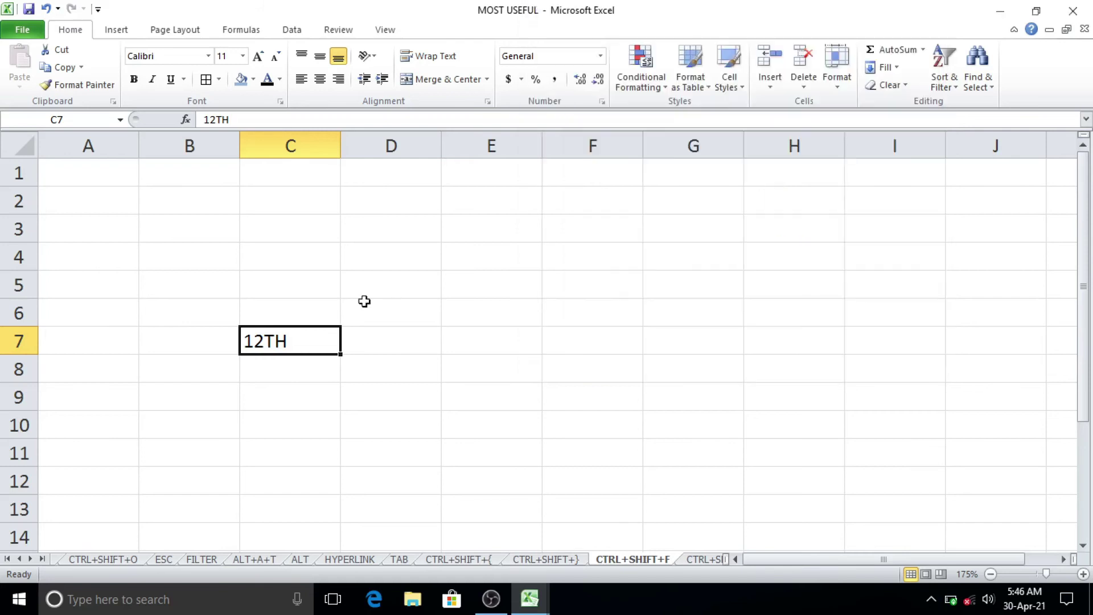
# - Format the TH in C7's 12TH as superscript using Ctrl+Shift+F
pyautogui.doubleClick(291, 339)
pyautogui.moveTo(287, 339); pyautogui.dragTo(263, 333)
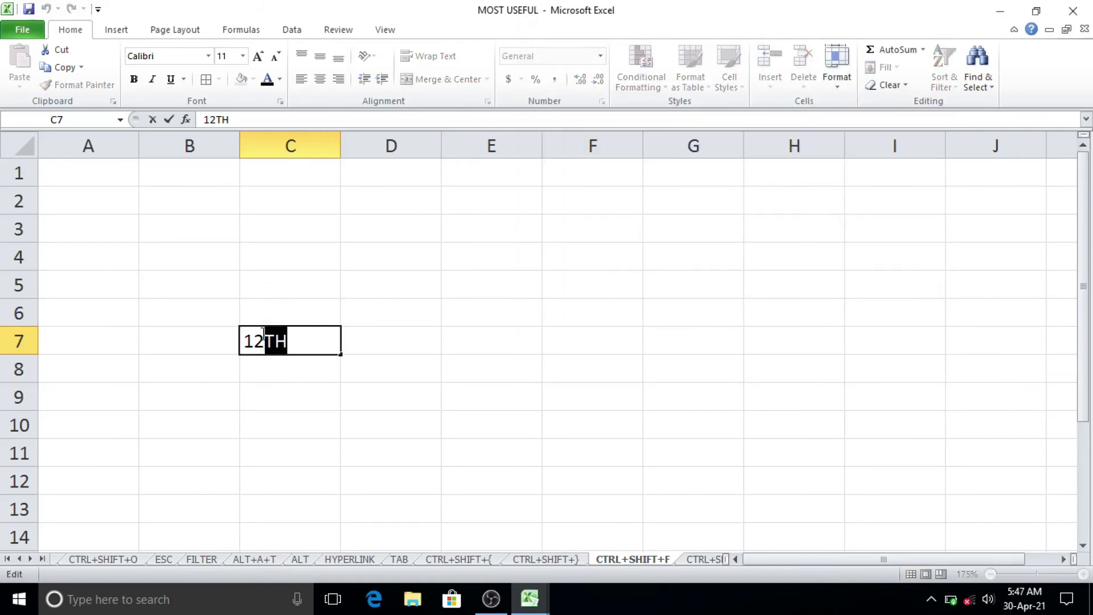
pyautogui.hotkey('ctrl', 'shift', 'f')
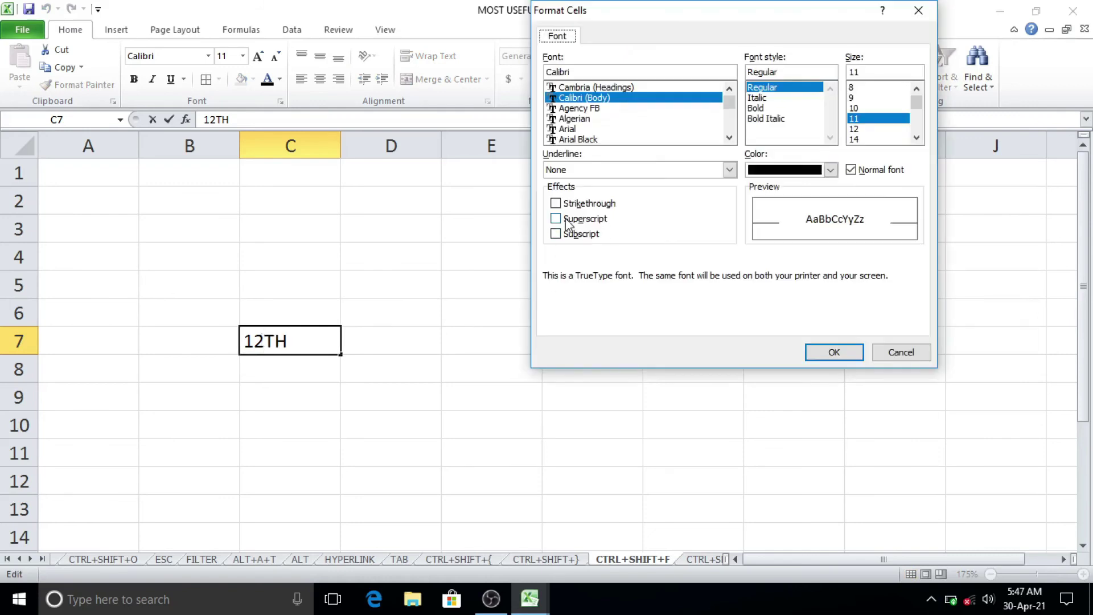
pyautogui.click(566, 223)
pyautogui.click(833, 352)
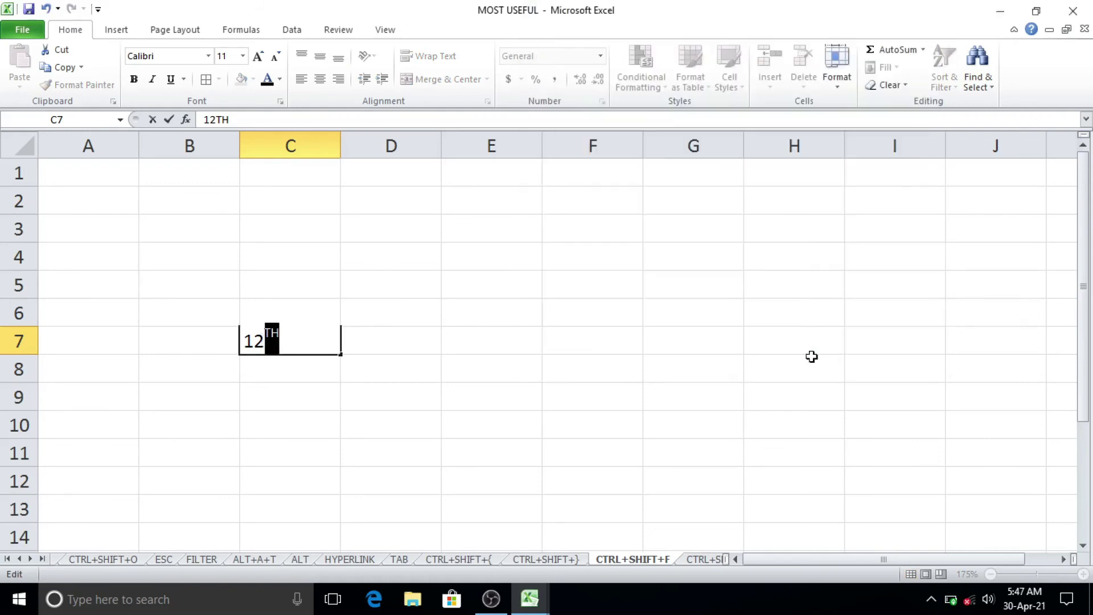
pyautogui.click(311, 389)
pyautogui.click(286, 340)
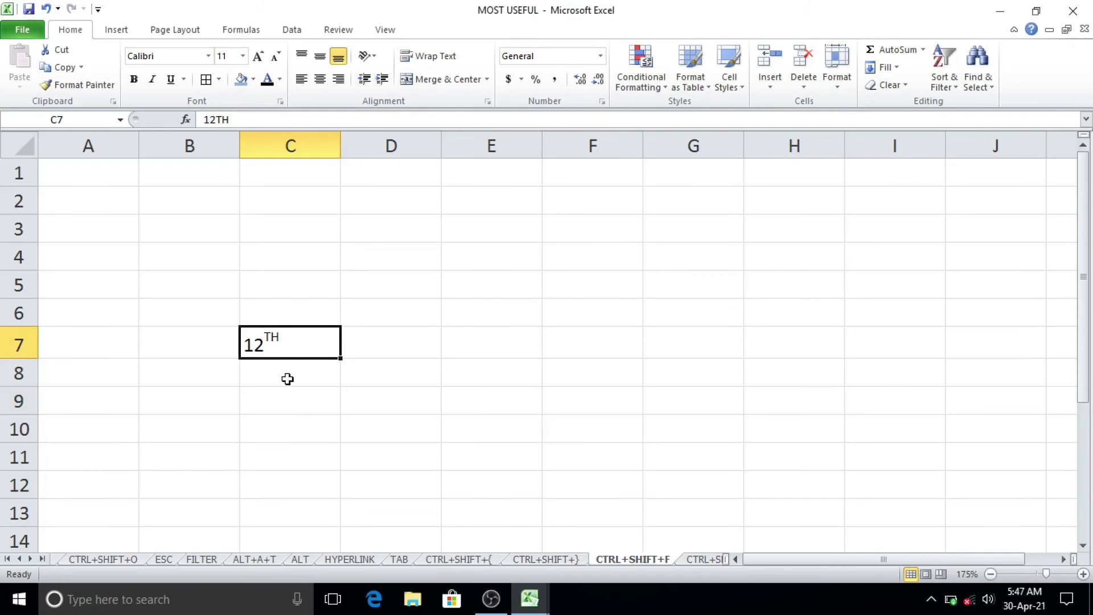
pyautogui.click(291, 396)
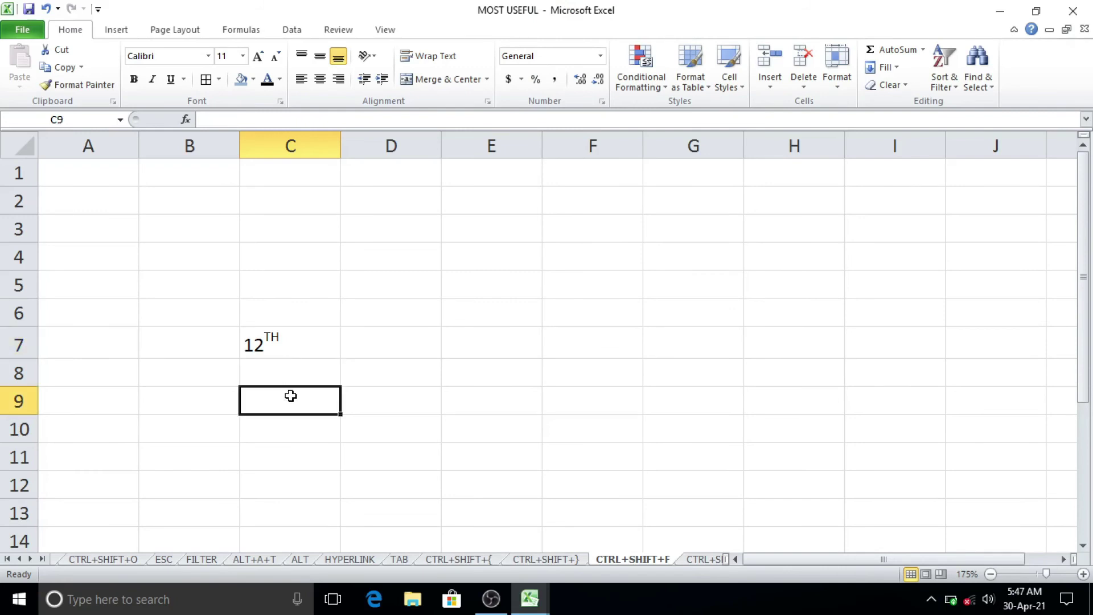
# - Type H20 in C9 and format its 2 as subscript in the Font dialog
pyautogui.write('H20')
pyautogui.press('Return')
pyautogui.press('Return')
pyautogui.doubleClick(261, 398)
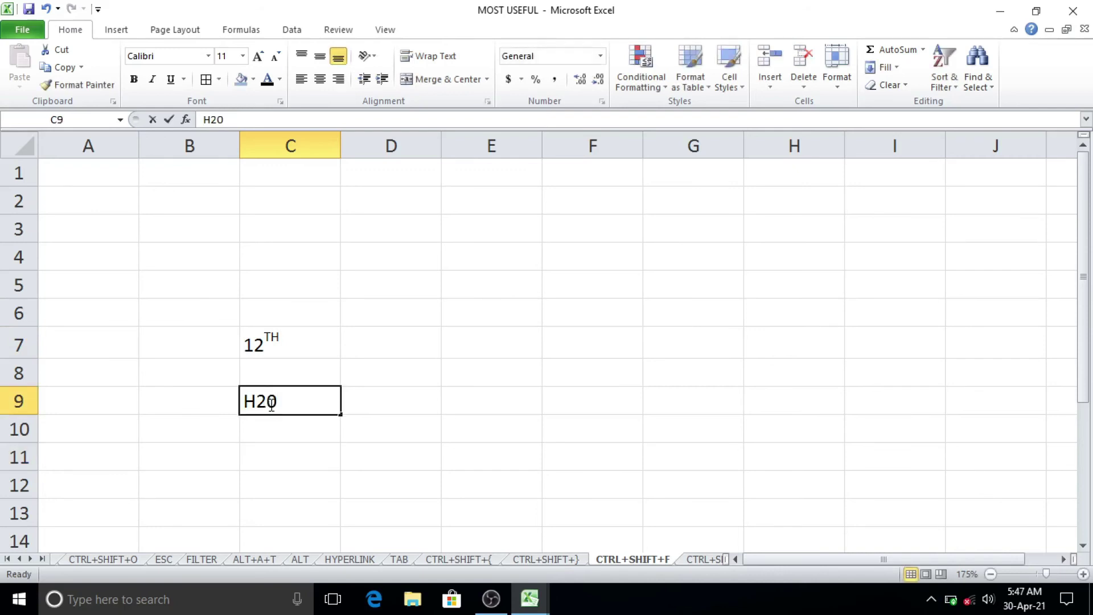
pyautogui.hotkey('shift', 'Left')
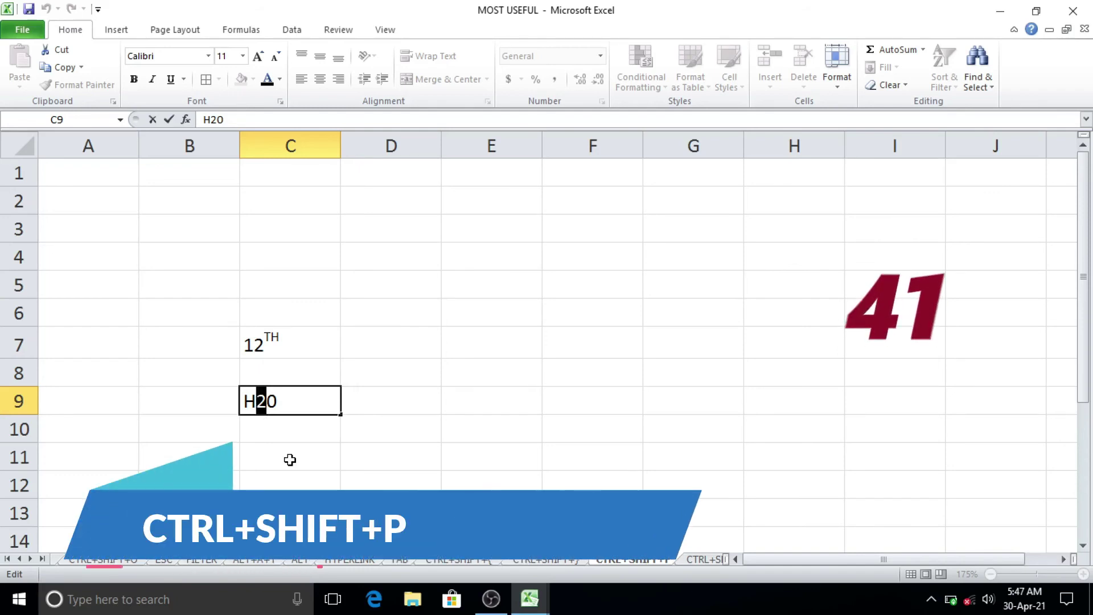
pyautogui.hotkey('ctrl', 'shift', 'p')
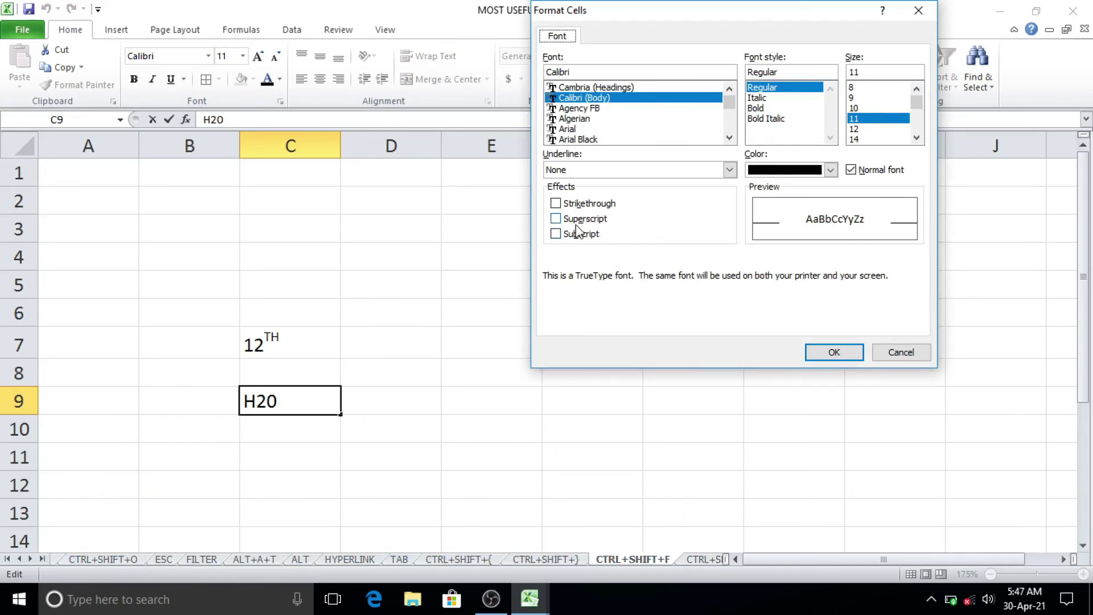
pyautogui.click(575, 234)
pyautogui.click(833, 351)
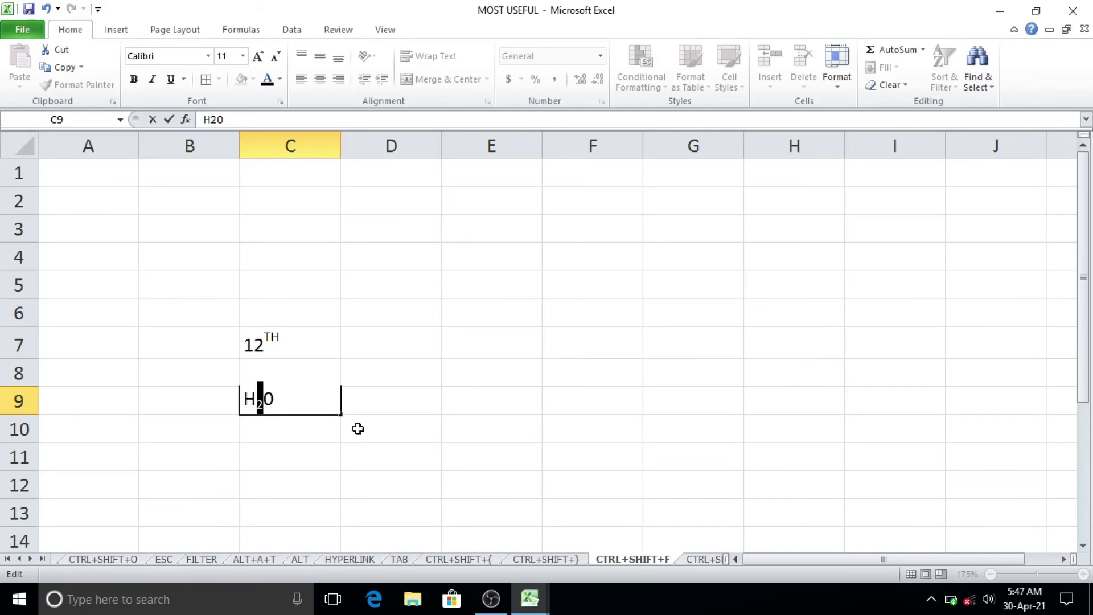
pyautogui.click(287, 432)
pyautogui.click(272, 411)
pyautogui.click(307, 466)
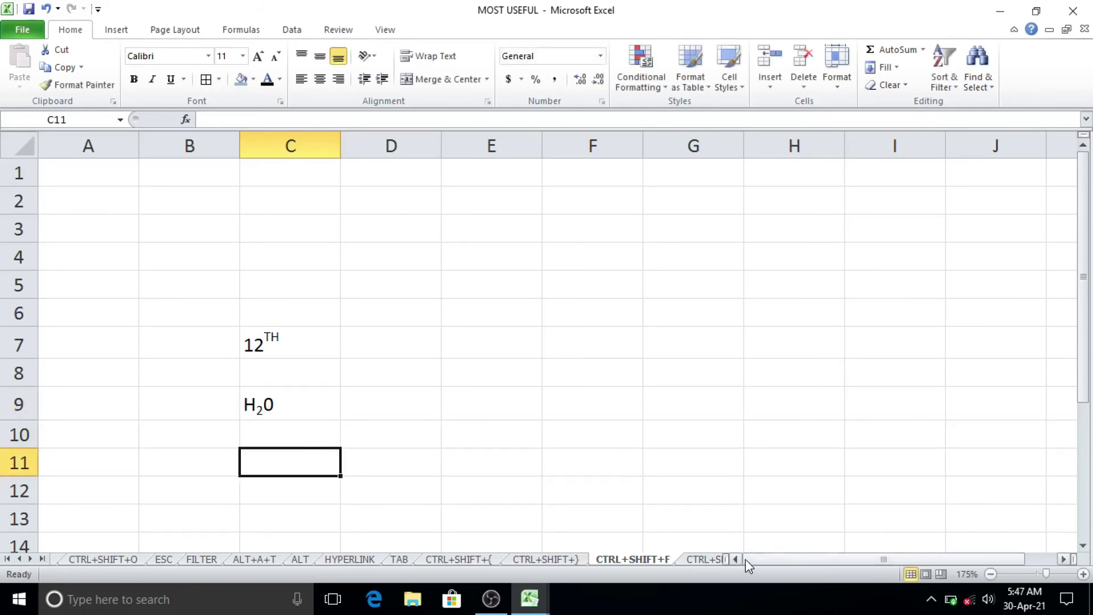
# - On the CTRL+SHIFT+A sheet, start =VLOOKUP( in C6 and insert its argument names
pyautogui.hotkey('ctrl', 'pagedown')
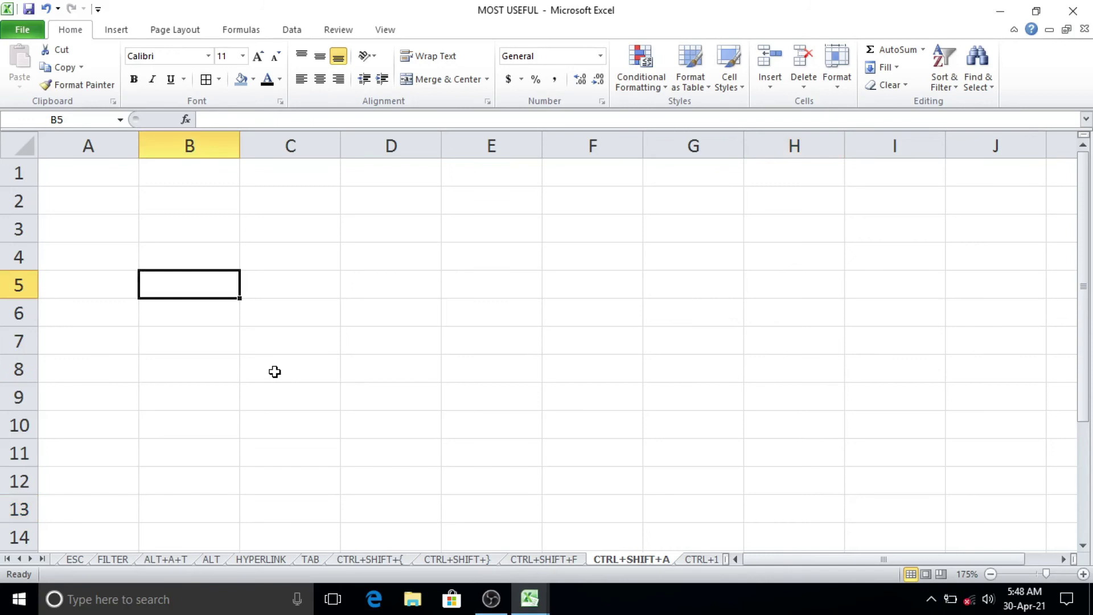
pyautogui.click(274, 372)
pyautogui.click(278, 306)
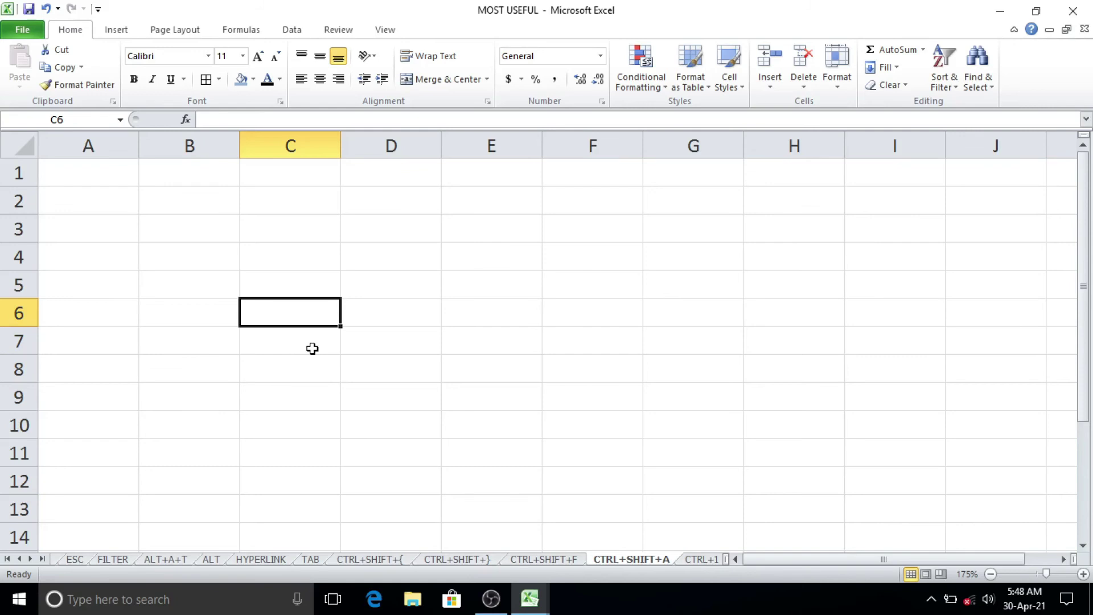
pyautogui.write('=')
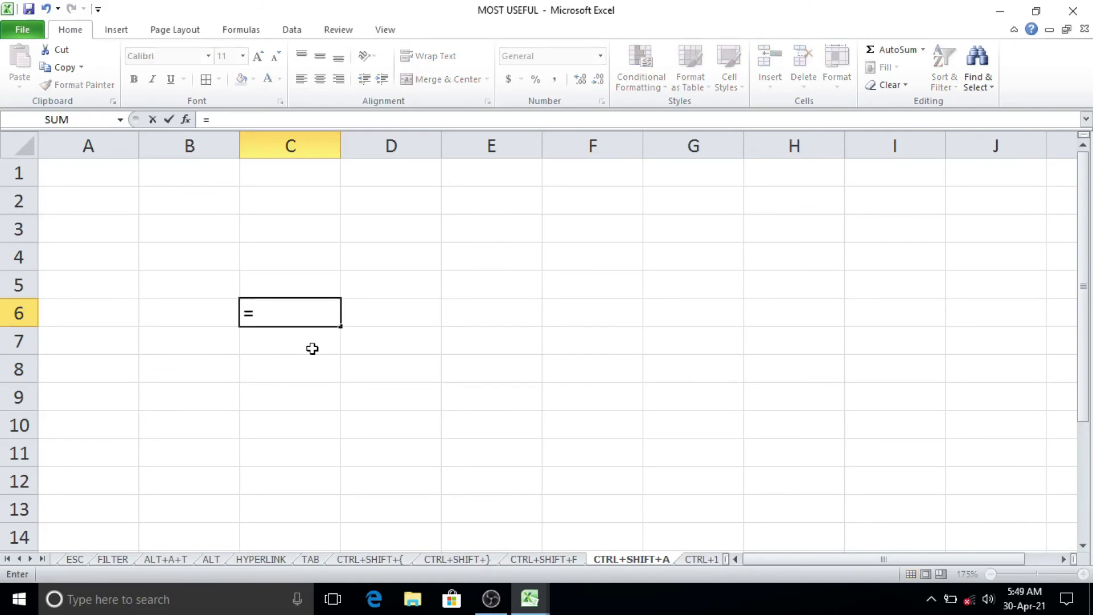
pyautogui.write('VL')
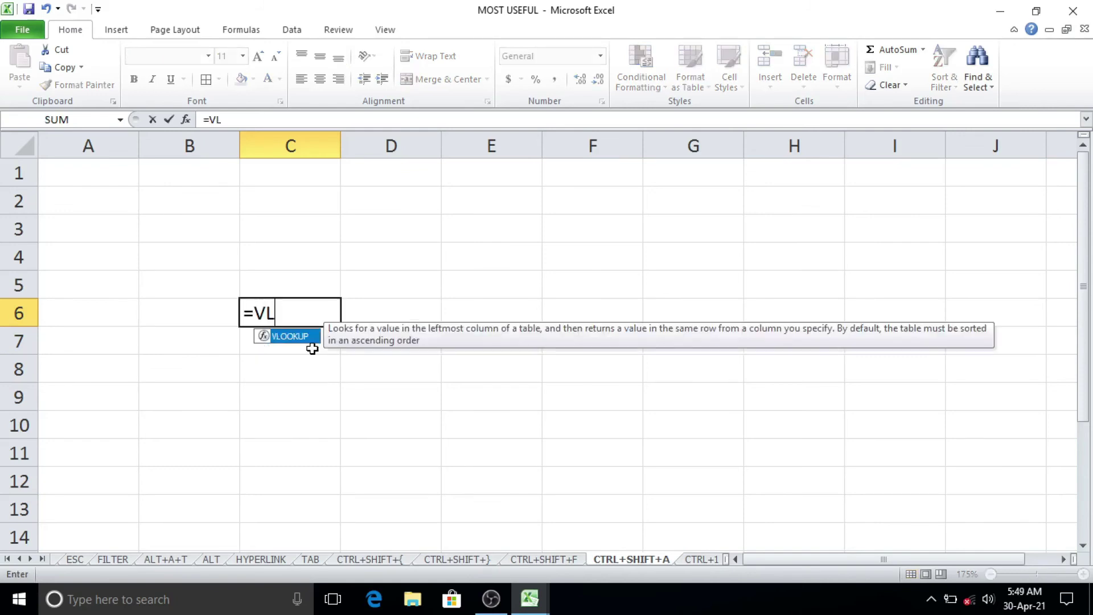
pyautogui.press('Tab')
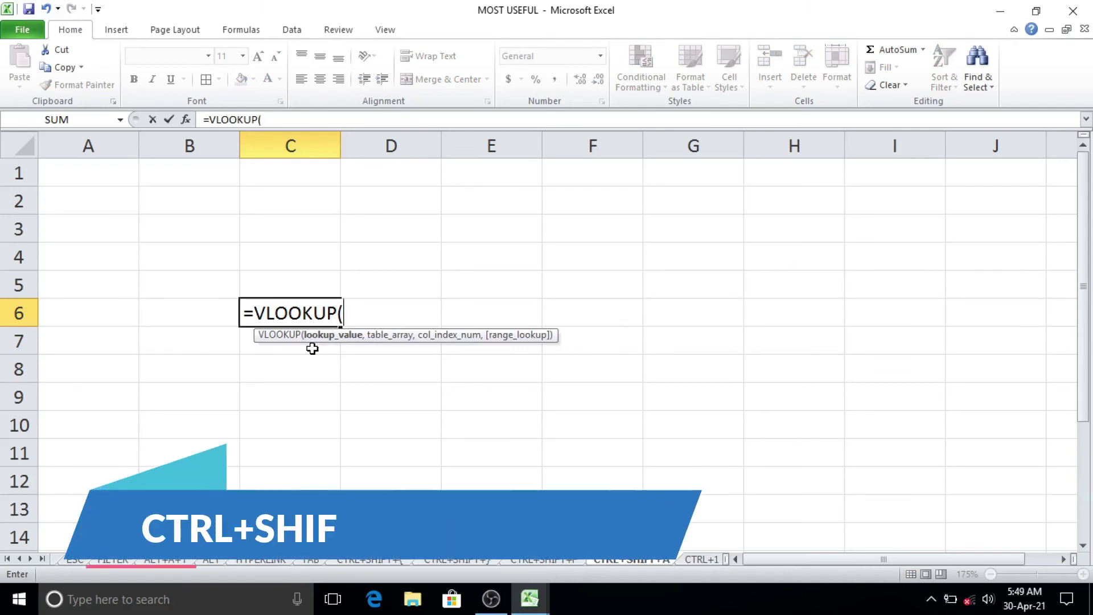
pyautogui.hotkey('ctrl', 'shift', 'a')
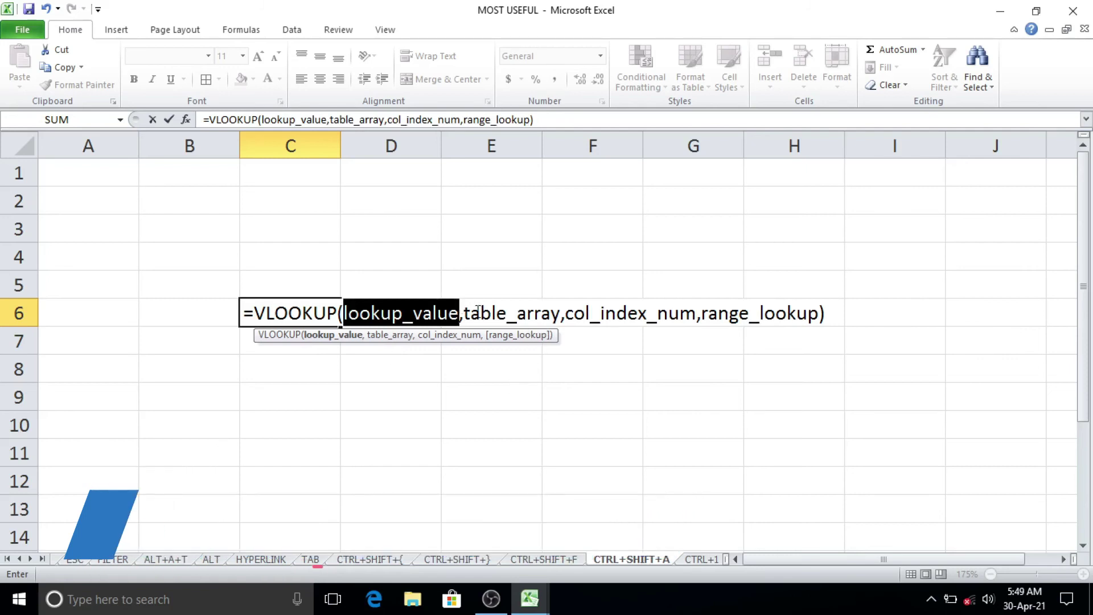
# - Delete the VLOOKUP formula so C6 is empty again
pyautogui.click(742, 319)
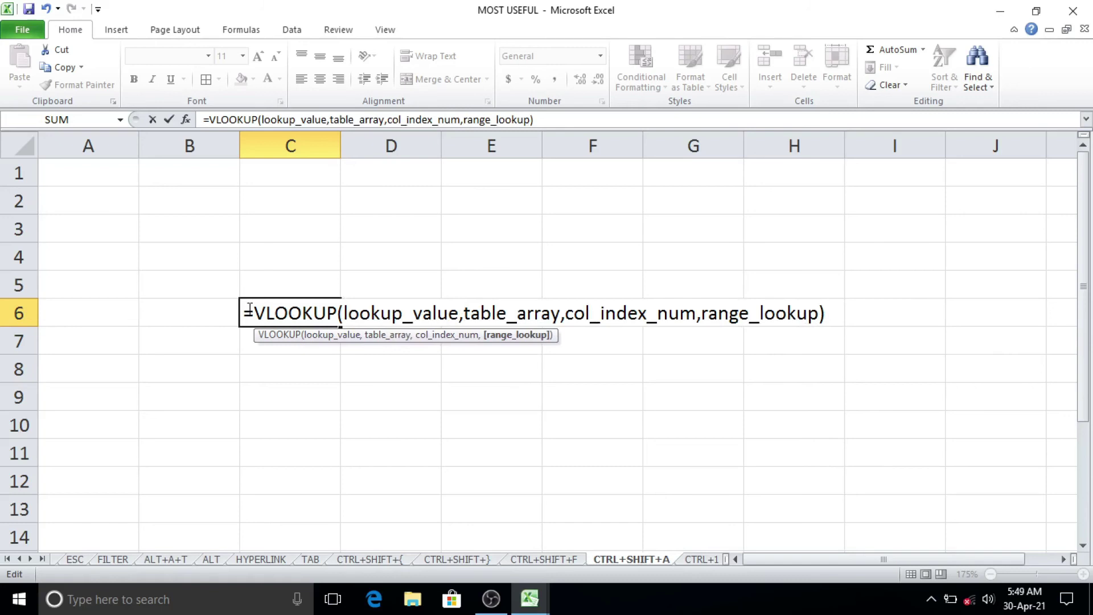
pyautogui.hotkey('shift', 'Home')
pyautogui.press('BackSpace')
pyautogui.hotkey('shift', 'End')
pyautogui.press('BackSpace')
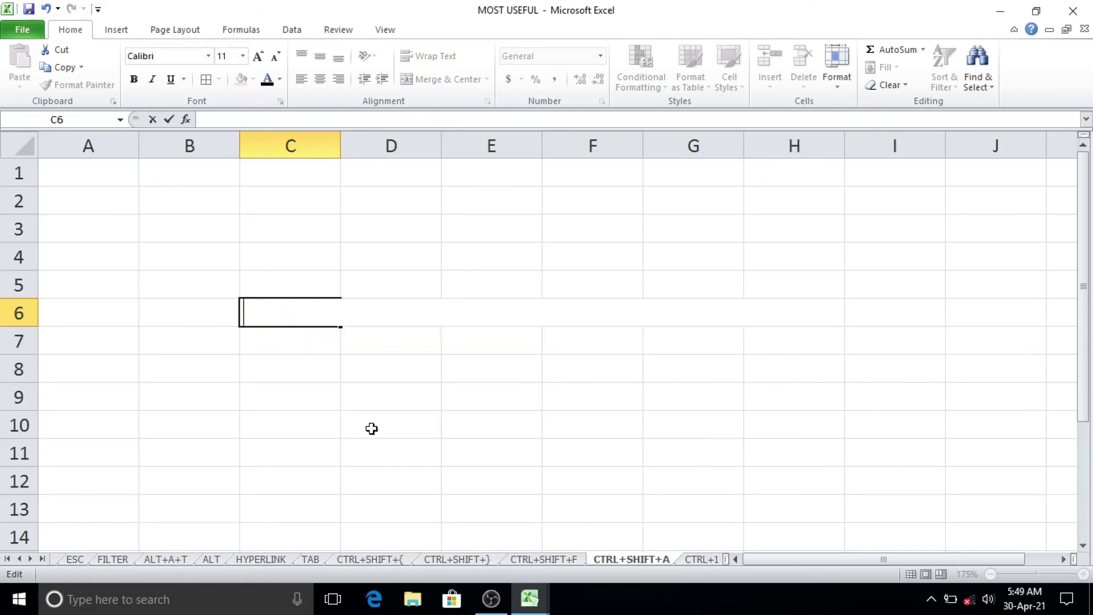
pyautogui.click(364, 402)
pyautogui.click(302, 312)
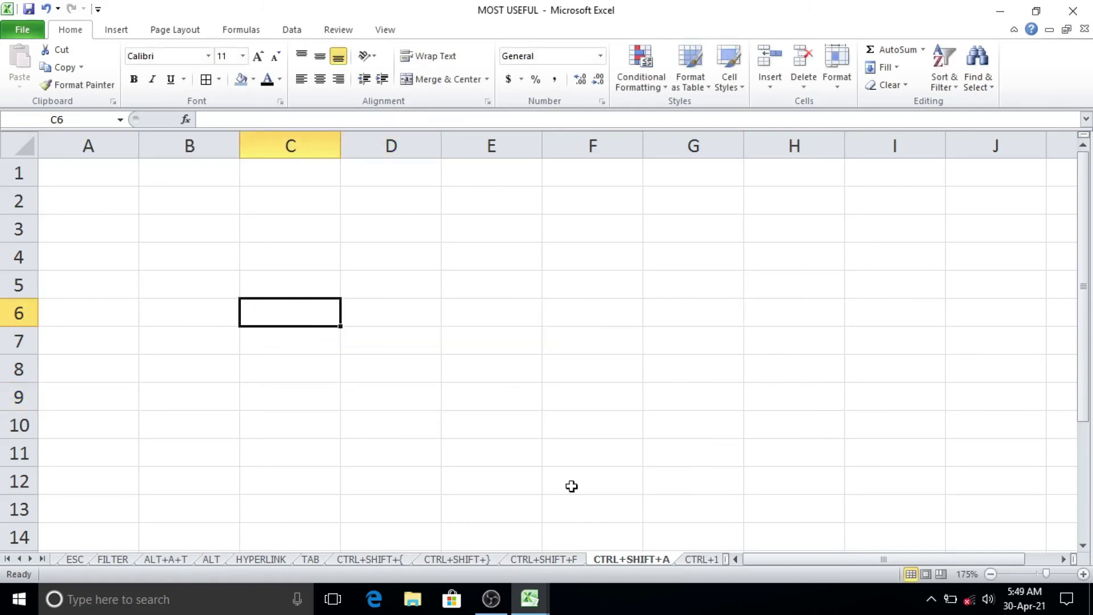
# - On the CTRL+1 sheet, select the five mobile numbers in B2:B6
pyautogui.click(708, 559)
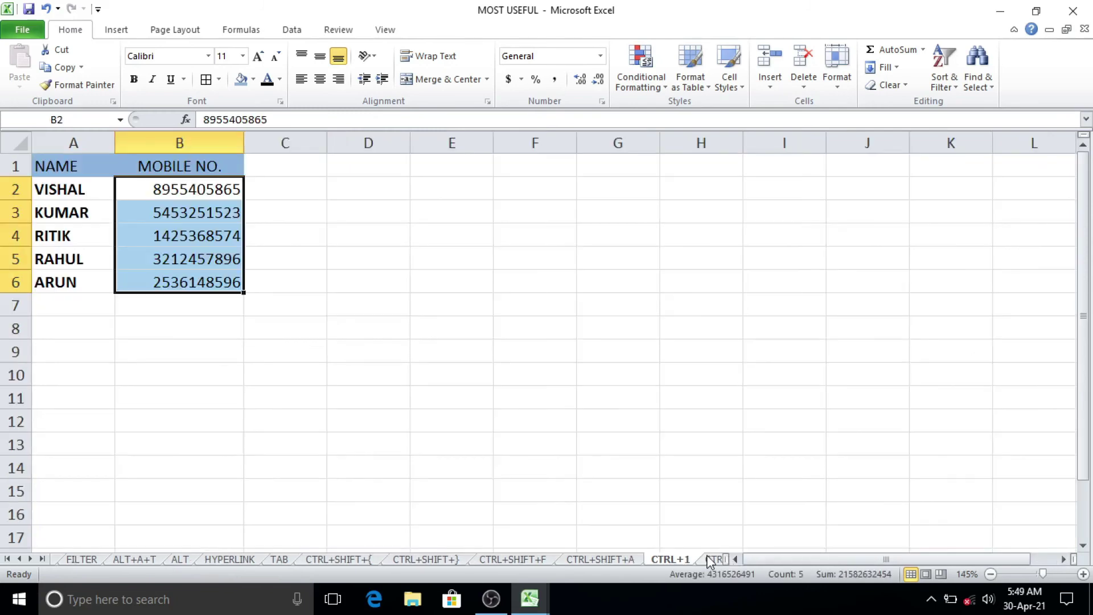
pyautogui.click(284, 351)
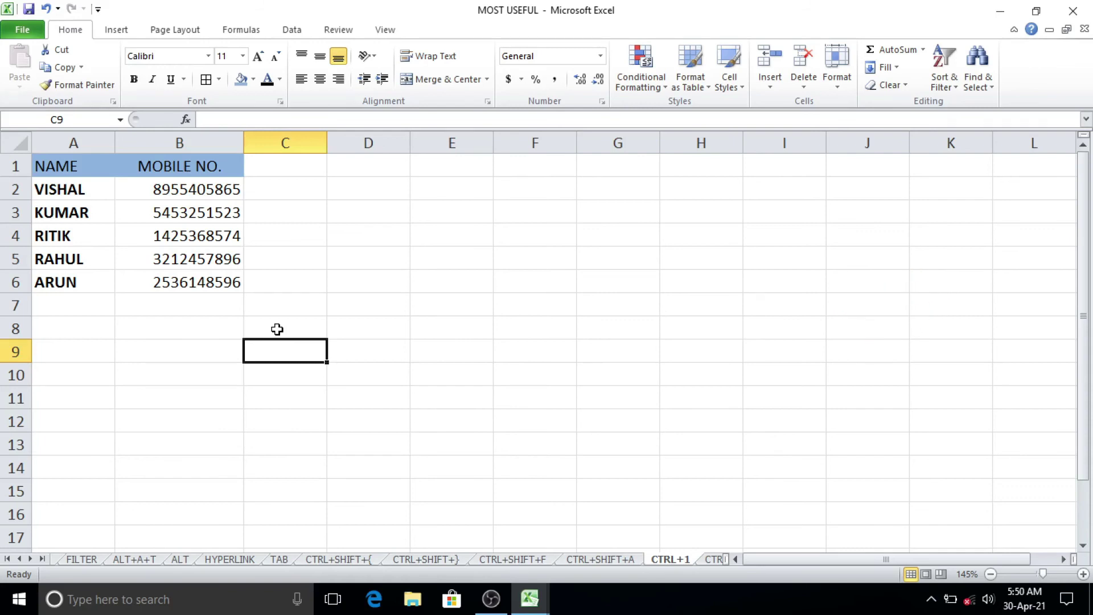
pyautogui.click(274, 320)
pyautogui.click(206, 322)
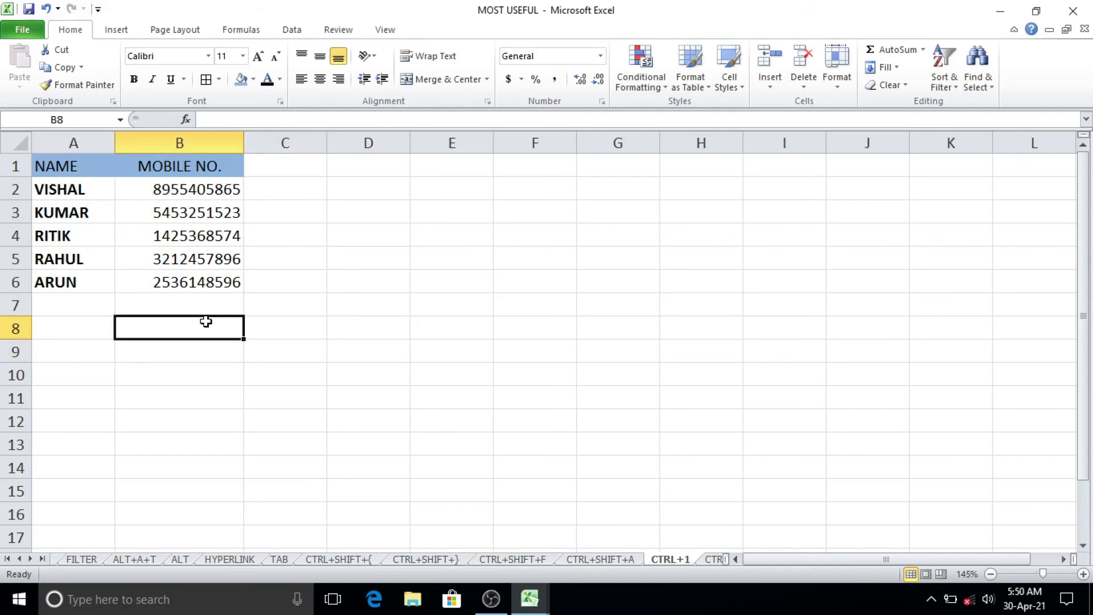
pyautogui.click(336, 351)
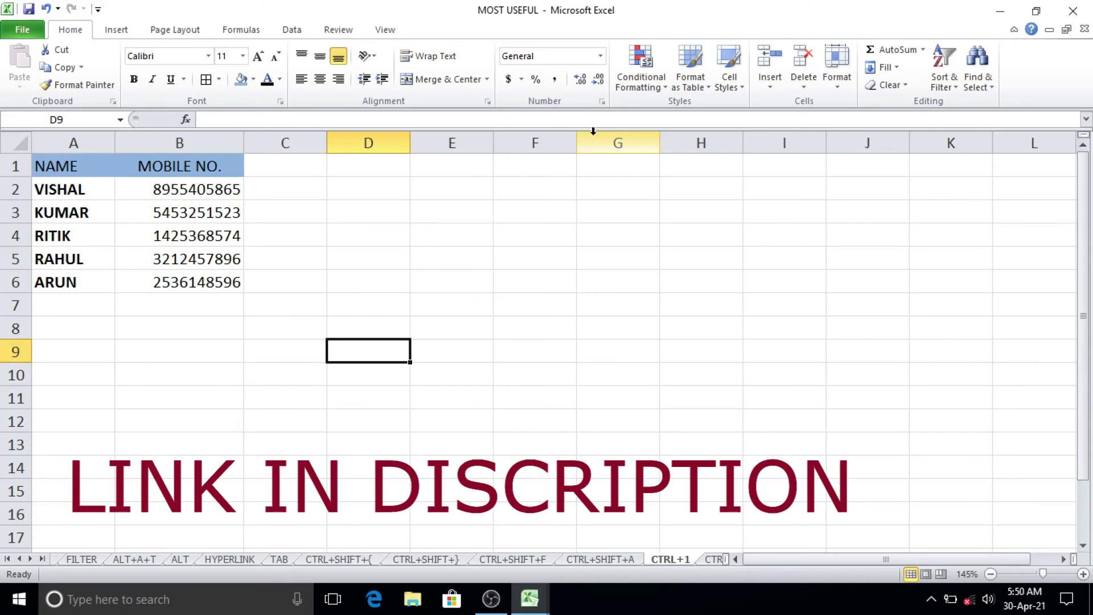
pyautogui.press('Left')
pyautogui.press('Left')
pyautogui.press('Up')
pyautogui.press('Up')
pyautogui.click(239, 351)
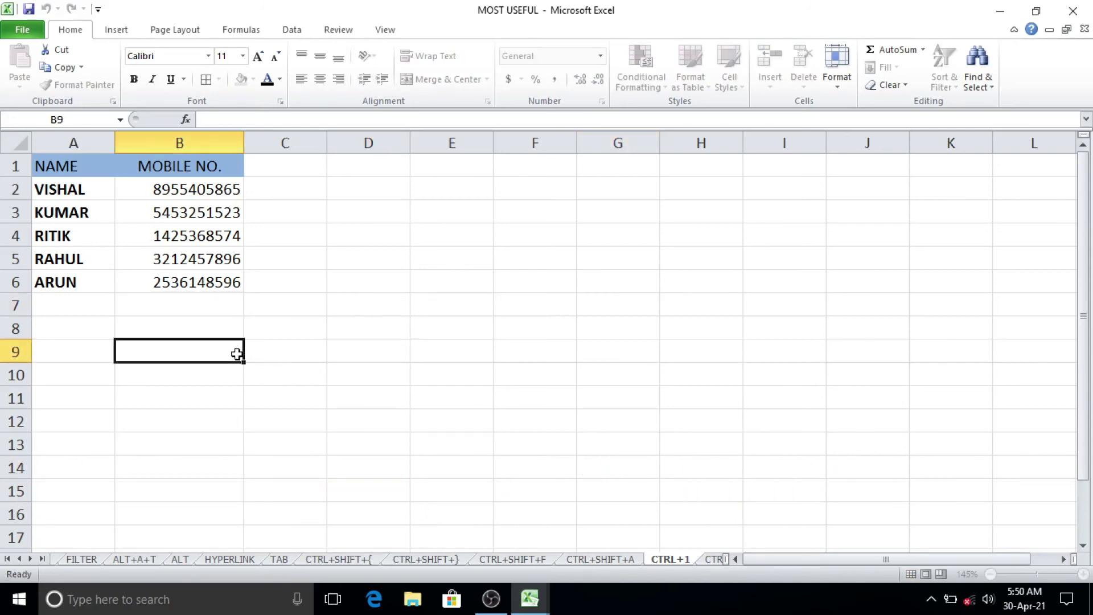
pyautogui.press('Up')
pyautogui.press('Up')
pyautogui.click(260, 345)
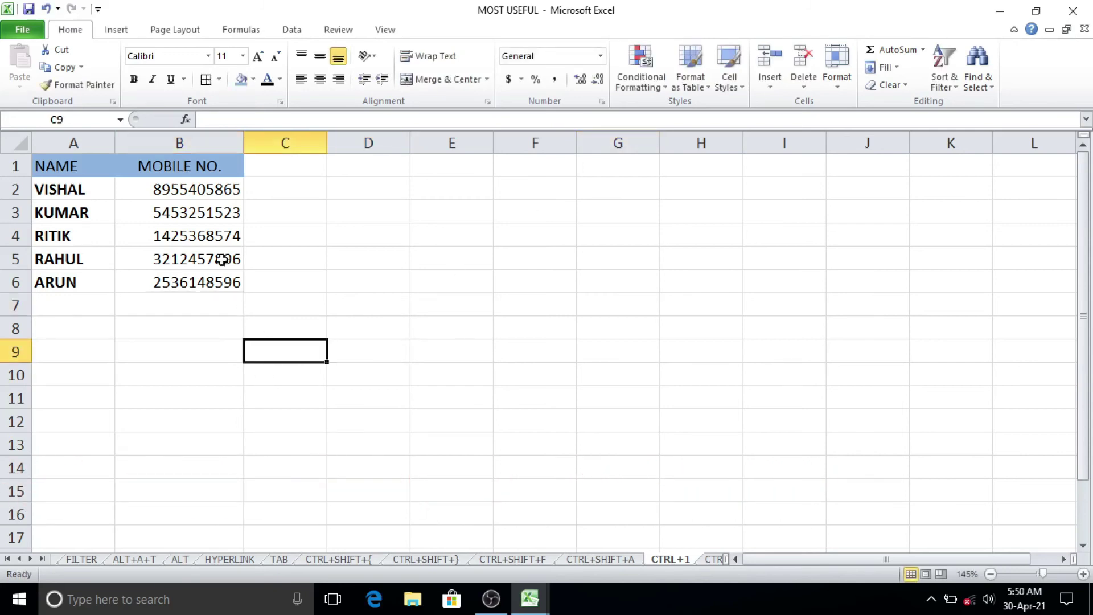
pyautogui.moveTo(205, 189); pyautogui.dragTo(200, 278)
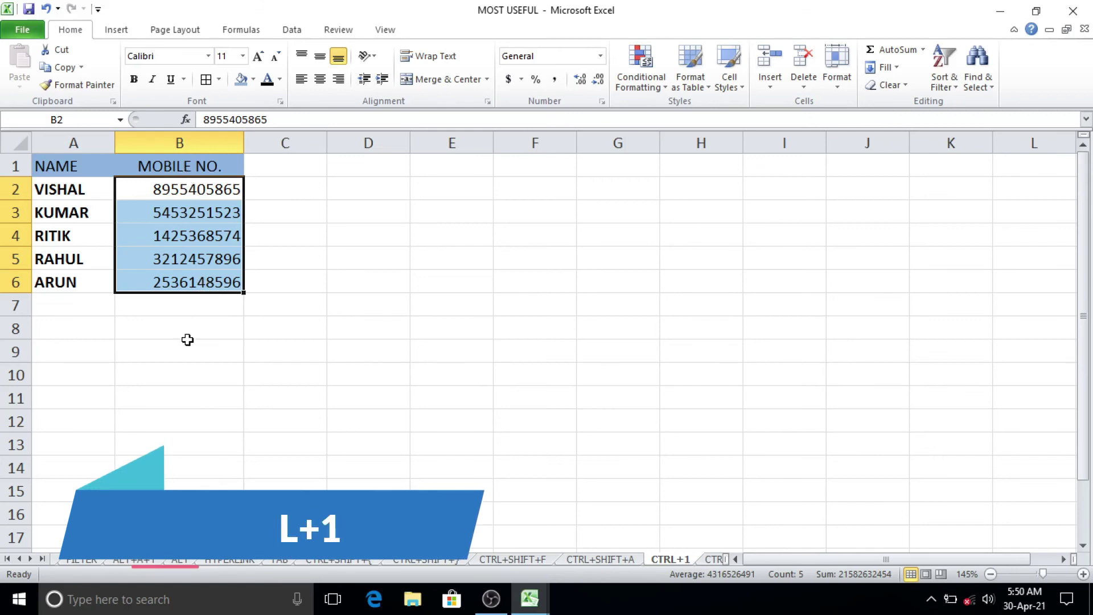
# - Give the mobile numbers the custom format "0"# so each shows a leading zero
pyautogui.hotkey('ctrl', '1')
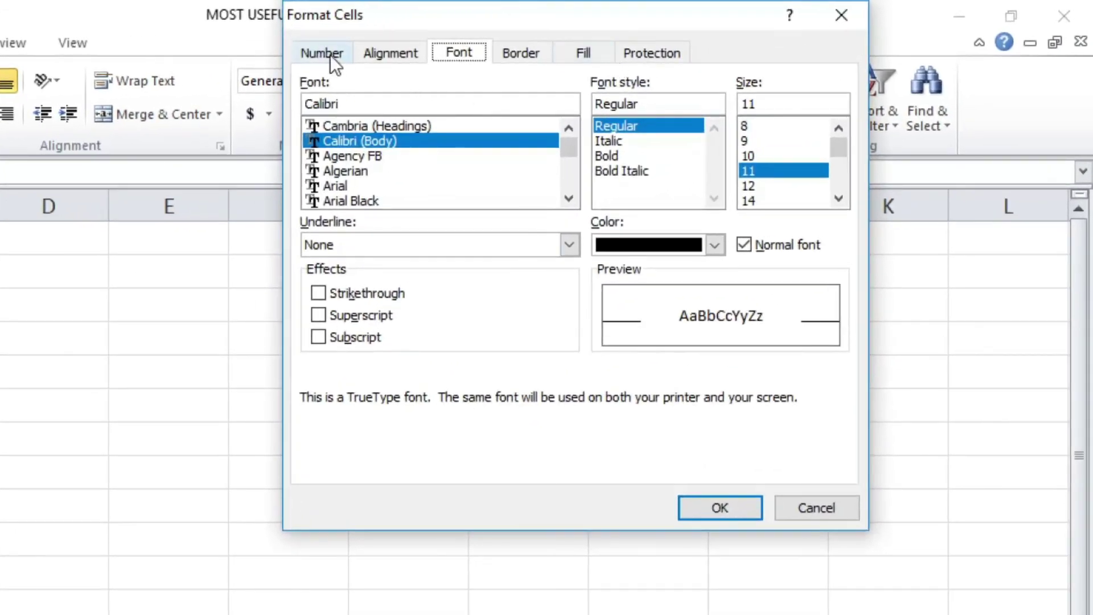
pyautogui.click(322, 53)
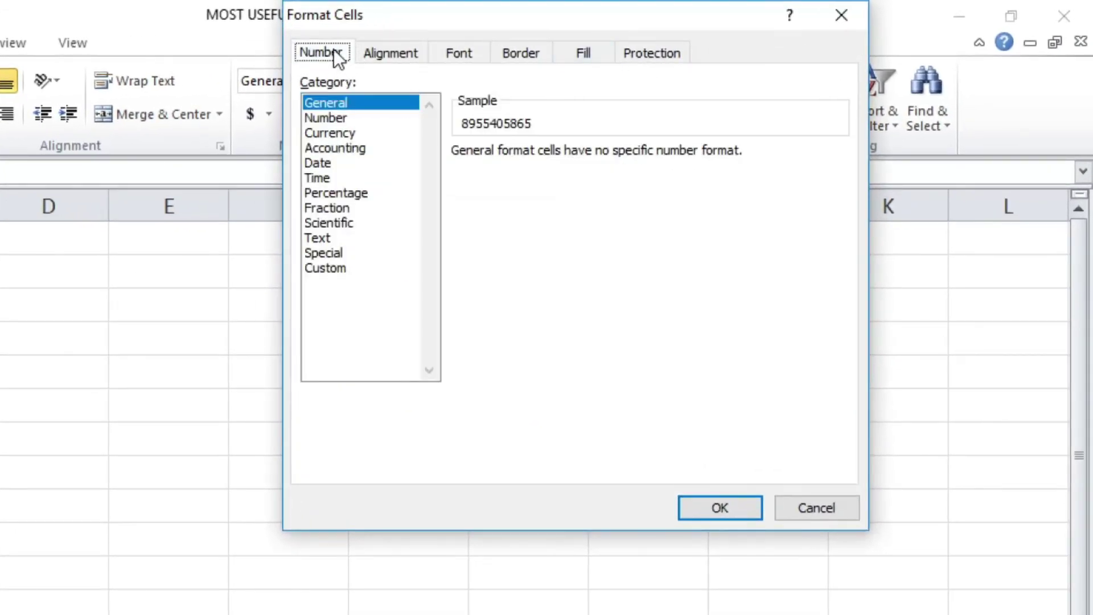
pyautogui.click(326, 268)
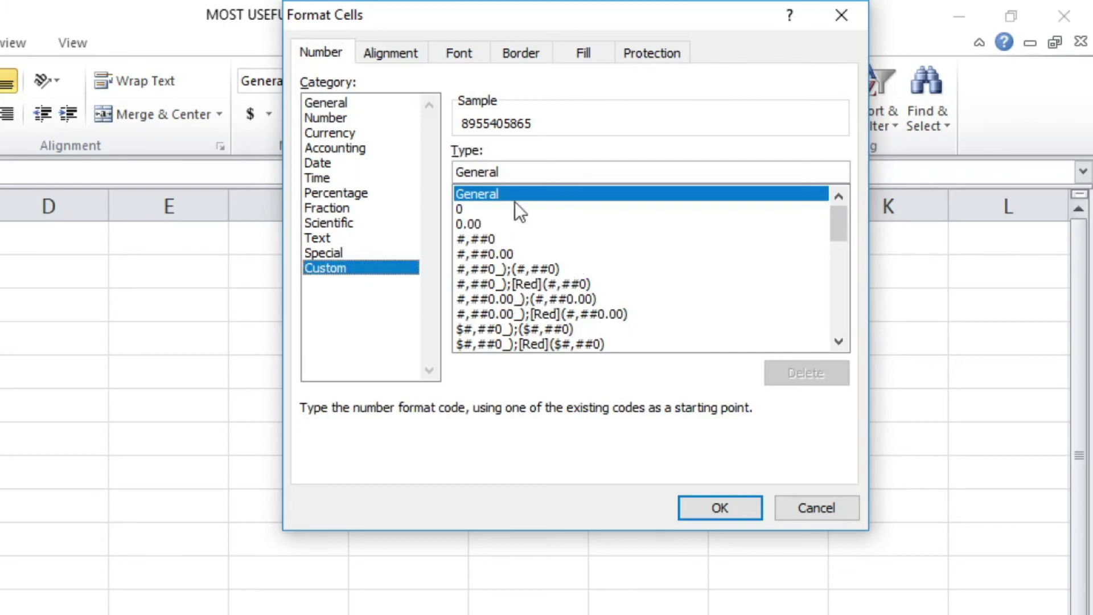
pyautogui.click(501, 174)
pyautogui.press('BackSpace')
pyautogui.press('BackSpace')
pyautogui.press('BackSpace')
pyautogui.press('BackSpace')
pyautogui.press('BackSpace')
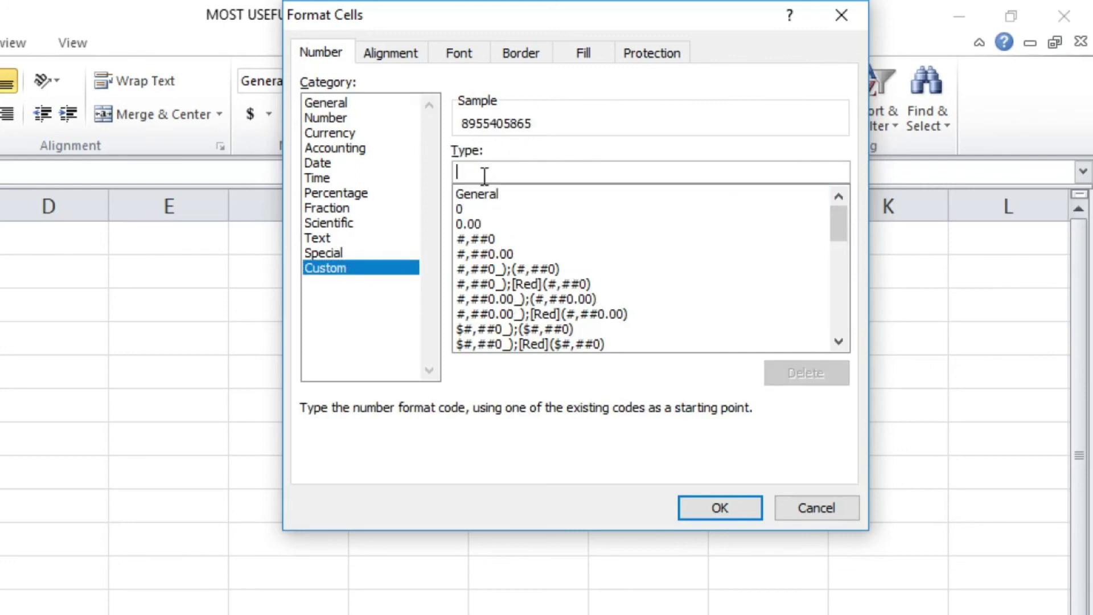
pyautogui.write('"0')
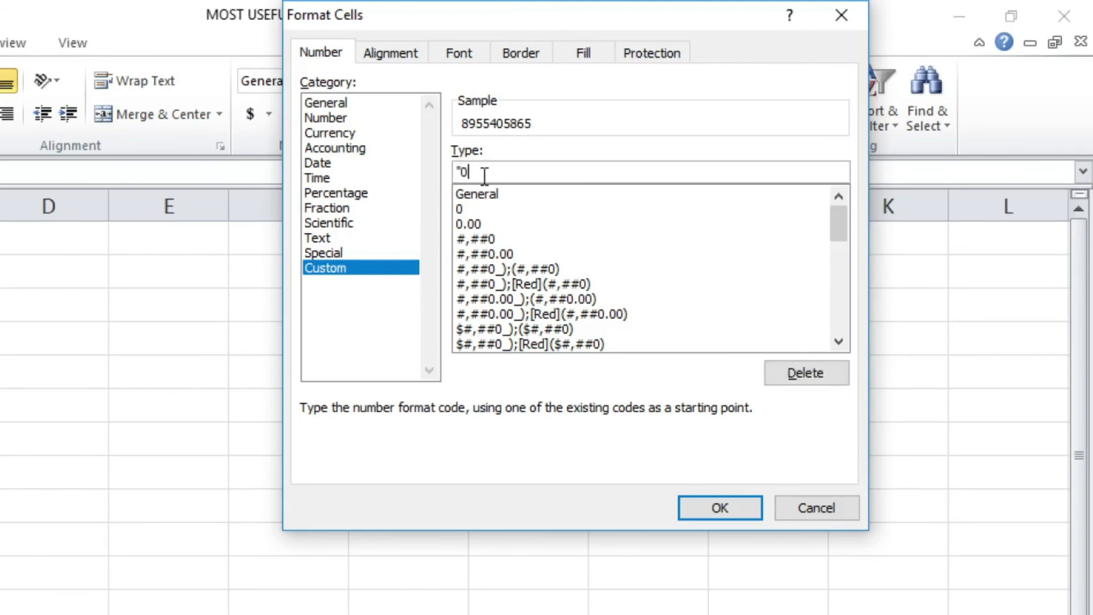
pyautogui.write('"')
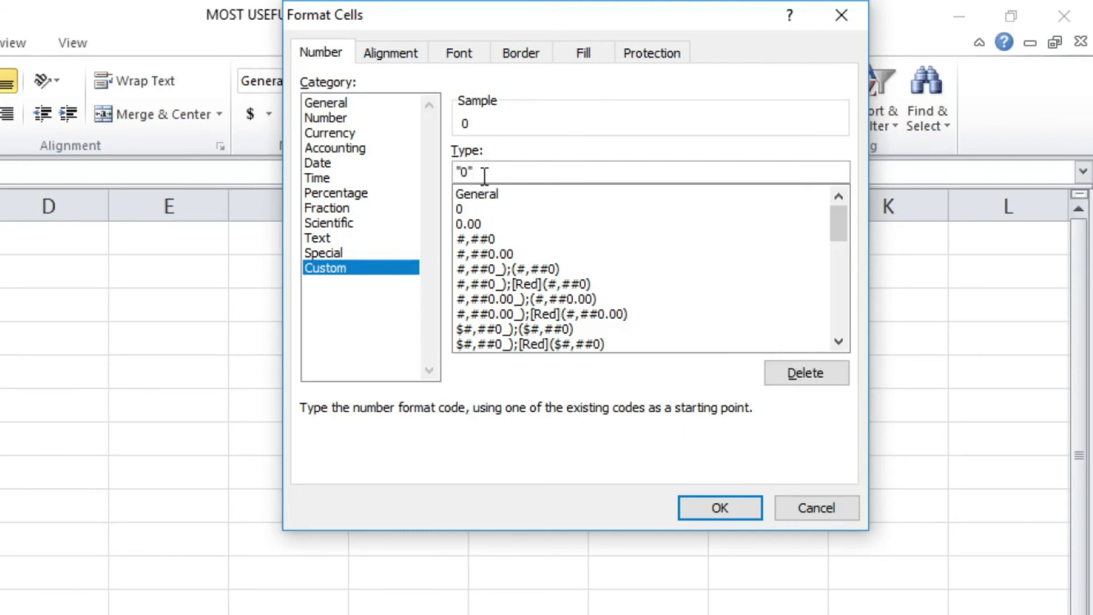
pyautogui.write('#')
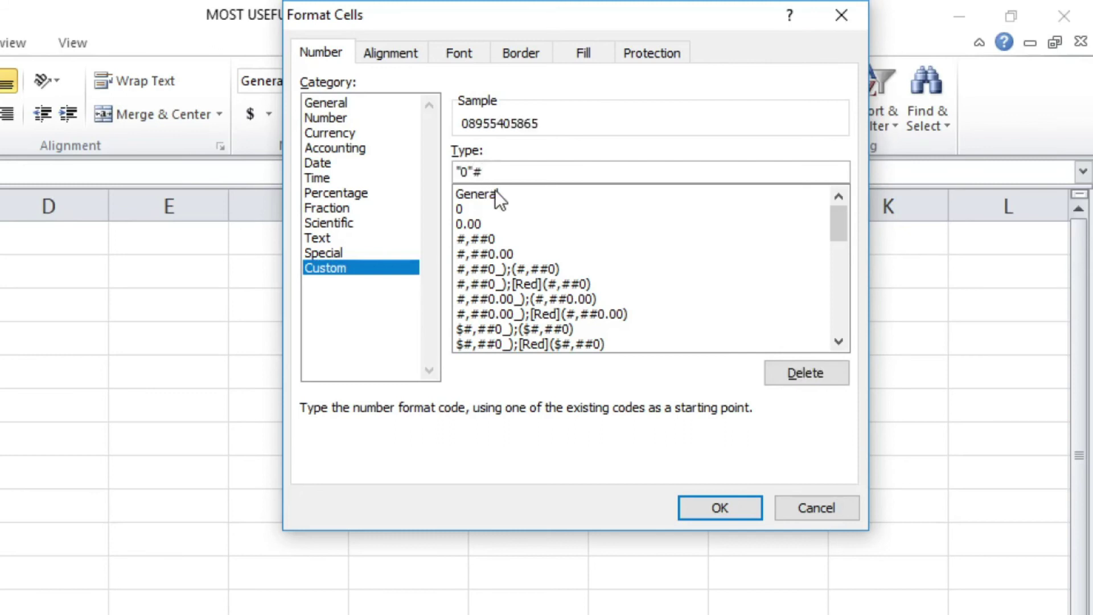
pyautogui.click(699, 508)
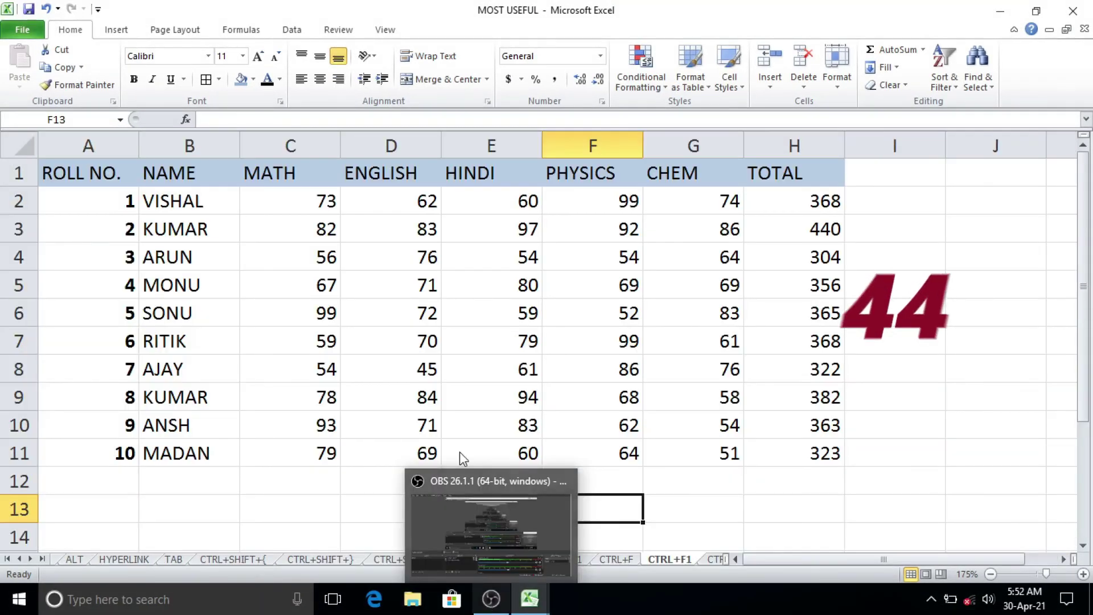
# - Use Find to locate MONU in B5, then 60 in E2 and E11, and close the search
pyautogui.click(448, 428)
pyautogui.click(603, 429)
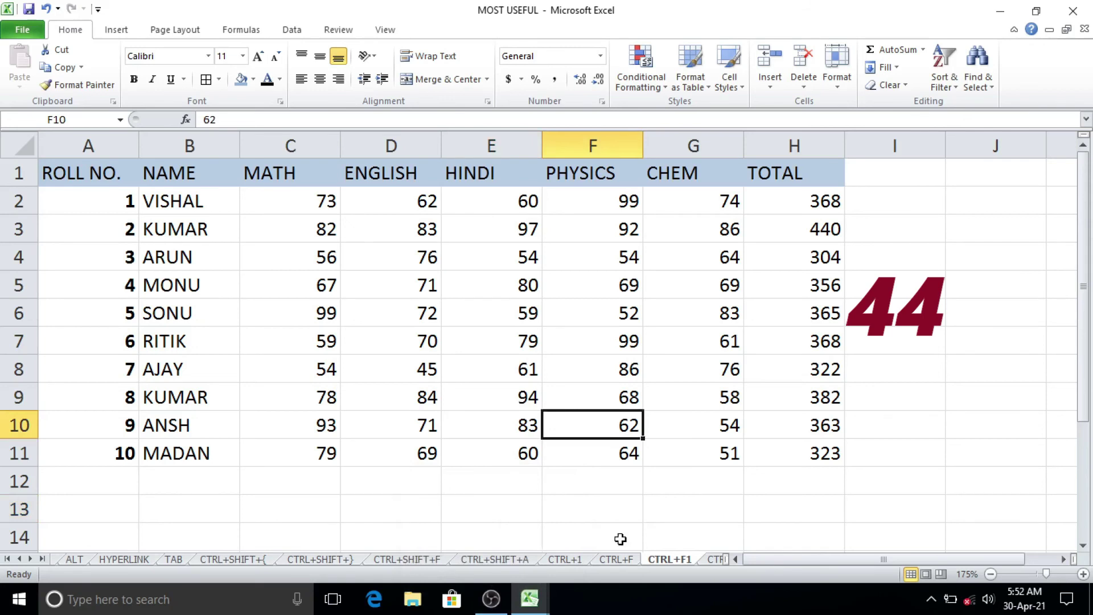
pyautogui.click(565, 496)
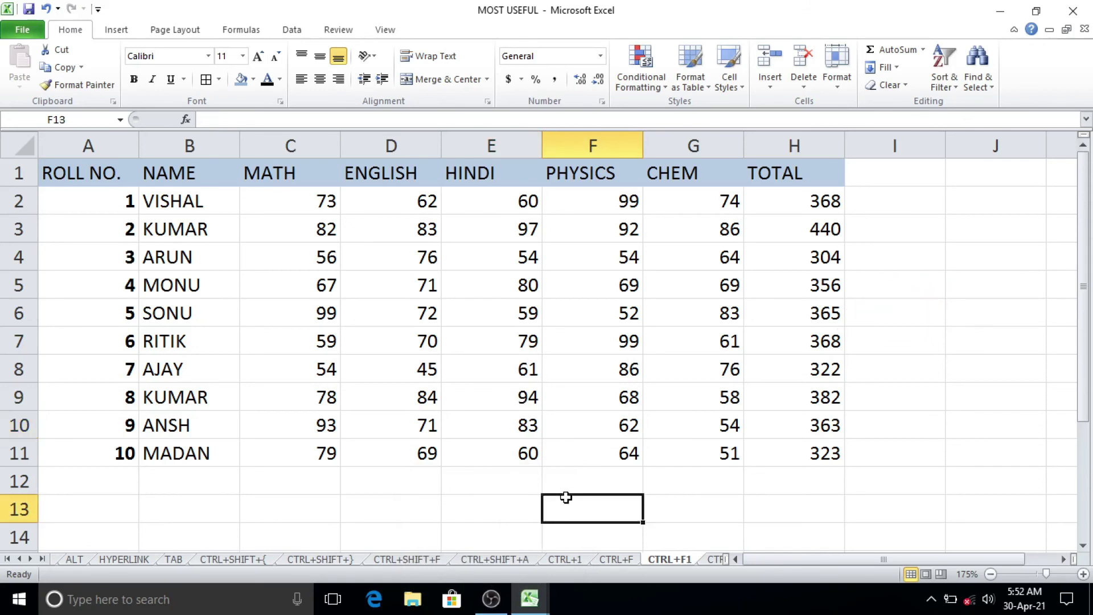
pyautogui.hotkey('ctrl', 'f')
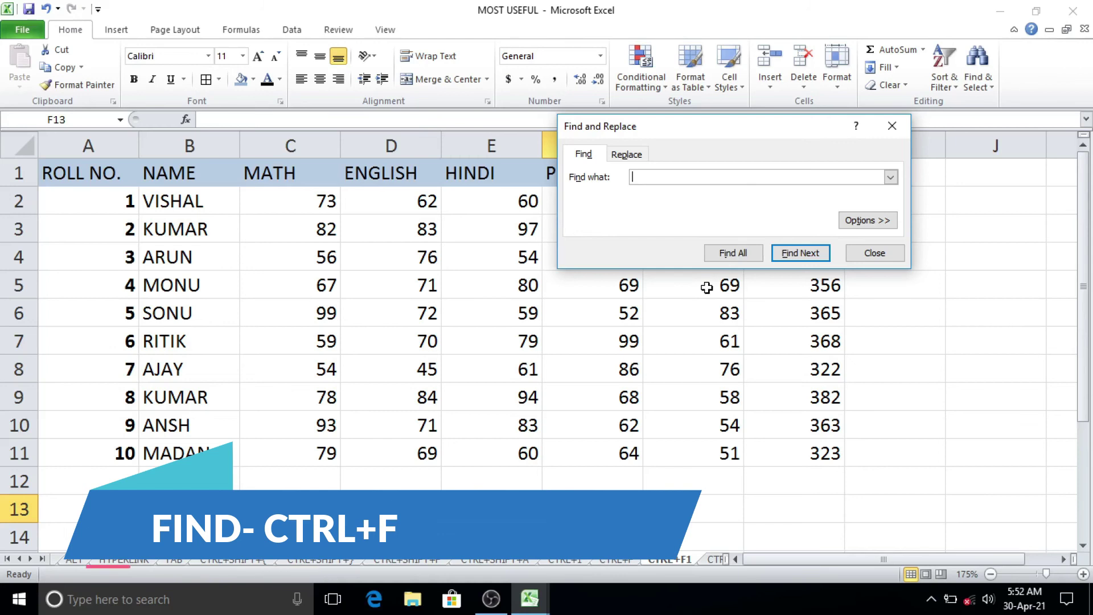
pyautogui.write('MONU')
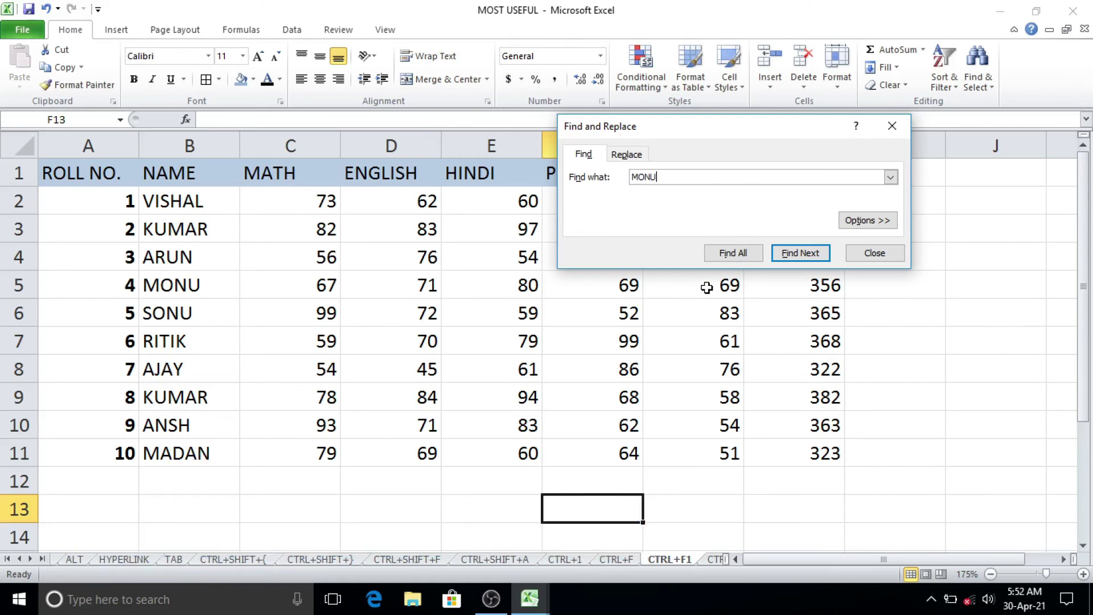
pyautogui.click(817, 258)
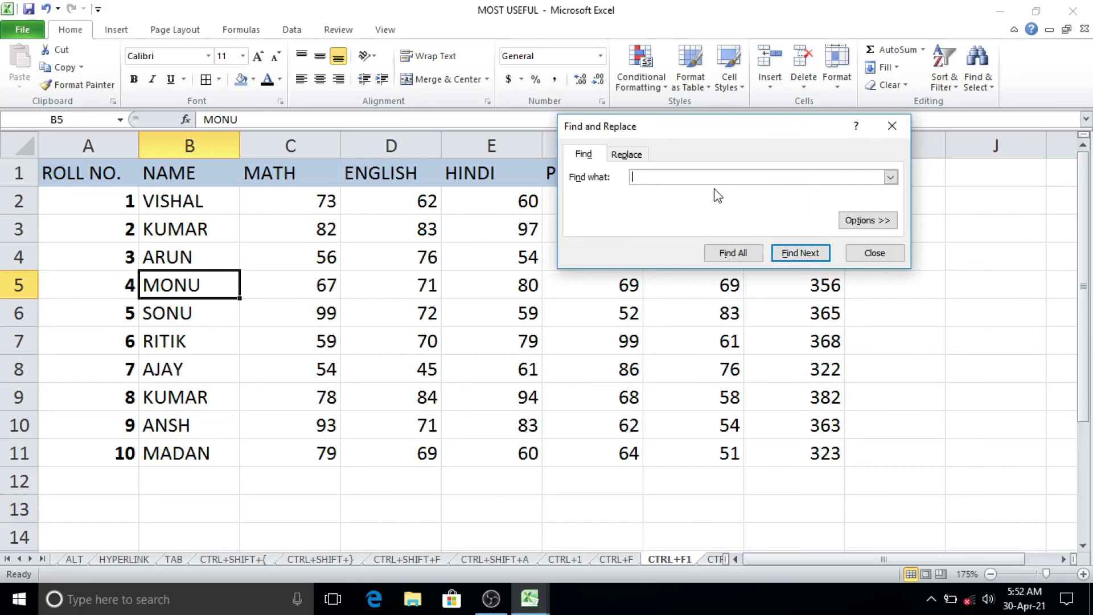
pyautogui.write('60')
pyautogui.click(814, 255)
pyautogui.click(815, 256)
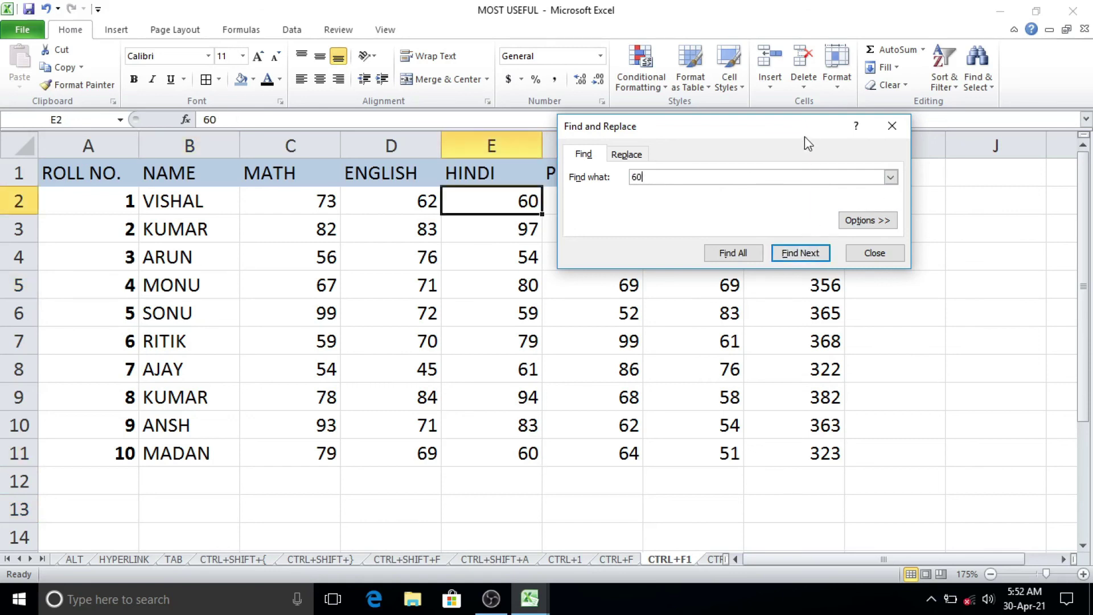
pyautogui.click(785, 258)
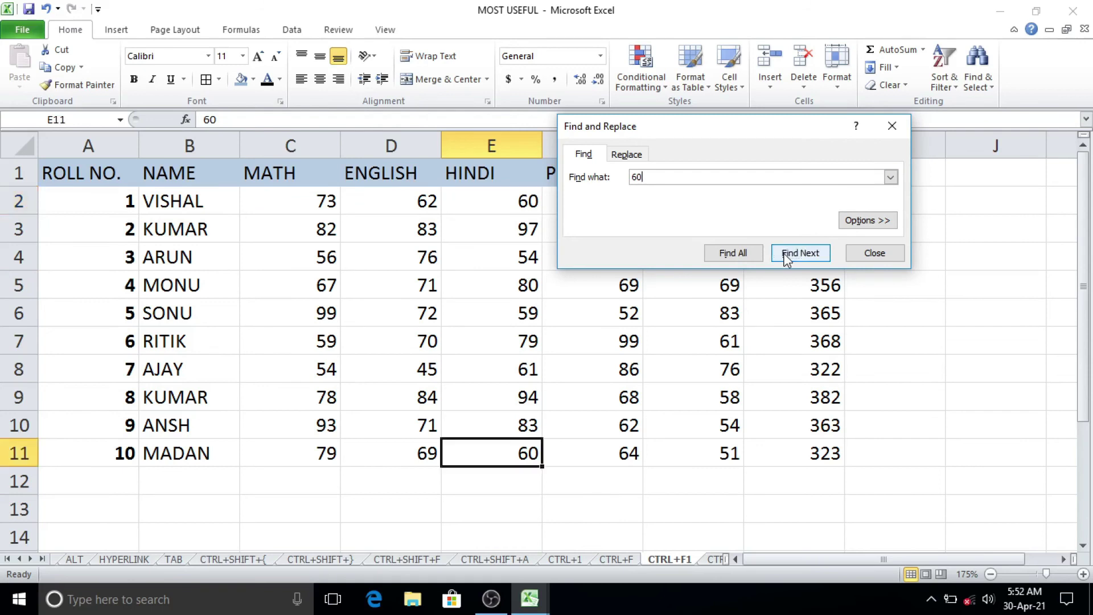
pyautogui.click(874, 254)
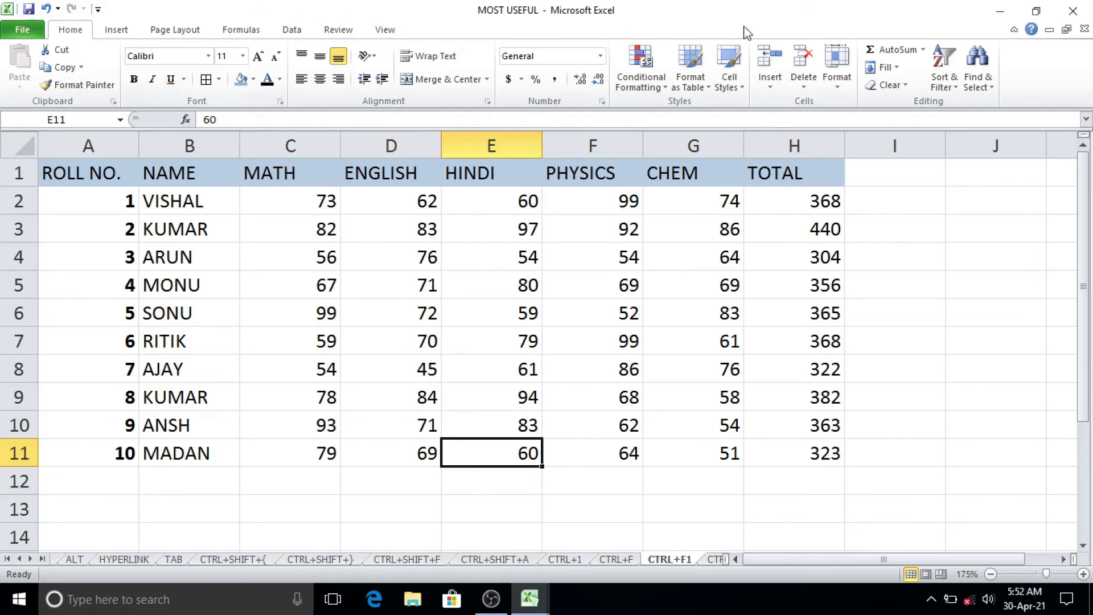
# - Toggle the ribbon between collapsed and expanded three times with Ctrl+F1
pyautogui.hotkey('ctrl', 'F1')
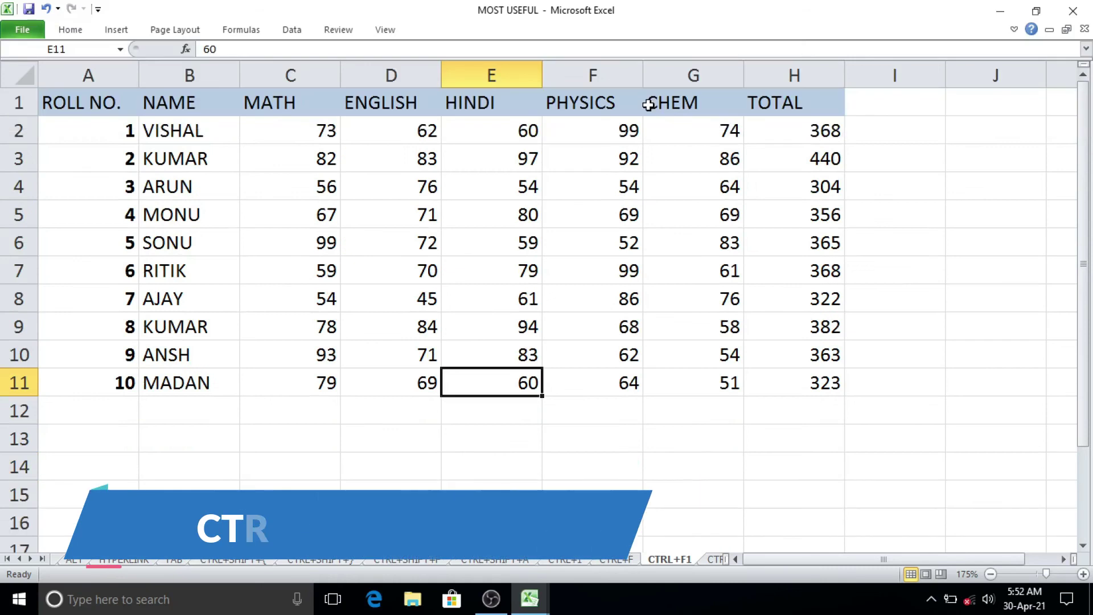
pyautogui.hotkey('ctrl', 'F1')
pyautogui.hotkey('ctrl', 'F1')
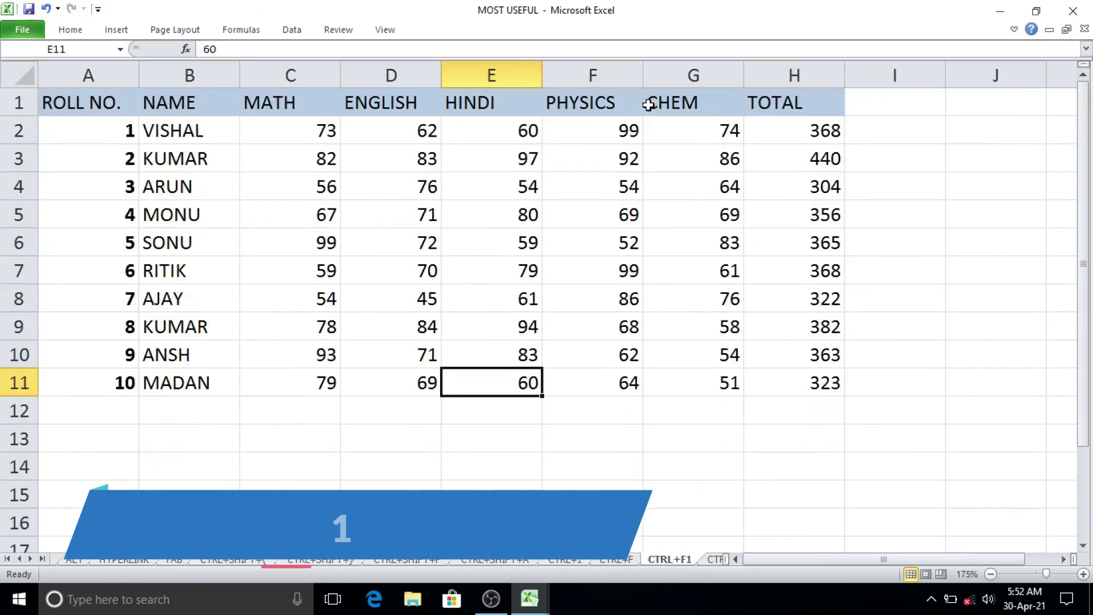
pyautogui.hotkey('ctrl', 'F1')
pyautogui.hotkey('ctrl', 'F1')
pyautogui.hotkey('ctrl', 'F1')
pyautogui.hotkey('ctrl', 'F1')
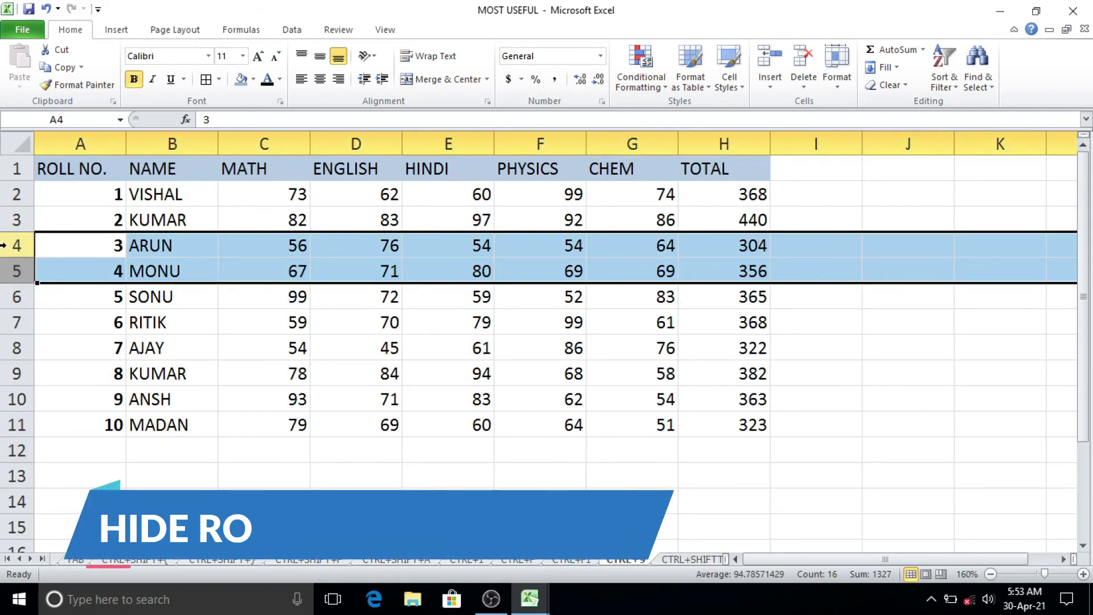
# - Hide rows 4–5 (ARUN, MONU) with Ctrl+9, then unhide them by selecting rows 3–6 and pressing Ctrl+Shift+9
pyautogui.hotkey('ctrl', '9')
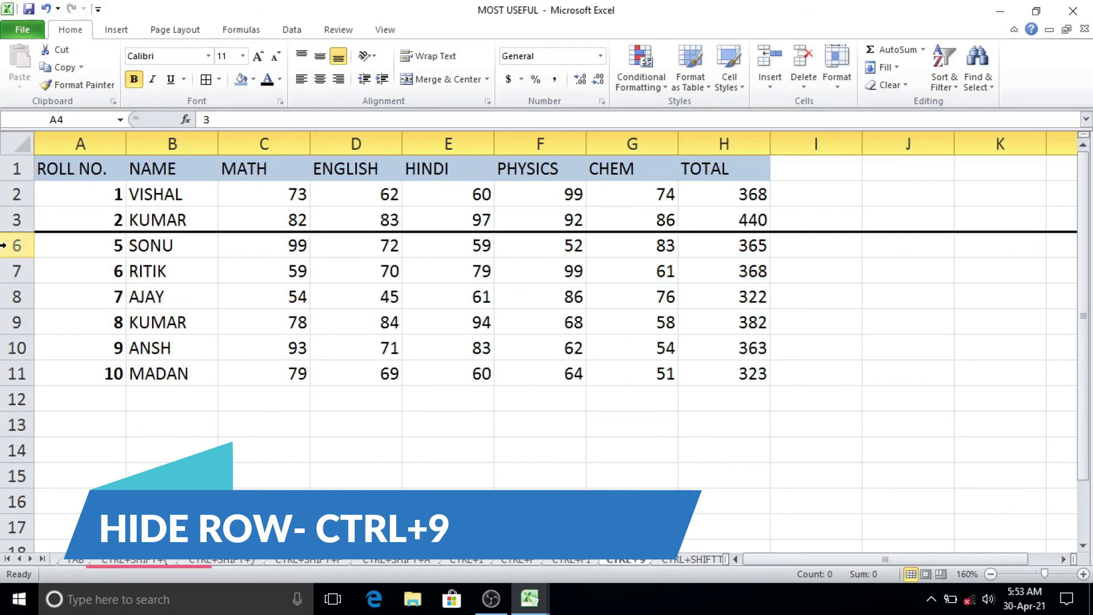
pyautogui.click(95, 313)
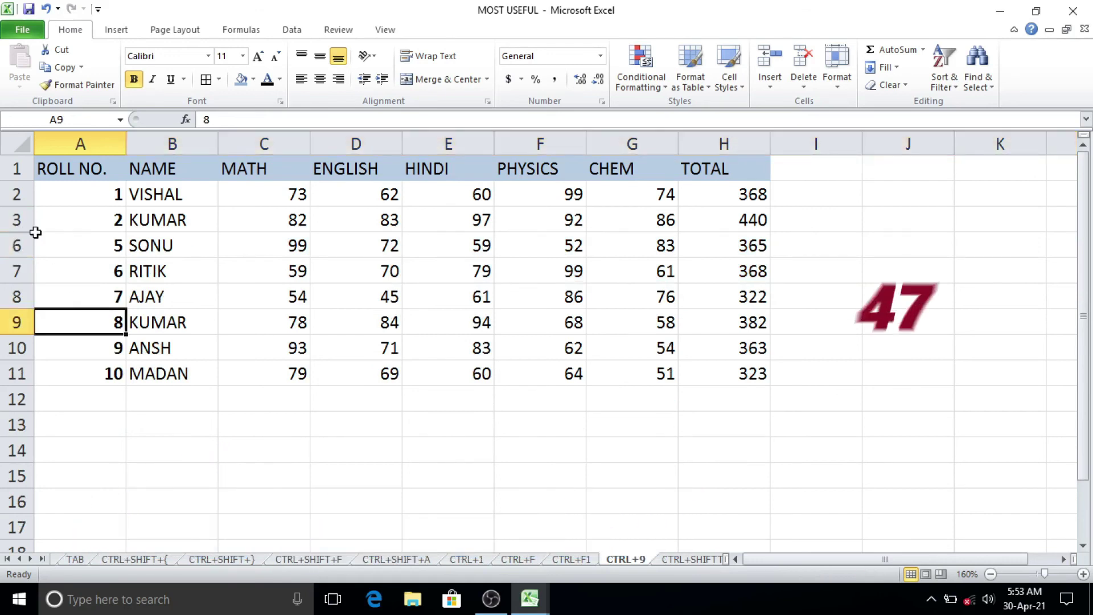
pyautogui.moveTo(17, 223); pyautogui.dragTo(15, 244)
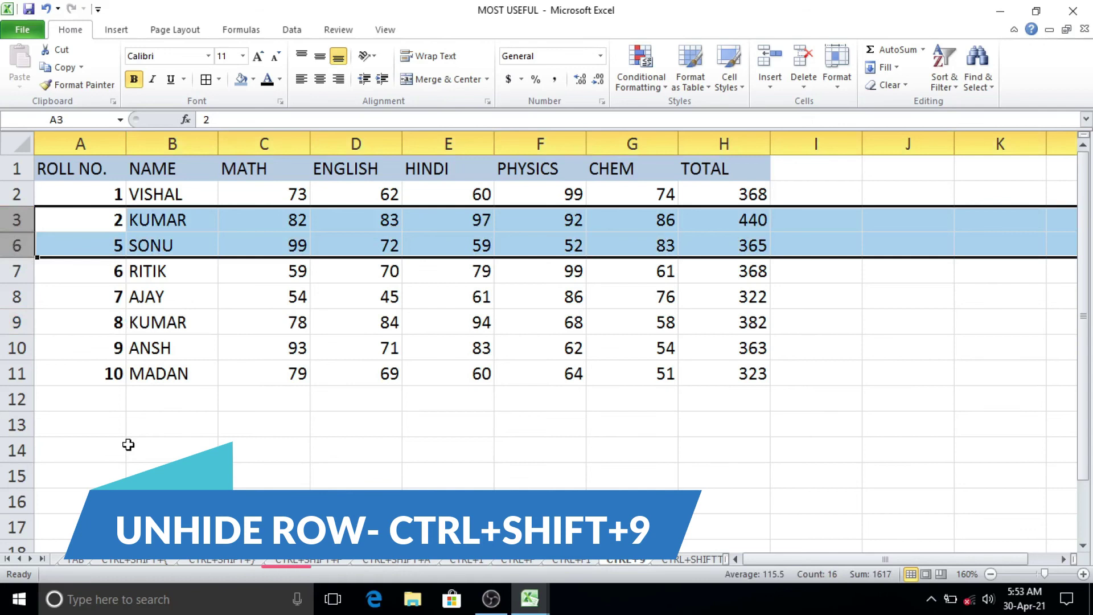
pyautogui.hotkey('ctrl', 'shift', '9')
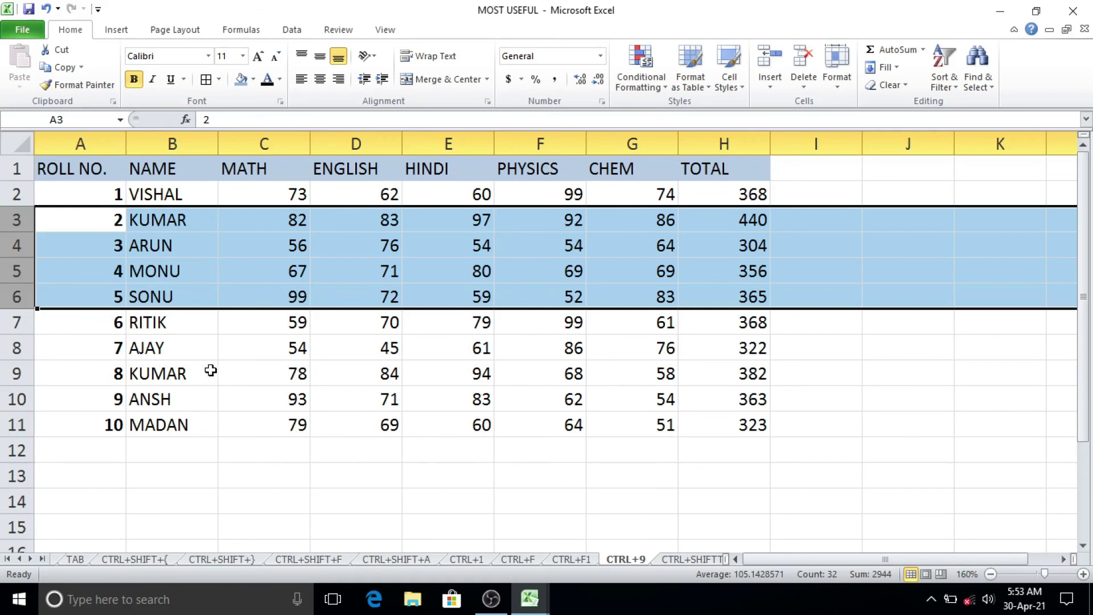
# - Hide the ENGLISH and HINDI columns with Ctrl+0
pyautogui.click(242, 393)
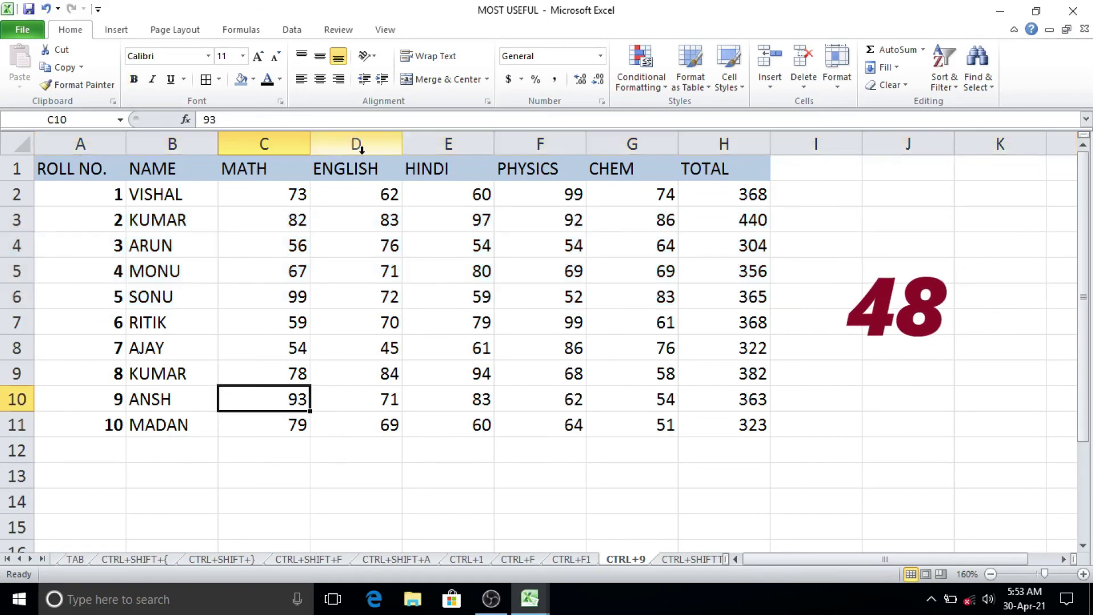
pyautogui.moveTo(361, 149); pyautogui.dragTo(453, 143)
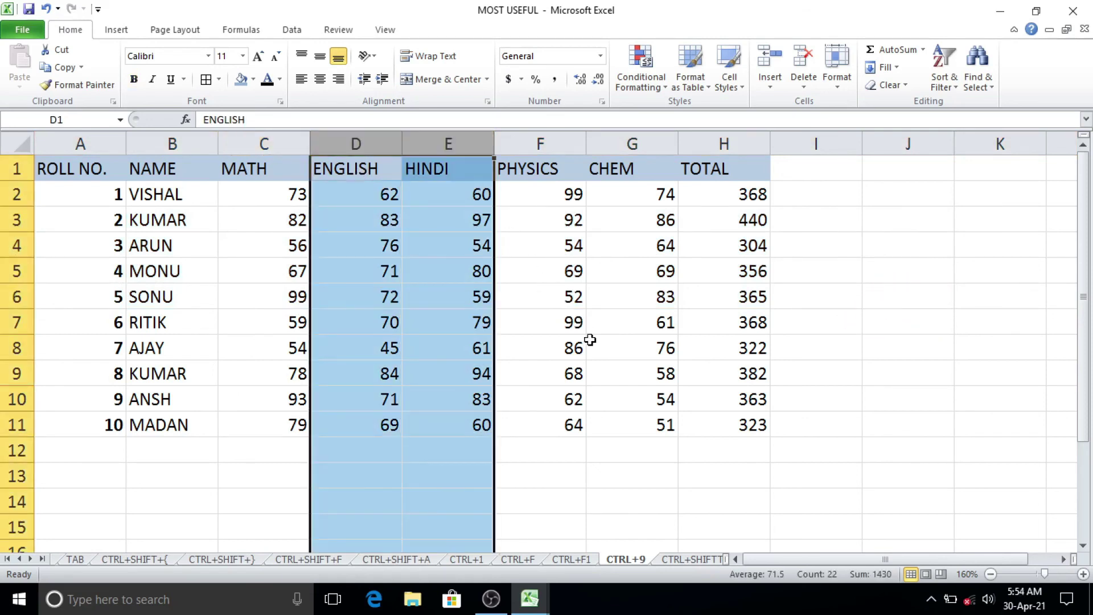
pyautogui.hotkey('ctrl', '0')
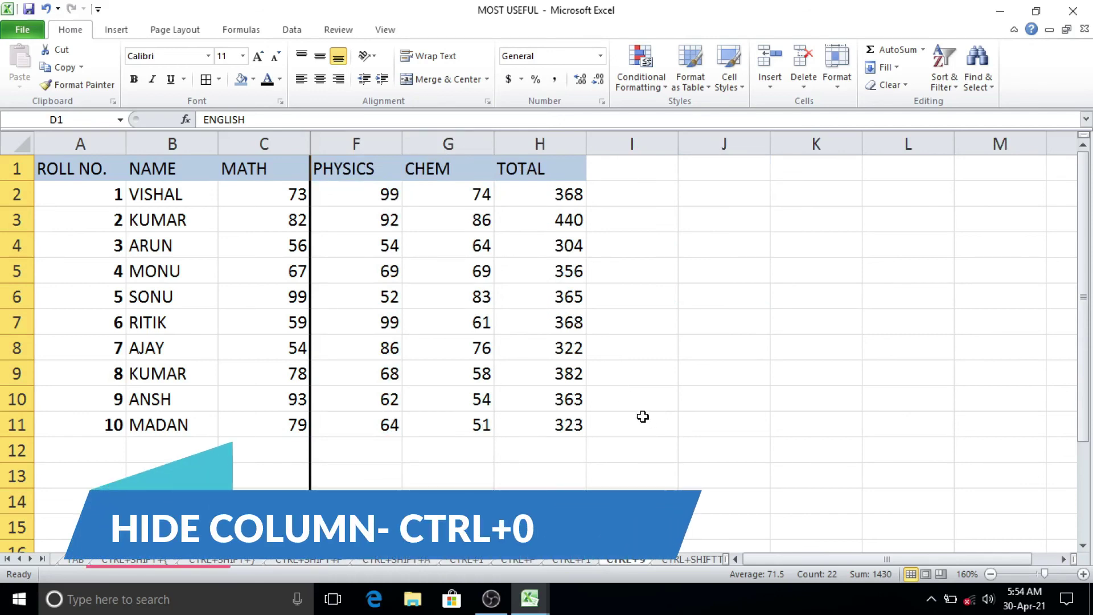
# - Unhide ENGLISH and HINDI from the MATH–PHYSICS column selection, then go to the CTRL+SHIFT+9 sheet
pyautogui.moveTo(268, 143); pyautogui.dragTo(345, 143)
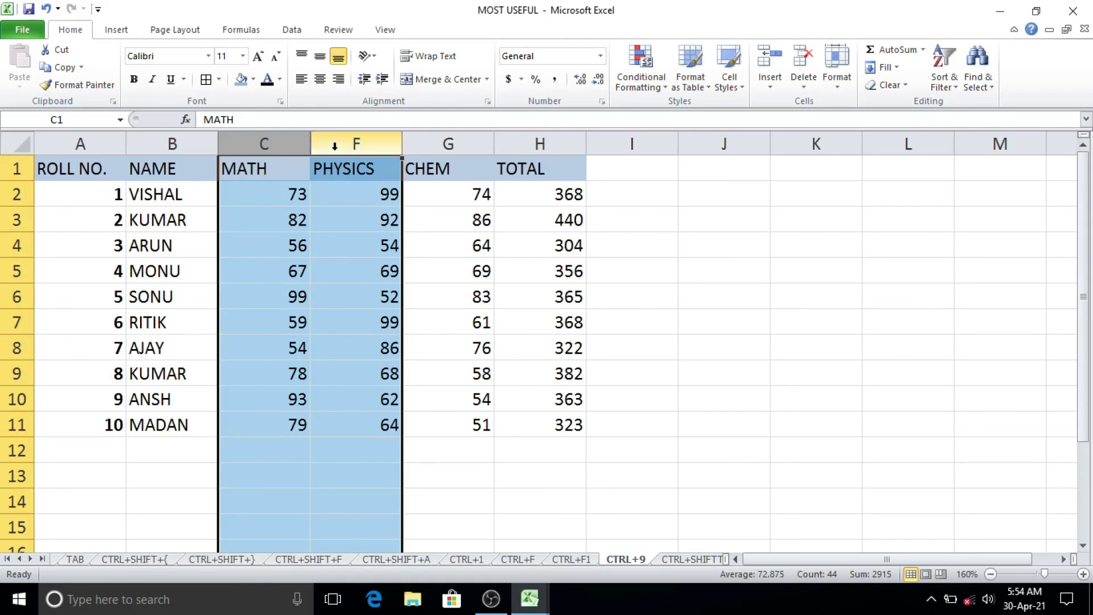
pyautogui.rightClick(335, 149)
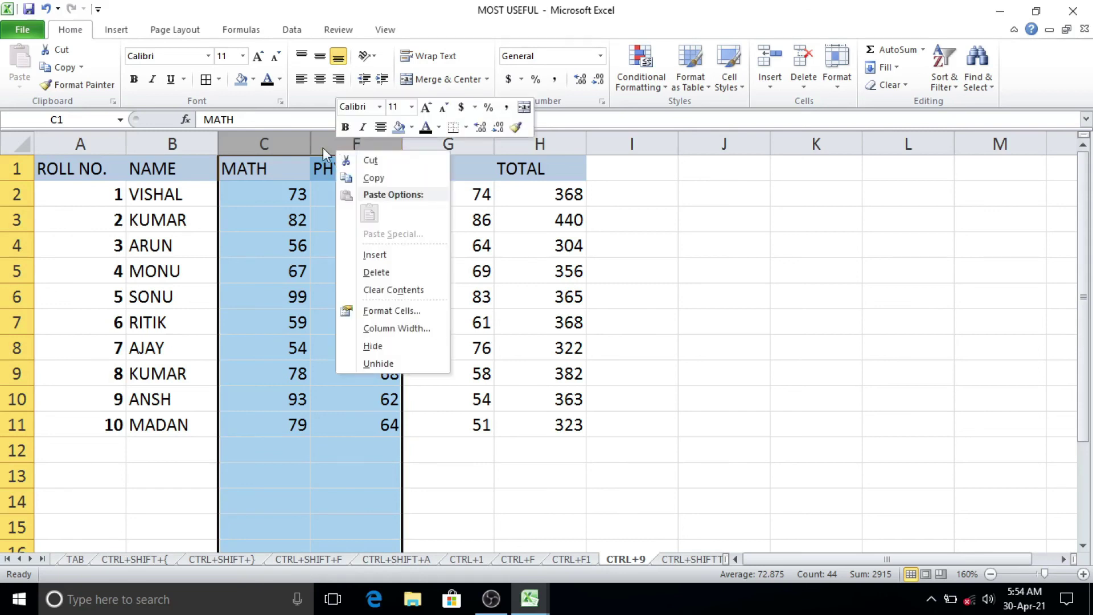
pyautogui.click(399, 360)
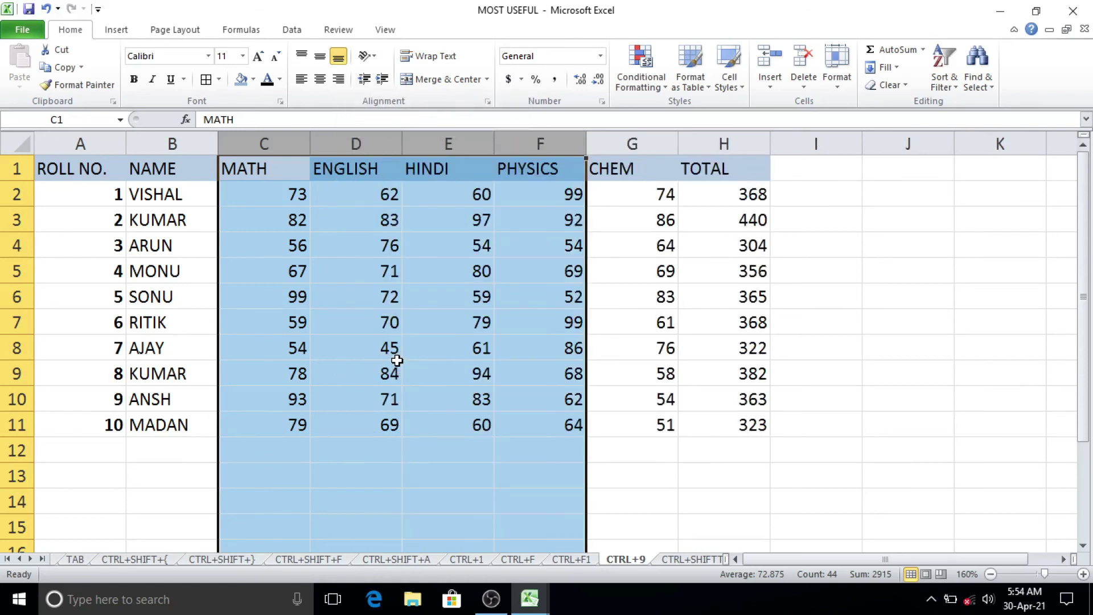
pyautogui.click(691, 560)
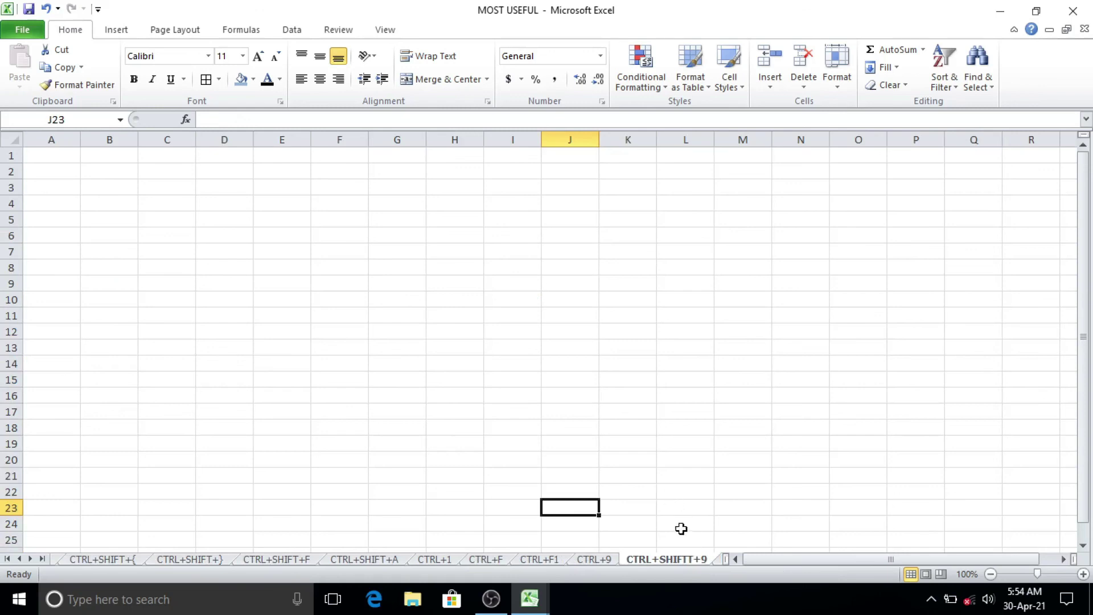
# - On the CTRL+F4 sheet, close the current workbook with Ctrl+F4
pyautogui.hotkey('ctrl', 'pagedown')
pyautogui.hotkey('ctrl', 'pagedown')
pyautogui.hotkey('ctrl', 'pagedown')
pyautogui.keyDown('ctrl'); pyautogui.scroll(4, 623, 429); pyautogui.keyUp('ctrl')
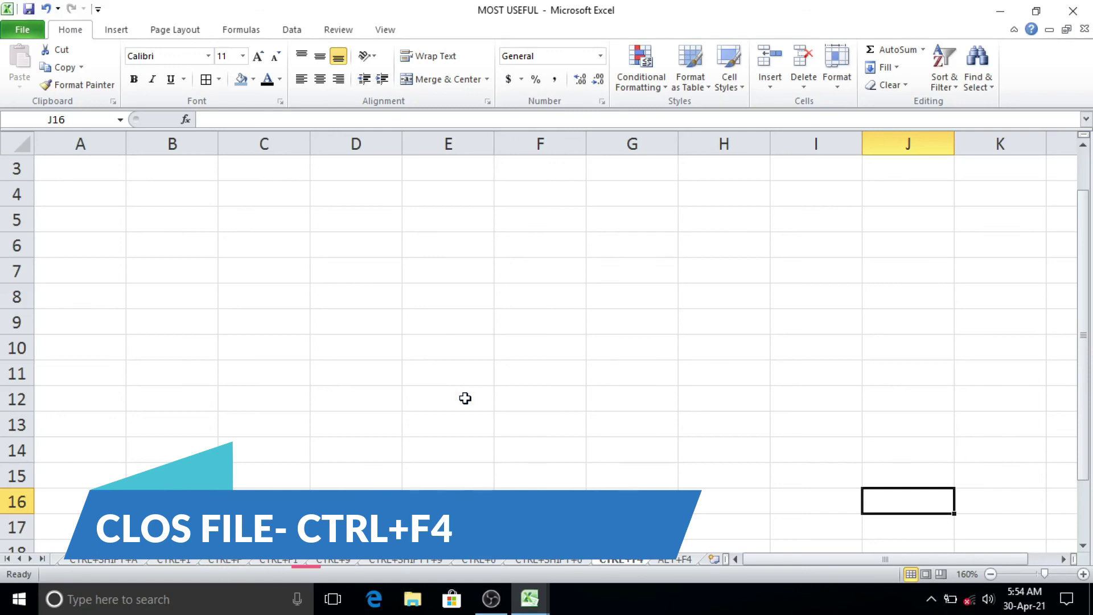
pyautogui.click(611, 360)
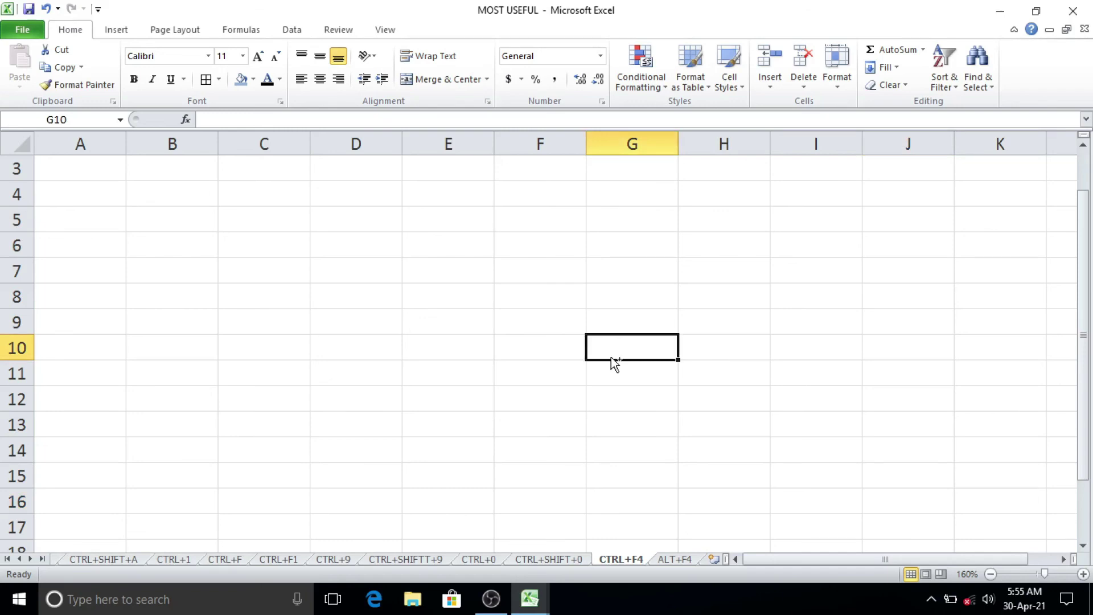
pyautogui.hotkey('ctrl', 'F4')
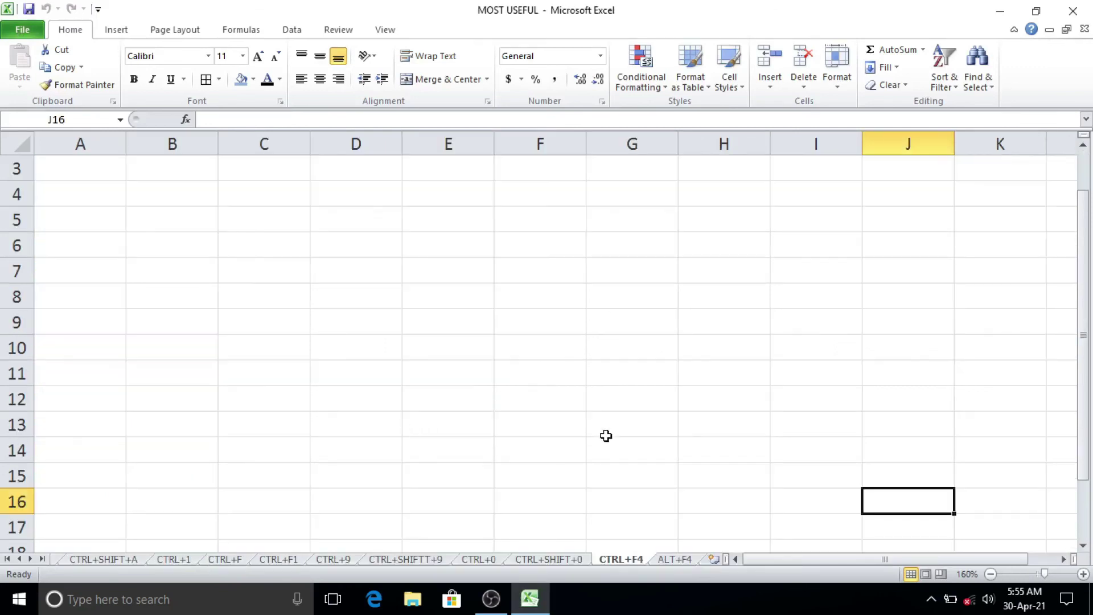
pyautogui.click(602, 424)
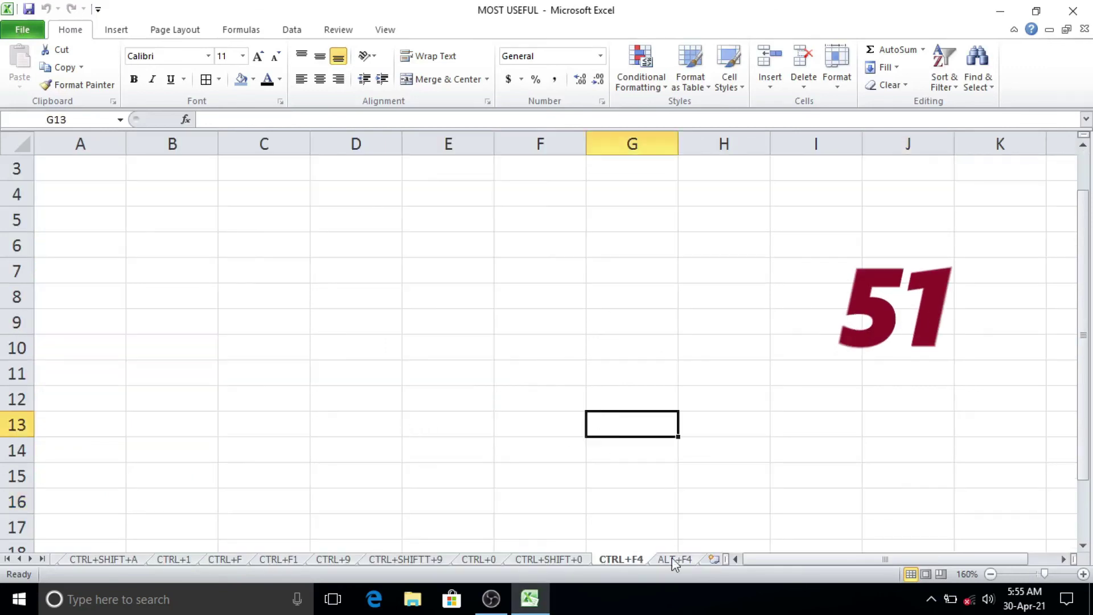
# - Quit Excel with Alt+F4, saving MOST USEFUL.xlsx and advance condition formatting.xlsx
pyautogui.click(461, 399)
pyautogui.doubleClick(464, 375)
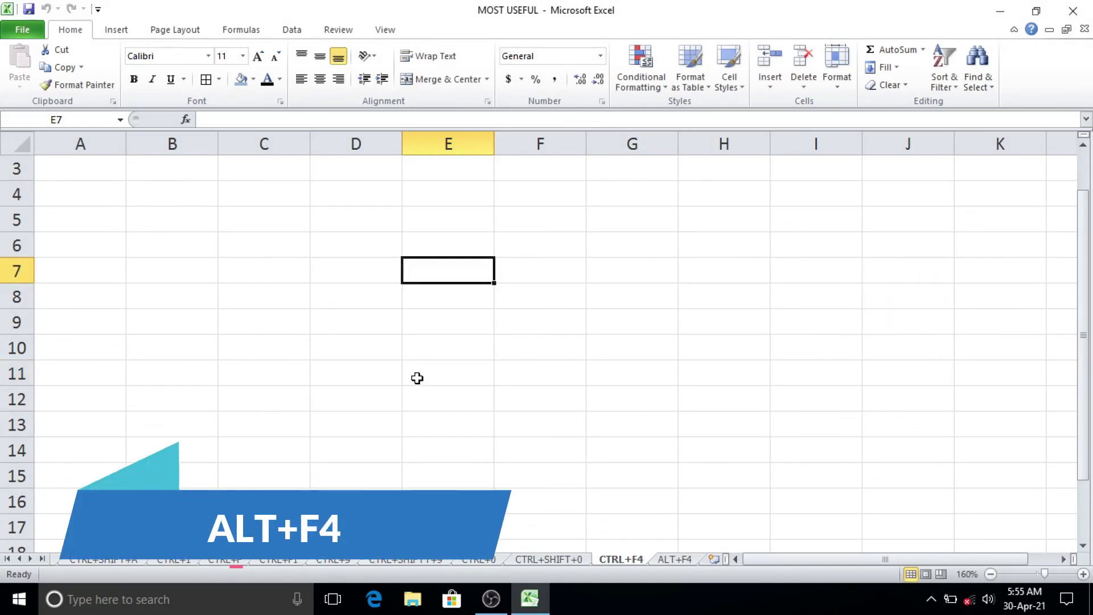
pyautogui.hotkey('alt', 'F4')
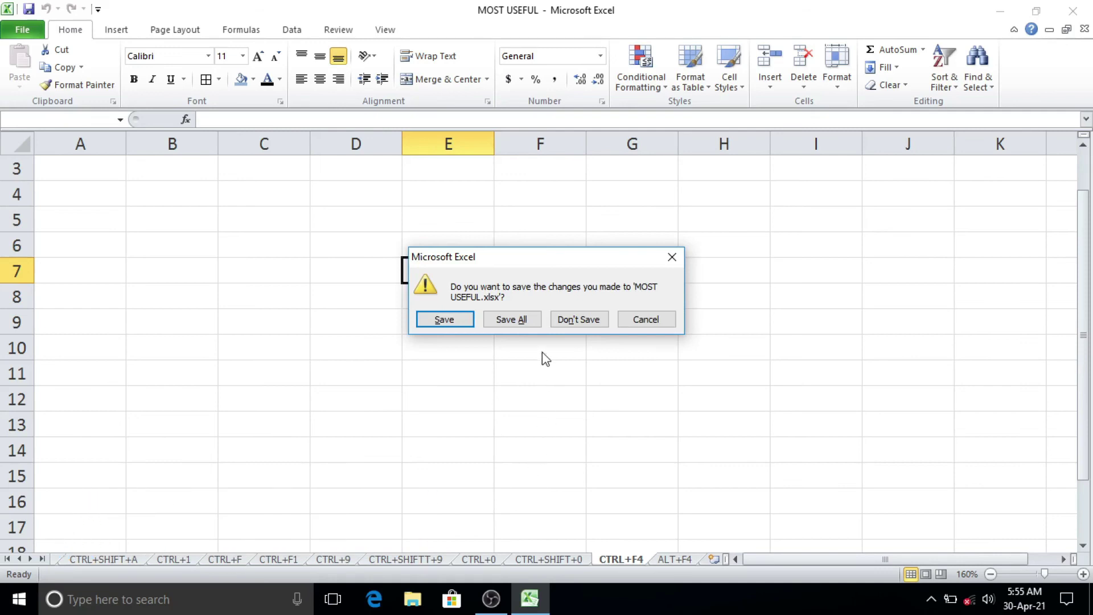
pyautogui.click(445, 319)
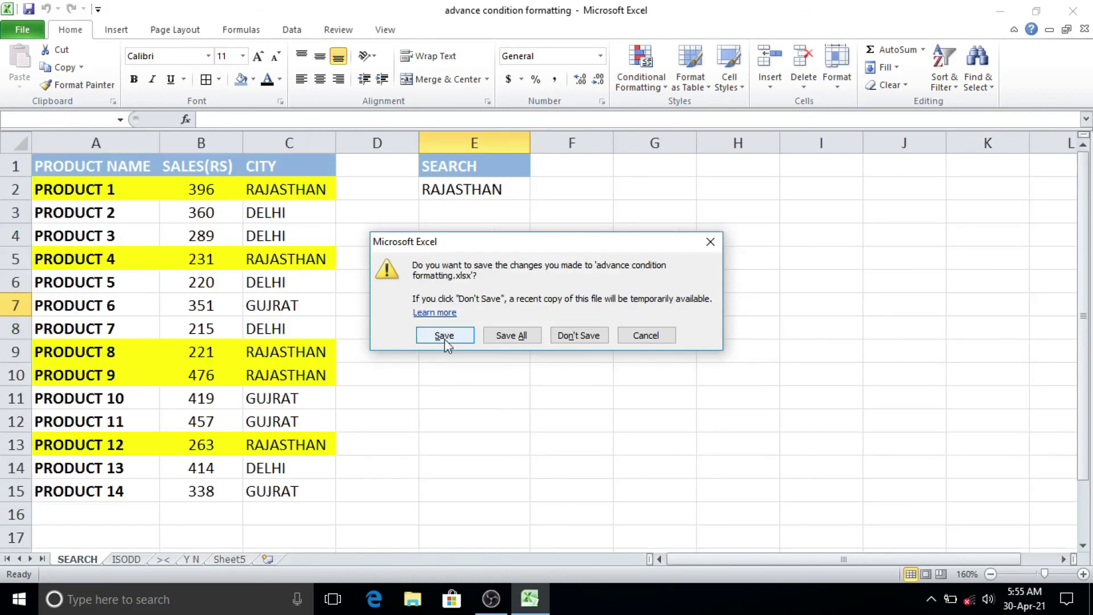
pyautogui.click(444, 336)
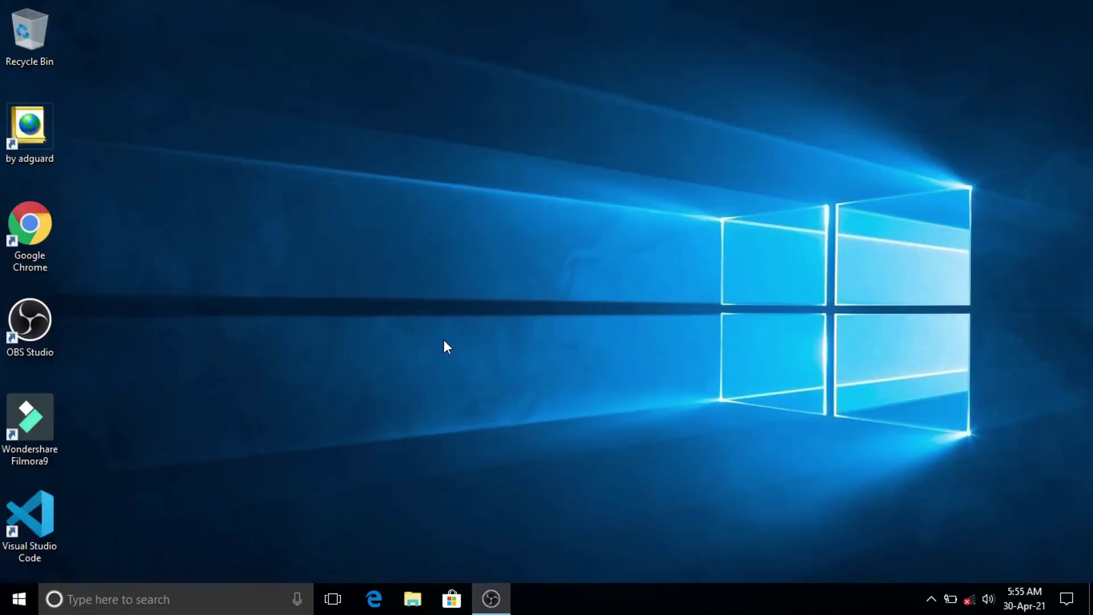